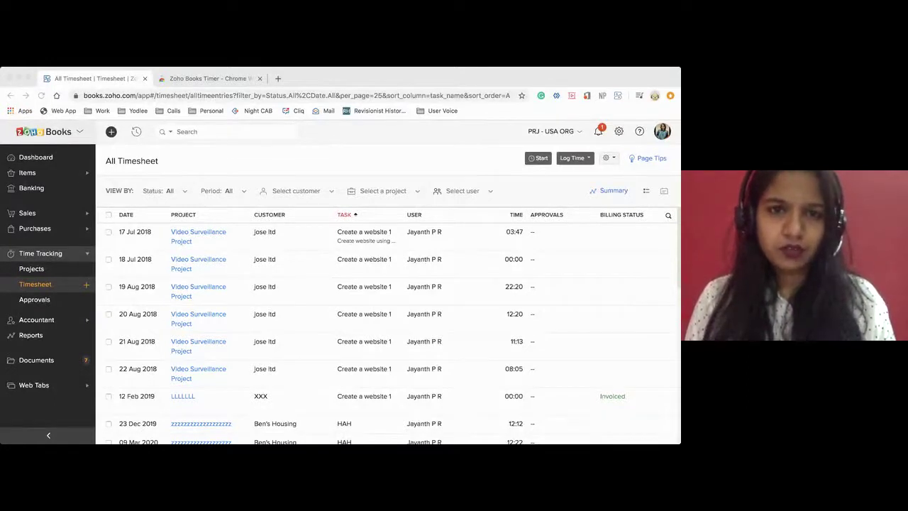
Close the Zoho Books Timer browser tab and return to the Dashboard
left_click(389, 83)
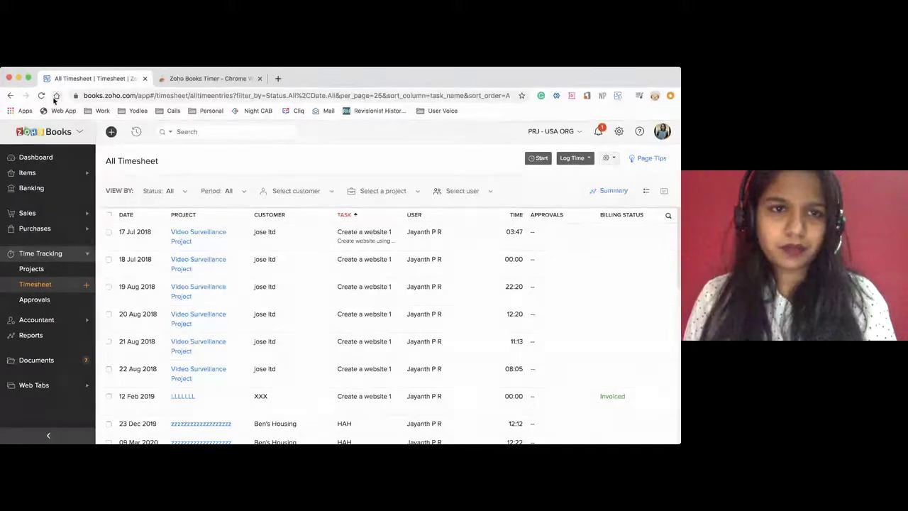
left_click(260, 79)
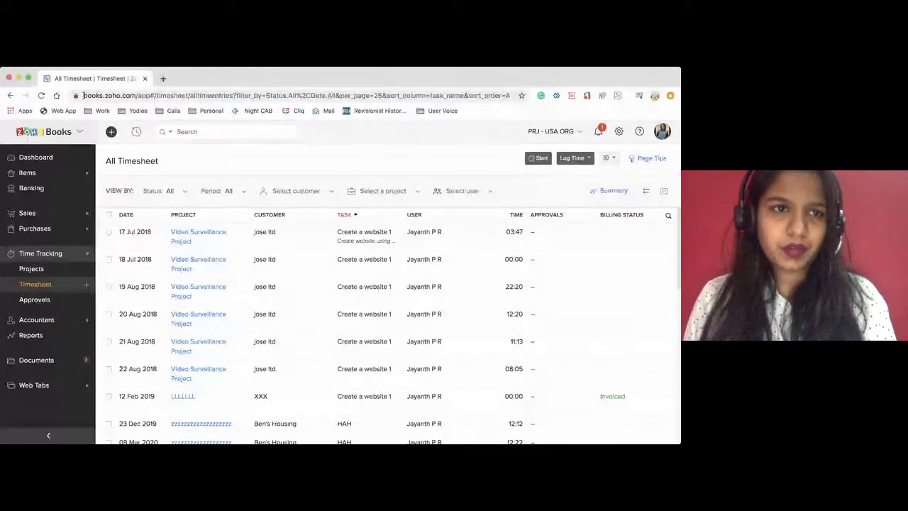
scroll(208, 266, "down", 1)
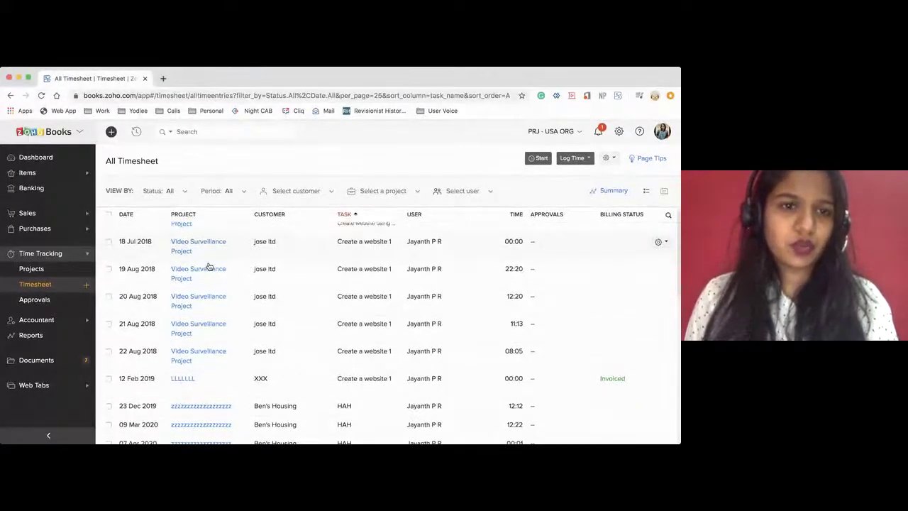
scroll(209, 266, "up", 1)
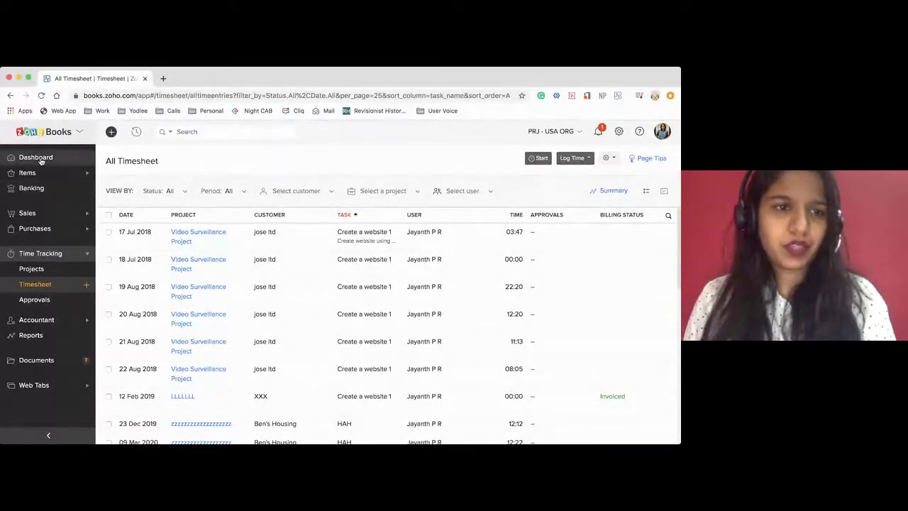
left_click(40, 159)
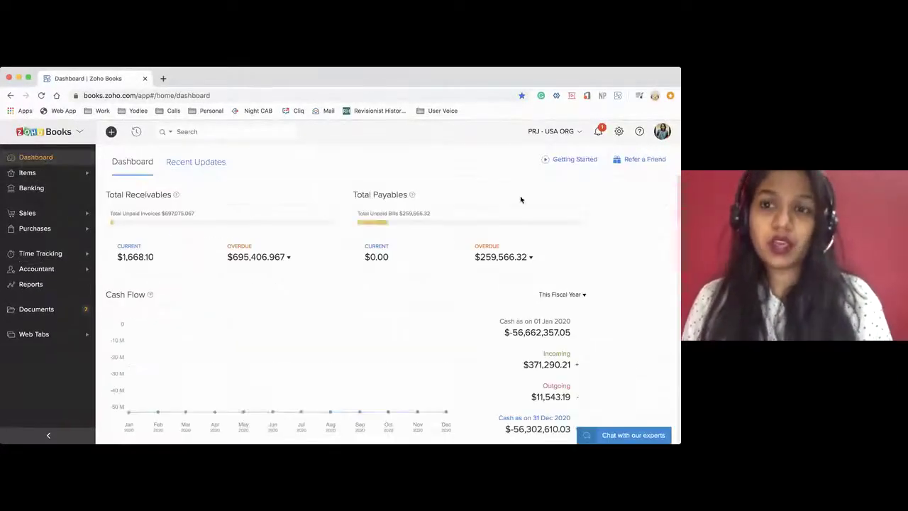
left_click(621, 134)
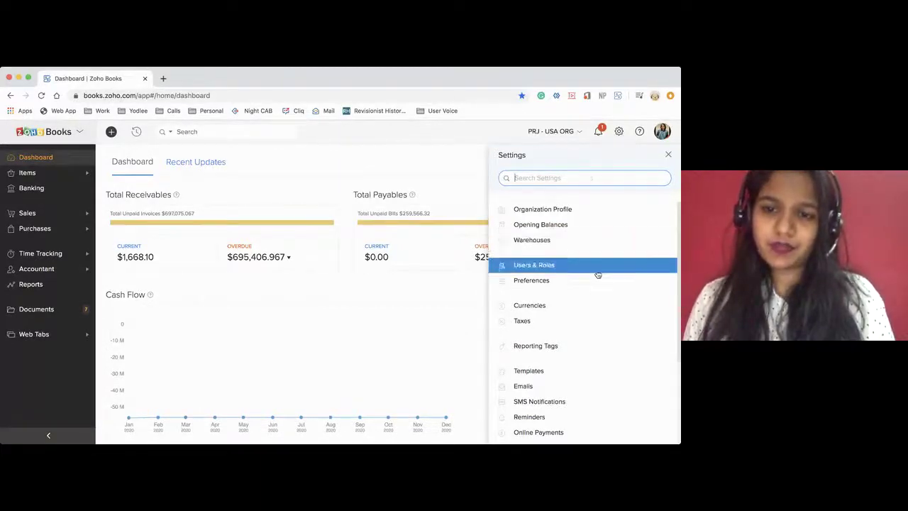
scroll(599, 274, "down", 5)
left_click(525, 312)
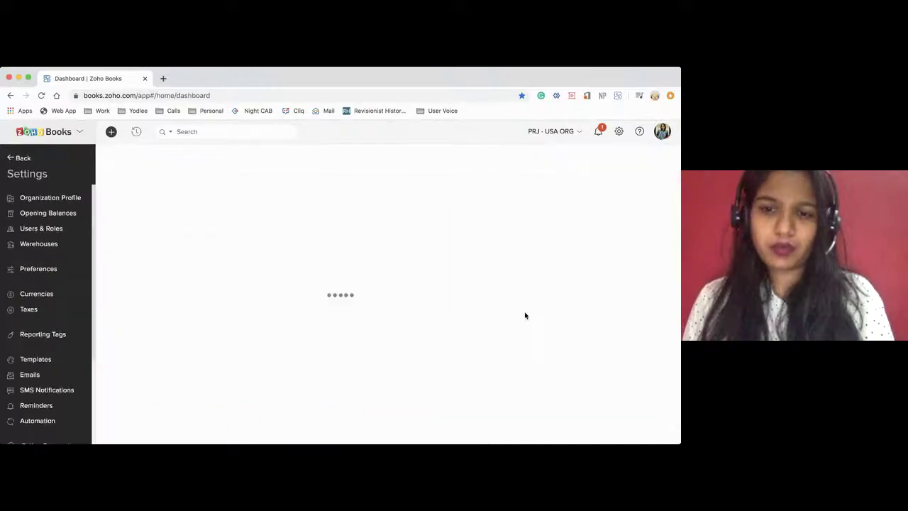
scroll(383, 324, "down", 1)
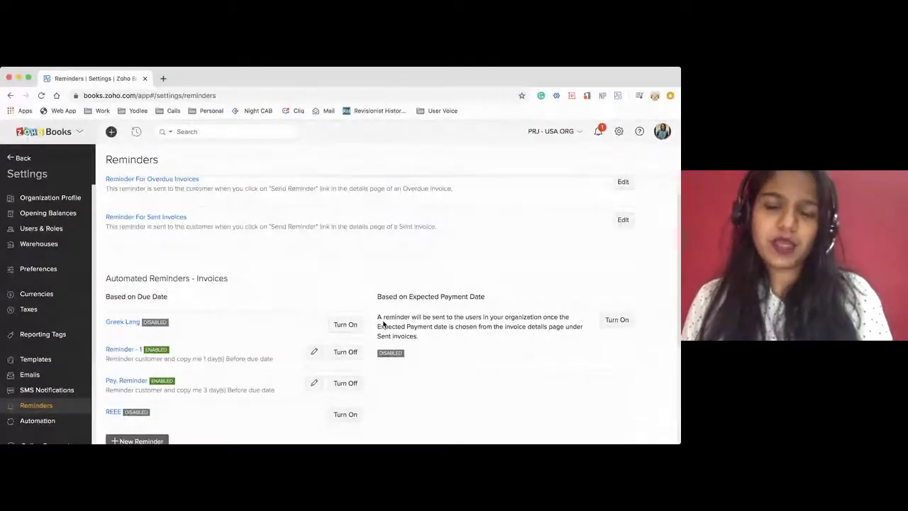
scroll(383, 324, "up", 1)
scroll(384, 324, "down", 2)
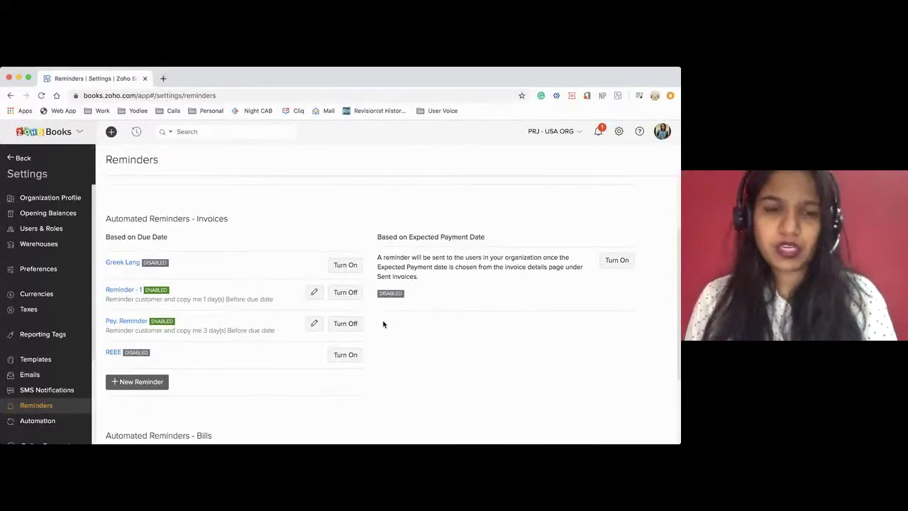
scroll(330, 278, "up", 3)
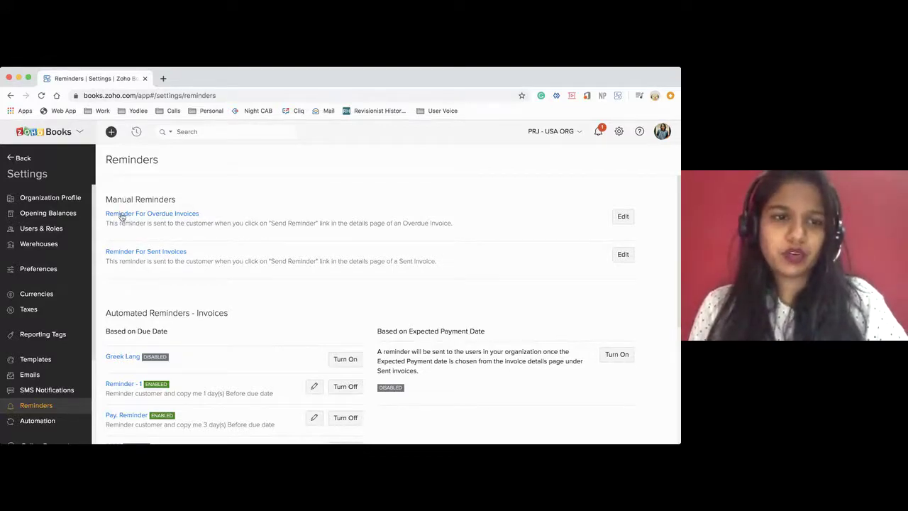
left_click(122, 213)
scroll(242, 355, "down", 1)
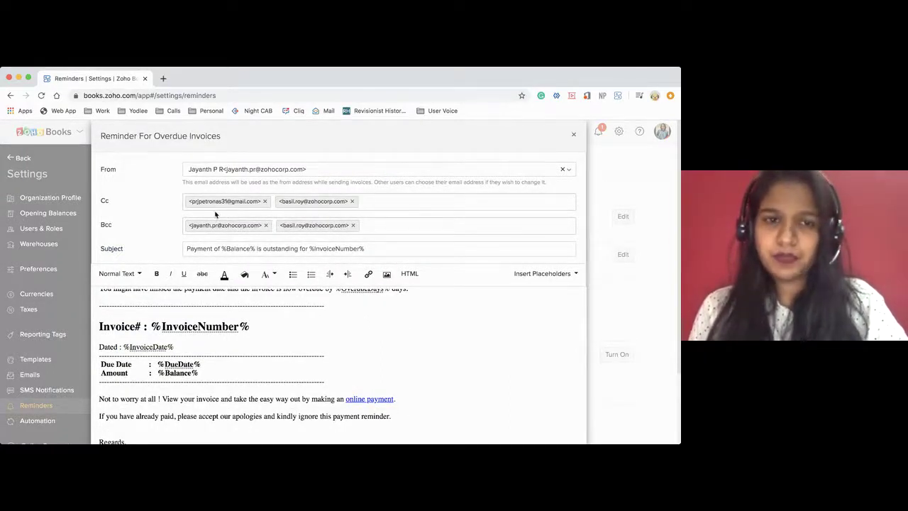
left_click(575, 136)
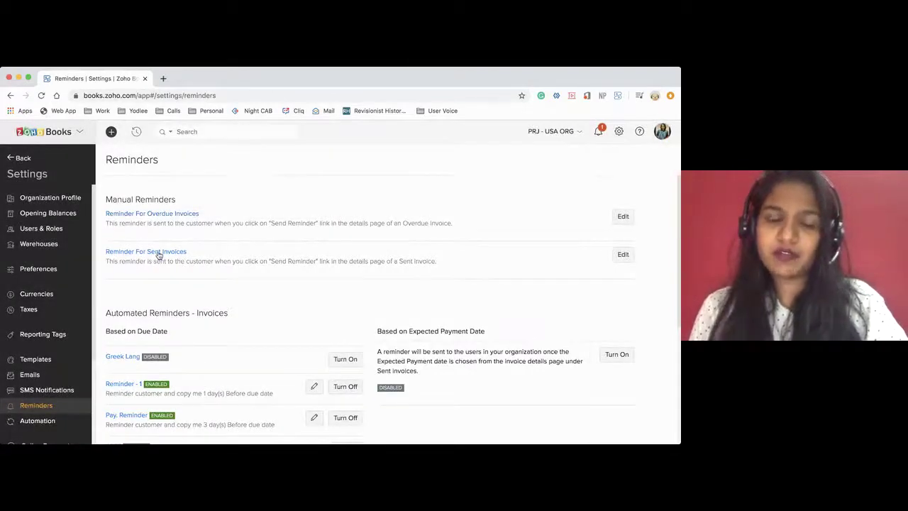
left_click(22, 158)
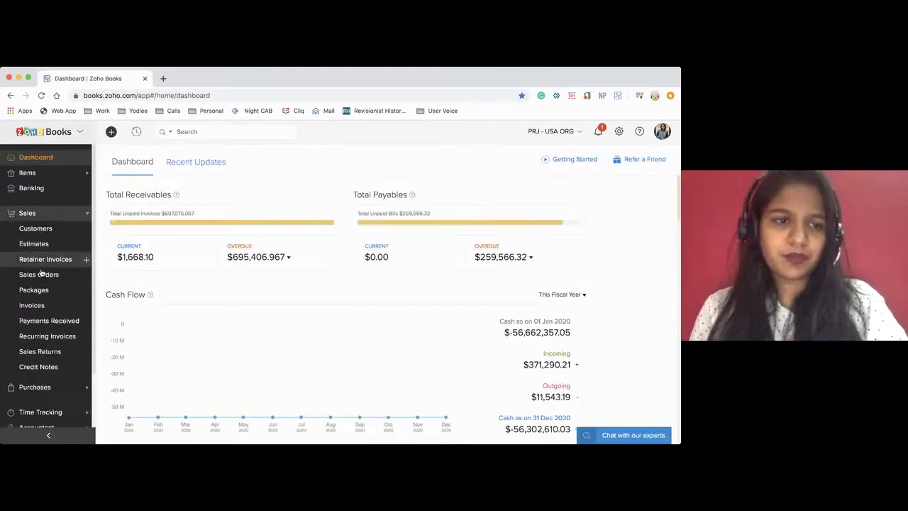
Filter the invoice list to Draft invoices and open INV-000921
left_click(32, 305)
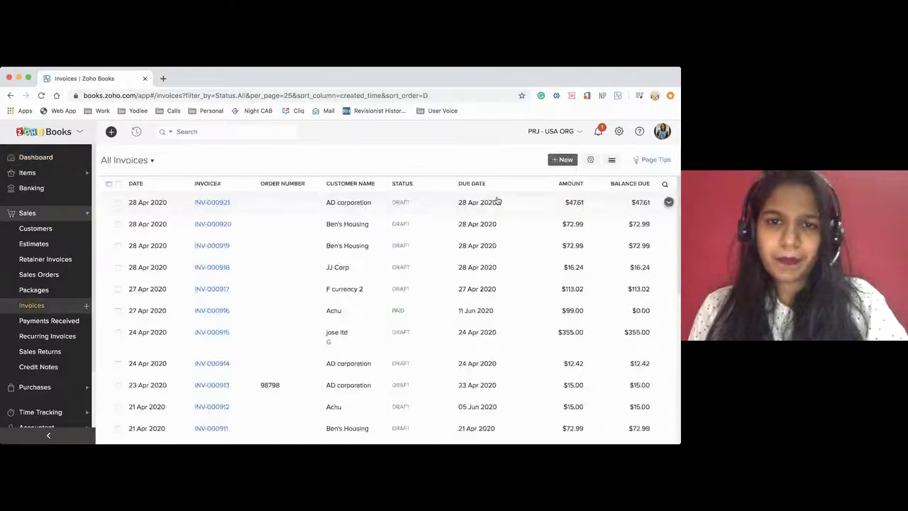
scroll(250, 284, "down", 1)
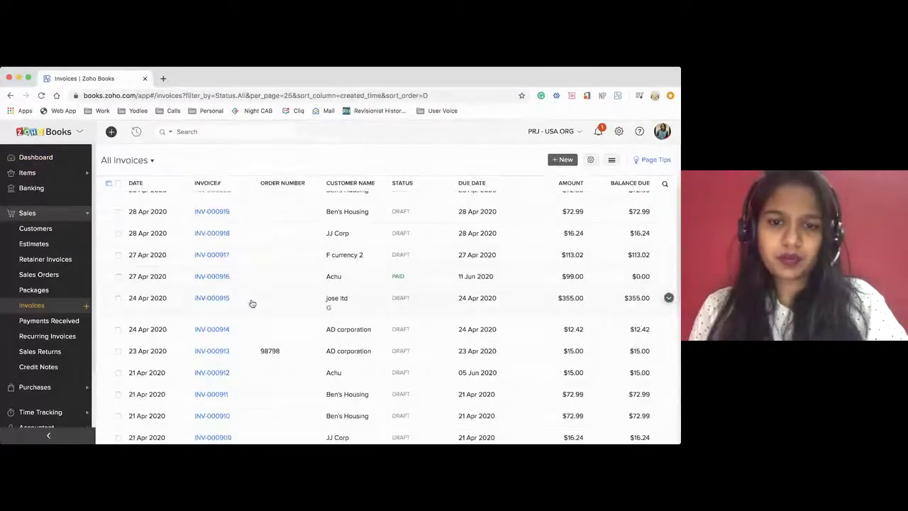
scroll(252, 304, "down", 10)
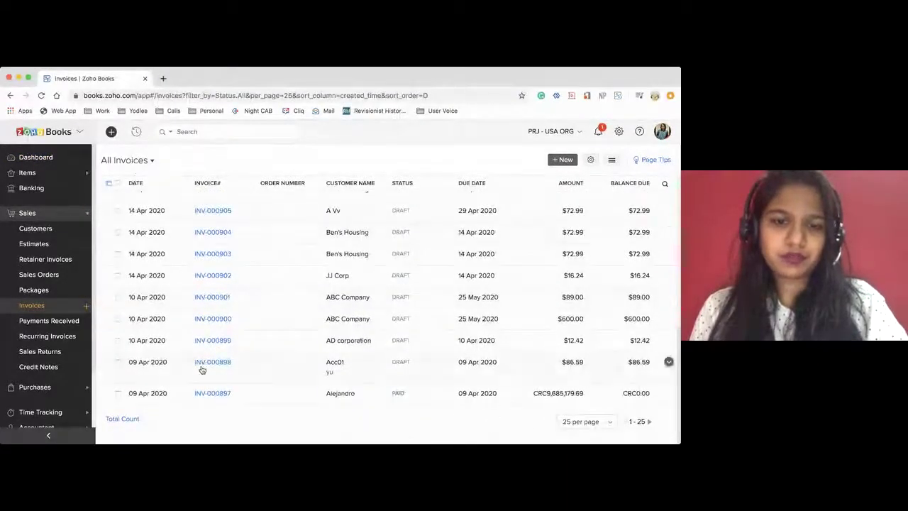
left_click(140, 159)
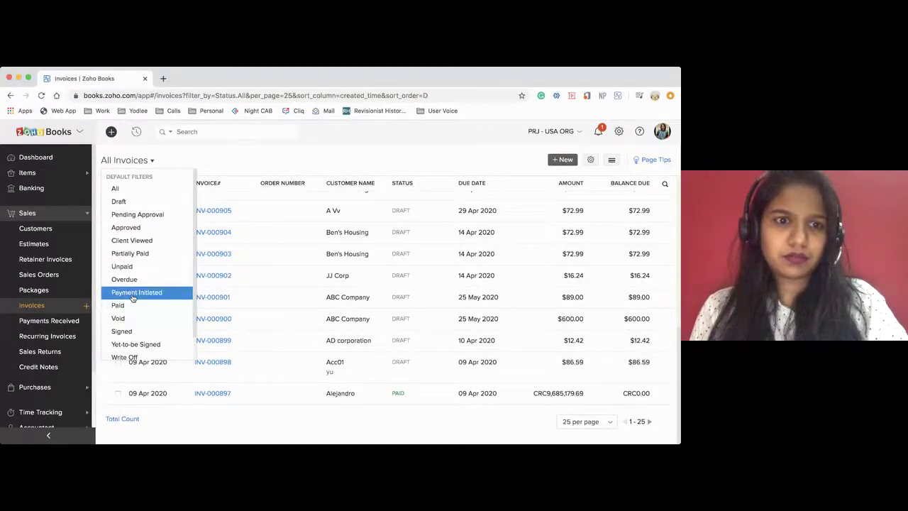
left_click(133, 204)
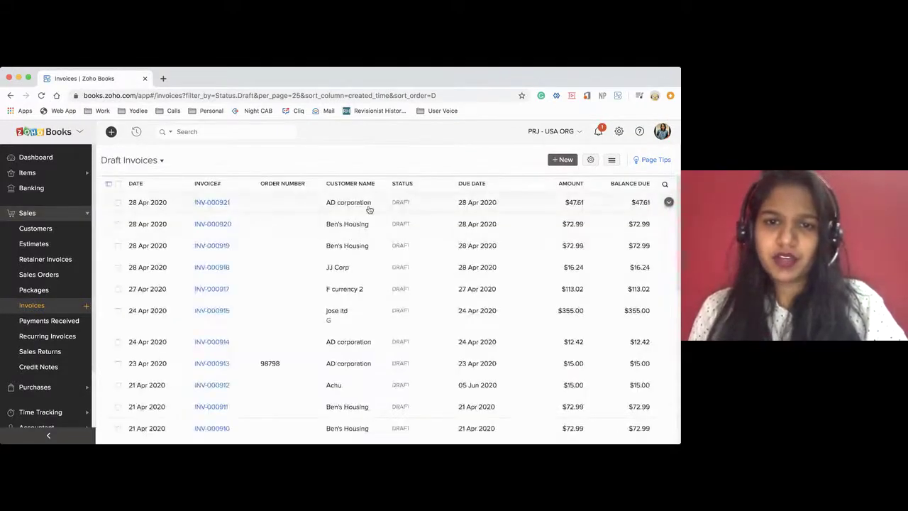
left_click(366, 205)
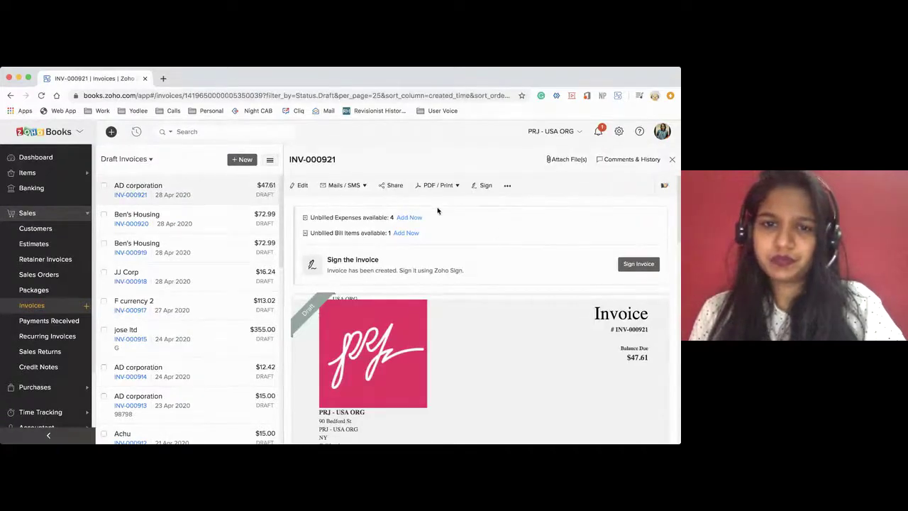
Mark invoice INV-000921 as sent, proceeding without a signature
left_click(504, 188)
left_click(487, 206)
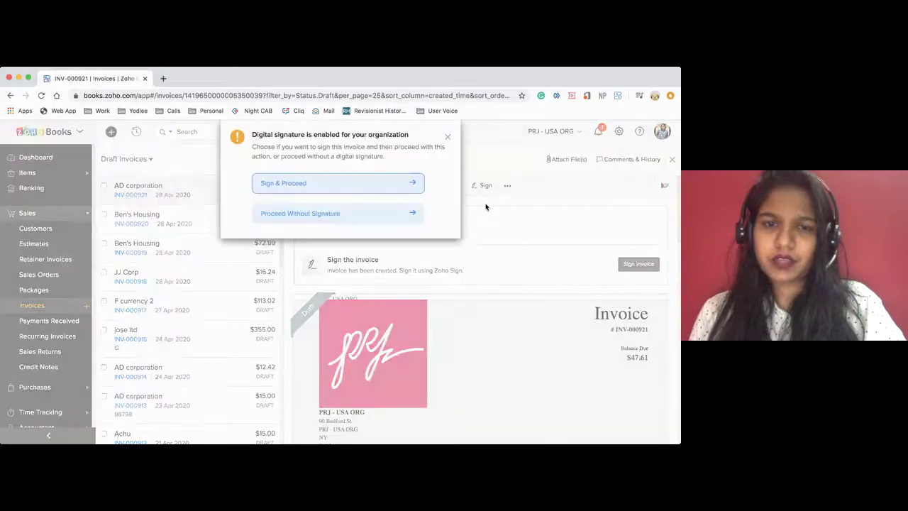
left_click(332, 213)
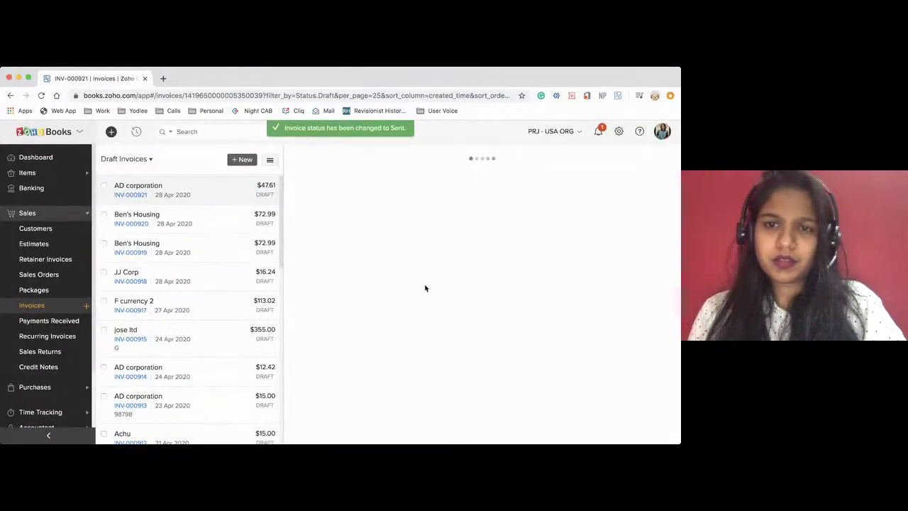
scroll(426, 288, "down", 2)
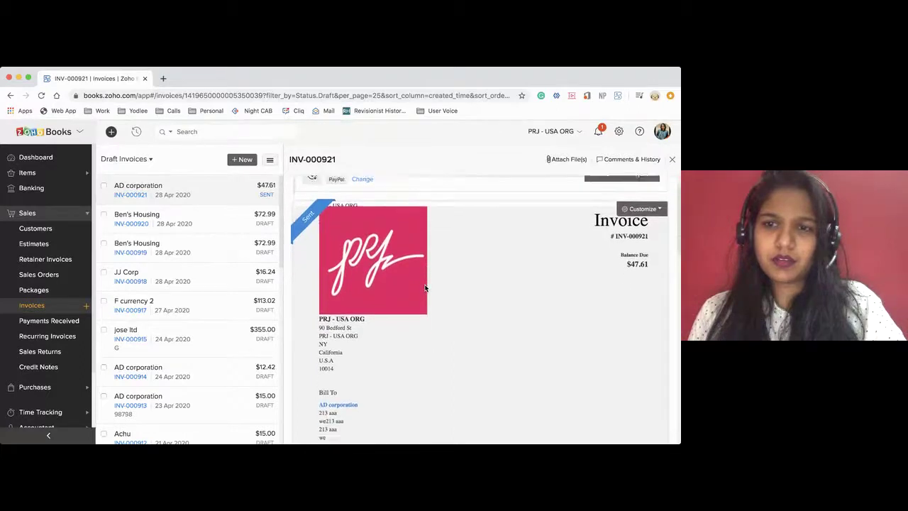
scroll(425, 288, "up", 2)
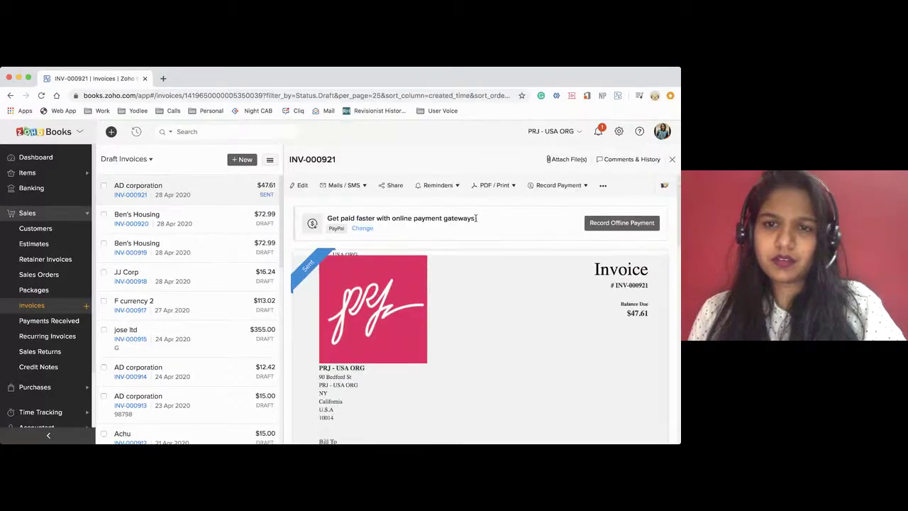
Start a Send Now payment reminder, then cancel the email without sending it
left_click(458, 185)
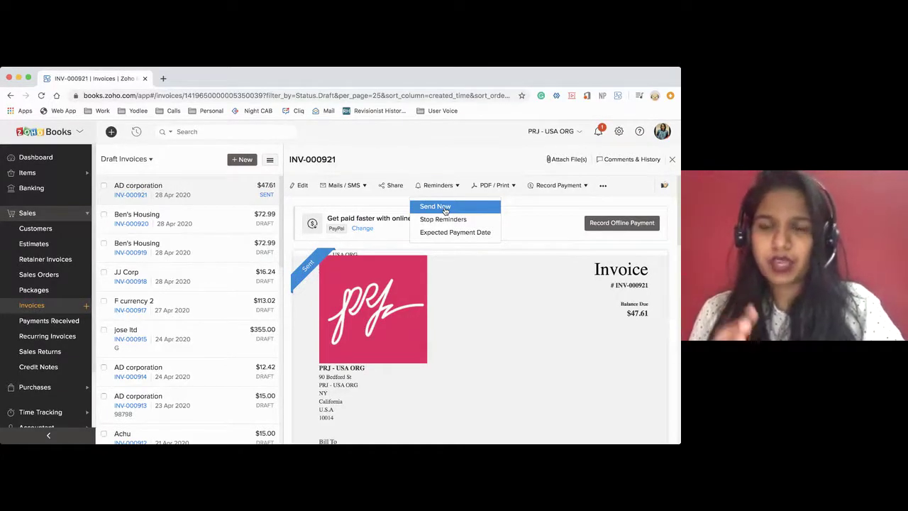
left_click(445, 210)
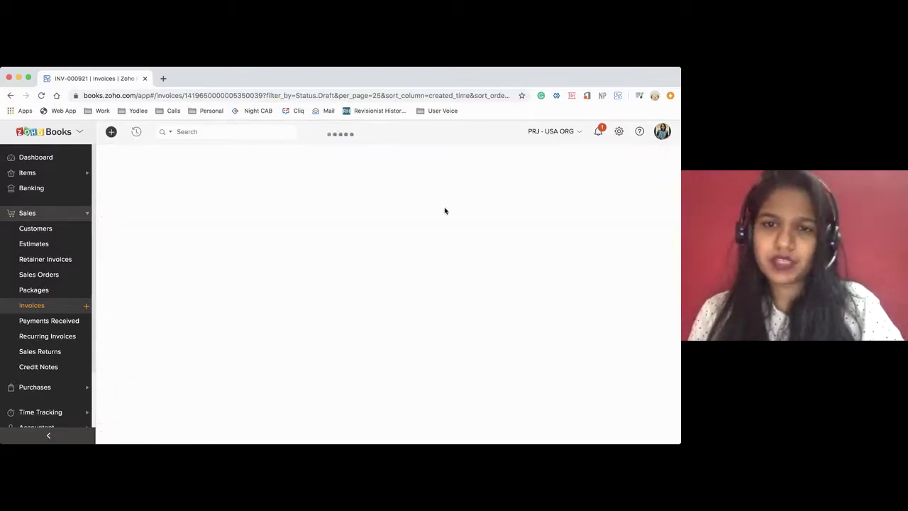
scroll(259, 292, "down", 3)
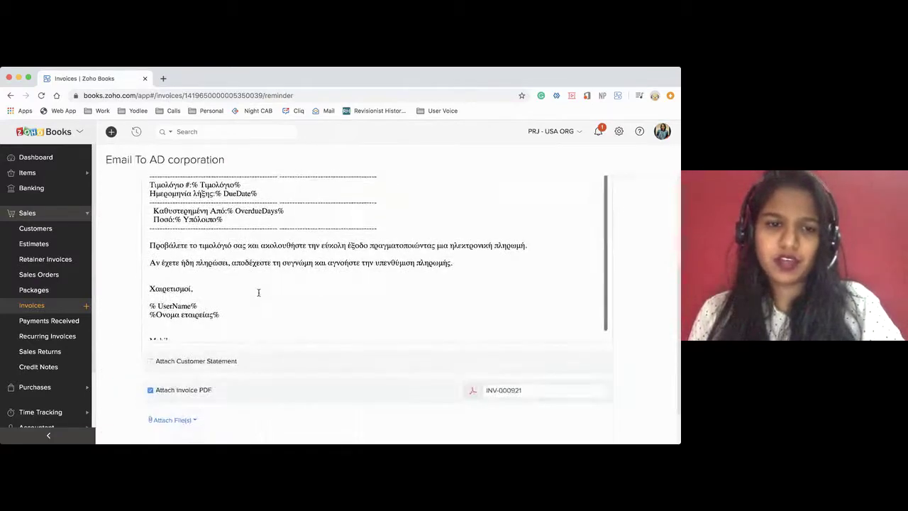
scroll(216, 300, "up", 5)
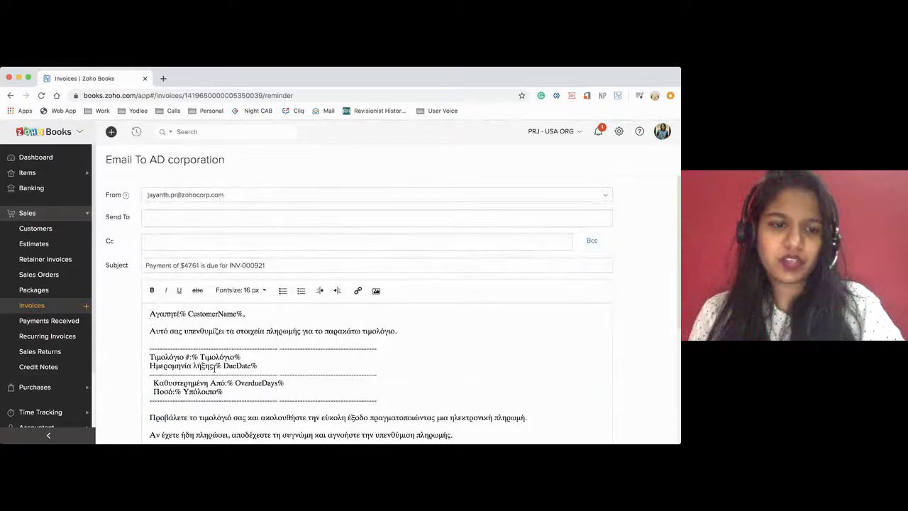
scroll(180, 411, "down", 1)
scroll(186, 411, "down", 5)
left_click(188, 410)
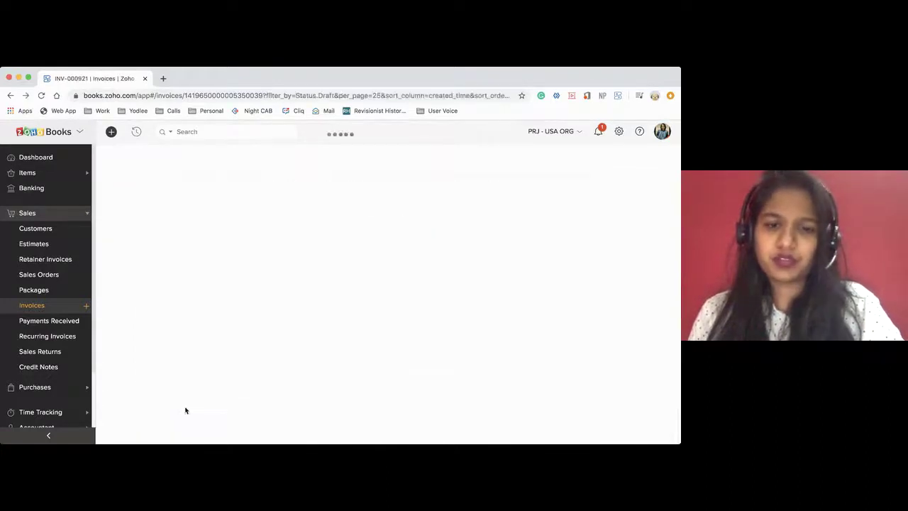
Go to Settings > Reminders and start a New Reminder under Automated Reminders - Invoices
left_click(619, 132)
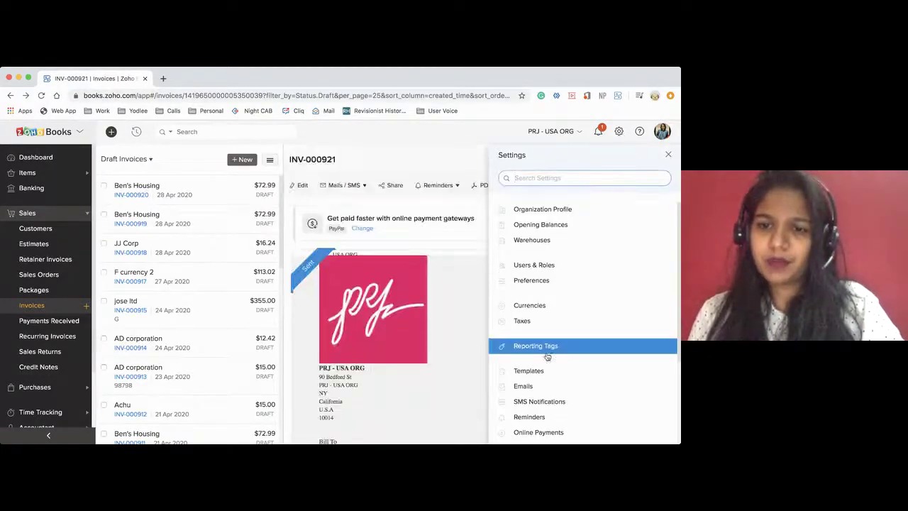
left_click(527, 418)
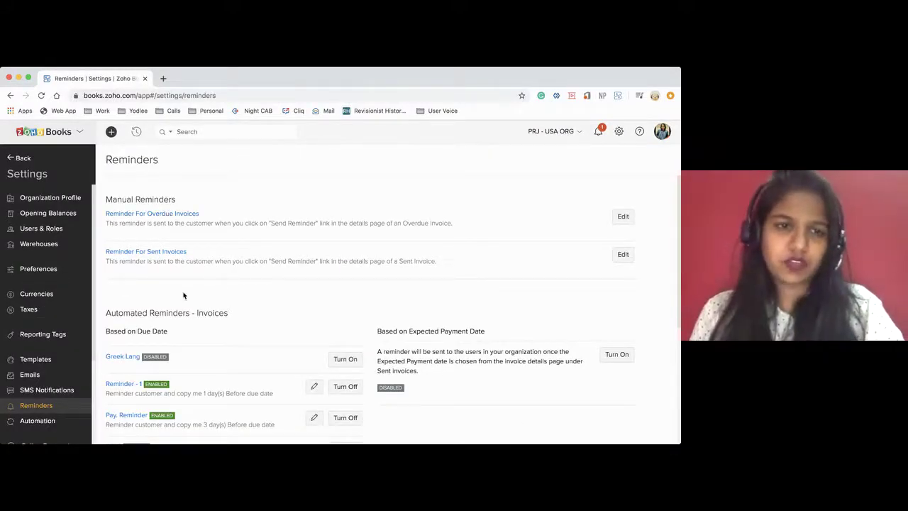
scroll(184, 296, "down", 1)
scroll(184, 296, "down", 2)
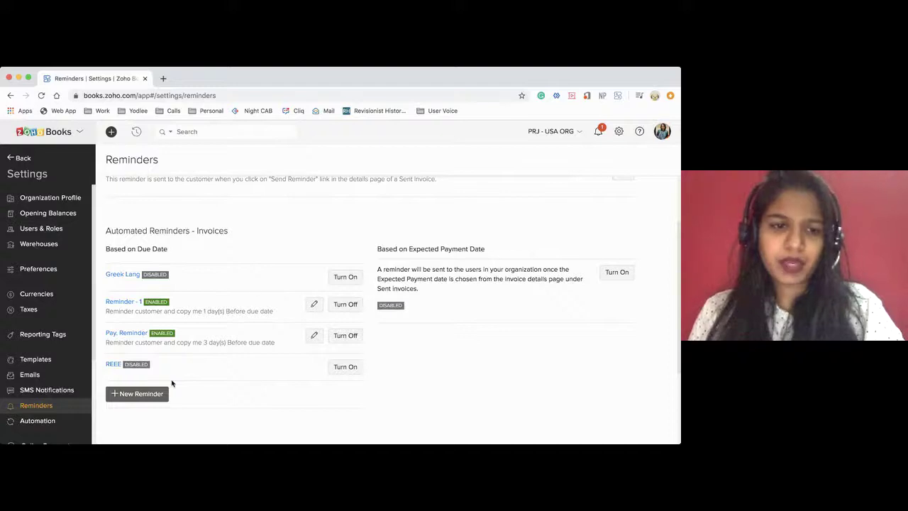
left_click(152, 395)
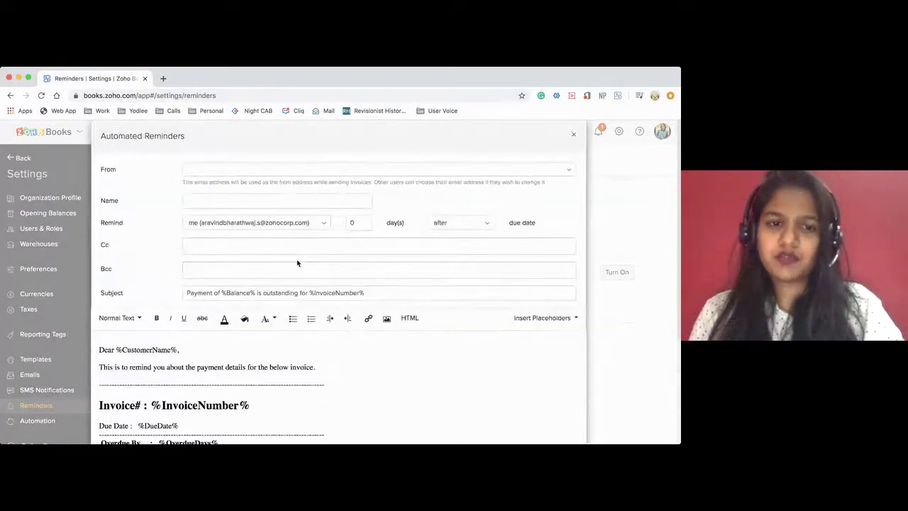
Choose the sender address and set the reminder to notify the customer and copy me
left_click(213, 174)
left_click(216, 205)
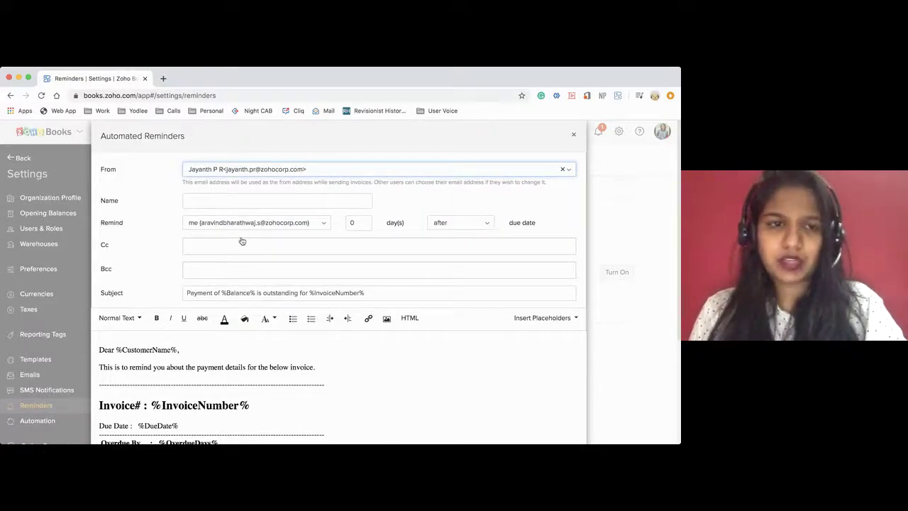
scroll(241, 241, "down", 2)
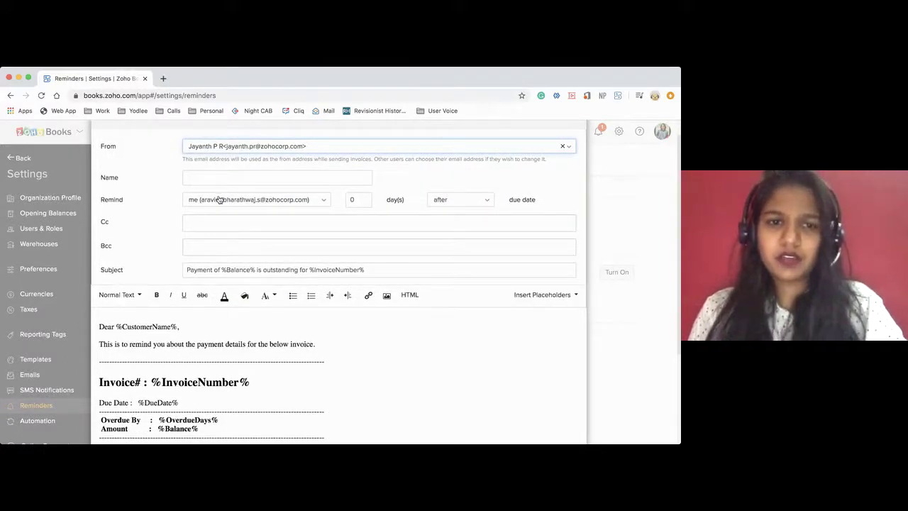
left_click(219, 200)
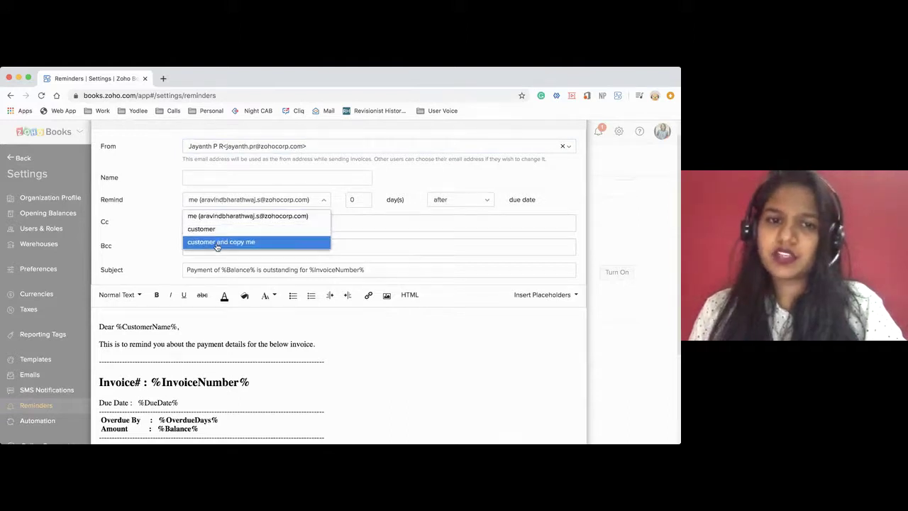
left_click(217, 242)
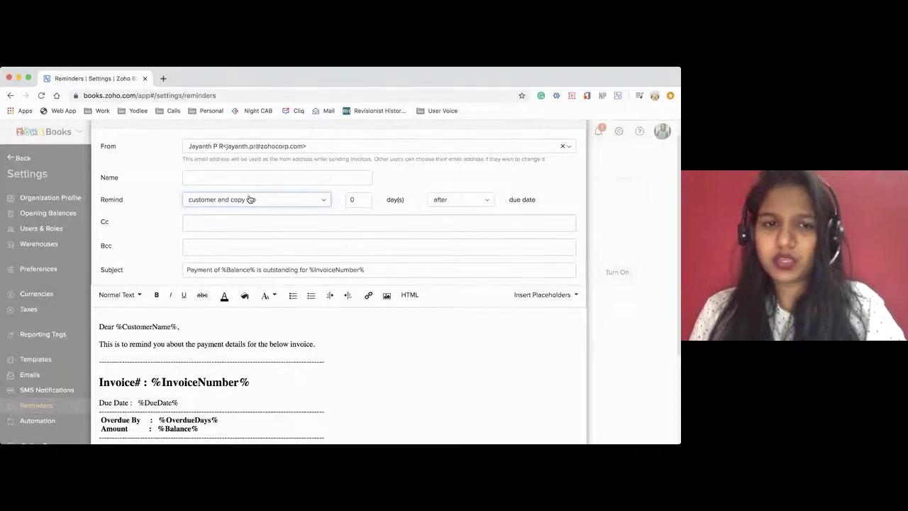
Set the reminder to 4 days after the due date, adding no extra contacts
scroll(282, 230, "down", 1)
left_click(352, 177)
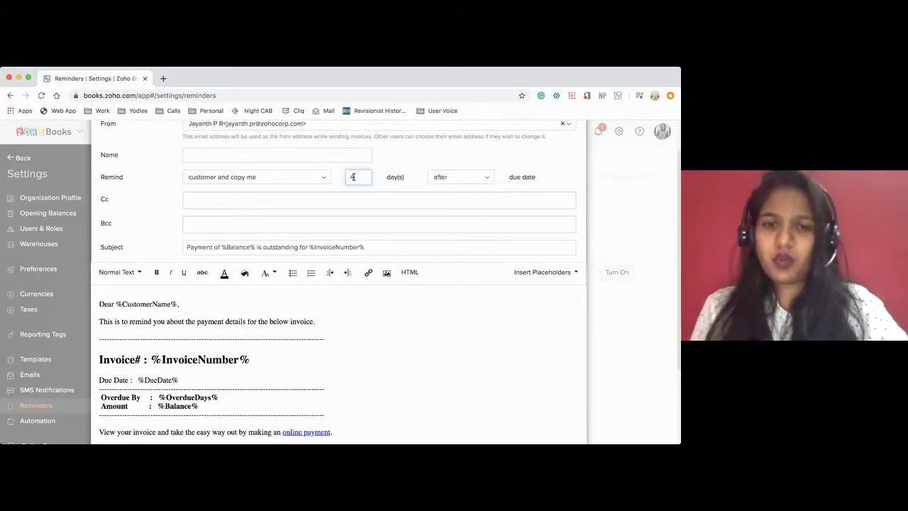
left_click(462, 177)
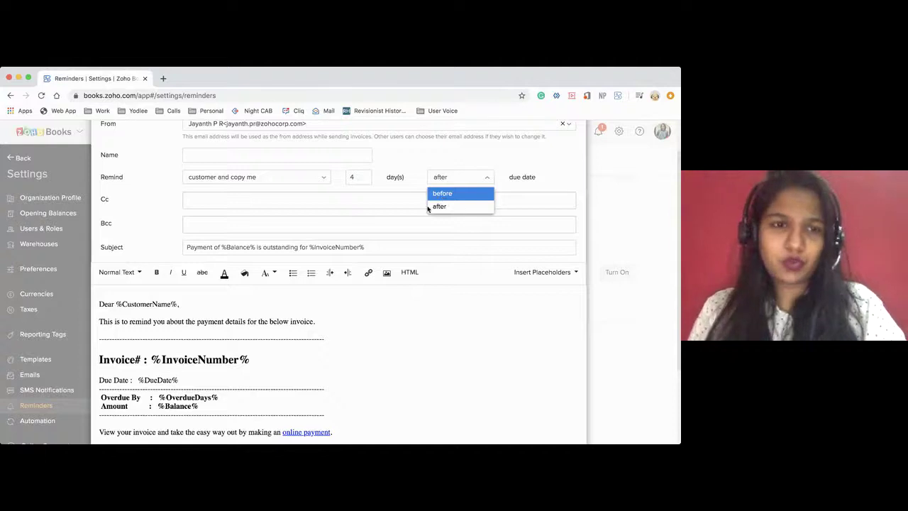
scroll(375, 268, "down", 1)
left_click(370, 281)
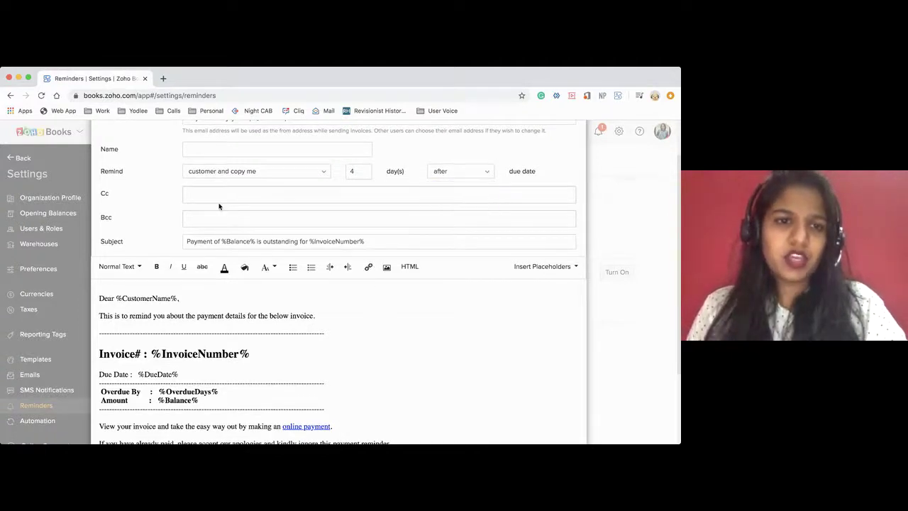
left_click(197, 195)
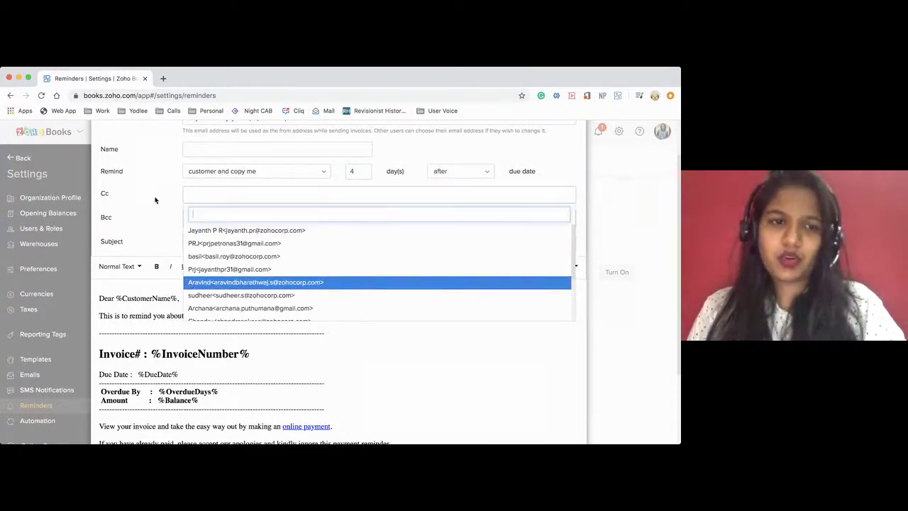
left_click(165, 229)
Name the reminder 'Test' and save it
scroll(165, 229, "down", 2)
scroll(165, 229, "down", 3)
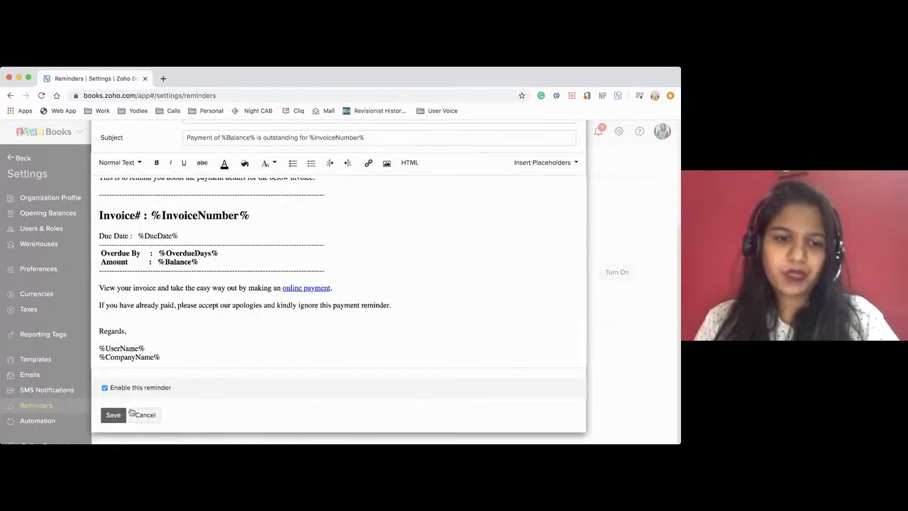
left_click(114, 415)
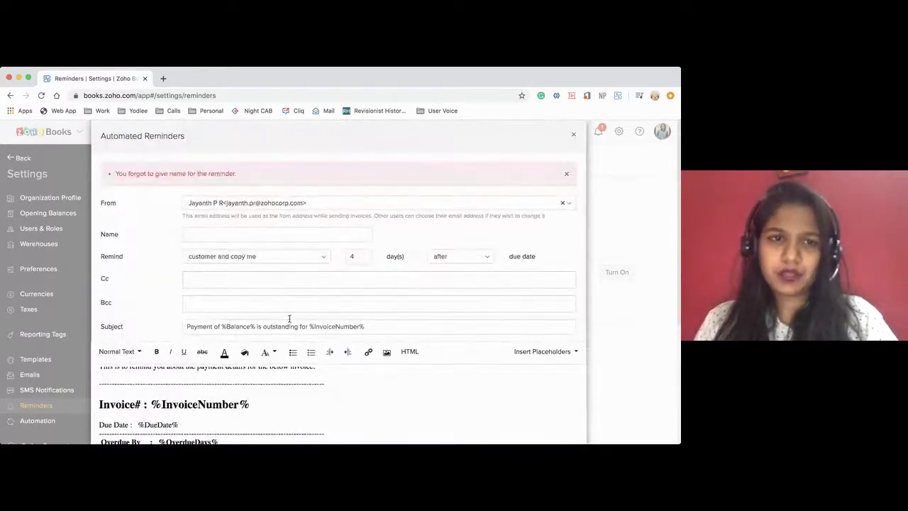
scroll(290, 319, "down", 2)
left_click(210, 169)
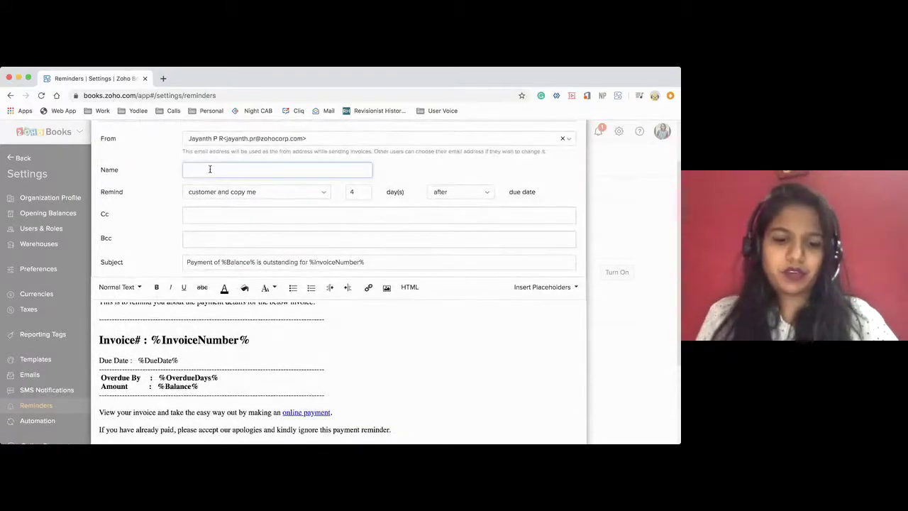
type("Test")
scroll(212, 353, "down", 4)
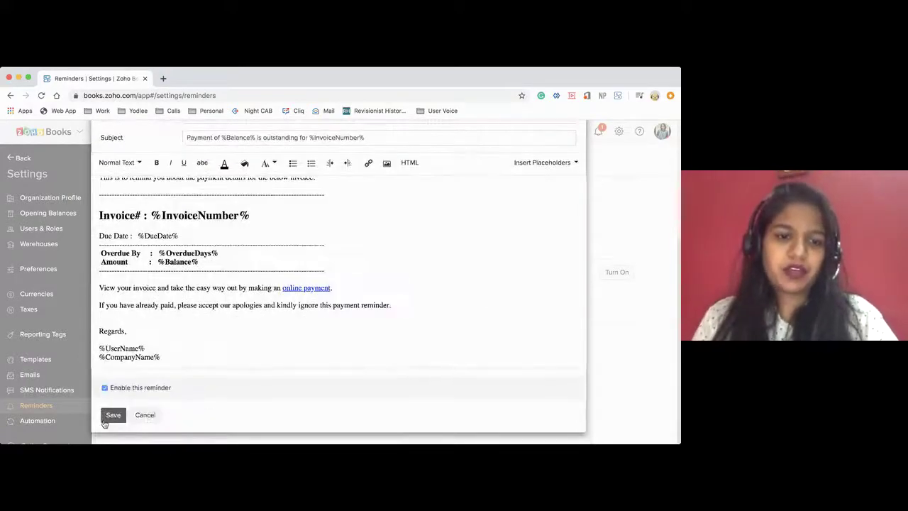
left_click(106, 420)
scroll(339, 326, "down", 2)
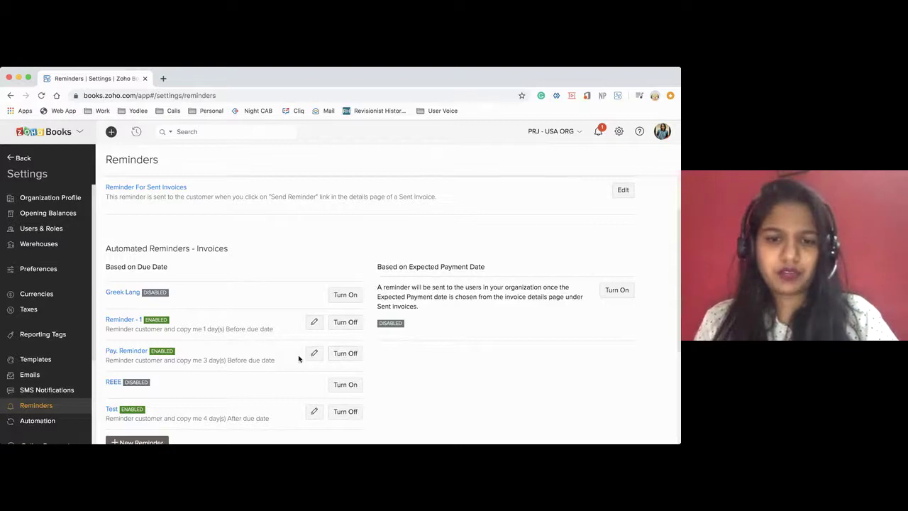
Turn on the invoice reminder Based on Expected Payment Date
scroll(301, 359, "down", 2)
scroll(299, 359, "up", 1)
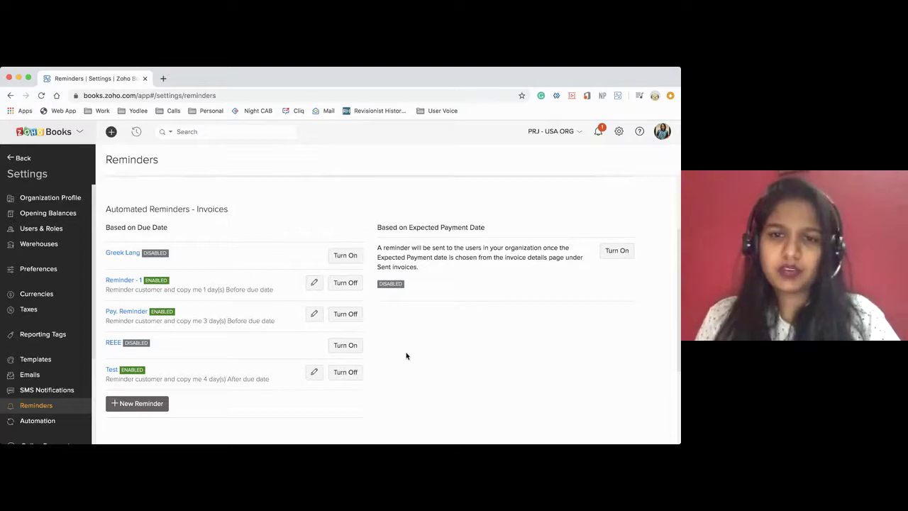
scroll(406, 351, "down", 1)
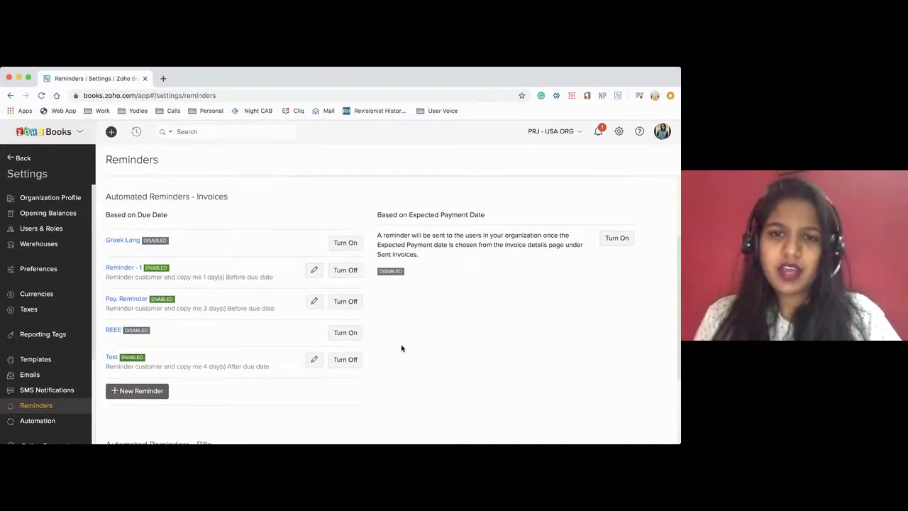
left_click(615, 241)
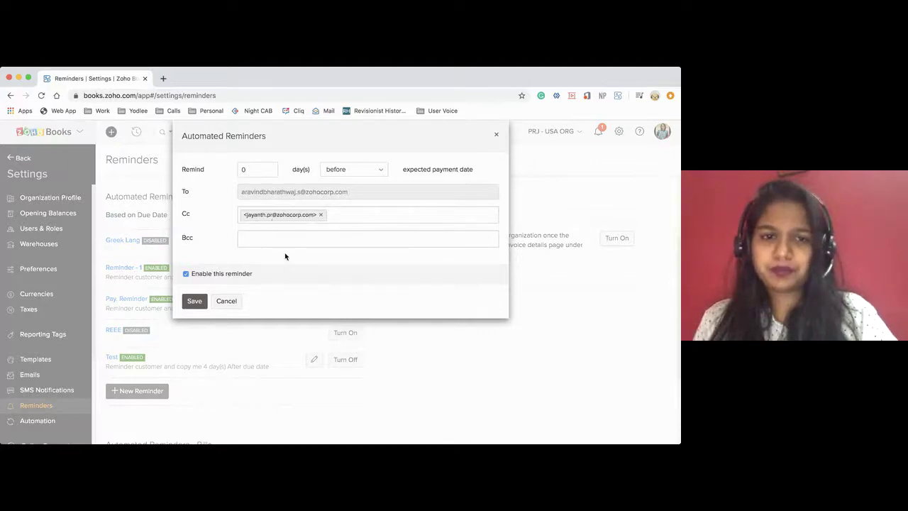
Close the expected-payment reminder, open a new bill reminder's recipient list, then close it unsaved
left_click(497, 135)
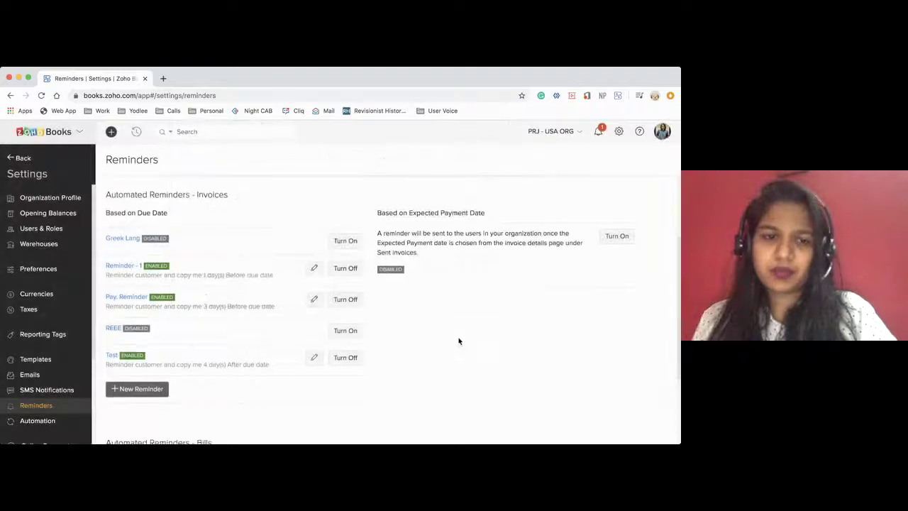
scroll(458, 340, "down", 3)
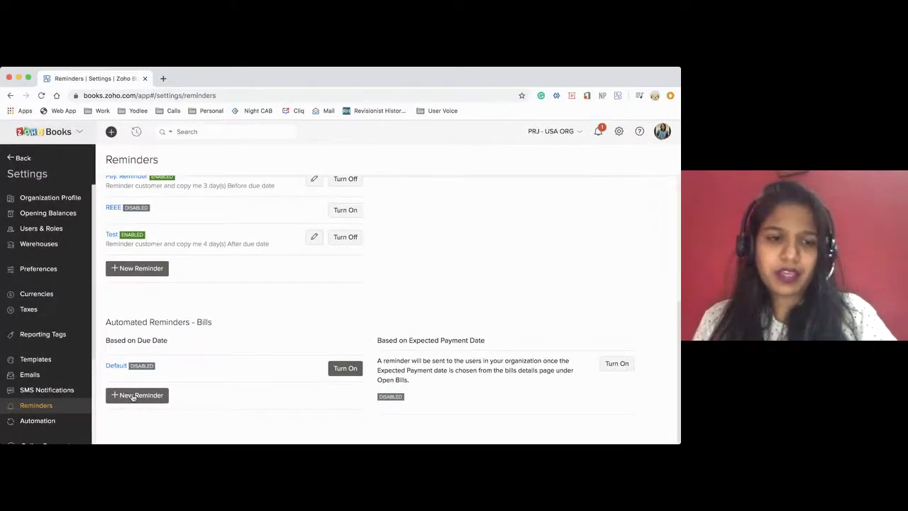
left_click(132, 397)
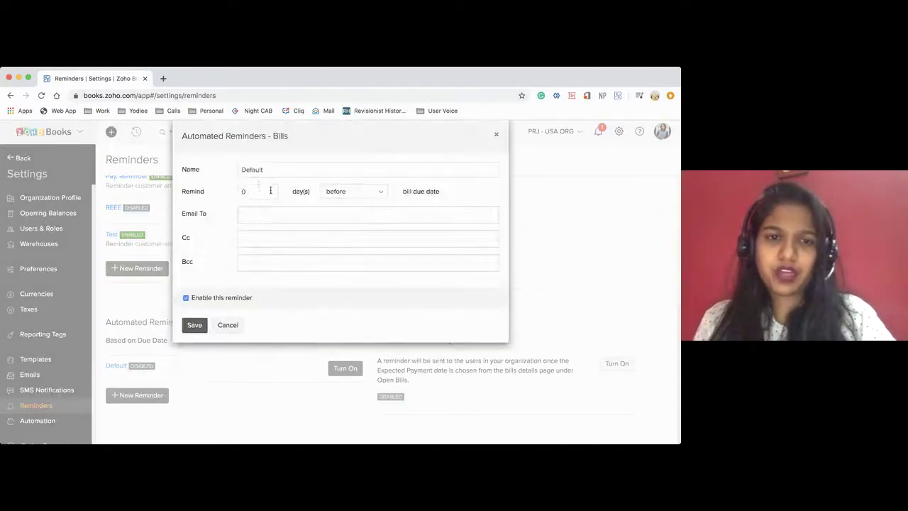
left_click(277, 170)
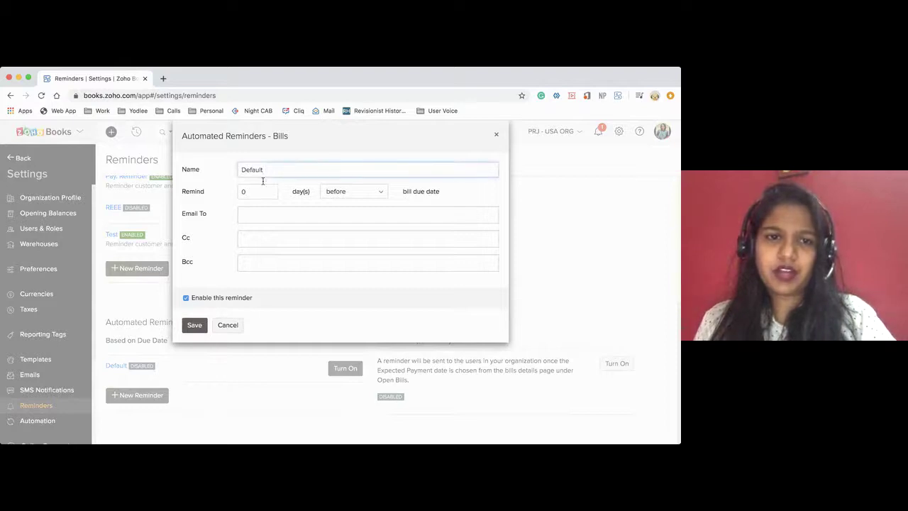
left_click(248, 222)
scroll(268, 275, "down", 5)
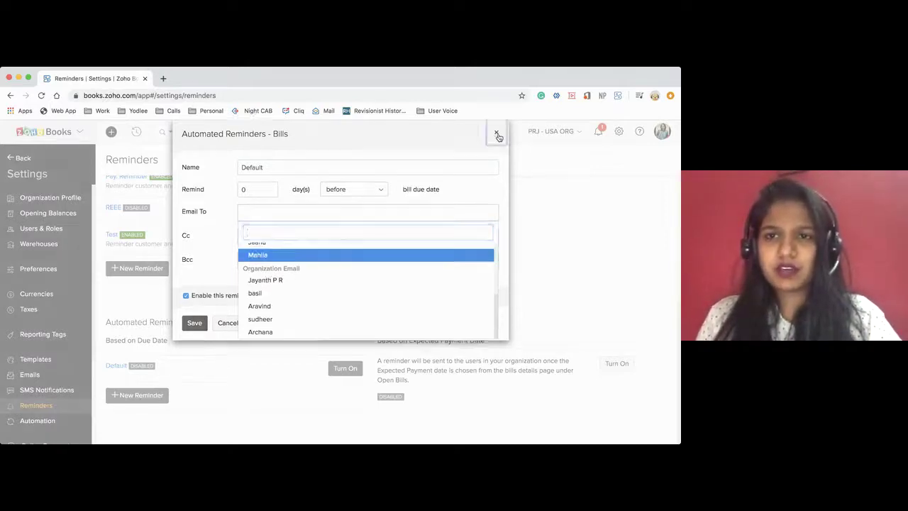
left_click(497, 135)
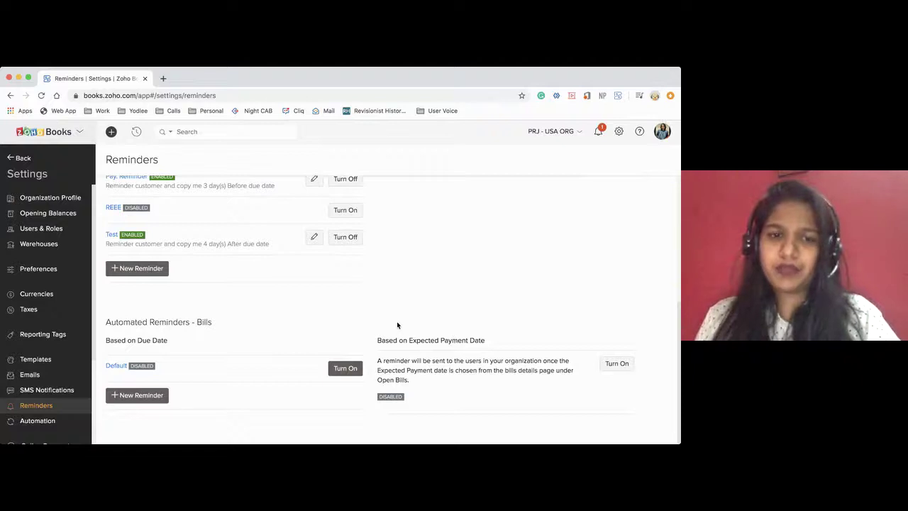
Leave Settings and open the Projects list under Time Tracking
scroll(397, 325, "up", 2)
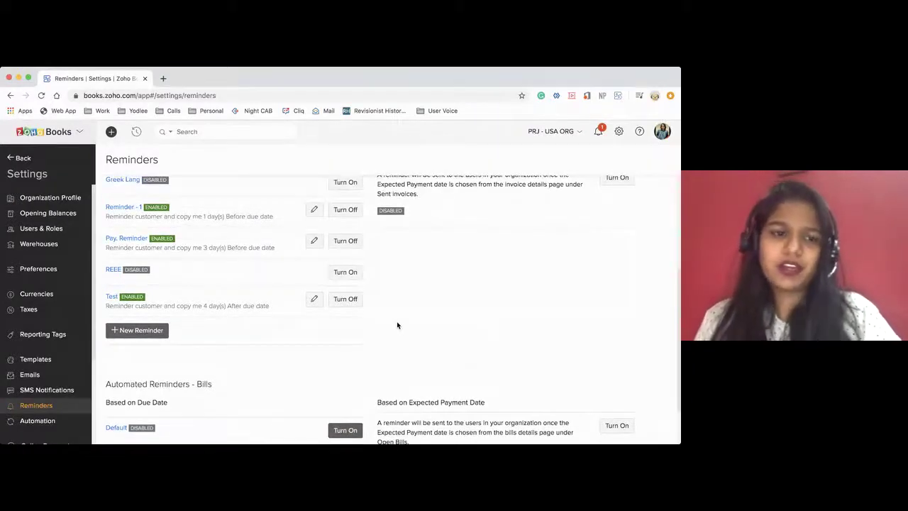
left_click(22, 159)
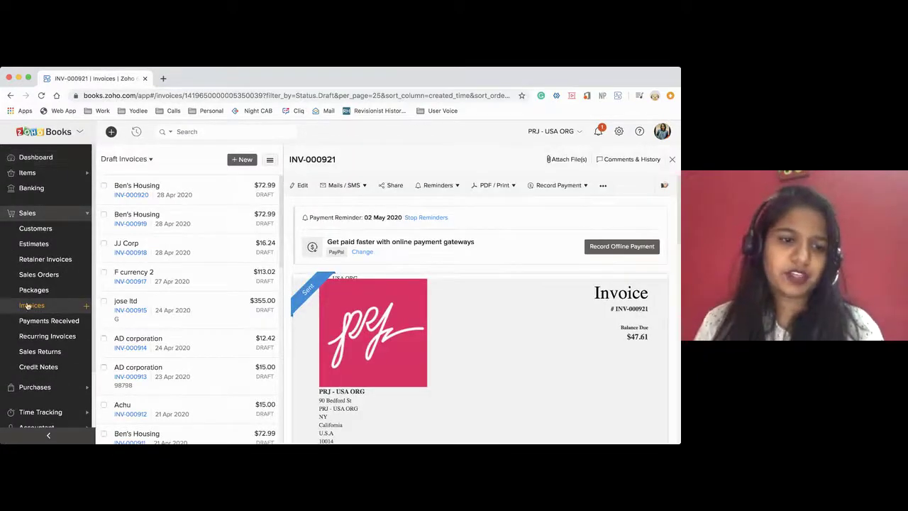
left_click(25, 412)
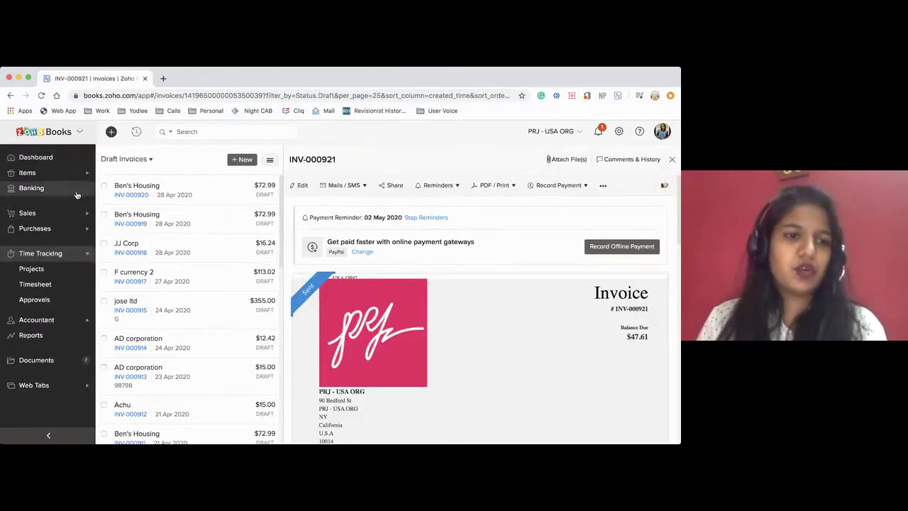
left_click(49, 162)
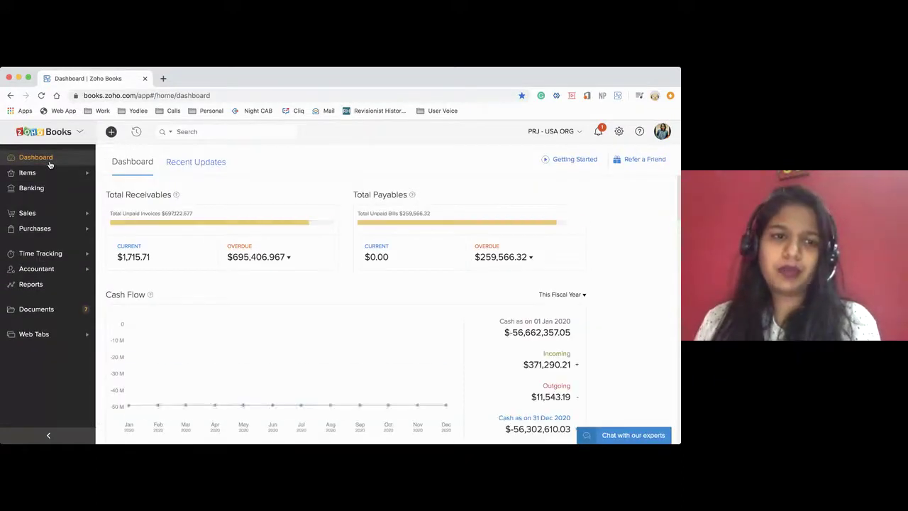
left_click(34, 255)
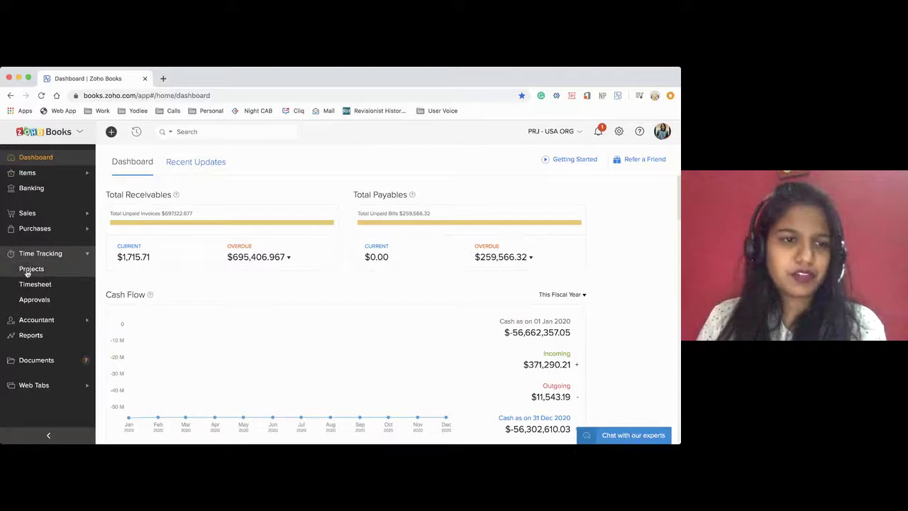
left_click(30, 269)
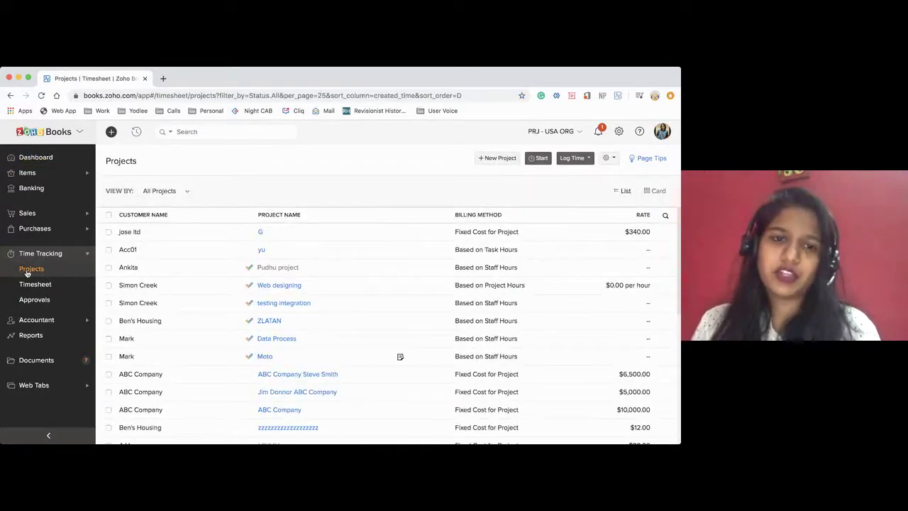
Start a new project named House 1 and pick Ben's Housing as its customer
left_click(484, 159)
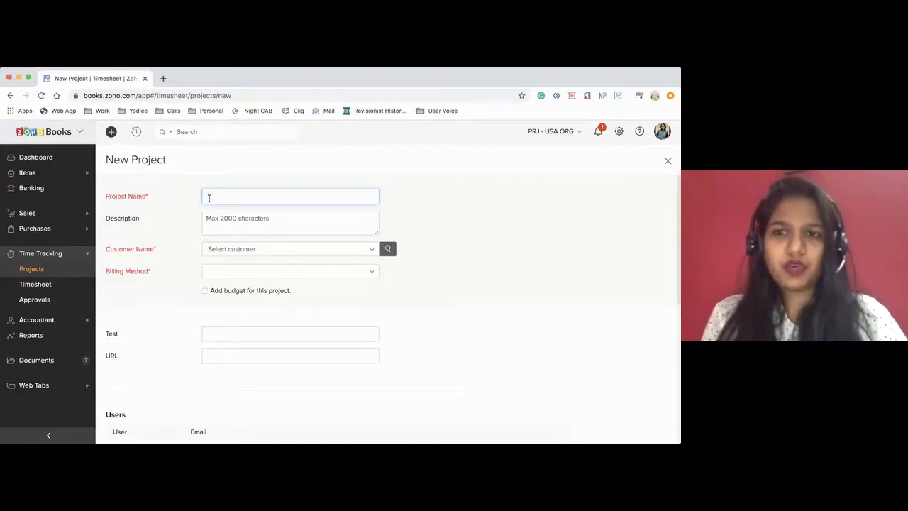
type("House 1")
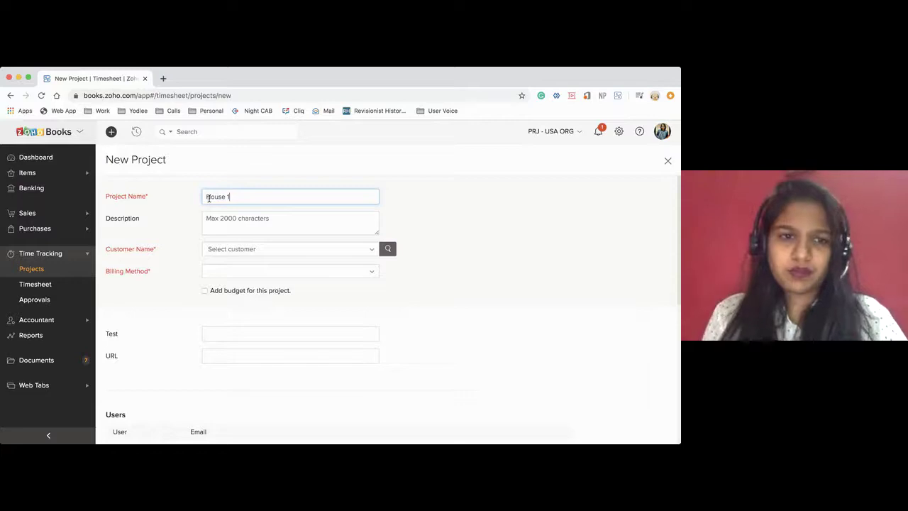
left_click(257, 252)
scroll(264, 307, "down", 1)
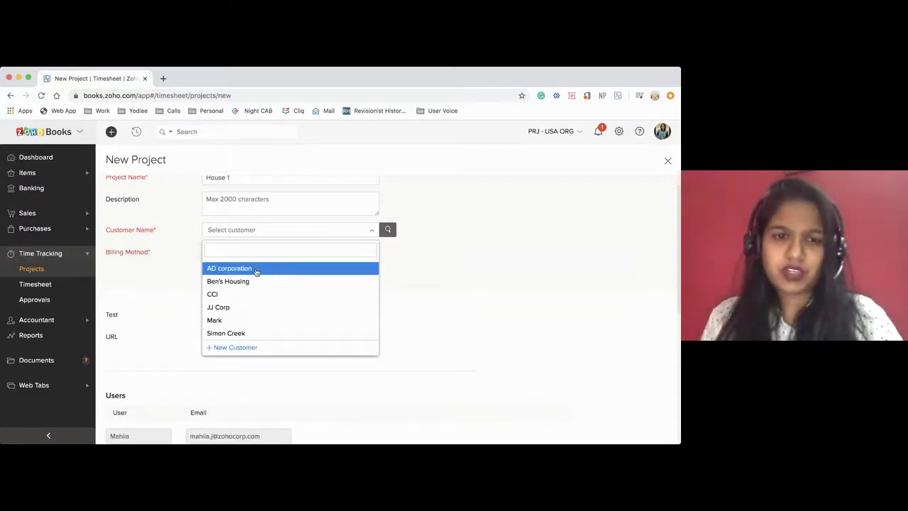
left_click(245, 282)
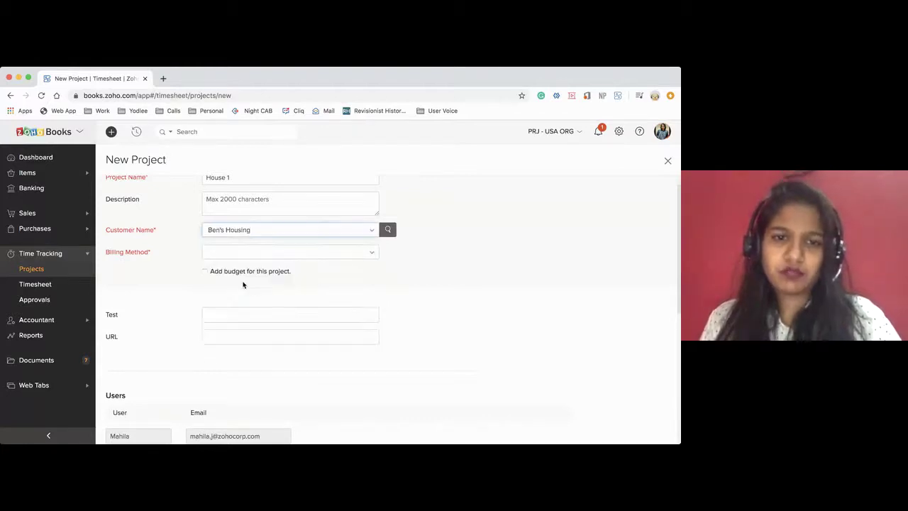
scroll(298, 279, "down", 1)
left_click(261, 234)
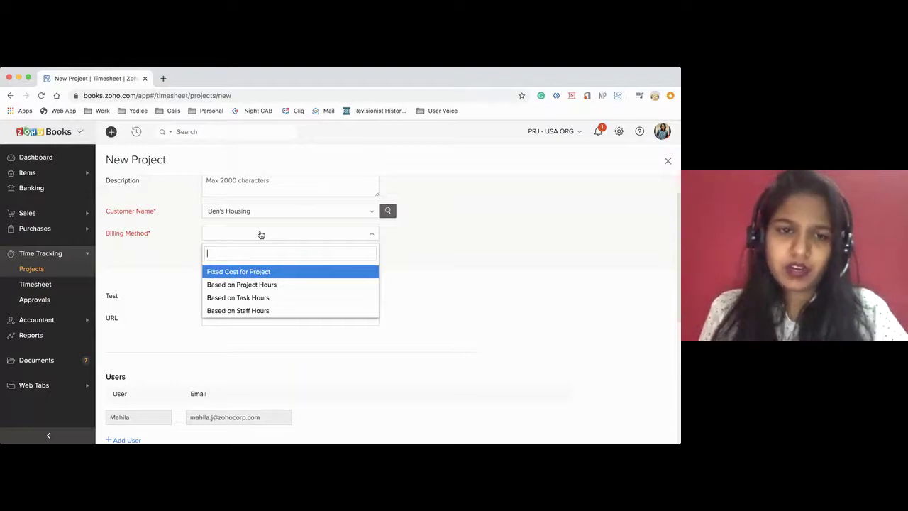
Try Fixed Cost for Project billing with a total project cost of 5000
left_click(237, 271)
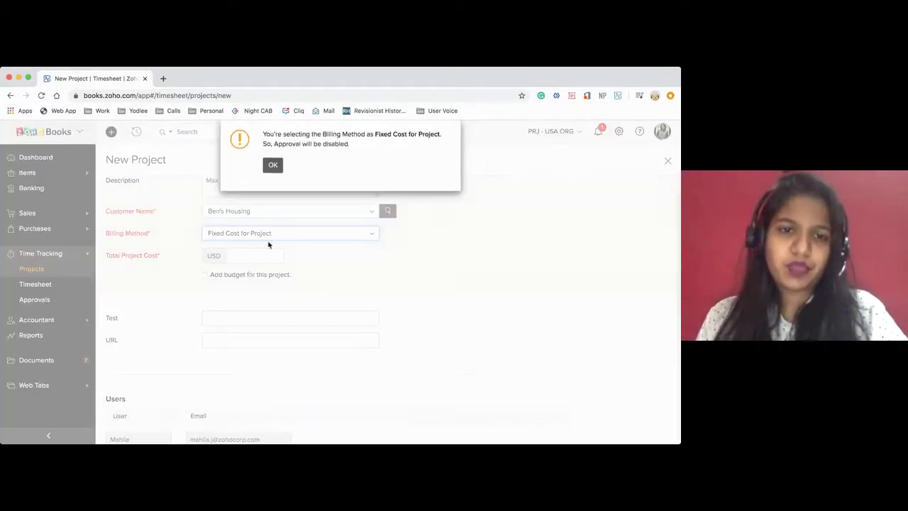
left_click(273, 167)
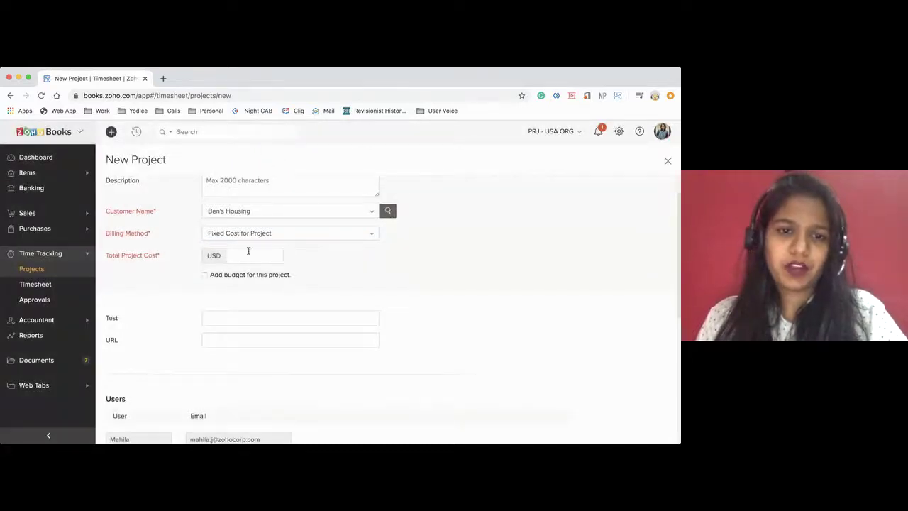
left_click(244, 257)
type("5000")
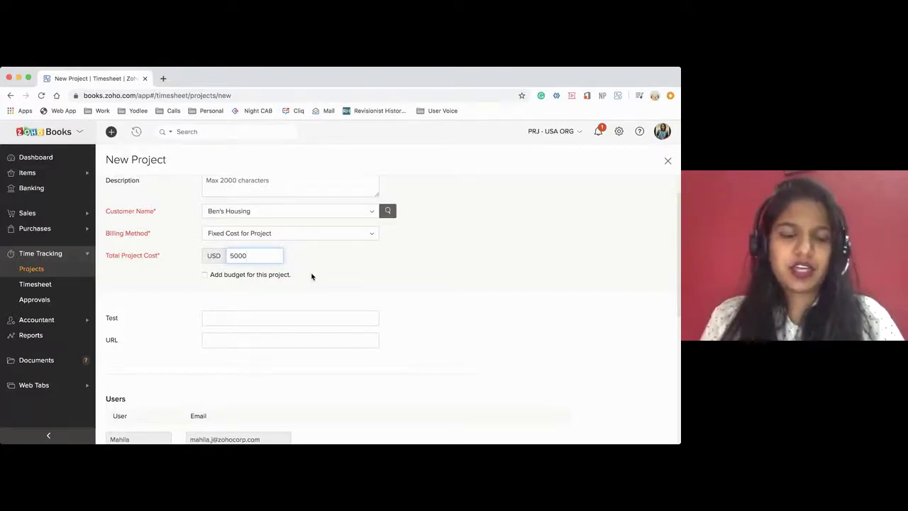
Switch to Based on Project Hours at rate 50, then settle on Based on Task Hours
left_click(257, 236)
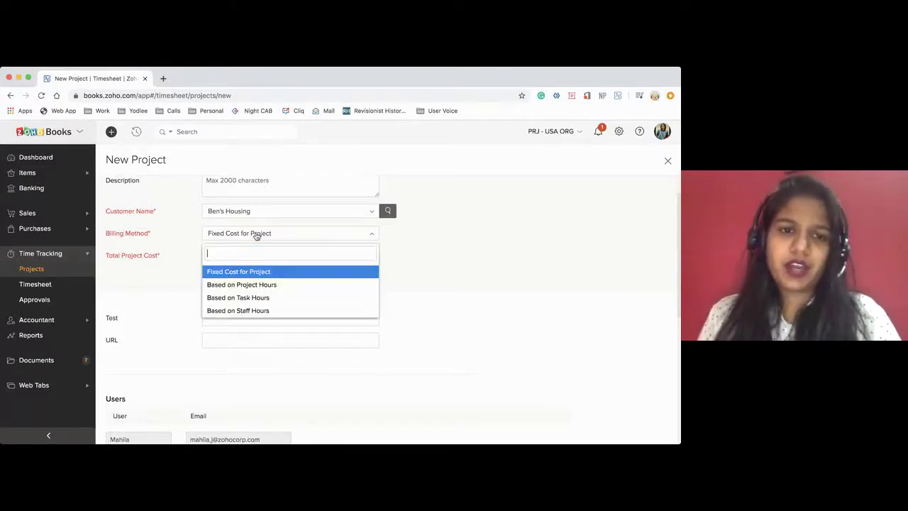
left_click(239, 284)
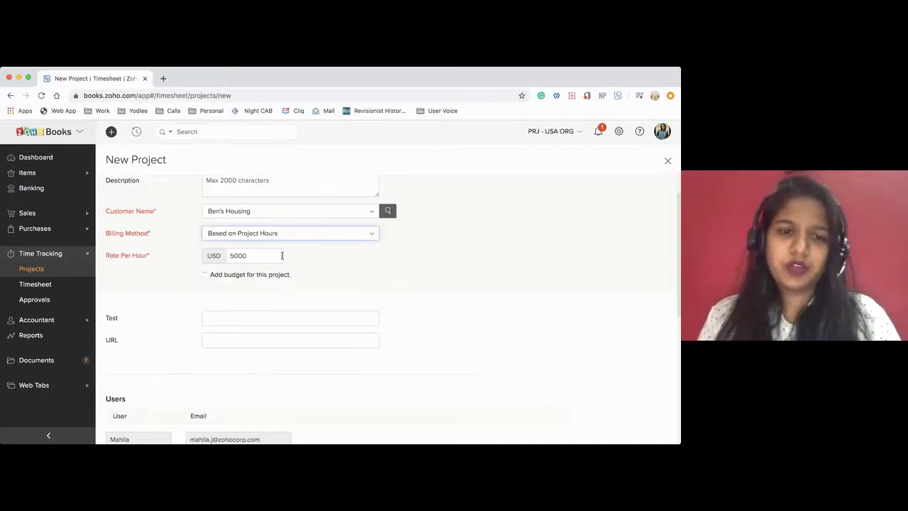
scroll(282, 287, "down", 2)
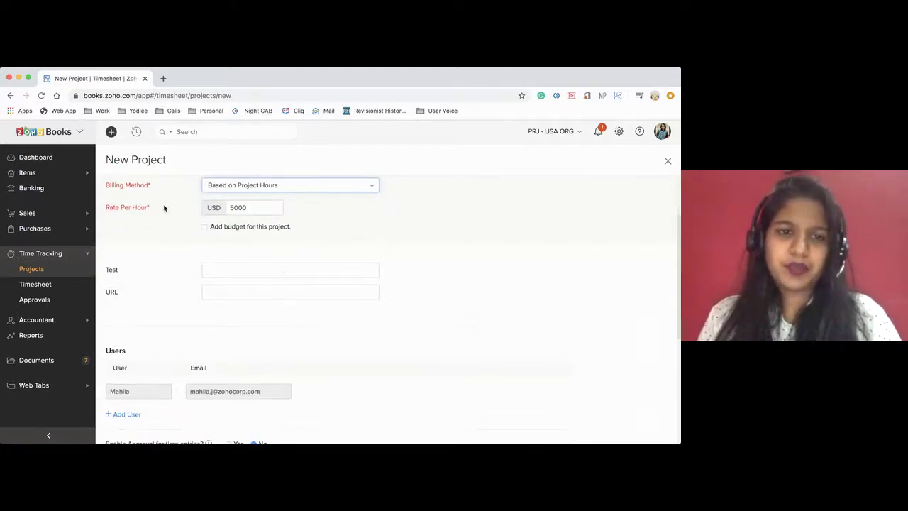
scroll(253, 210, "up", 1)
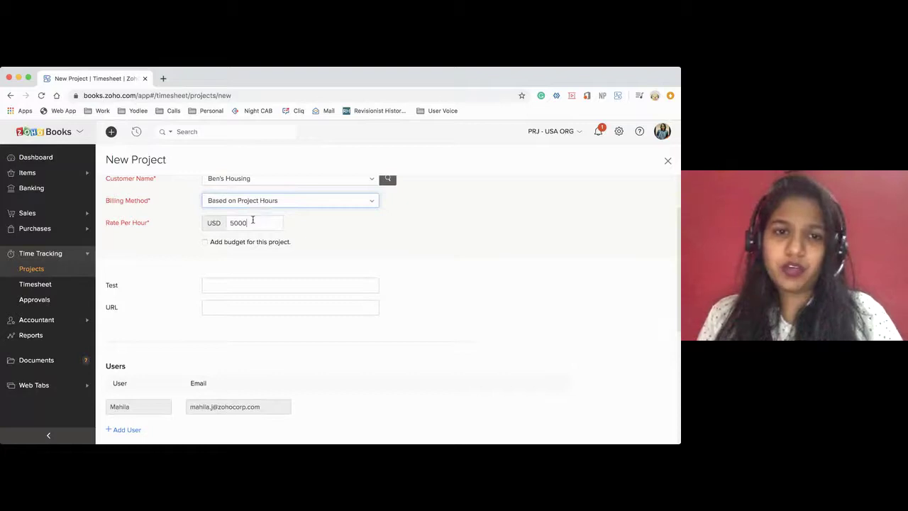
left_click(252, 221)
key("BackSpace")
key("BackSpace")
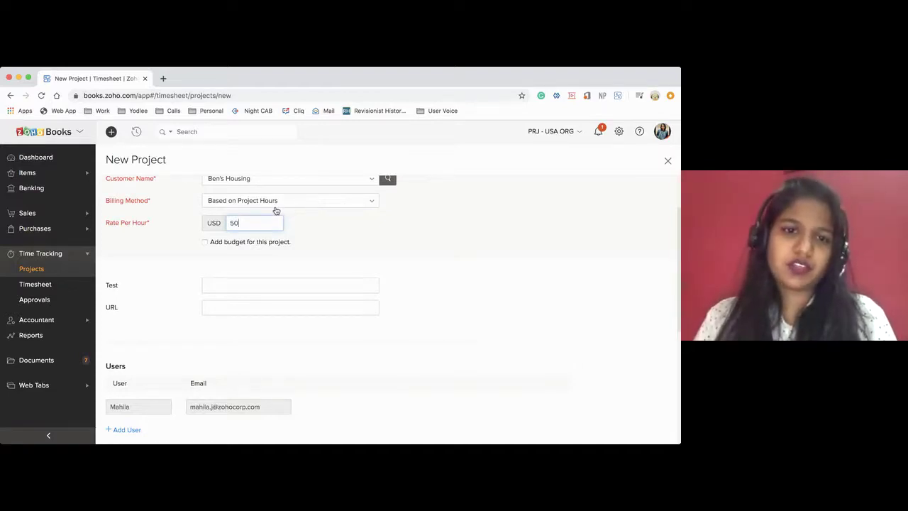
left_click(276, 210)
left_click(246, 270)
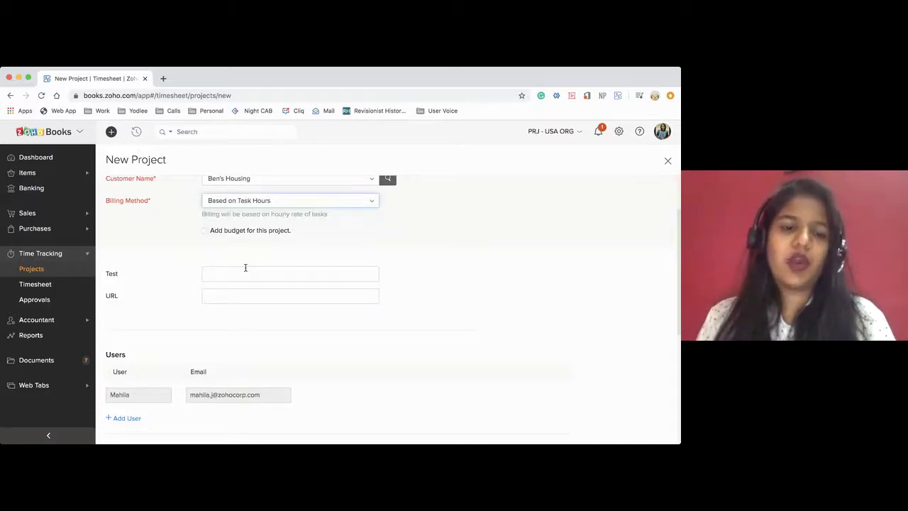
Add task rows named Maintenance and Service to the project
scroll(246, 267, "down", 5)
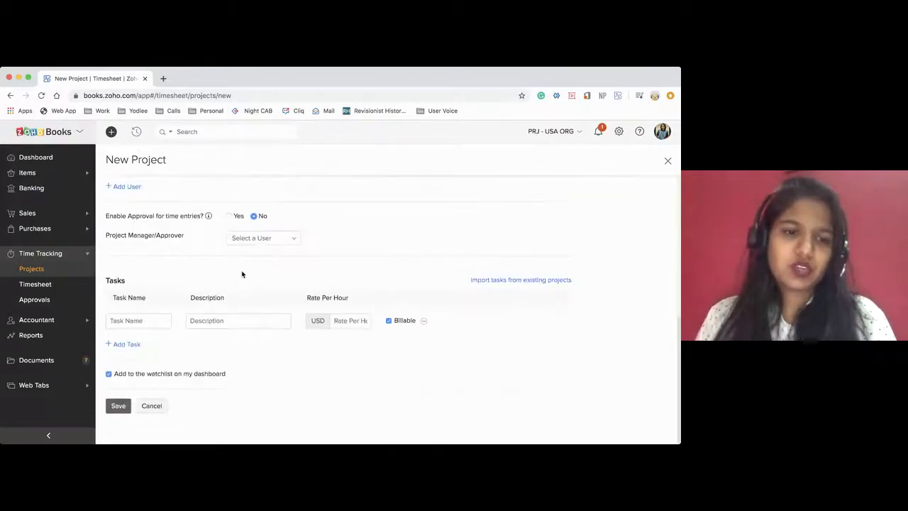
left_click(126, 345)
left_click(128, 366)
left_click(131, 321)
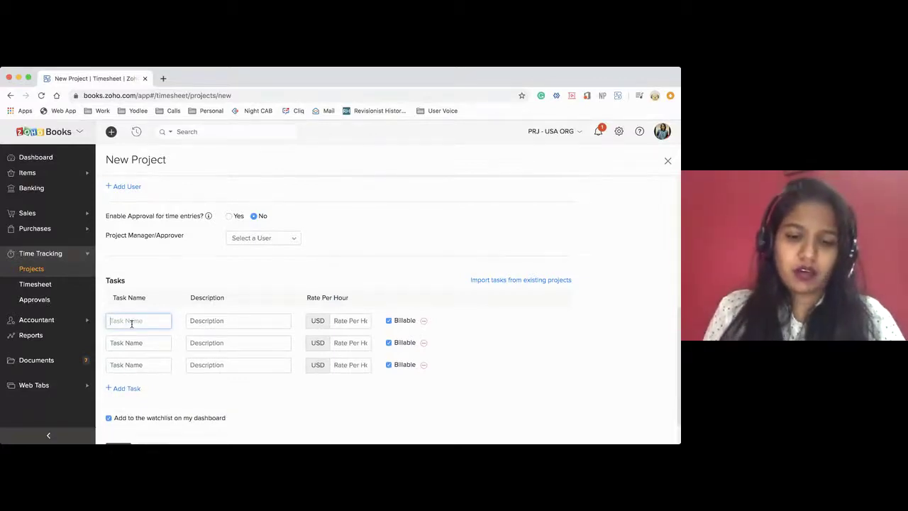
type("Mainta")
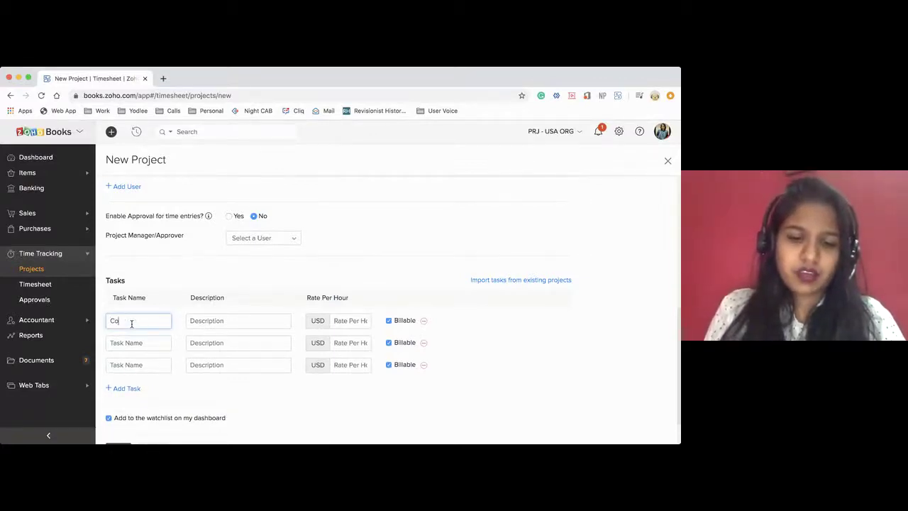
type("inen")
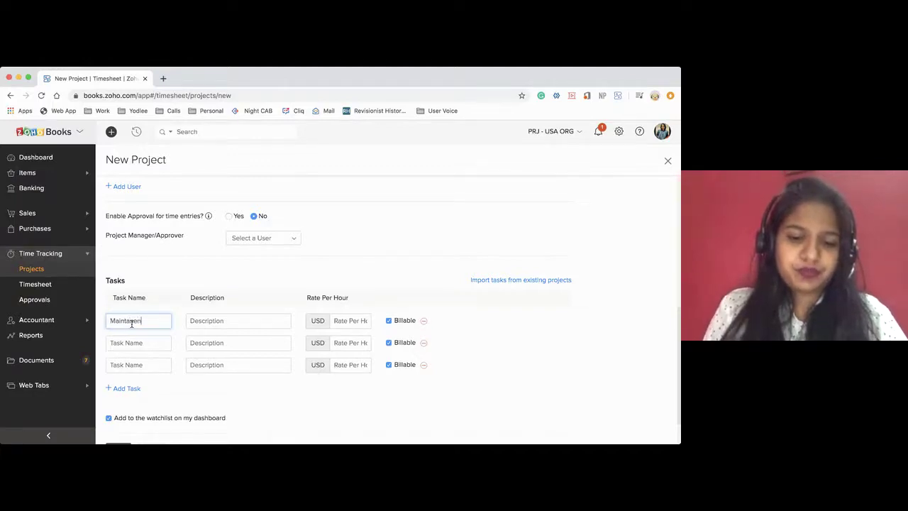
key("BackSpace")
key("BackSpace")
key("BackSpace")
key("BackSpace")
type("enance")
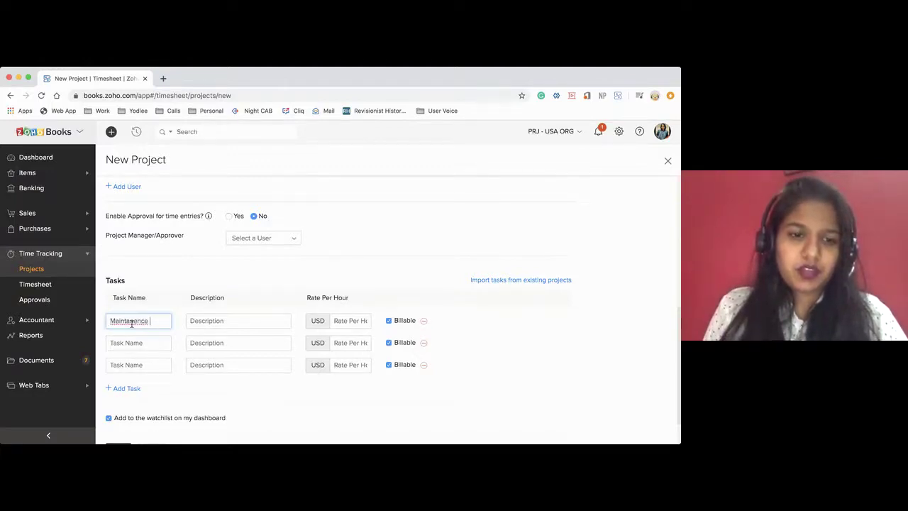
double_click(132, 320)
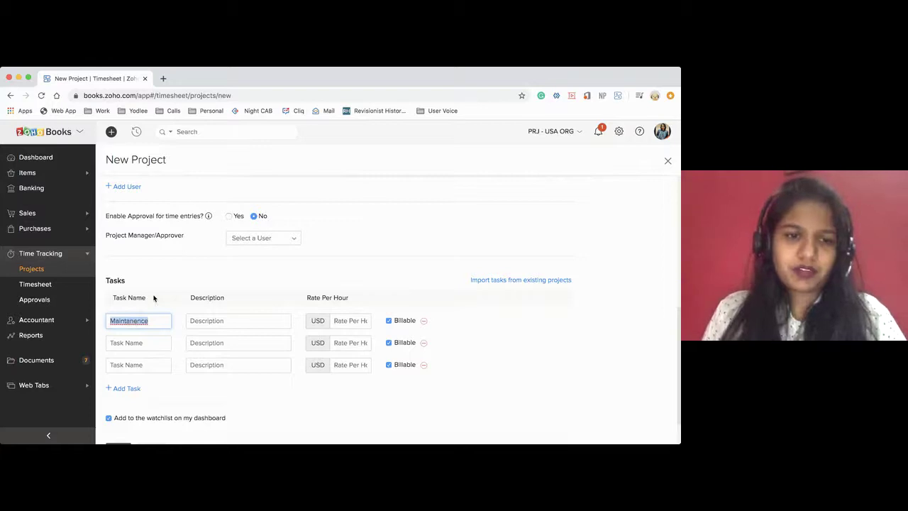
left_click(131, 343)
type("Servic")
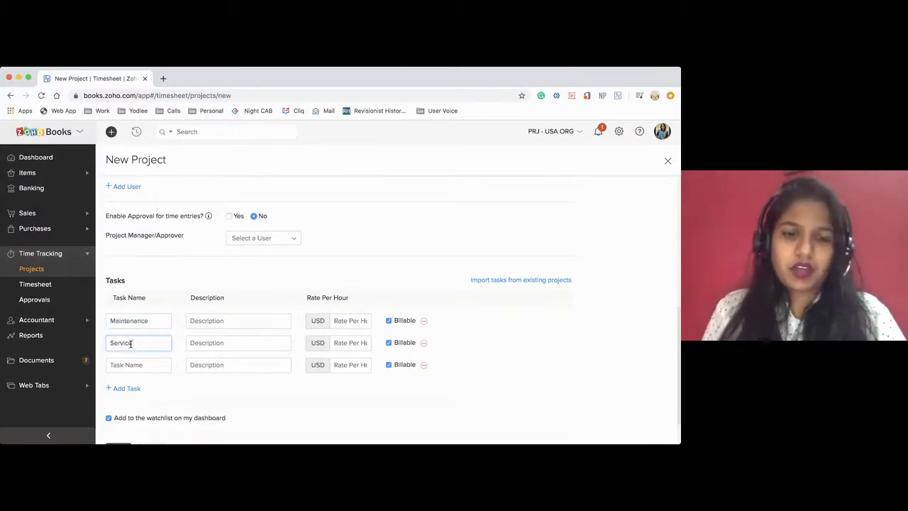
type("e")
Set hourly rates of 40 USD for Maintenance and 50 USD for Service
left_click(361, 320)
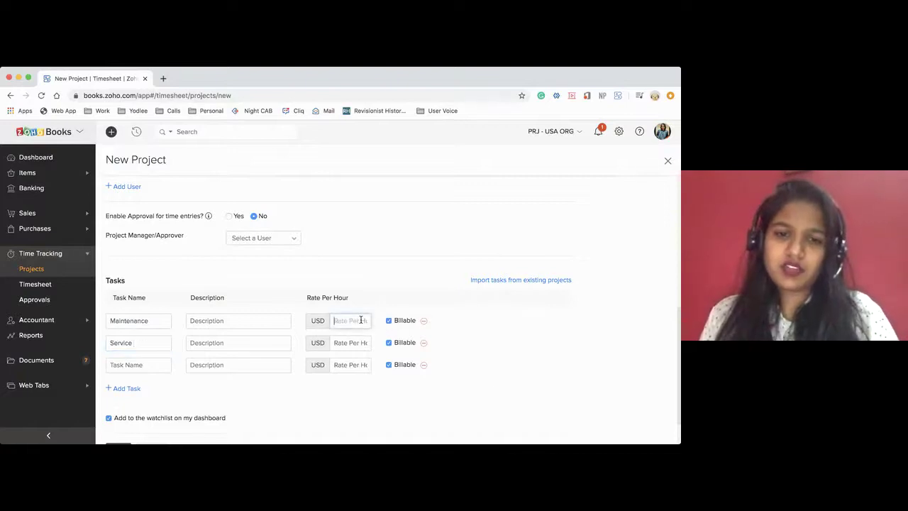
type("40")
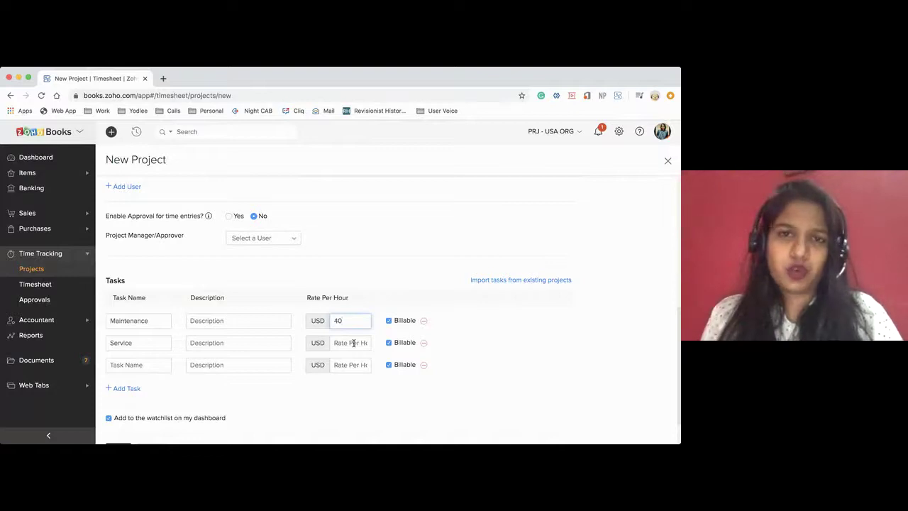
left_click(353, 343)
type("50")
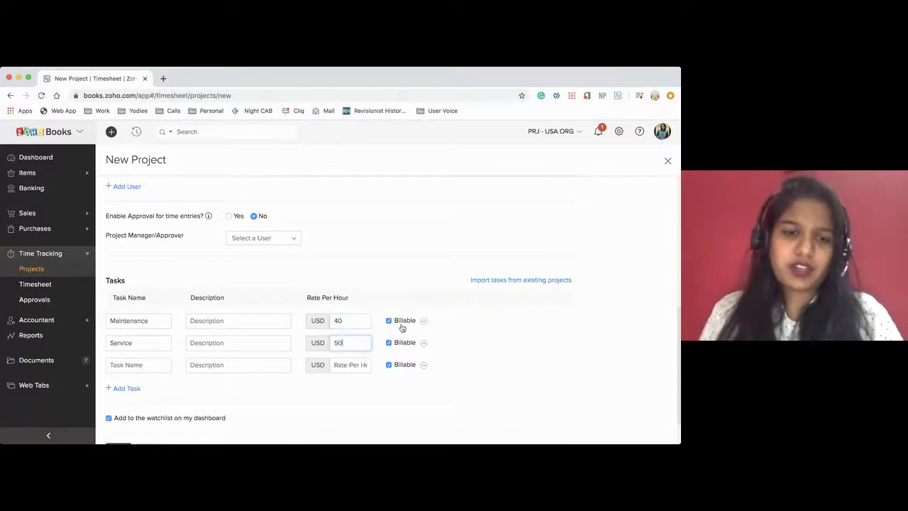
scroll(382, 326, "up", 5)
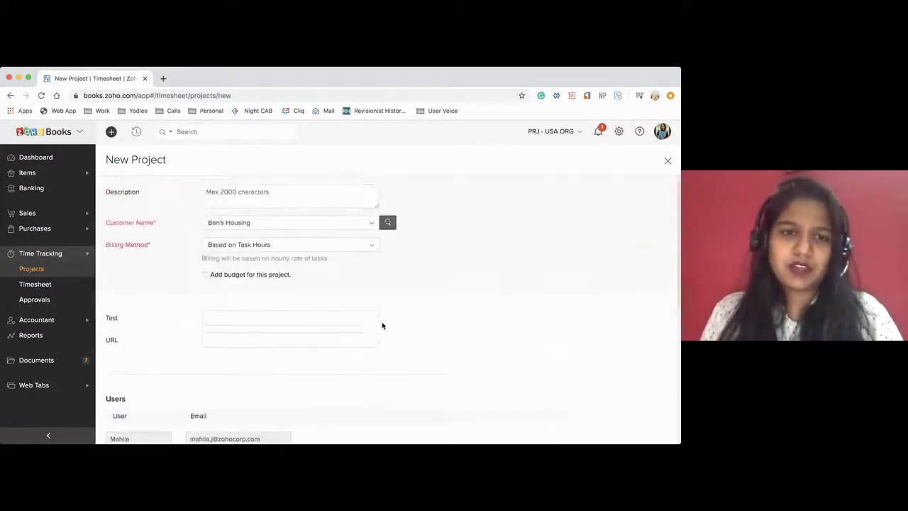
Switch the project's billing method to billing based on staff hours
scroll(382, 325, "up", 1)
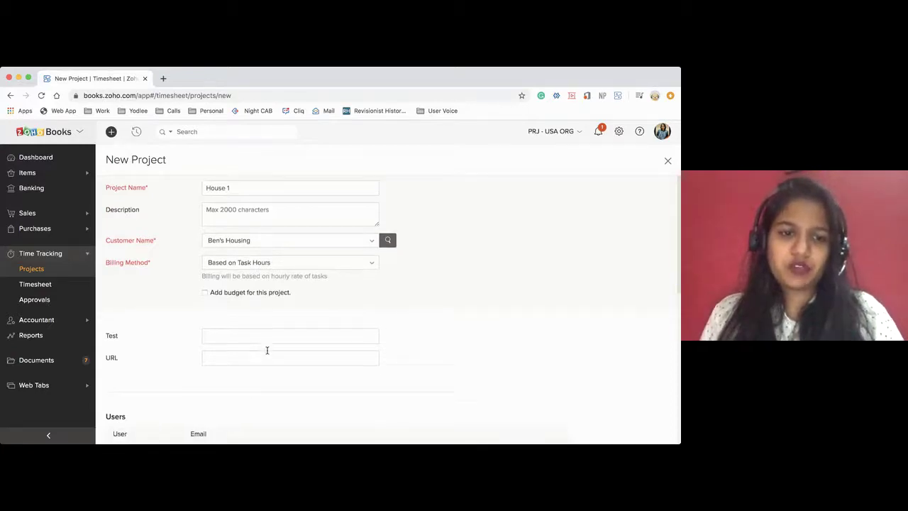
scroll(267, 350, "down", 5)
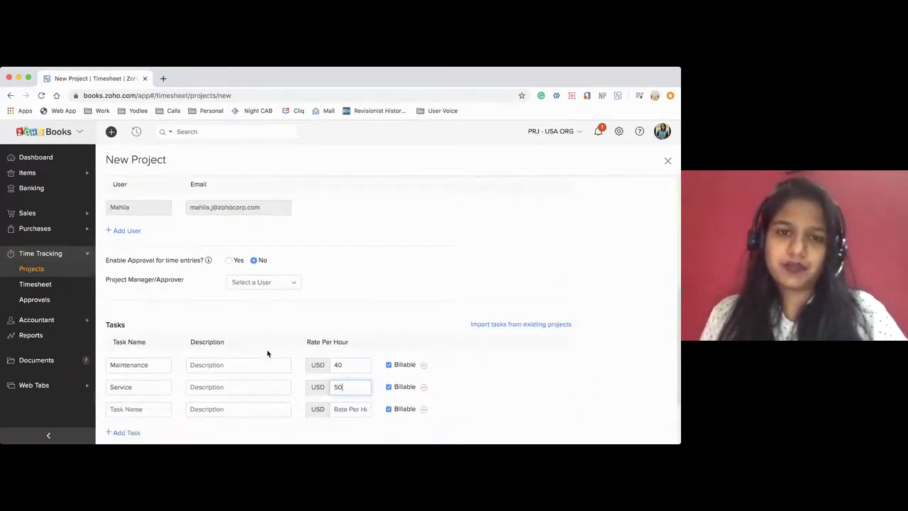
scroll(267, 353, "up", 3)
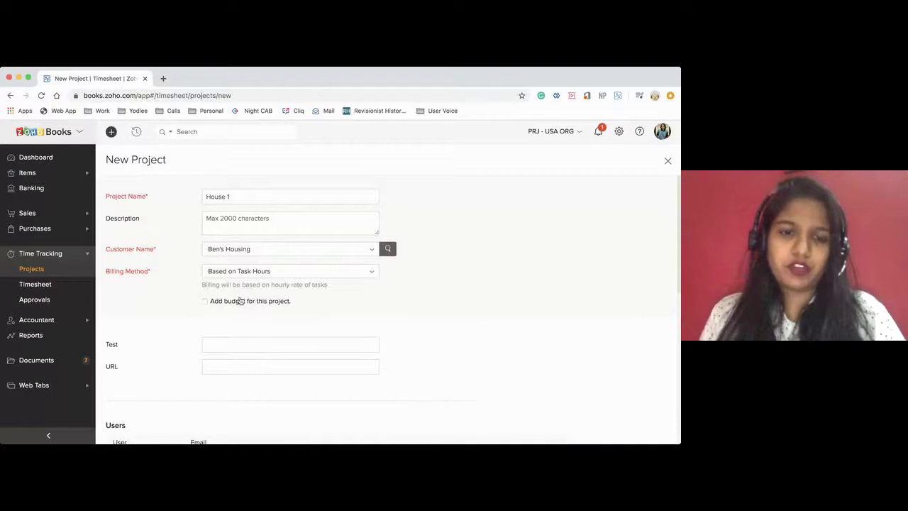
left_click(228, 277)
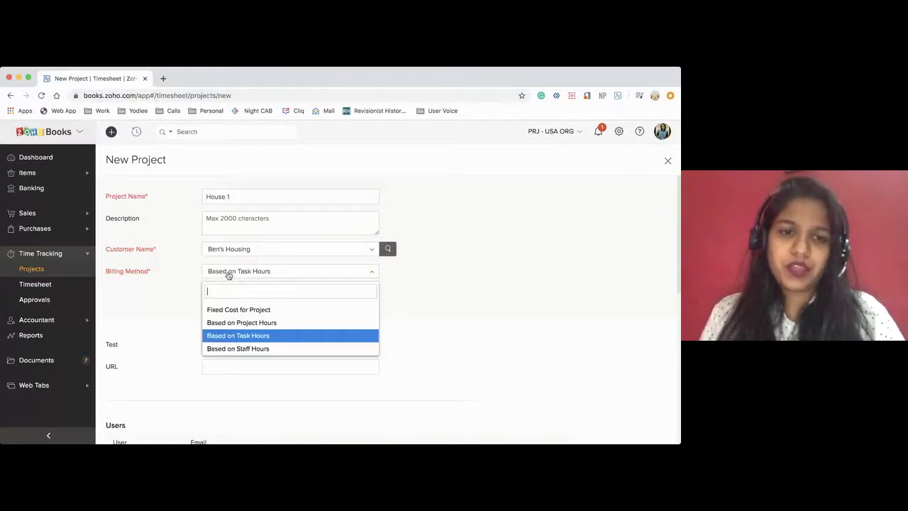
left_click(226, 349)
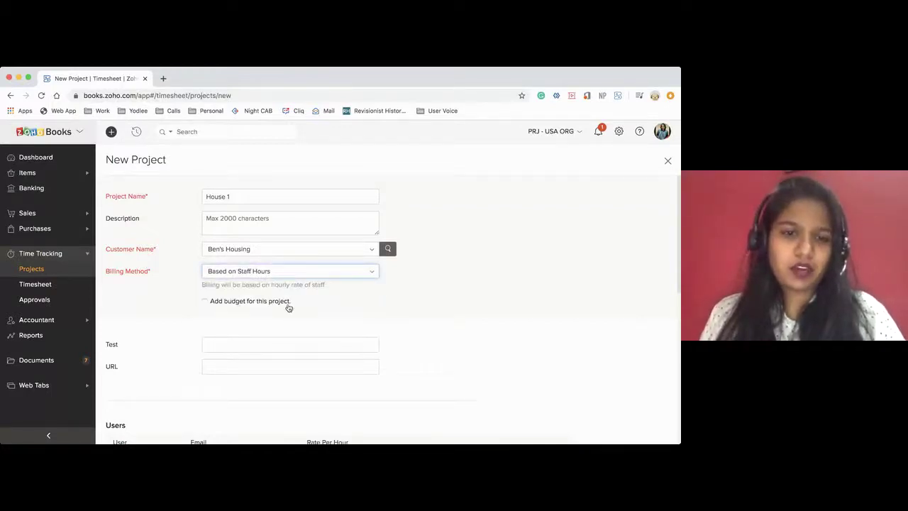
scroll(288, 308, "down", 1)
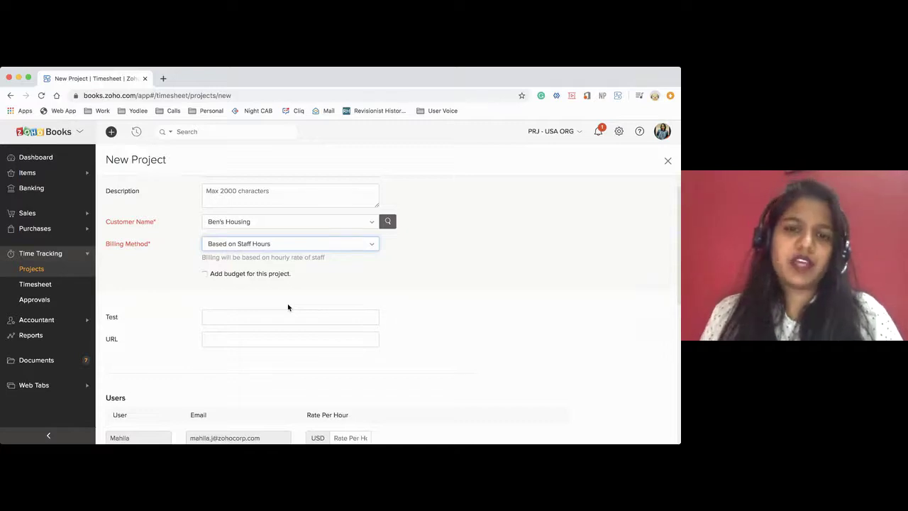
scroll(288, 307, "down", 5)
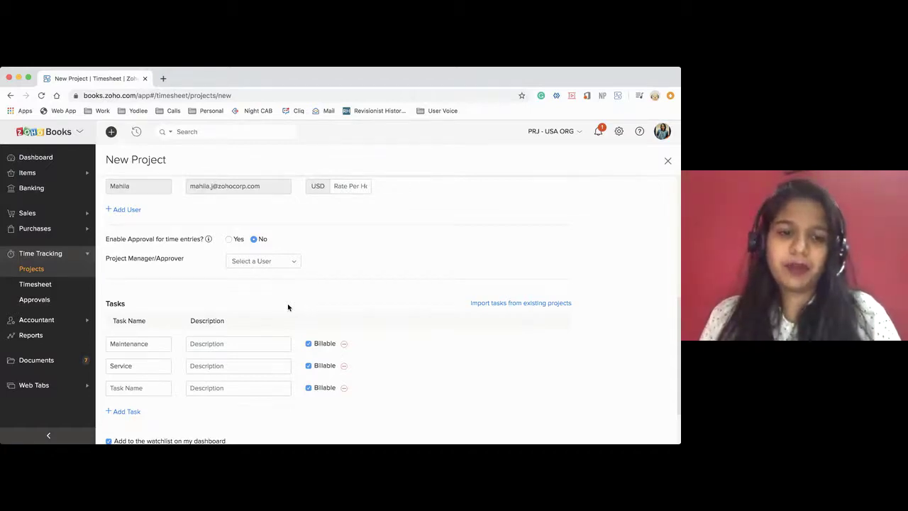
scroll(288, 305, "up", 5)
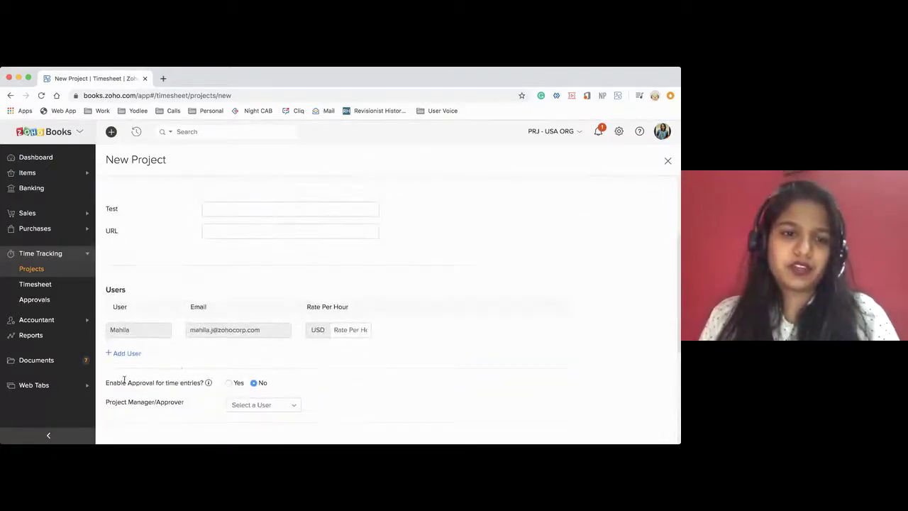
Add three user rows and assign a staff member to each one
left_click(121, 354)
left_click(127, 353)
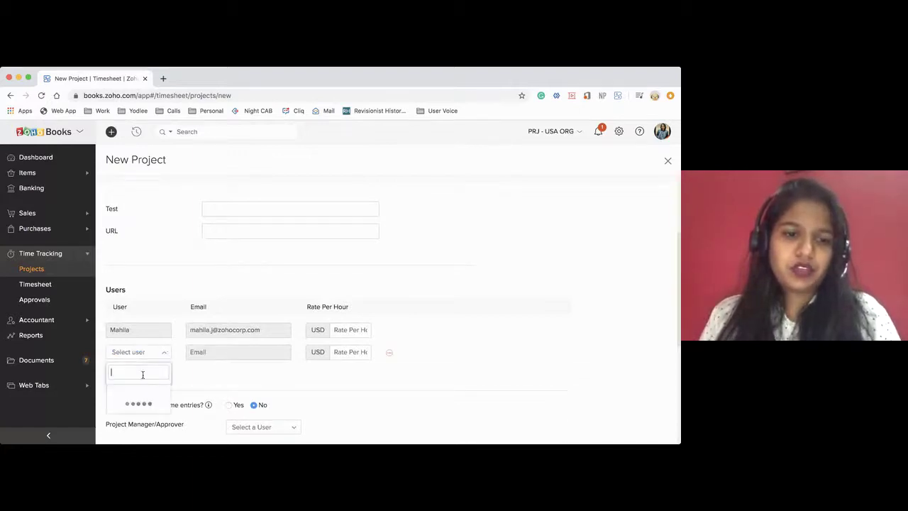
scroll(146, 403, "down", 1)
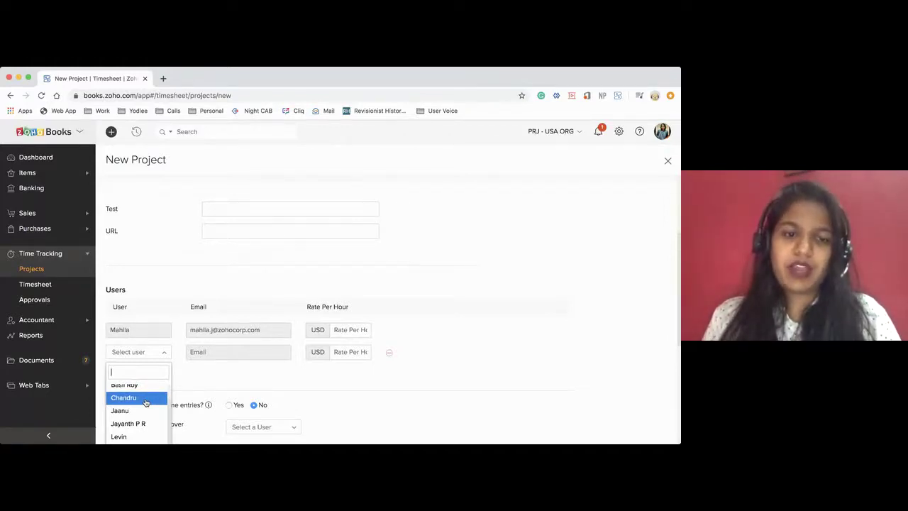
left_click(140, 410)
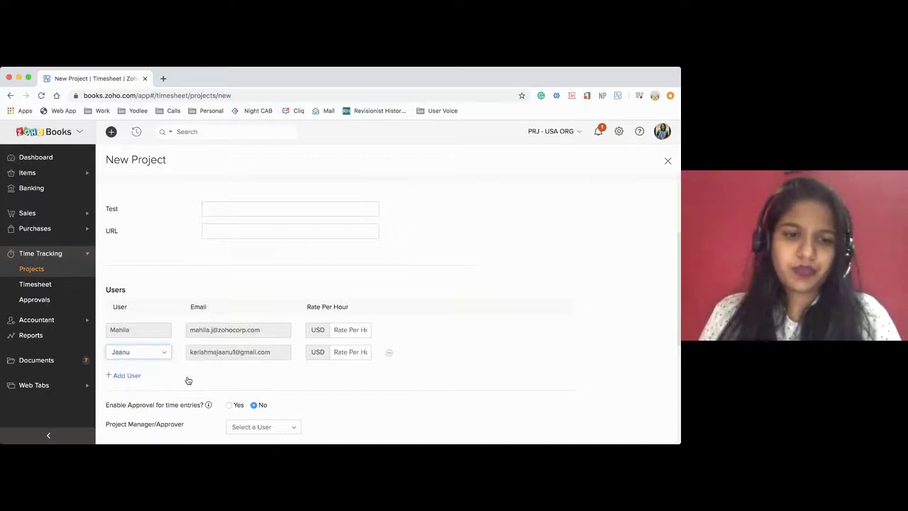
scroll(187, 381, "down", 1)
left_click(117, 340)
left_click(139, 340)
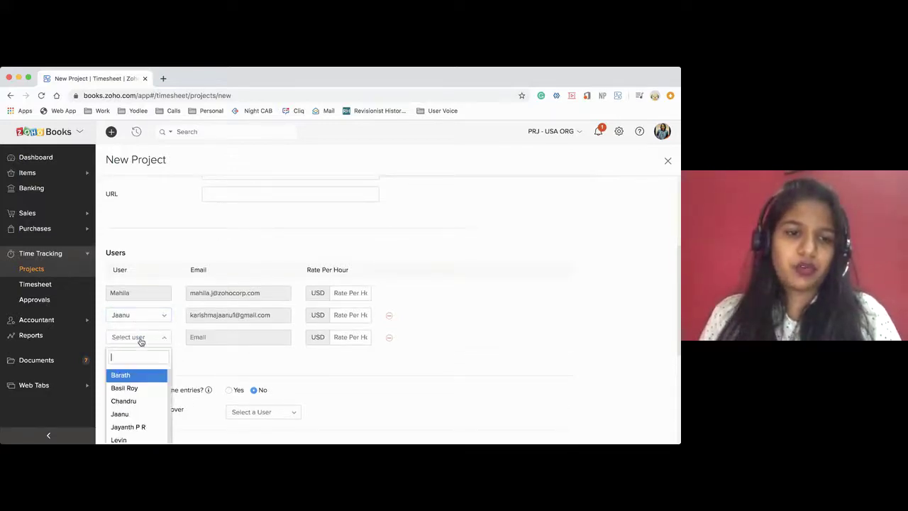
left_click(135, 377)
left_click(146, 340)
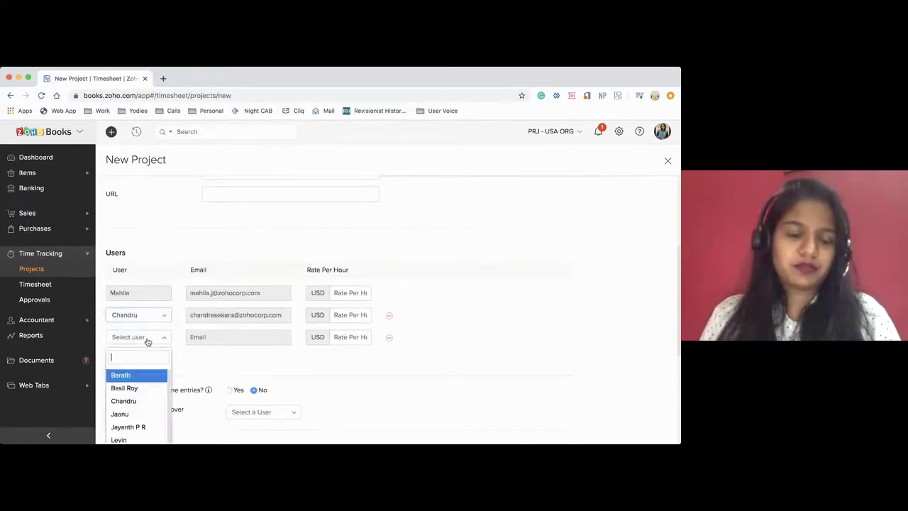
scroll(146, 391, "down", 1)
left_click(137, 405)
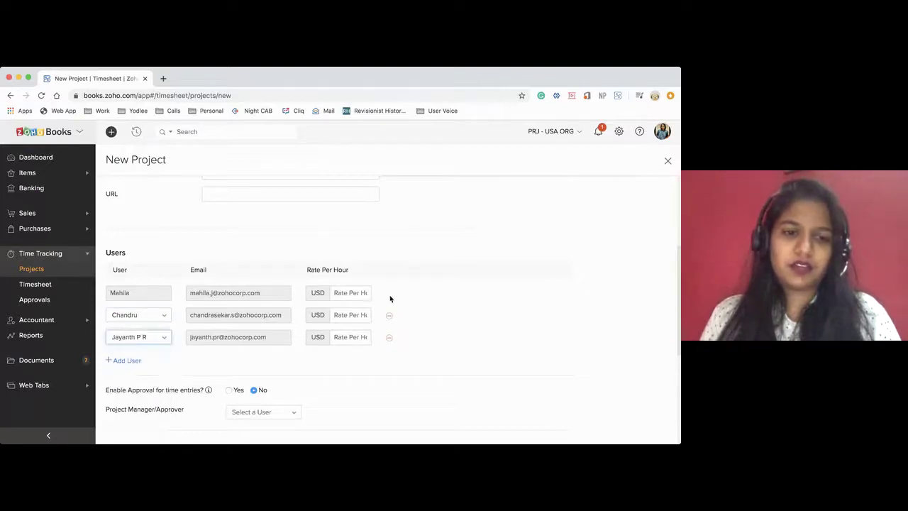
Set the three staff hourly rates to 50, 300 and 40 USD
left_click(341, 295)
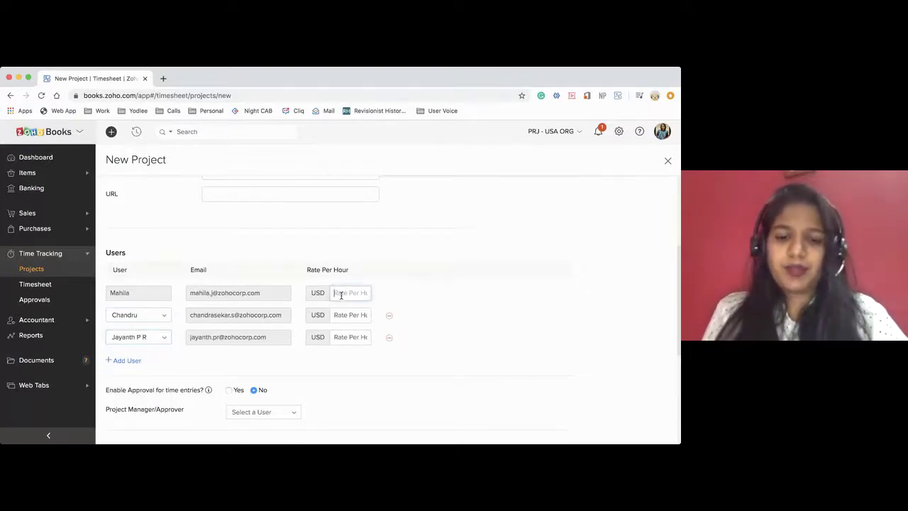
type("50")
left_click(353, 313)
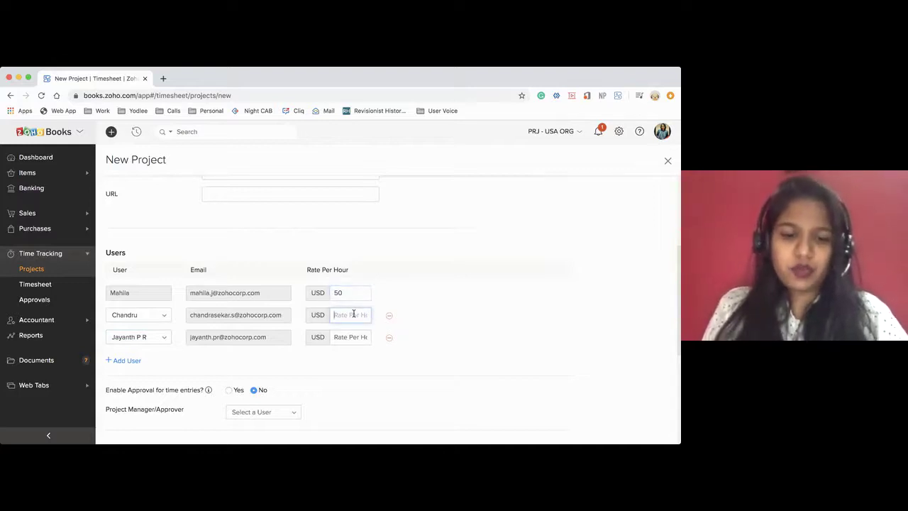
type("3")
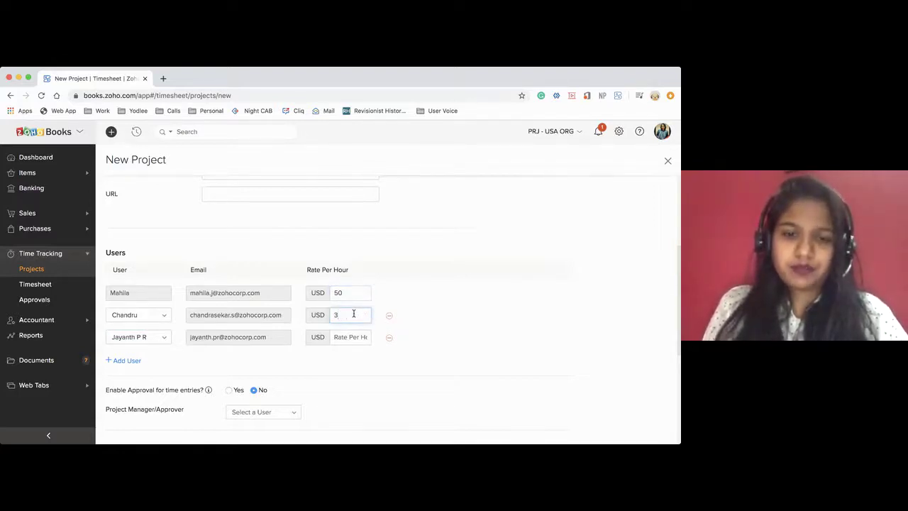
type("00")
left_click(352, 337)
type("40")
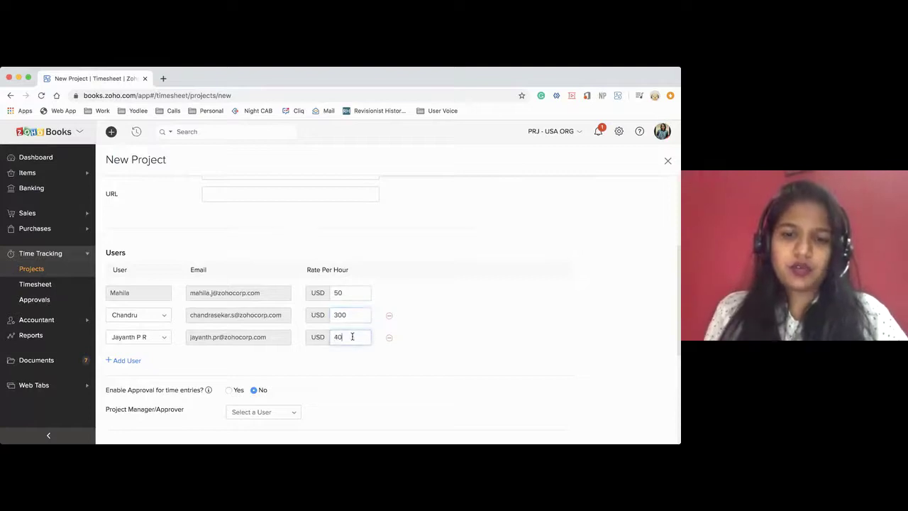
left_click(455, 280)
scroll(436, 314, "up", 1)
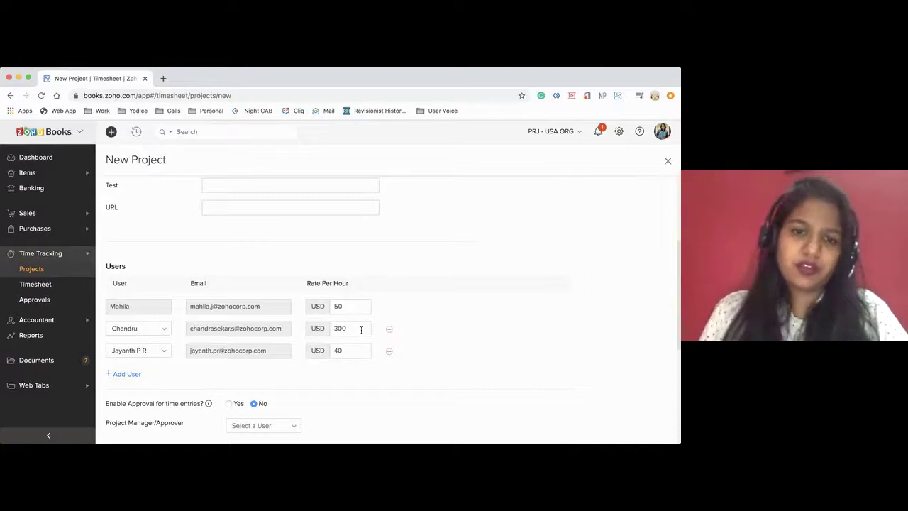
scroll(361, 330, "up", 5)
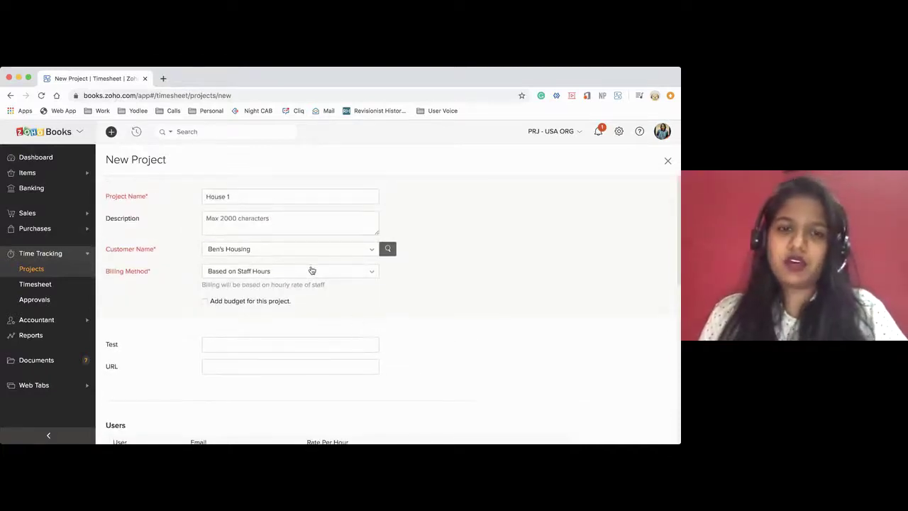
Tick 'Add budget for this project' and choose Hours Per Staff as the budget type
left_click(312, 271)
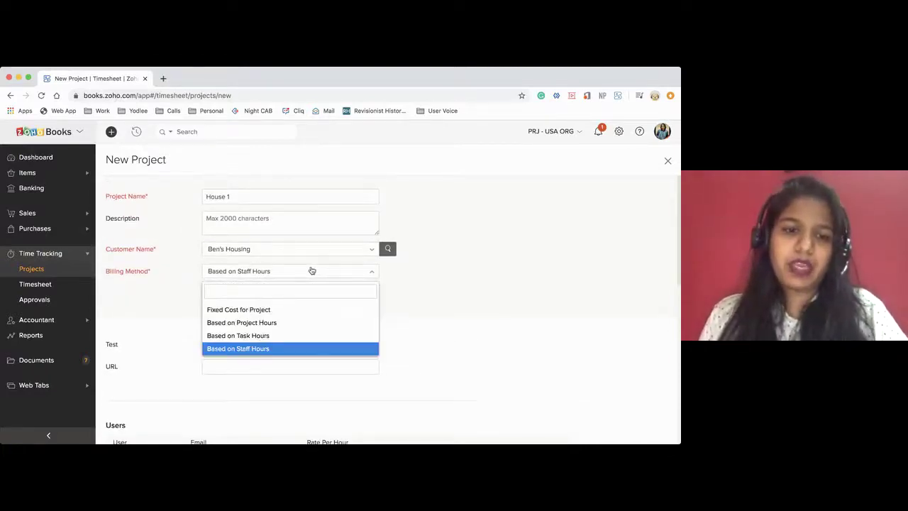
left_click(404, 290)
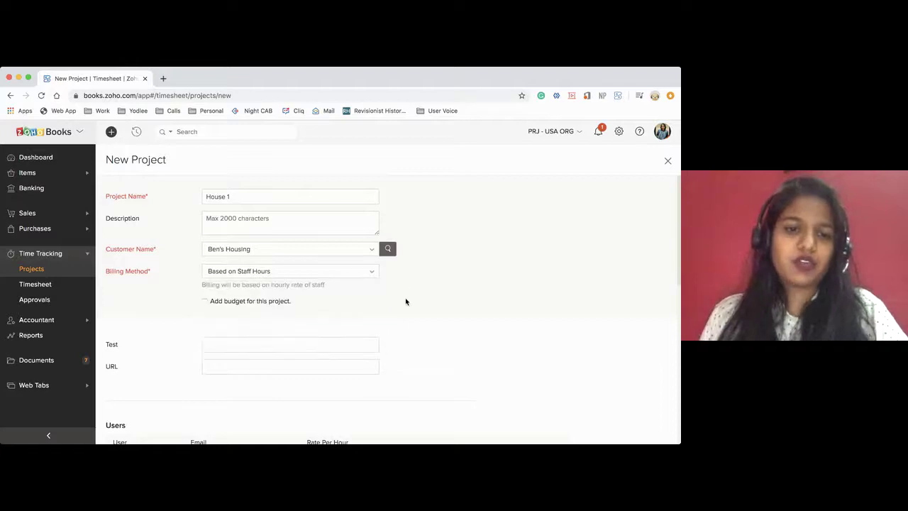
left_click(205, 301)
left_click(210, 326)
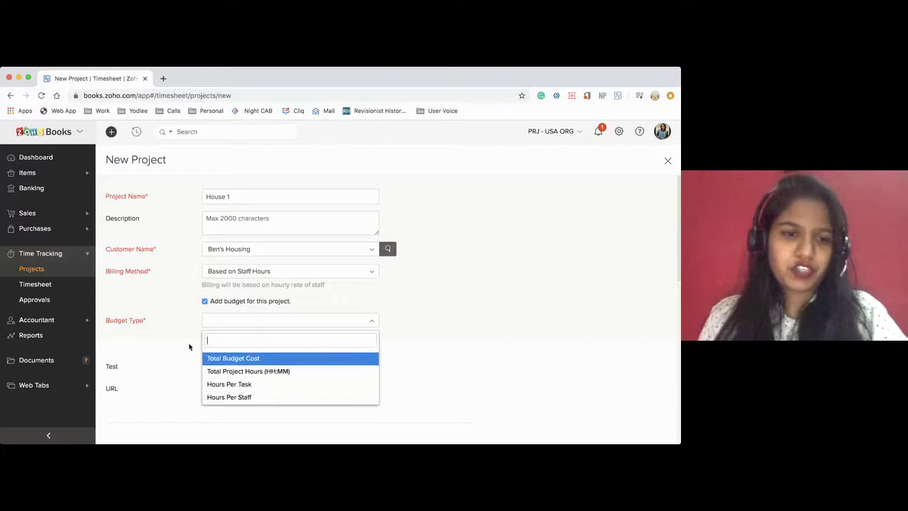
left_click(209, 326)
left_click(240, 324)
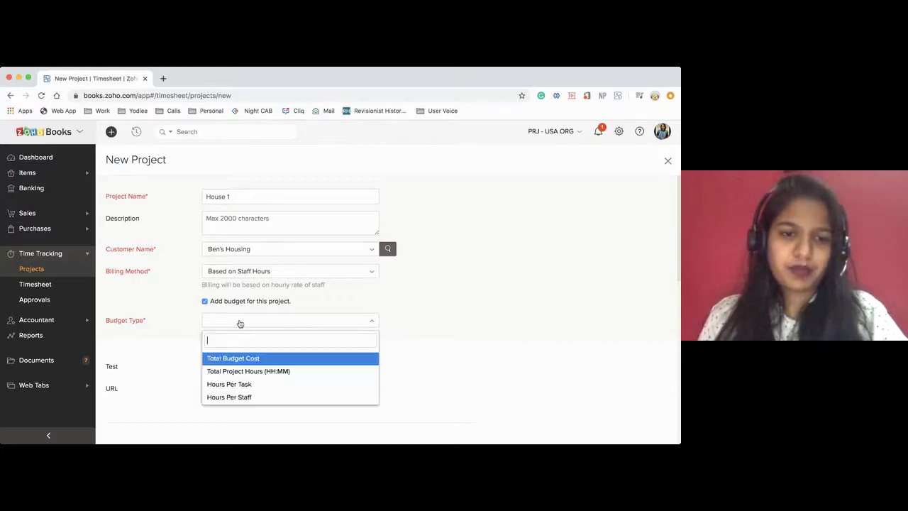
left_click(248, 398)
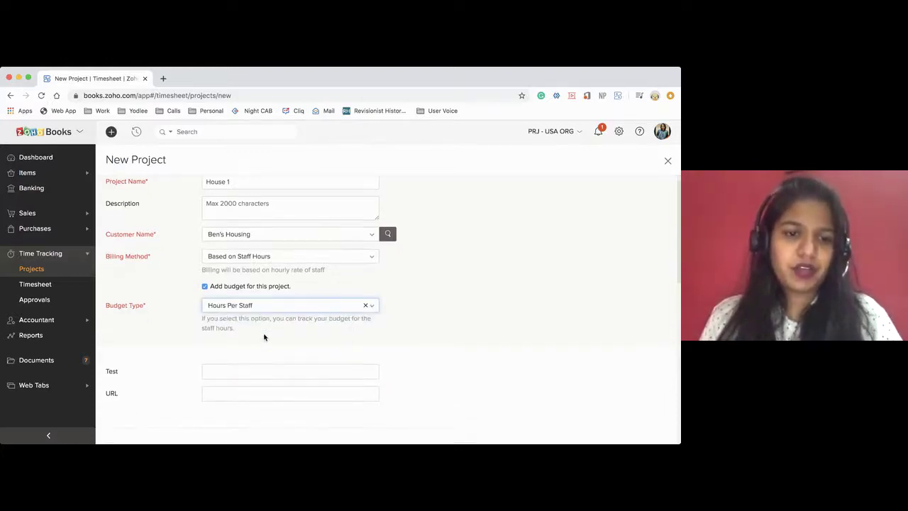
scroll(263, 337, "down", 5)
left_click(405, 297)
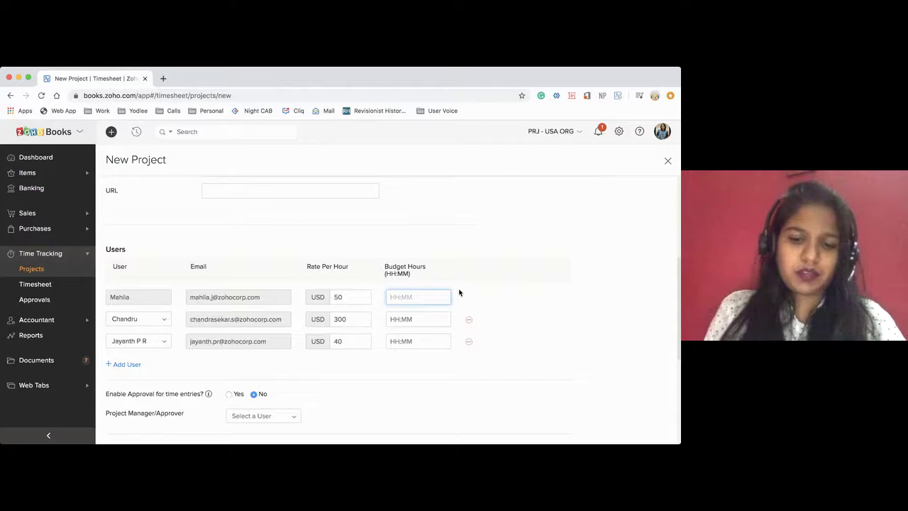
Enter 12 budget hours for each of the three staff members
type("12")
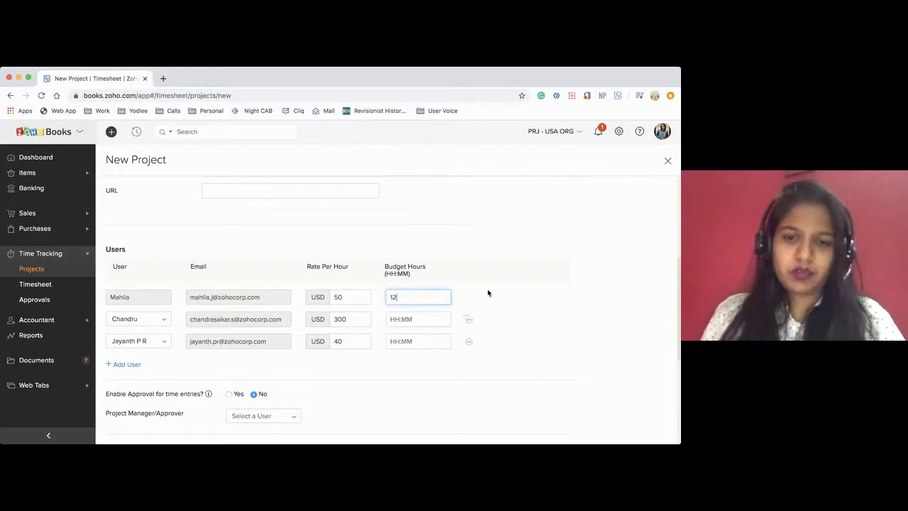
left_click(416, 319)
type("12")
left_click(416, 340)
type("12")
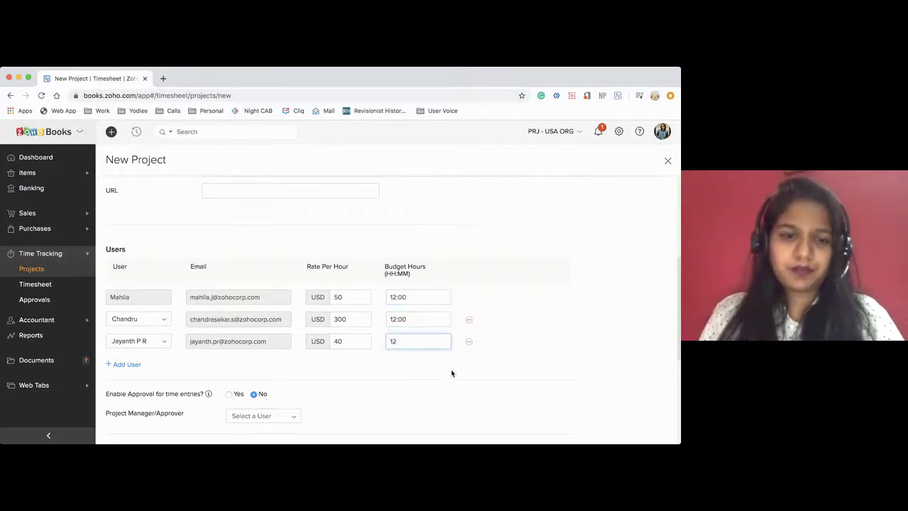
scroll(452, 373, "down", 2)
scroll(443, 369, "down", 1)
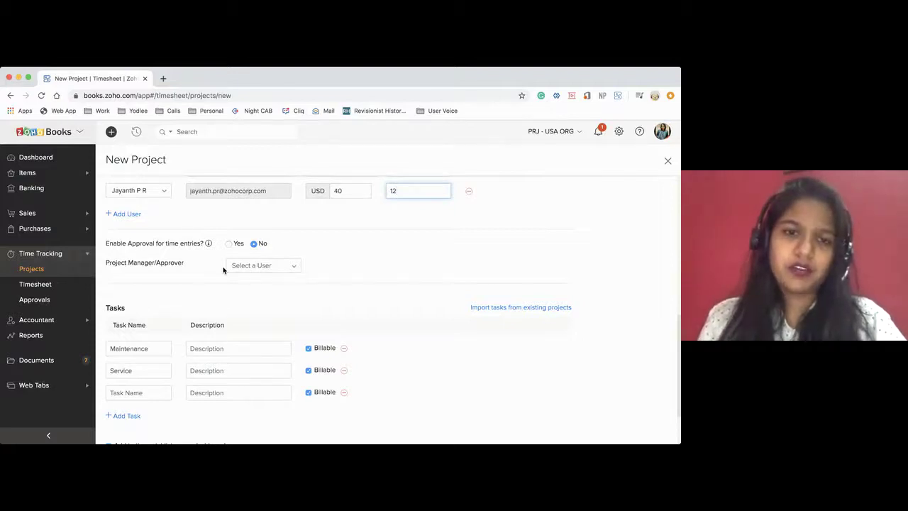
Enable time-entry approval, assign a project manager/approver, and save the project
left_click(228, 244)
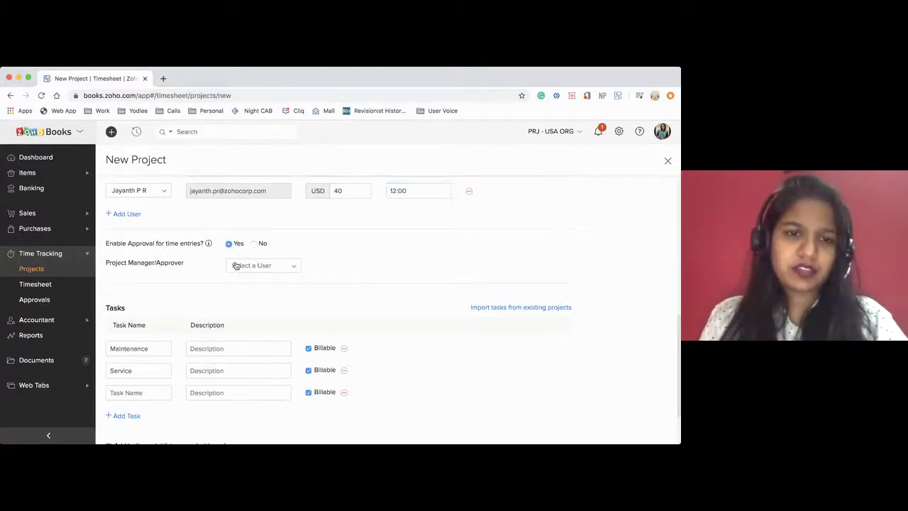
left_click(240, 267)
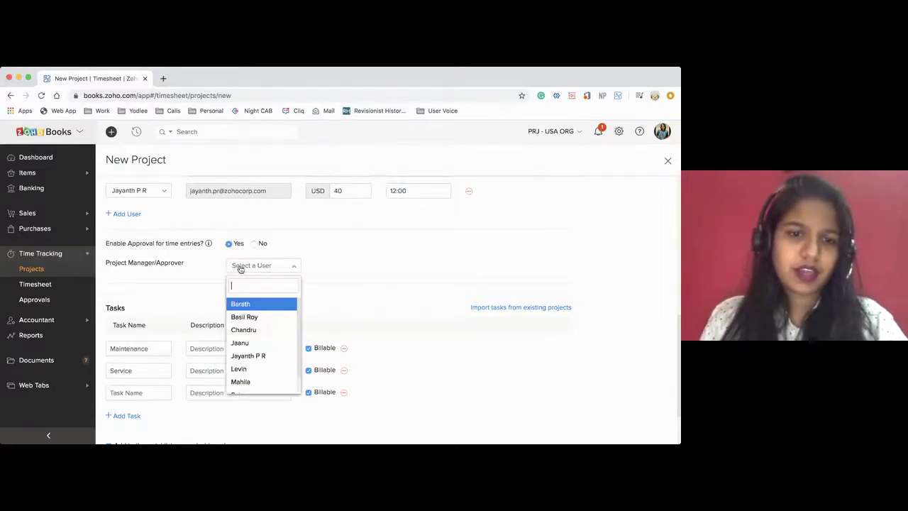
scroll(247, 362, "down", 1)
left_click(241, 362)
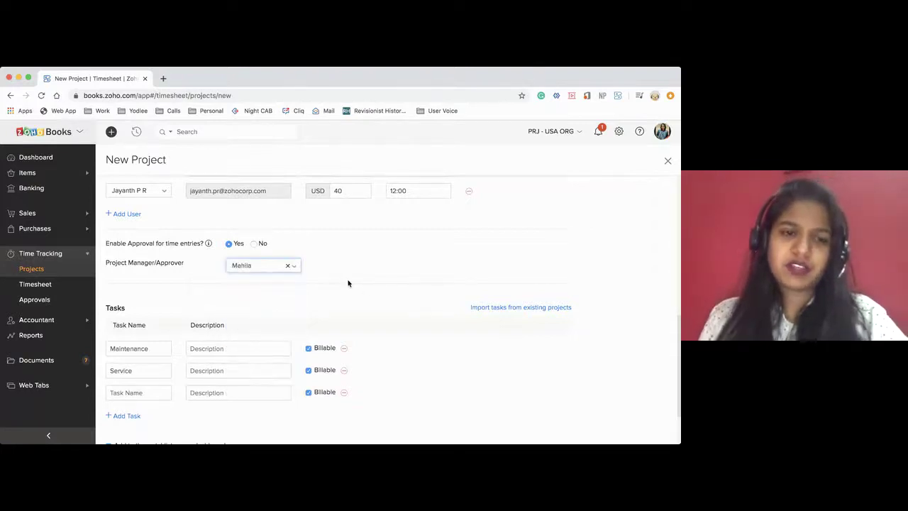
scroll(347, 282, "down", 2)
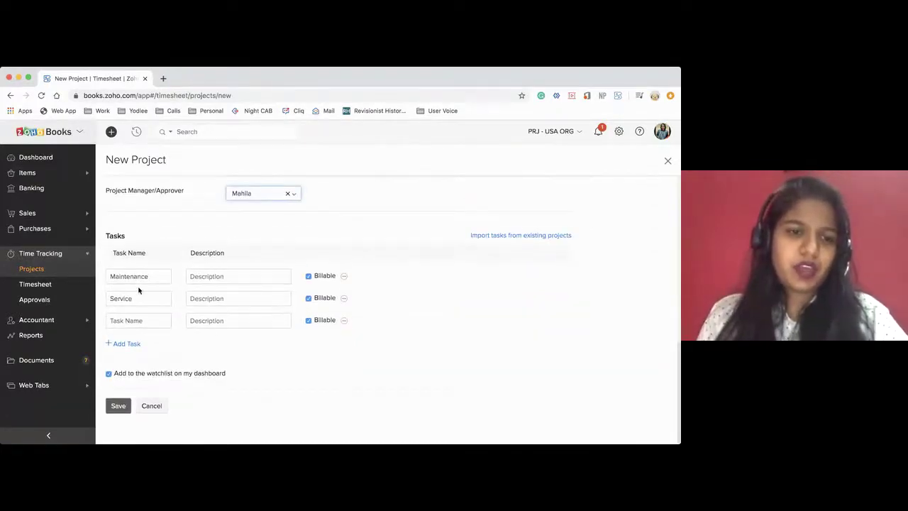
left_click(114, 409)
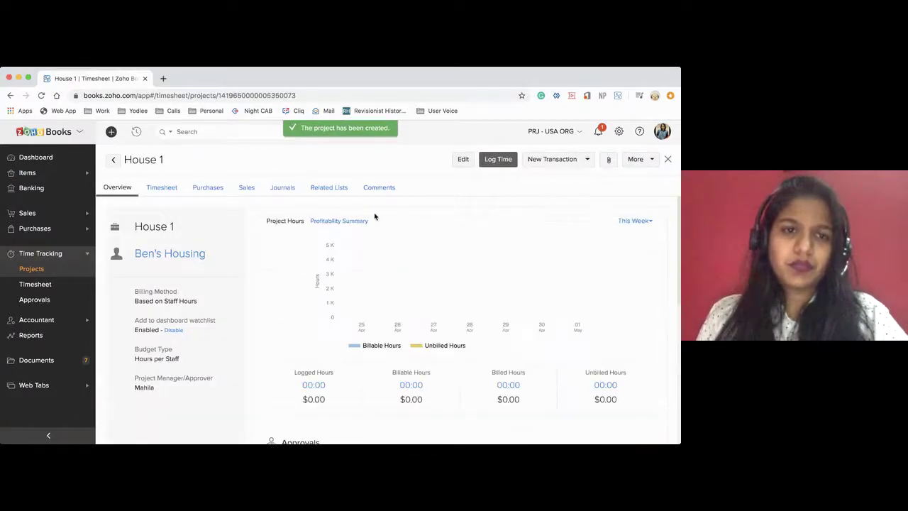
Start a time log for House 1 with 6 hours spent as a duration
scroll(409, 219, "down", 1)
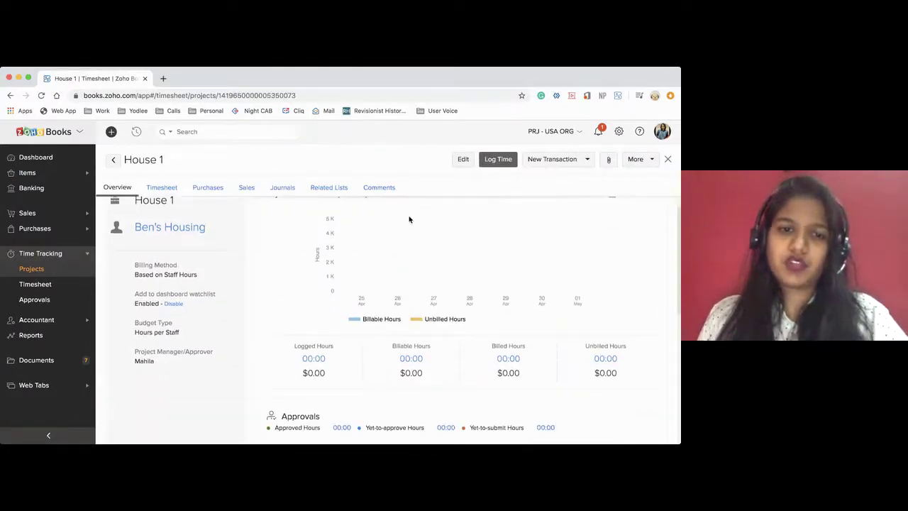
scroll(408, 220, "up", 1)
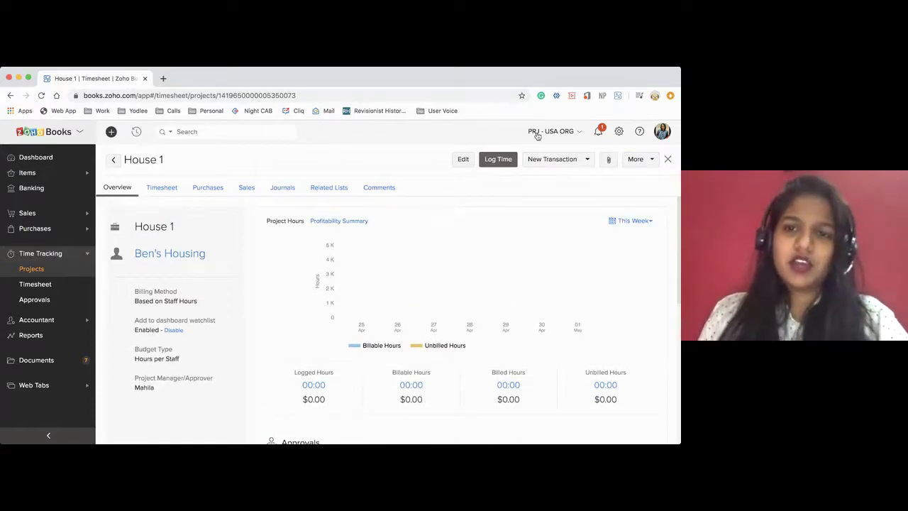
left_click(497, 164)
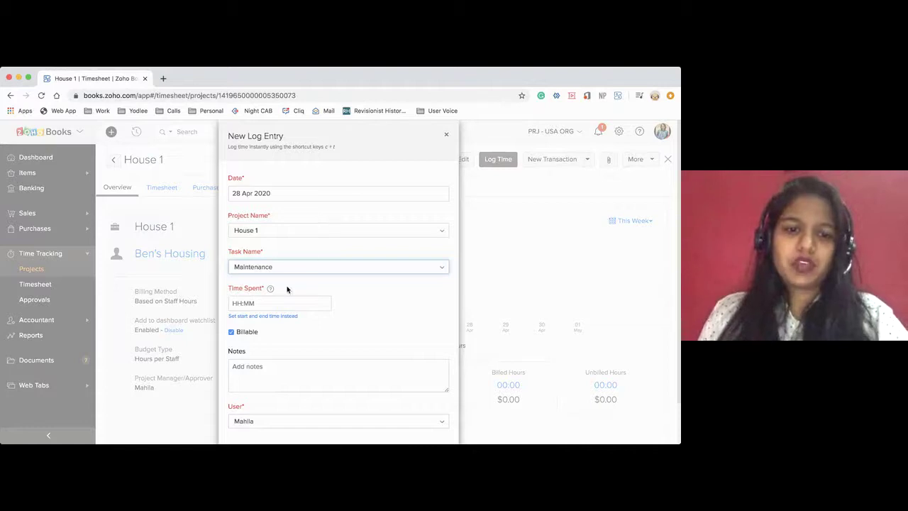
scroll(287, 291, "down", 1)
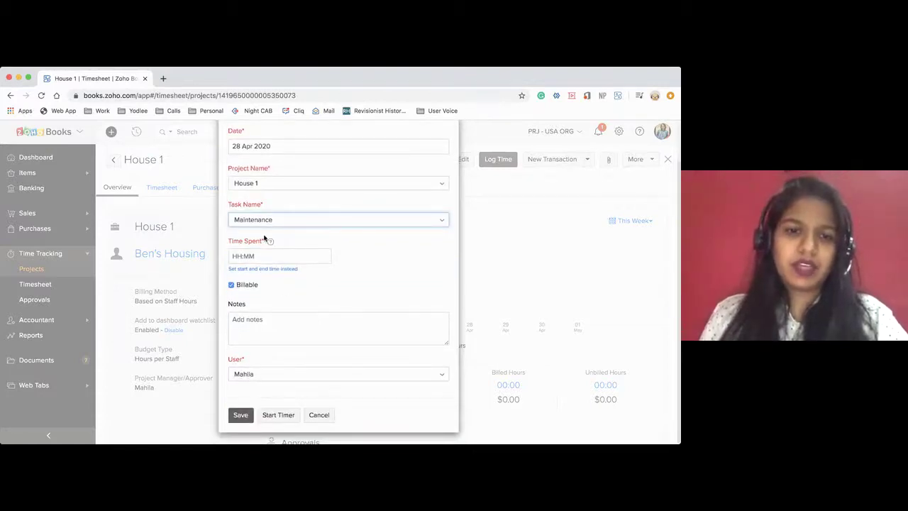
left_click(251, 255)
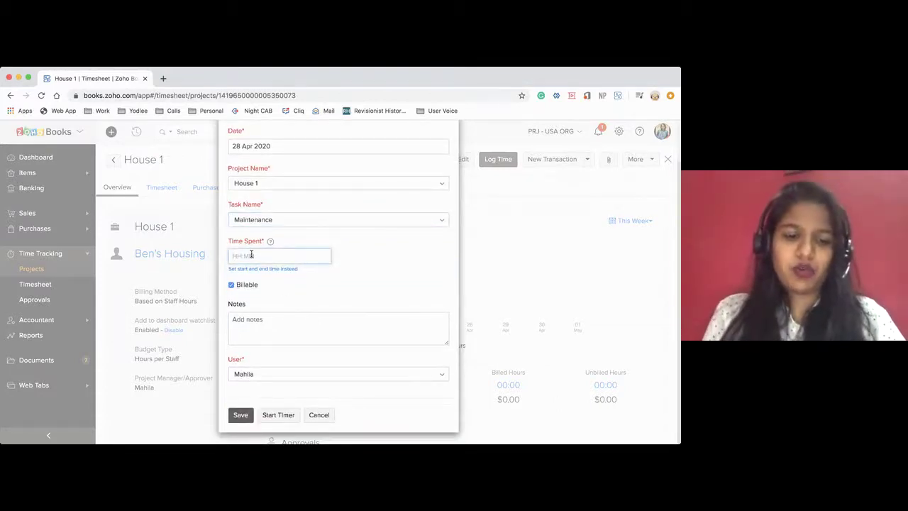
type("6")
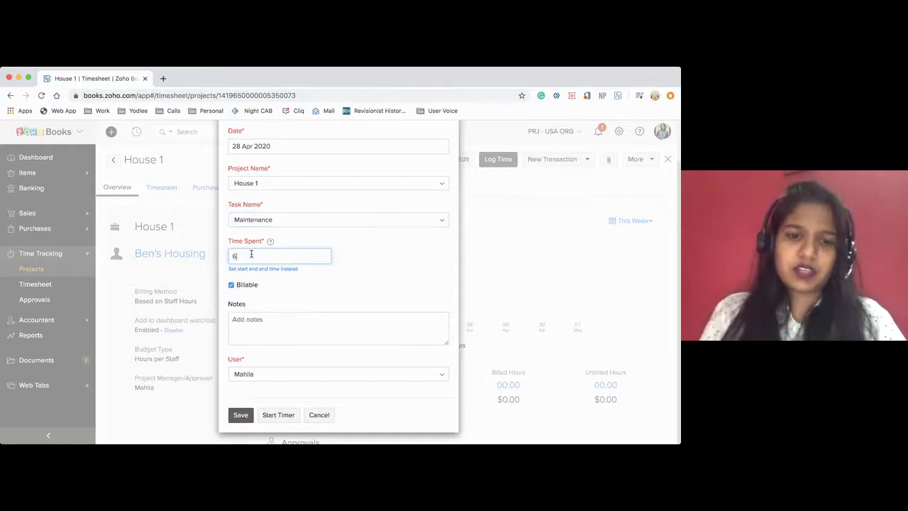
scroll(329, 286, "up", 1)
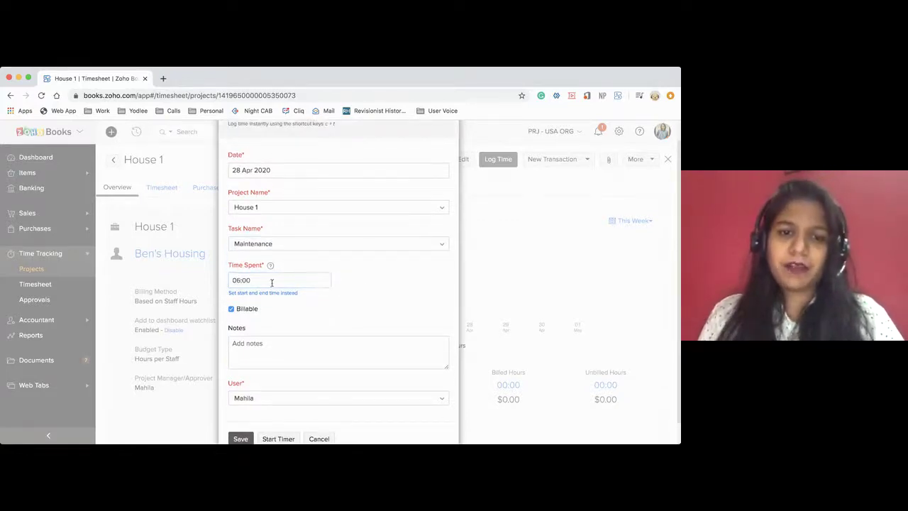
left_click(264, 294)
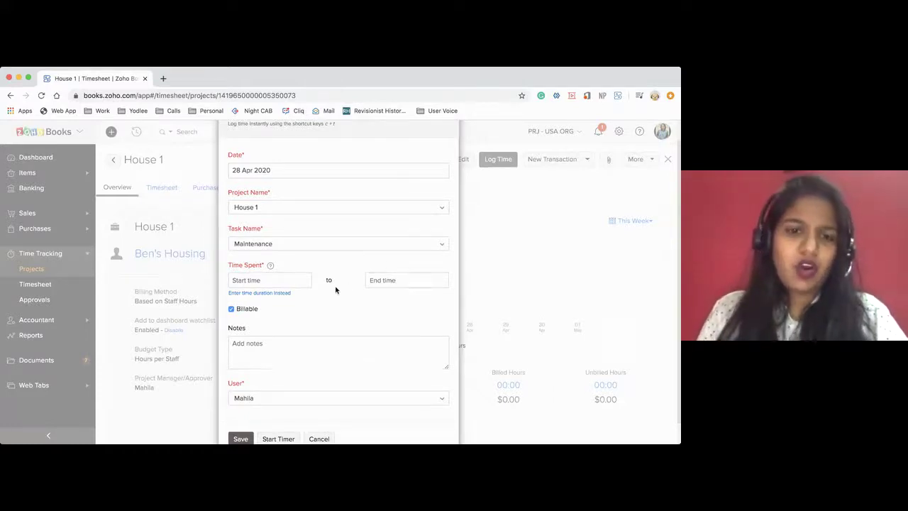
left_click(284, 293)
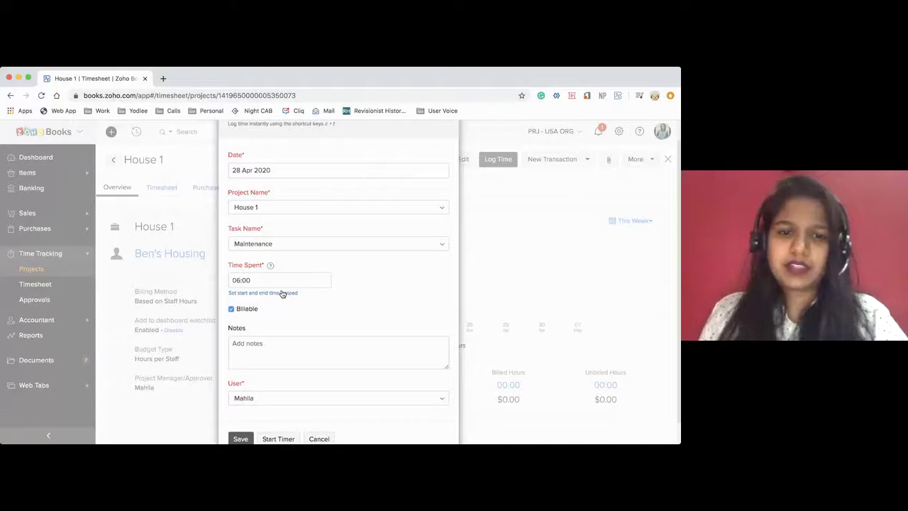
scroll(305, 337, "up", 1)
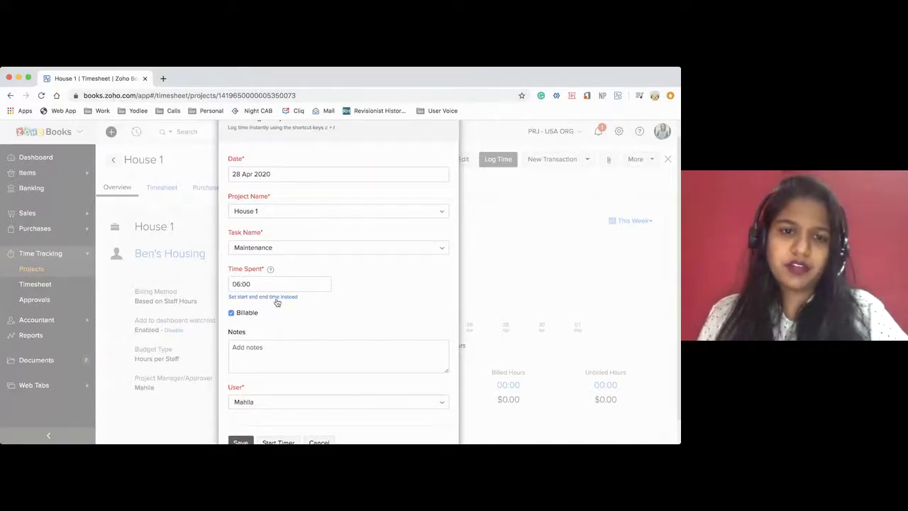
scroll(276, 331, "down", 1)
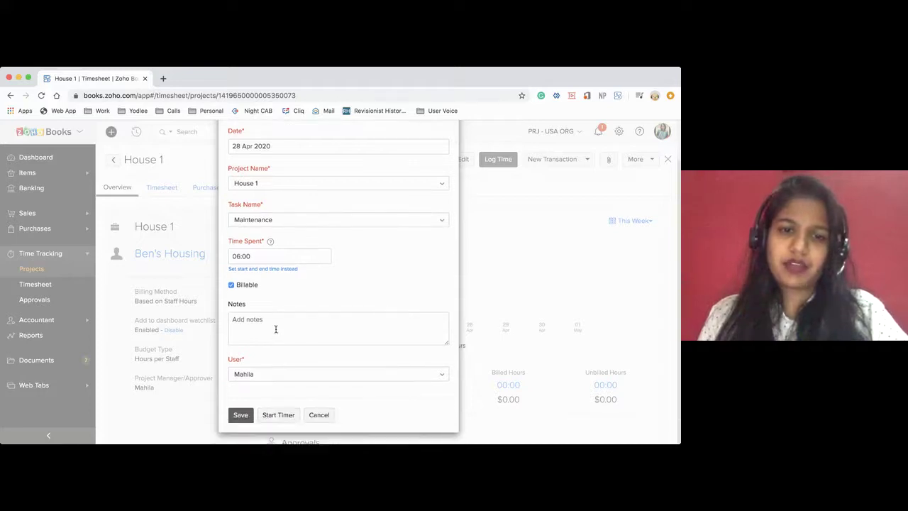
Reselect House 1 as the entry's project, then cancel the entry without saving
left_click(270, 329)
scroll(270, 329, "up", 1)
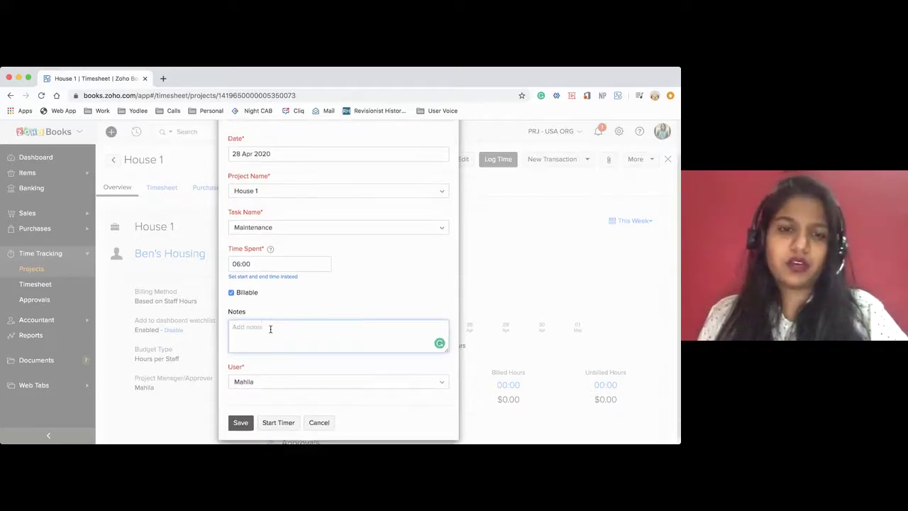
left_click(308, 194)
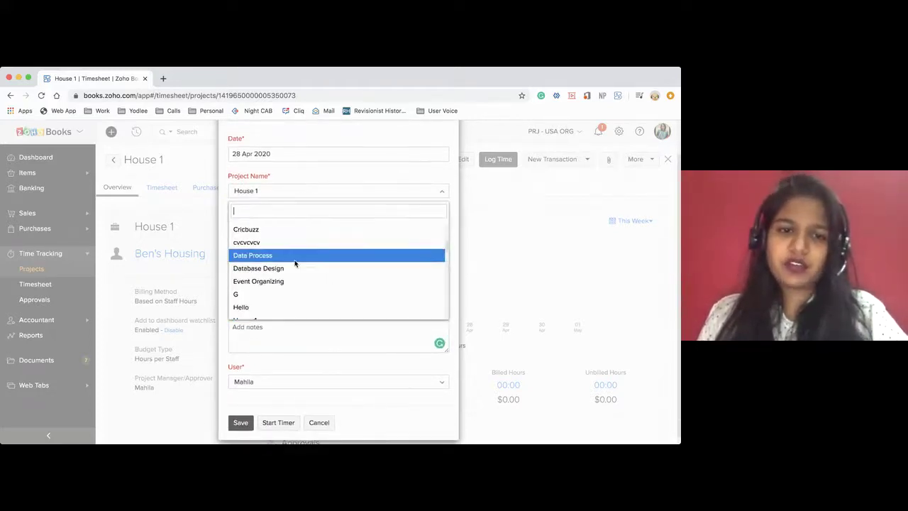
scroll(294, 259, "up", 2)
scroll(293, 263, "down", 4)
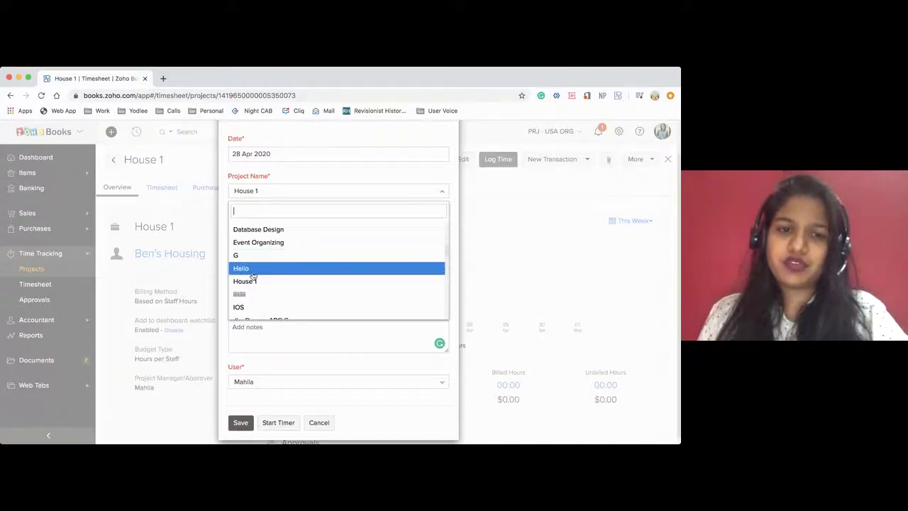
left_click(257, 282)
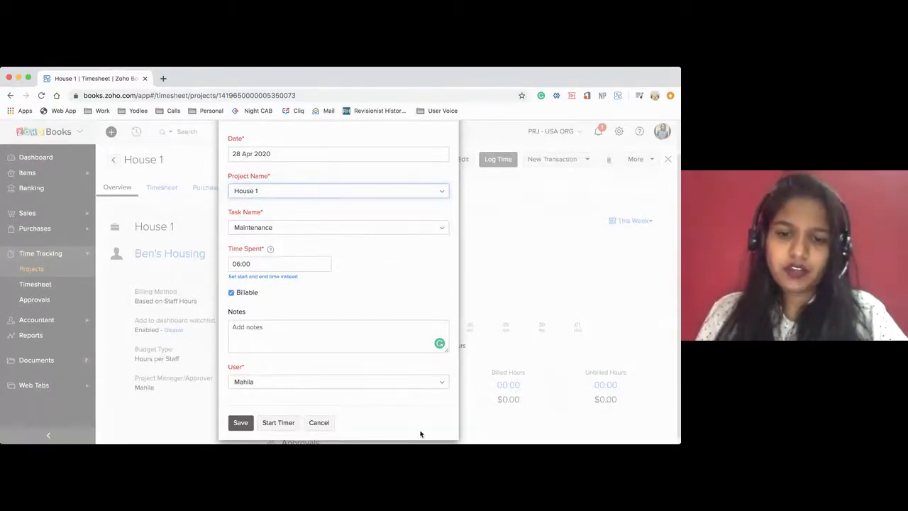
left_click(319, 422)
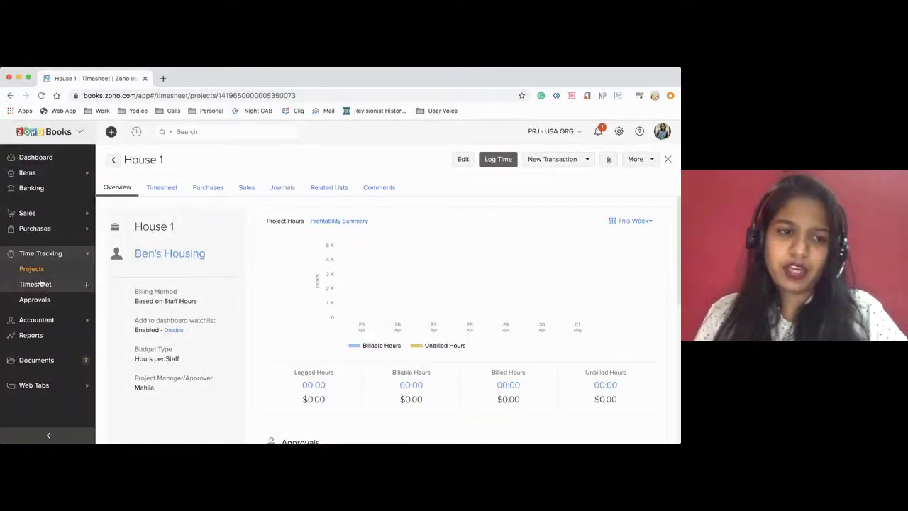
Save a billable 06:00 Maintenance time entry on House 1 from the timesheet
left_click(86, 286)
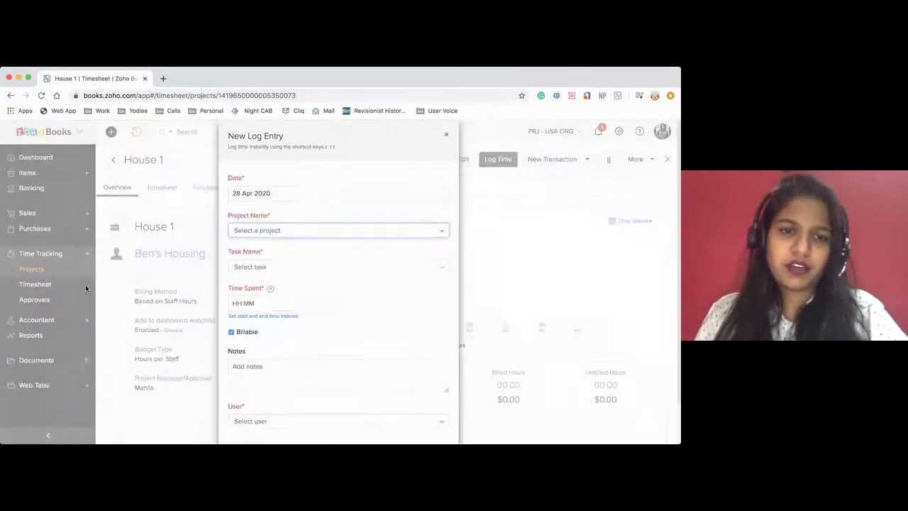
left_click(287, 229)
type("hou")
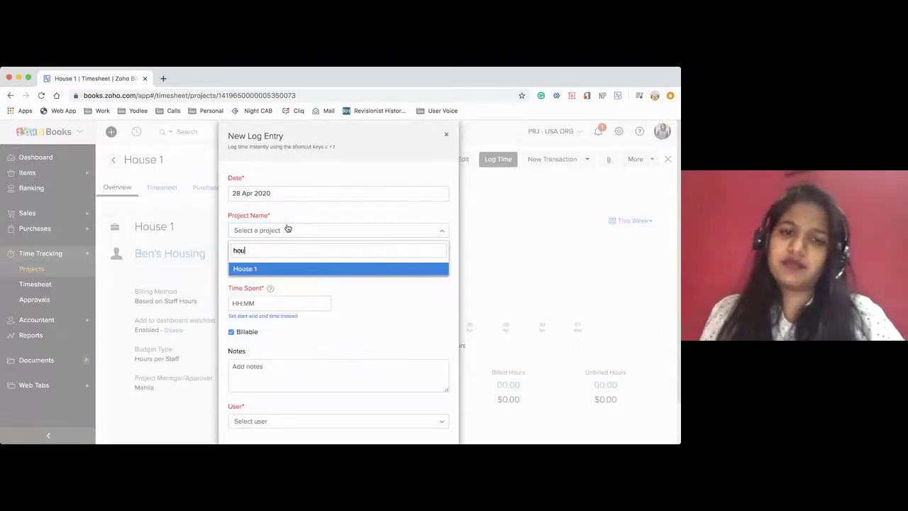
key("Return")
left_click(283, 268)
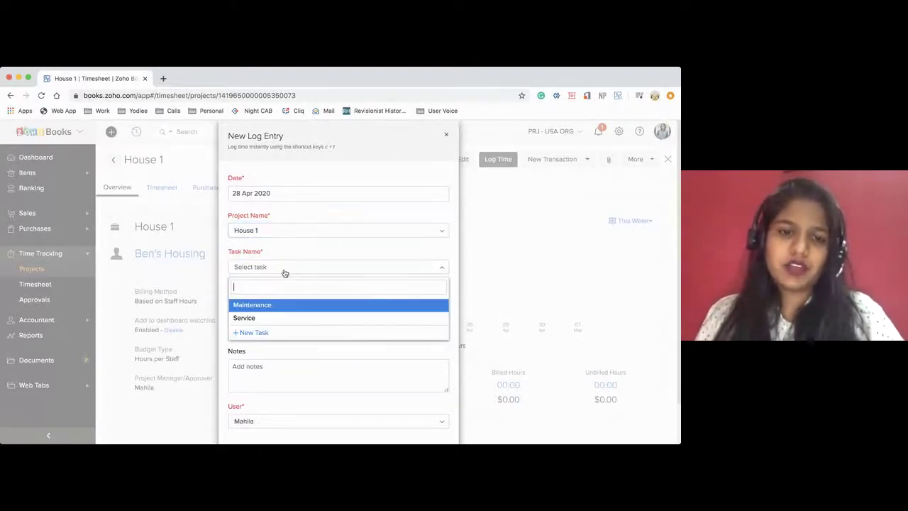
left_click(256, 306)
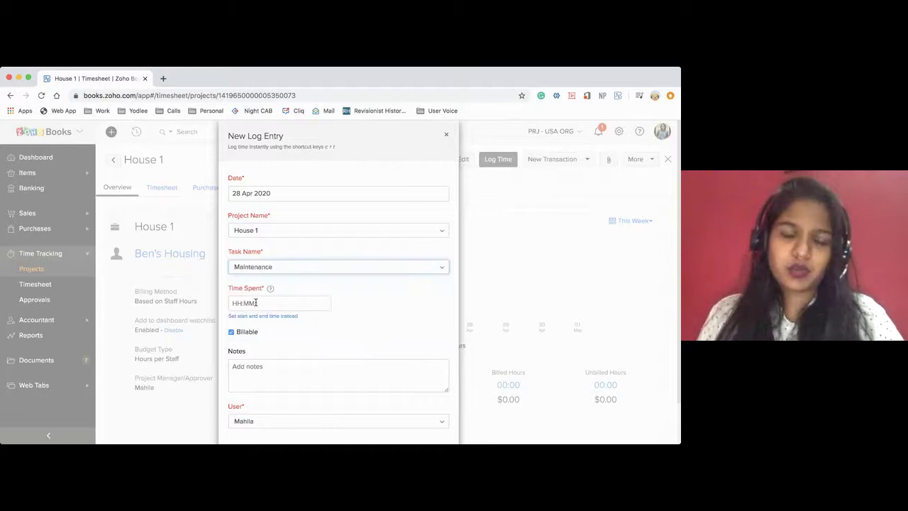
left_click(262, 304)
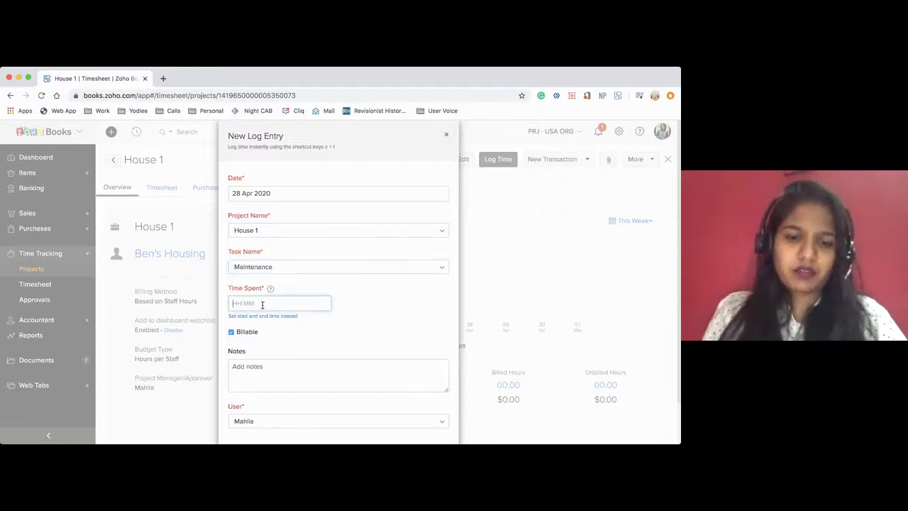
type("6")
left_click(368, 343)
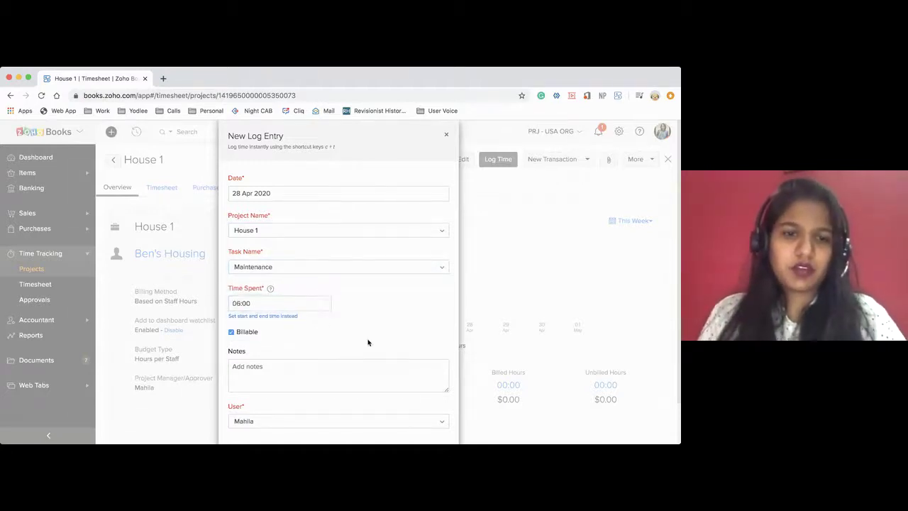
scroll(368, 343, "down", 2)
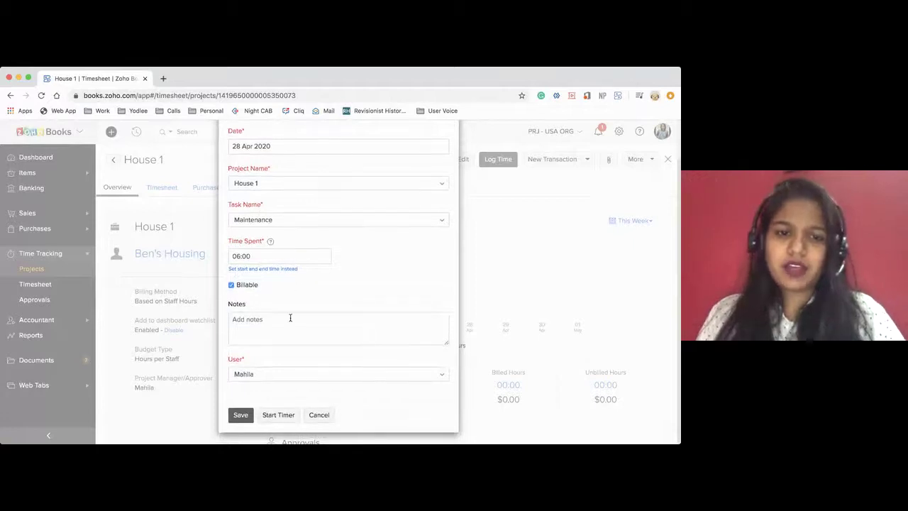
left_click(242, 416)
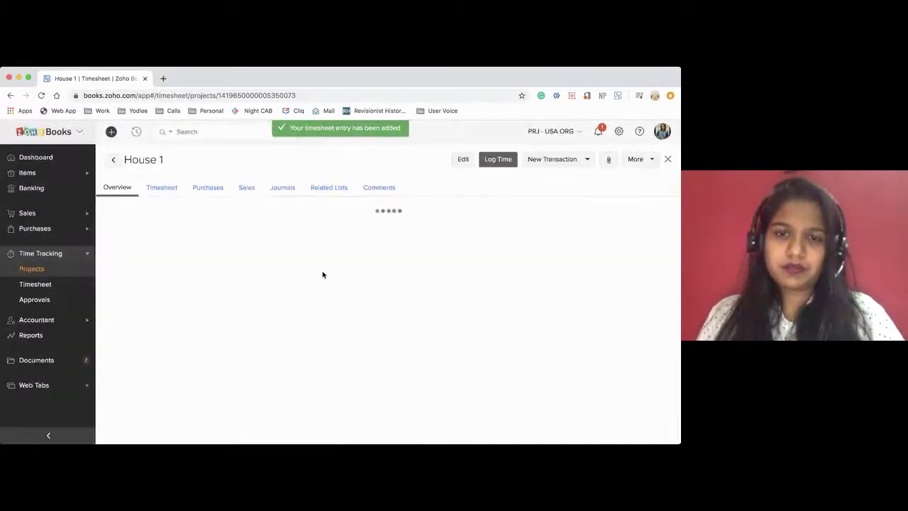
left_click(32, 269)
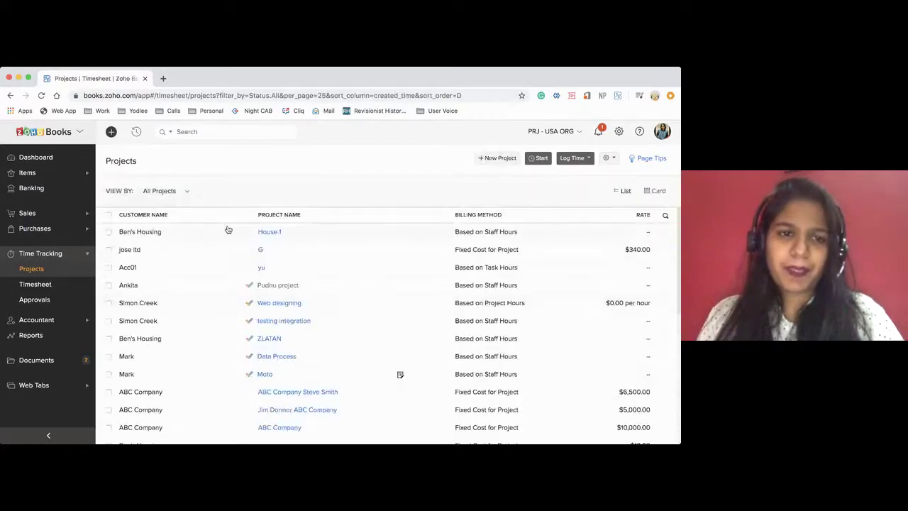
Open House 1 and review its logged hours, approvals and users
left_click(276, 236)
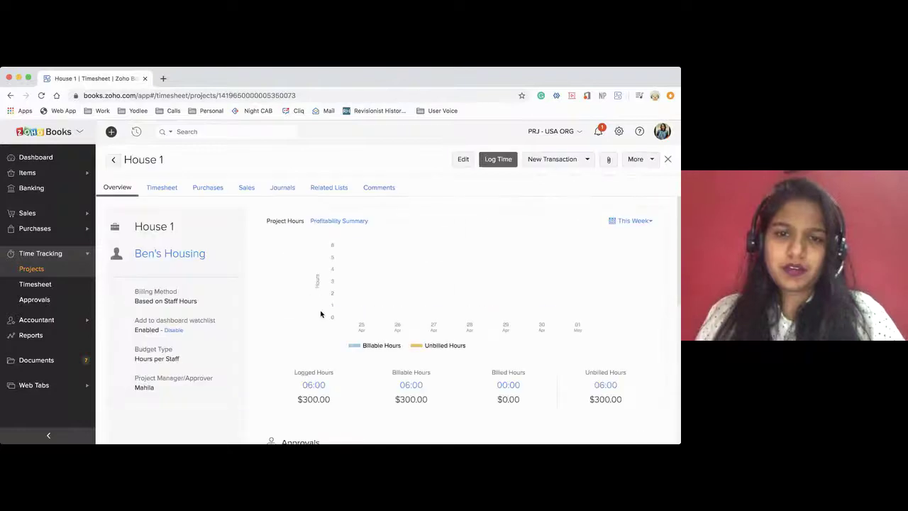
scroll(321, 315, "down", 1)
scroll(321, 314, "up", 1)
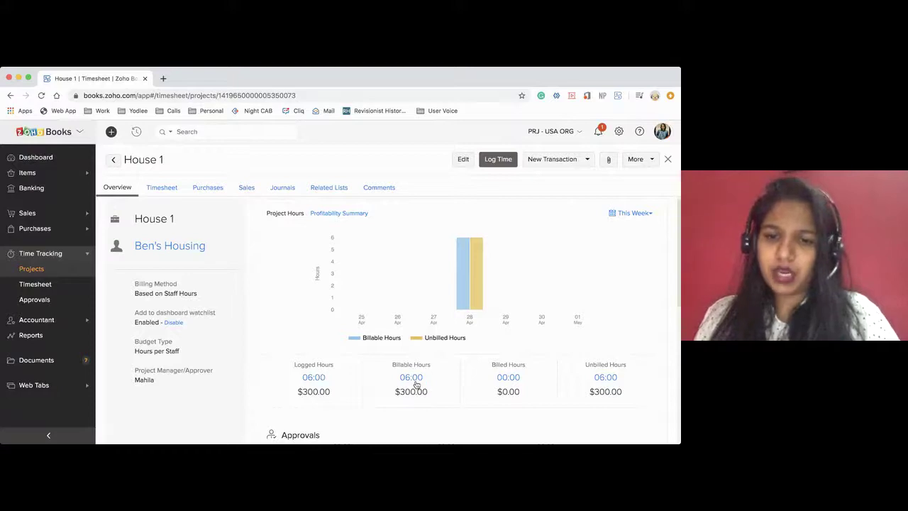
scroll(517, 389, "down", 3)
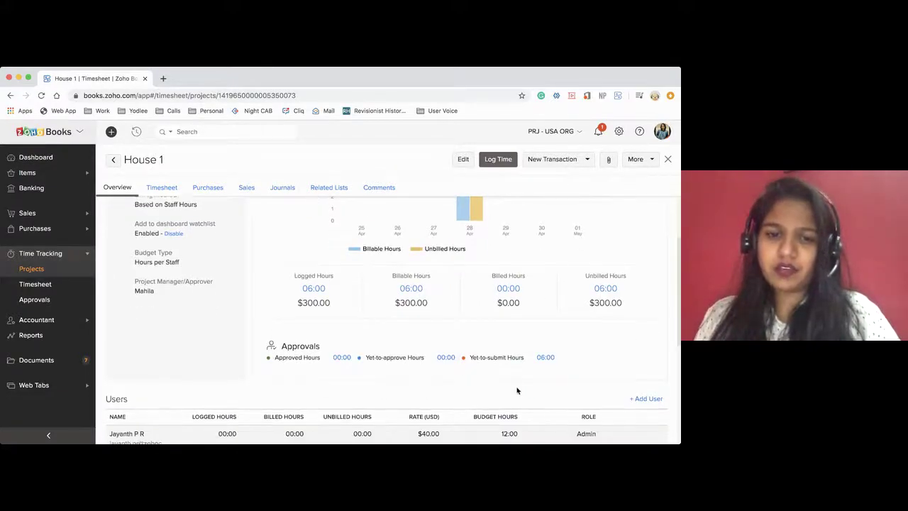
scroll(413, 357, "down", 5)
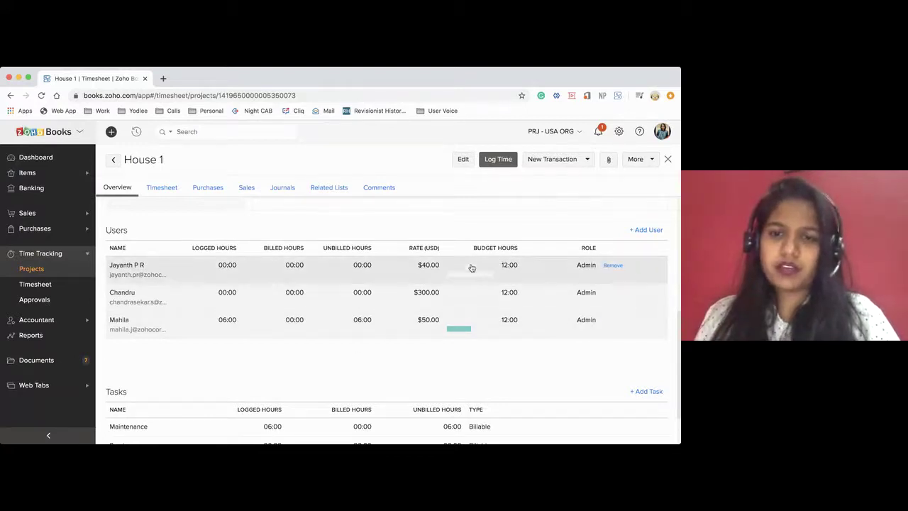
mouse_move(470, 279)
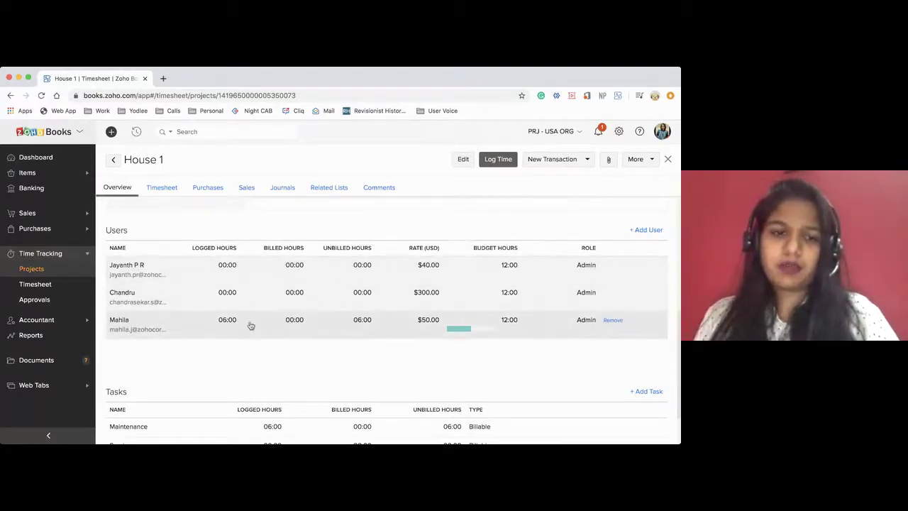
mouse_move(463, 329)
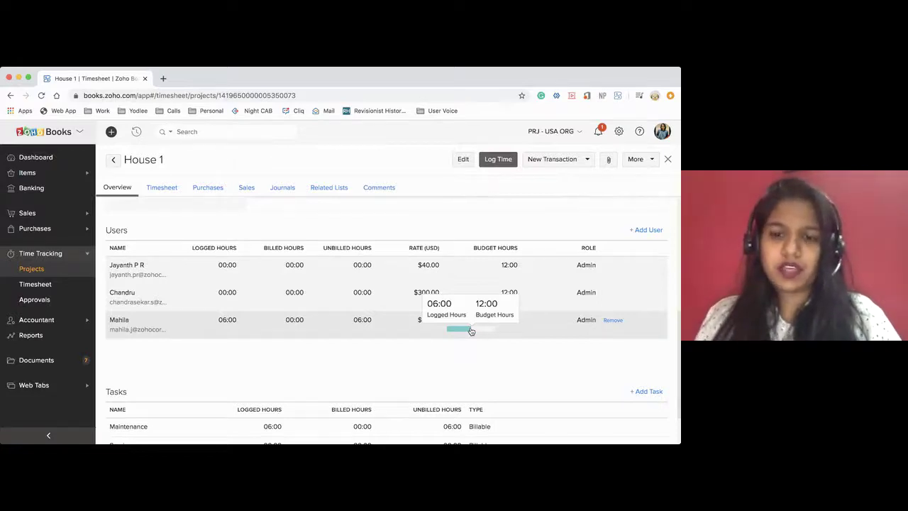
scroll(497, 327, "down", 2)
scroll(484, 320, "up", 3)
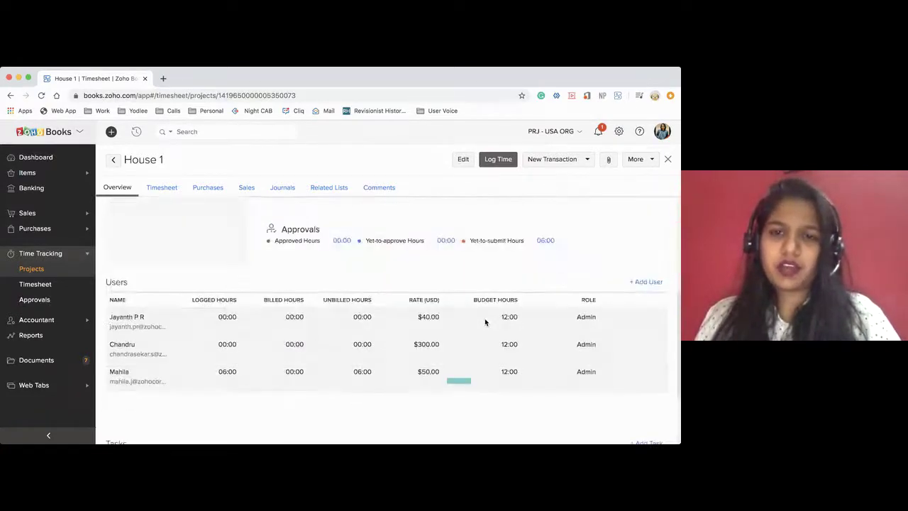
scroll(484, 318, "up", 5)
Switch the project overview chart to the Profitability Summary
left_click(335, 222)
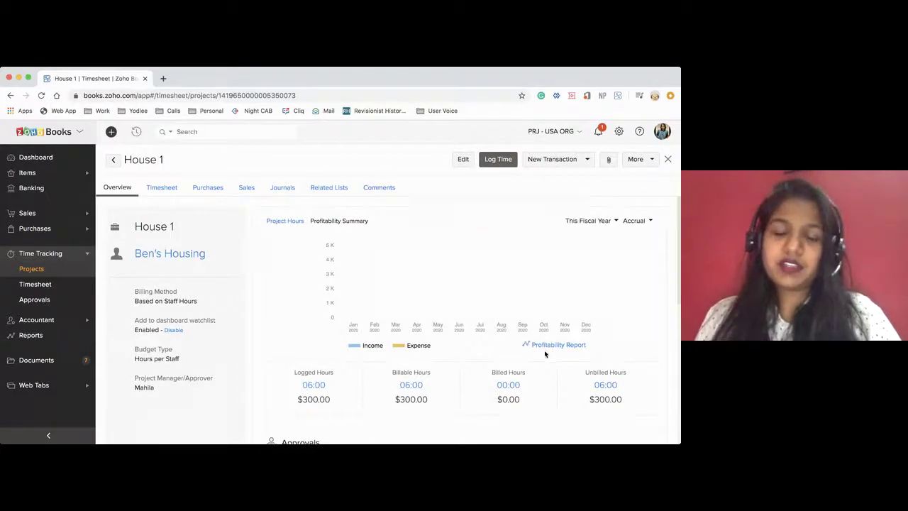
scroll(545, 353, "down", 2)
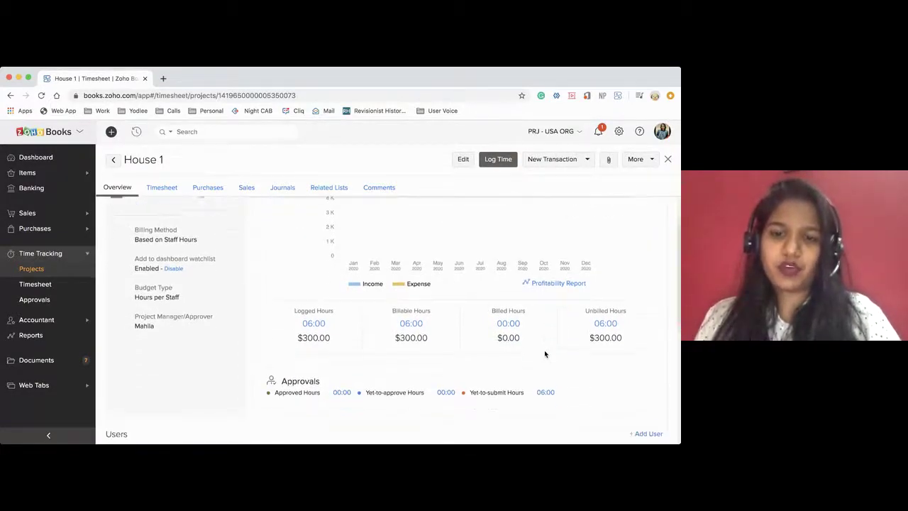
scroll(545, 354, "up", 2)
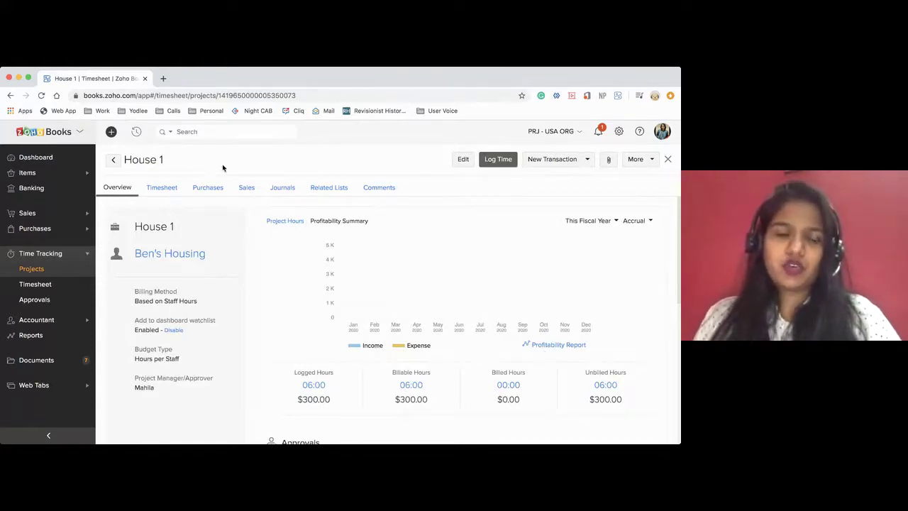
left_click(539, 162)
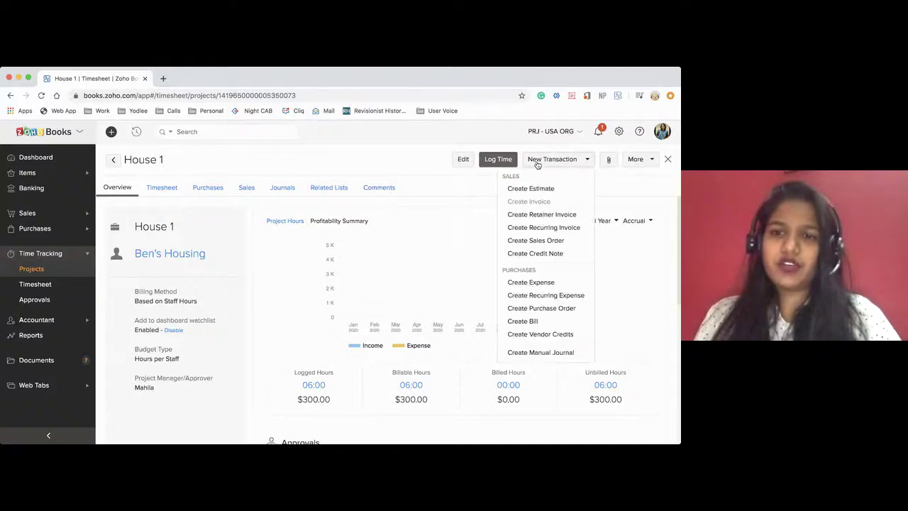
left_click(458, 202)
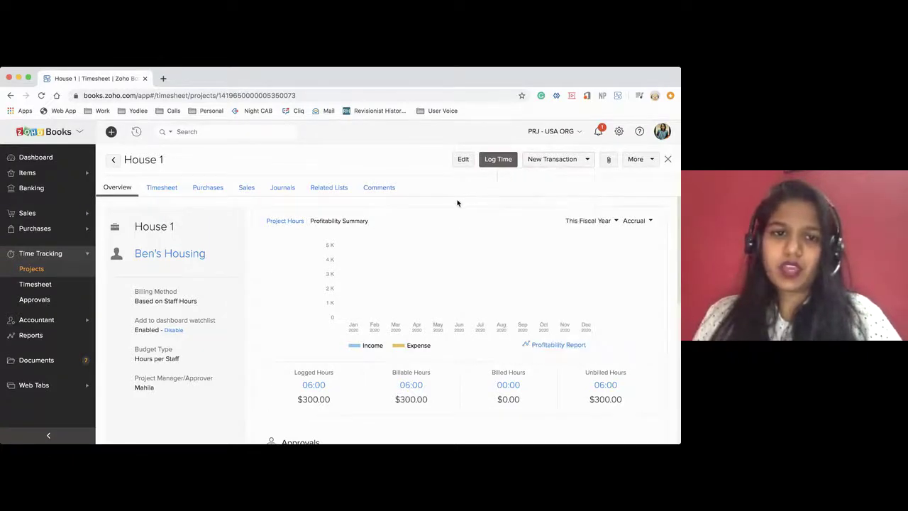
left_click(162, 188)
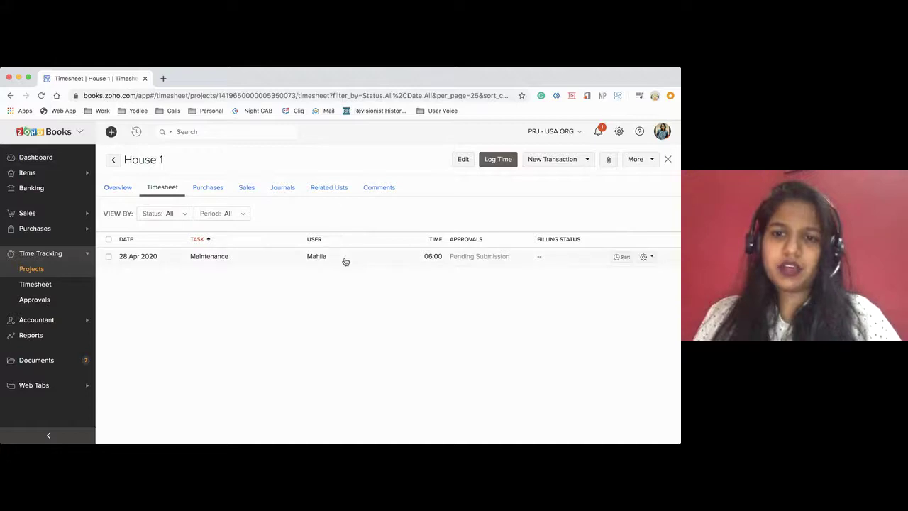
left_click(346, 262)
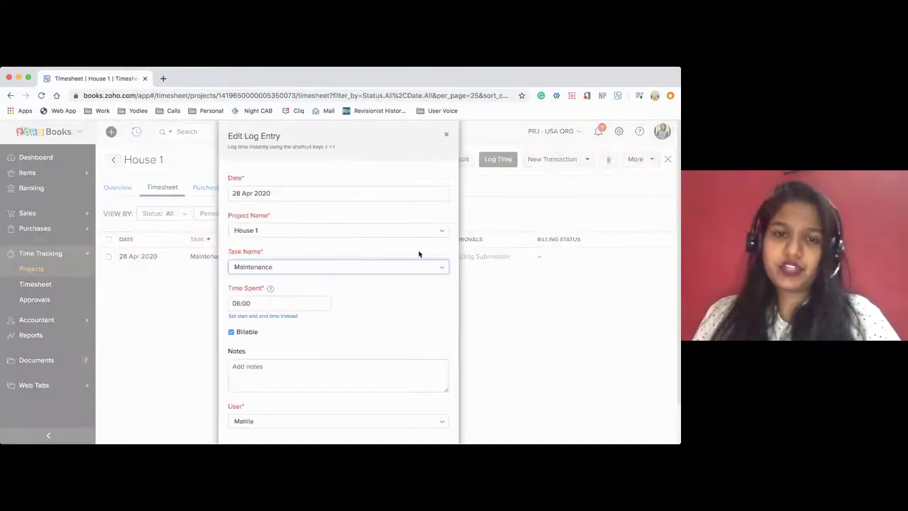
scroll(367, 324, "down", 1)
left_click(320, 415)
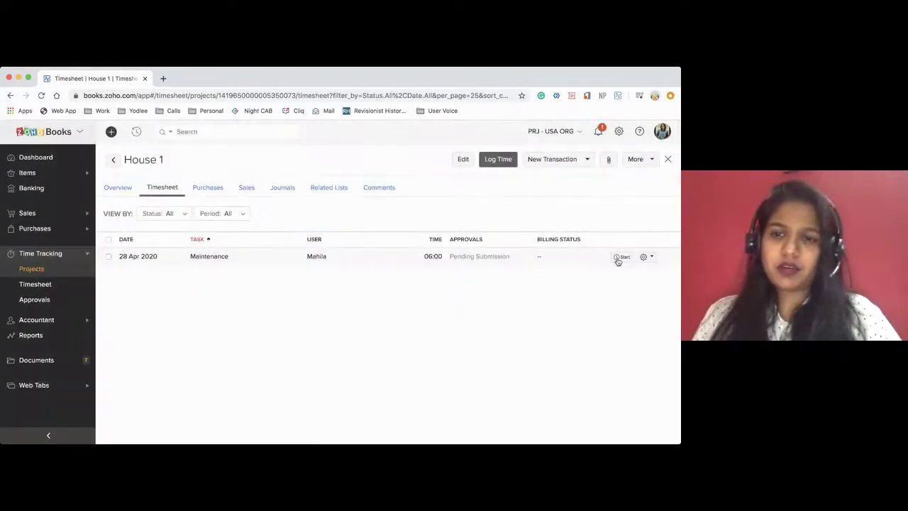
left_click(643, 258)
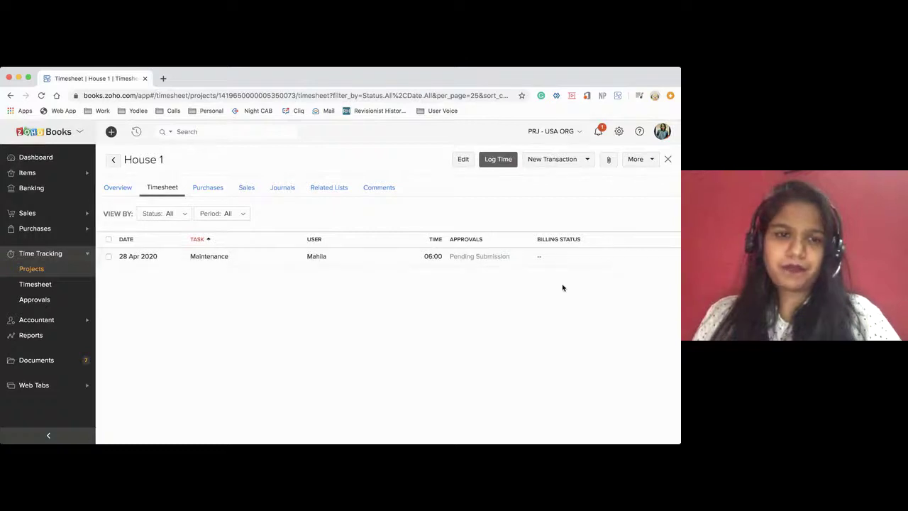
left_click(108, 257)
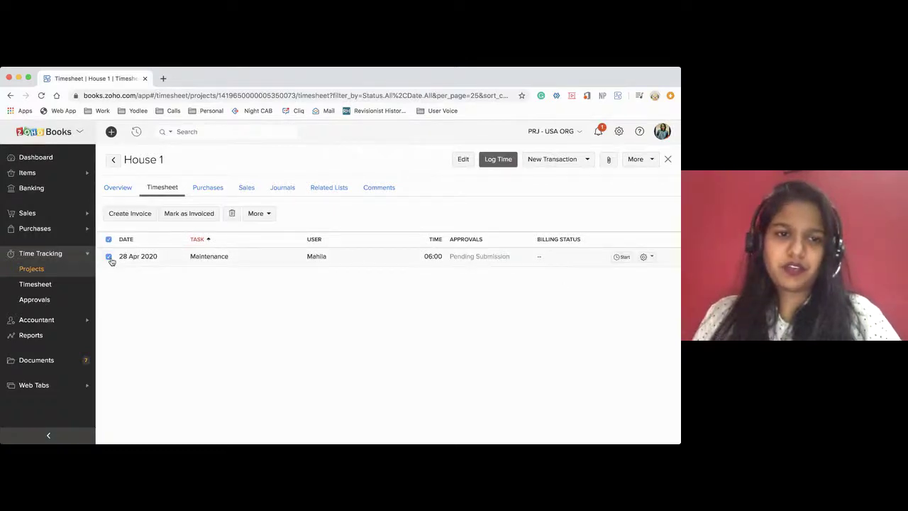
left_click(272, 214)
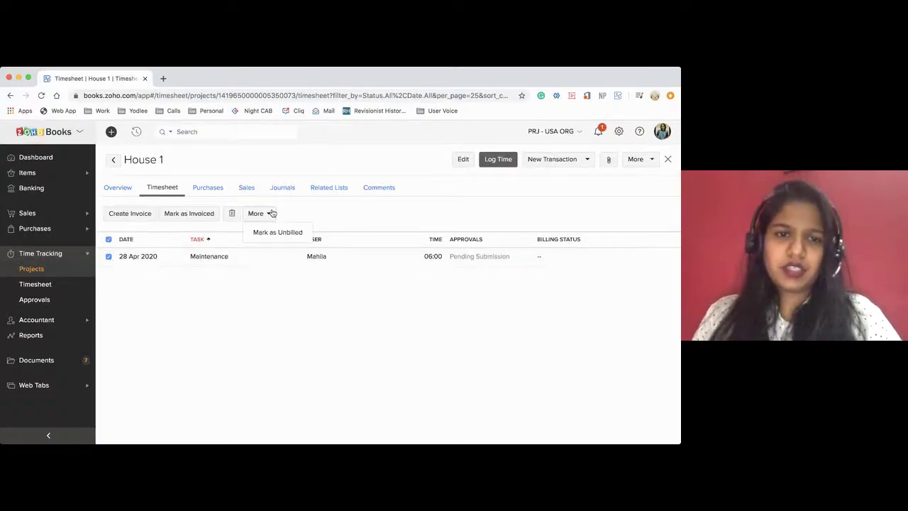
left_click(298, 234)
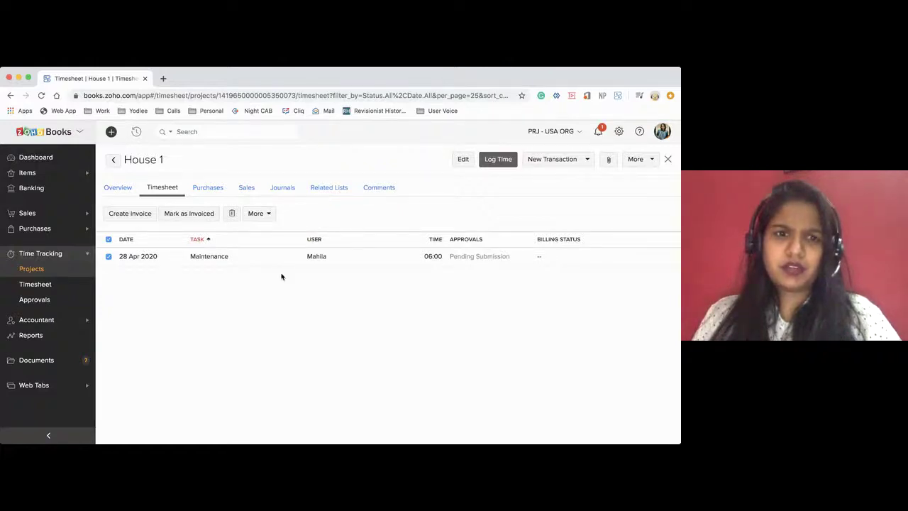
left_click(470, 261)
scroll(393, 318, "down", 2)
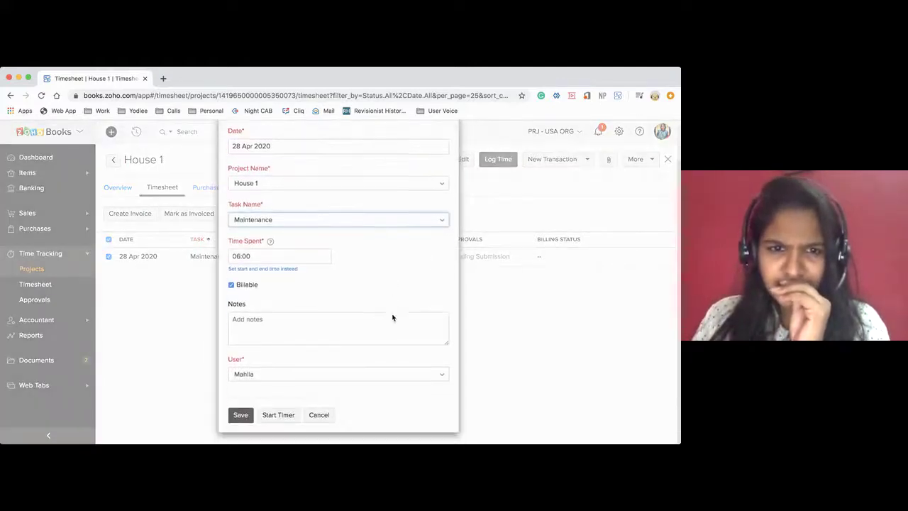
left_click(242, 415)
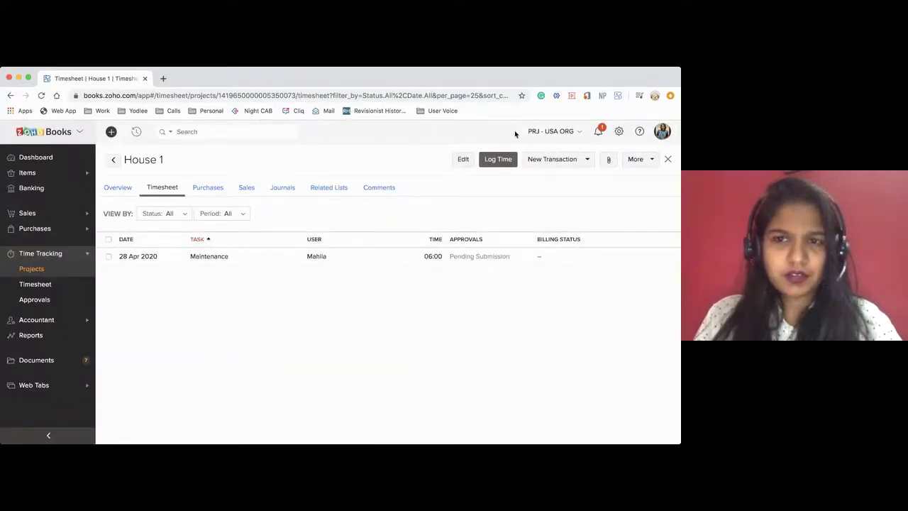
left_click(199, 188)
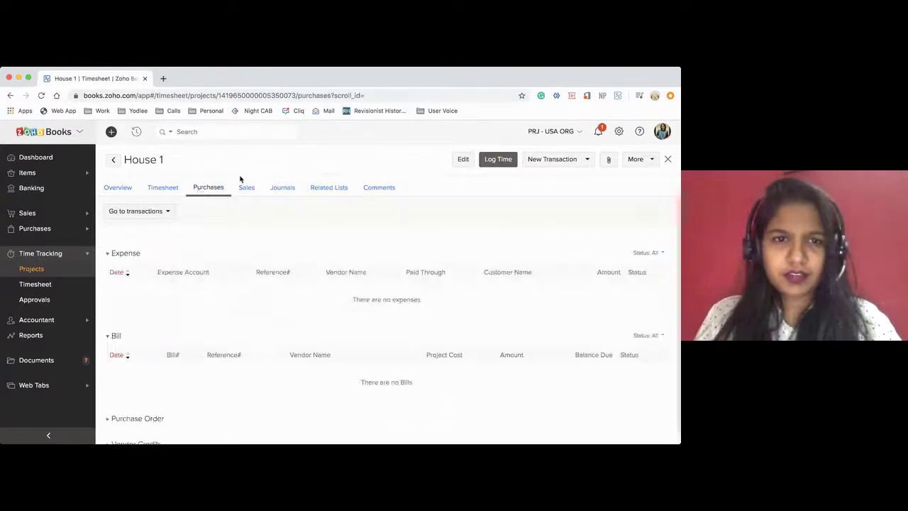
left_click(162, 193)
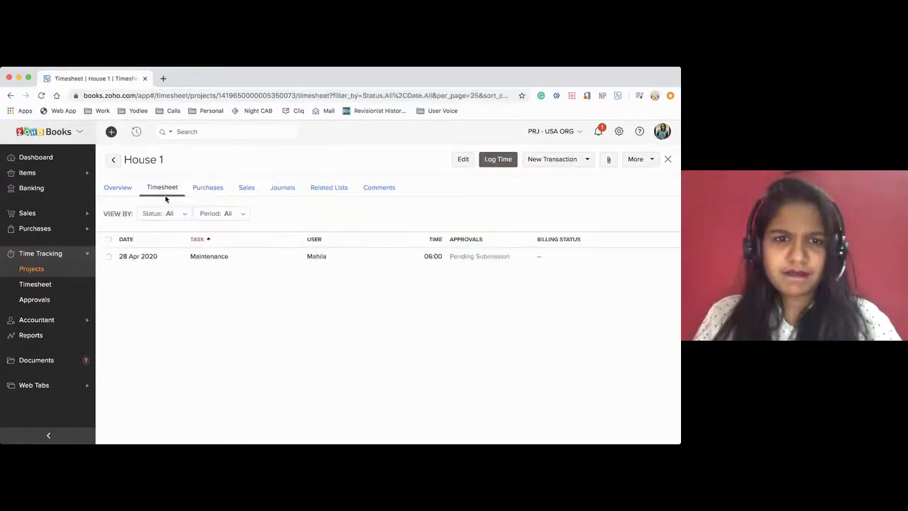
left_click(109, 257)
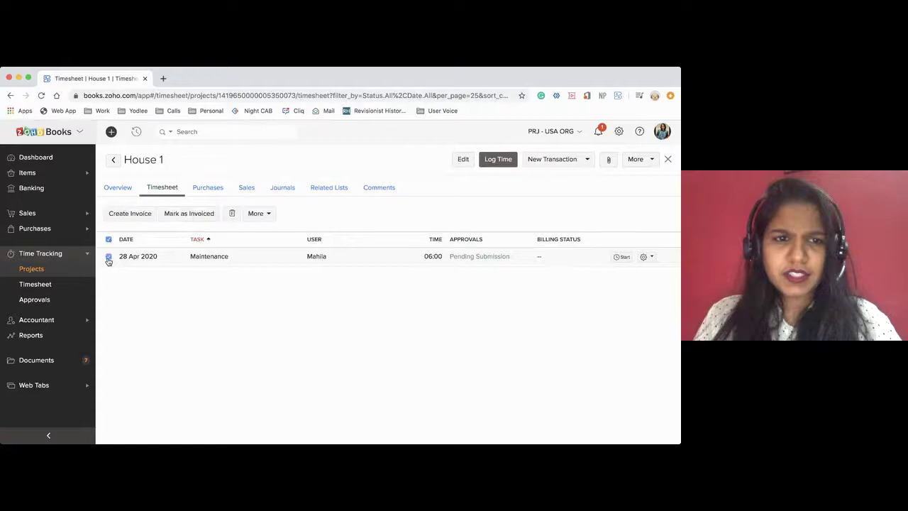
left_click(131, 213)
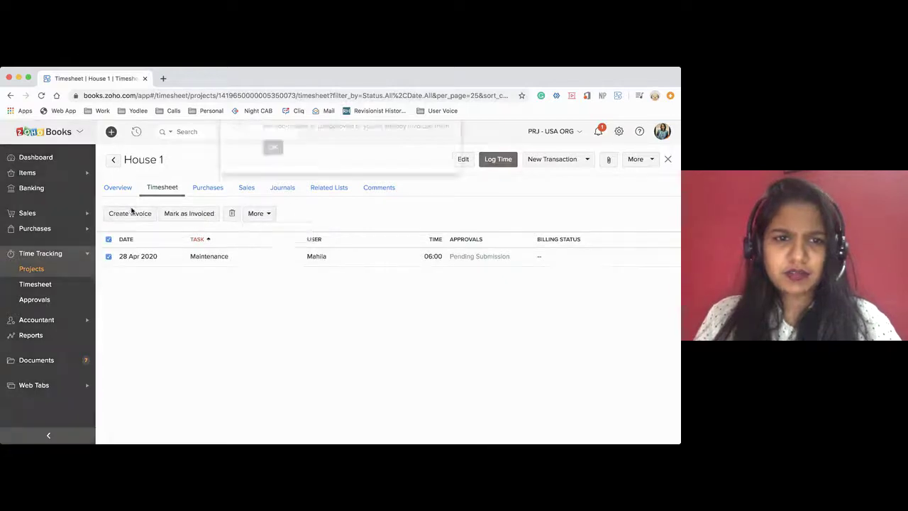
left_click(273, 165)
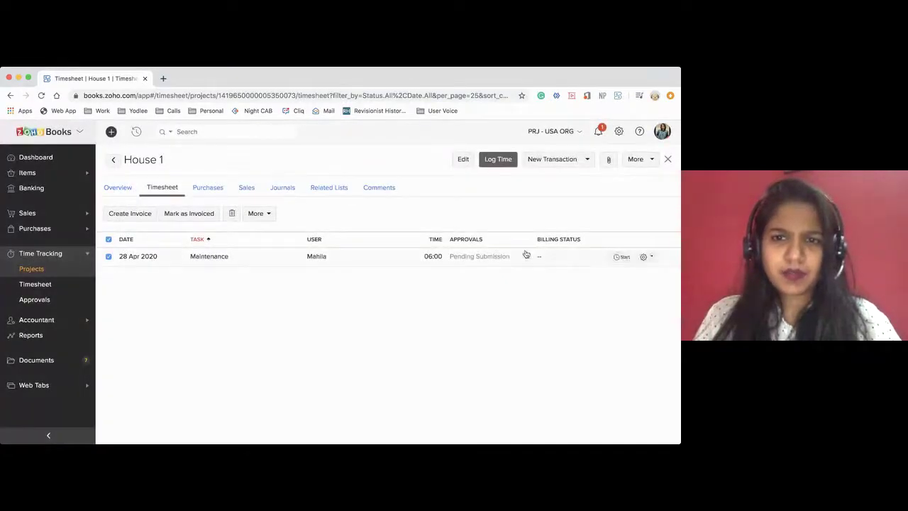
left_click(650, 259)
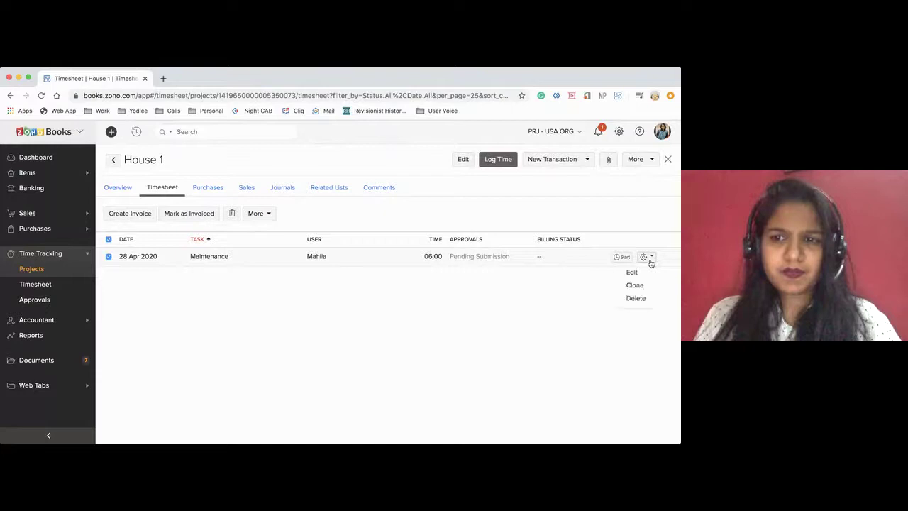
Delete the Maintenance time entry, then clear House 1's approver and save its settings
left_click(639, 297)
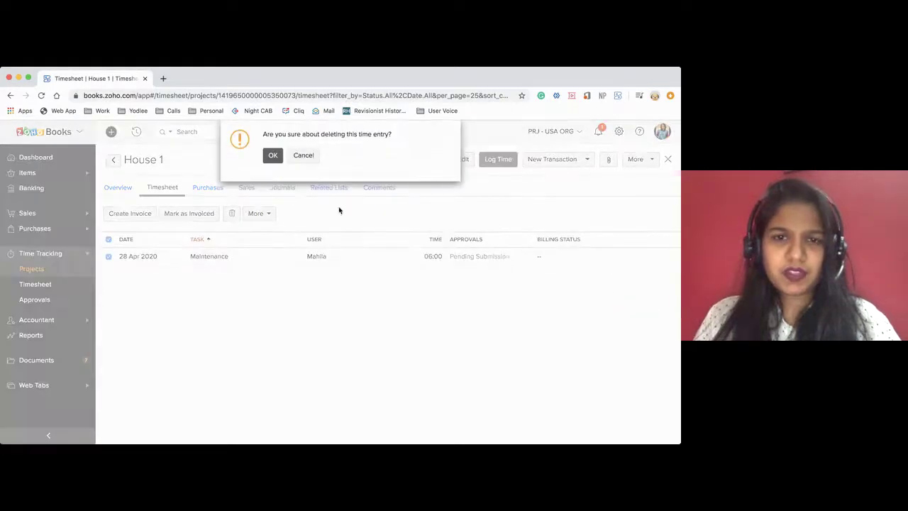
left_click(271, 154)
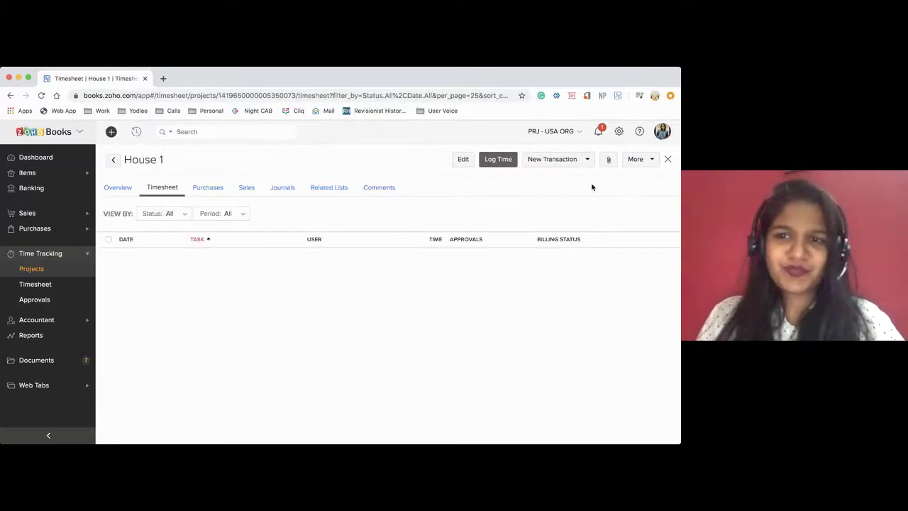
left_click(464, 159)
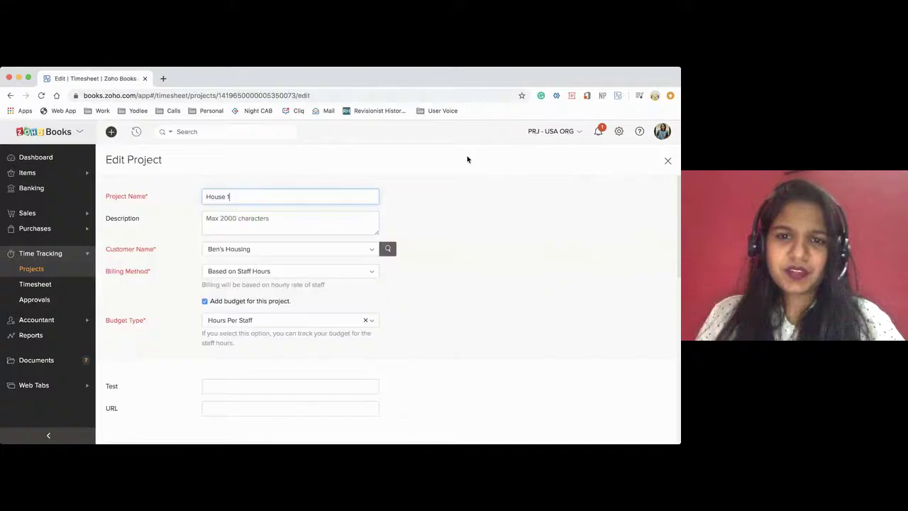
scroll(296, 342, "down", 5)
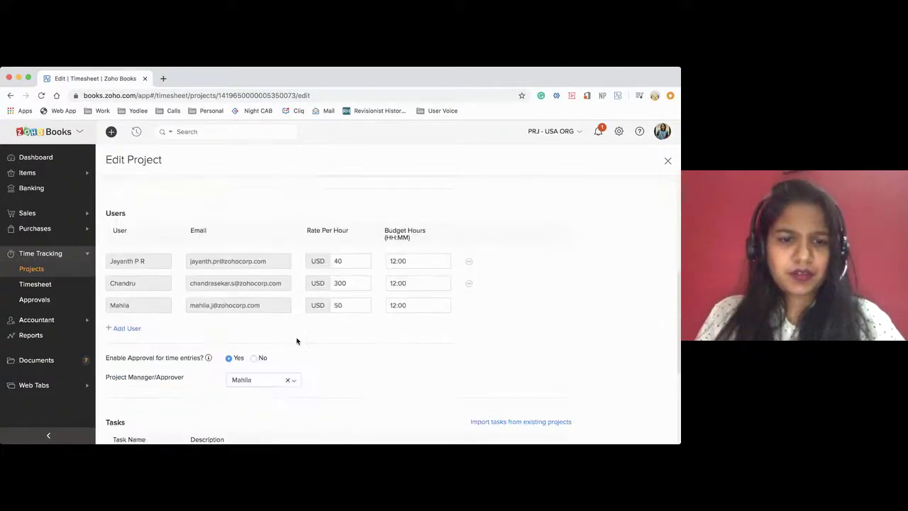
left_click(287, 333)
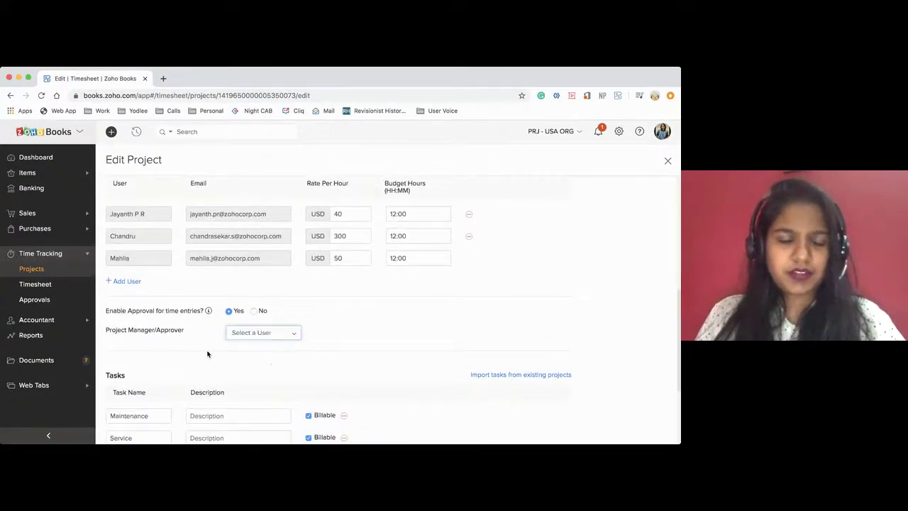
scroll(269, 362, "down", 2)
left_click(119, 406)
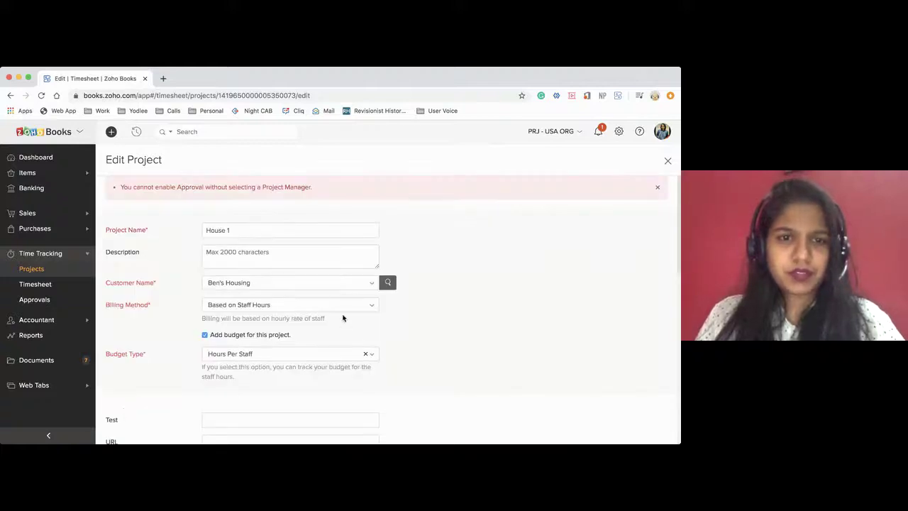
scroll(343, 318, "down", 6)
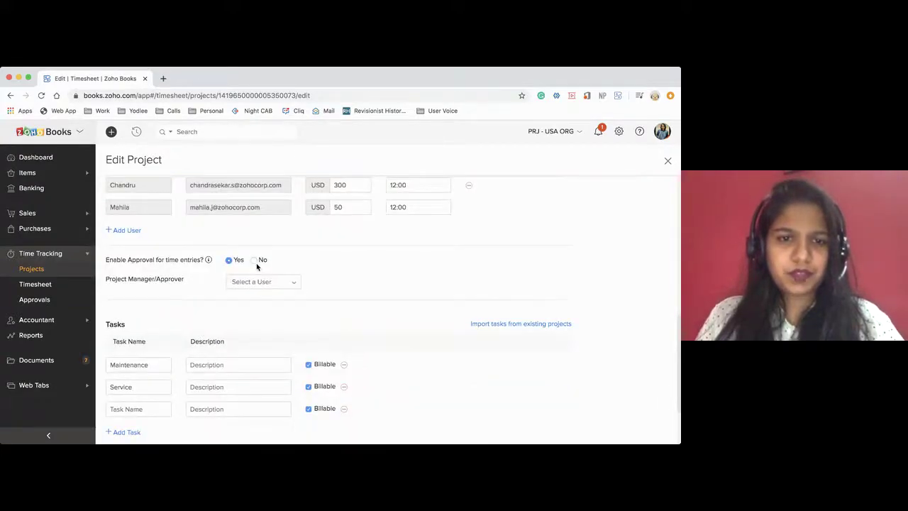
scroll(247, 302, "down", 2)
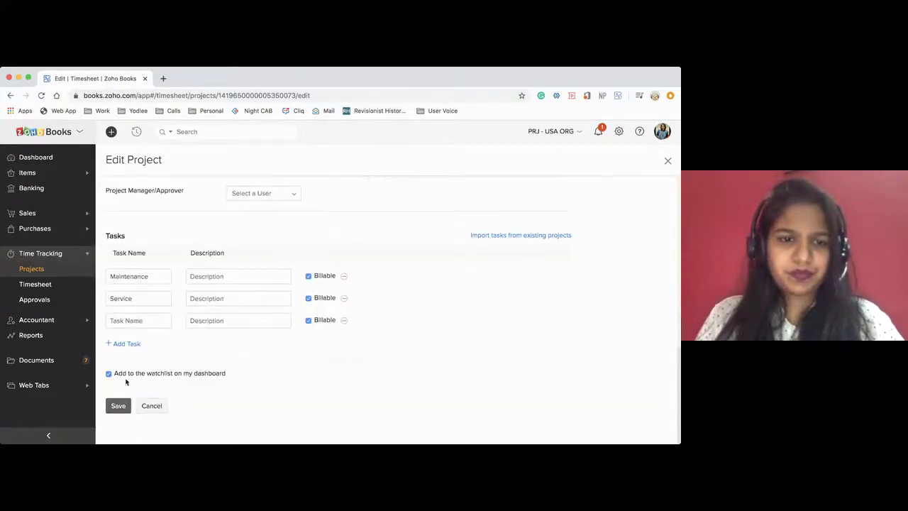
left_click(115, 405)
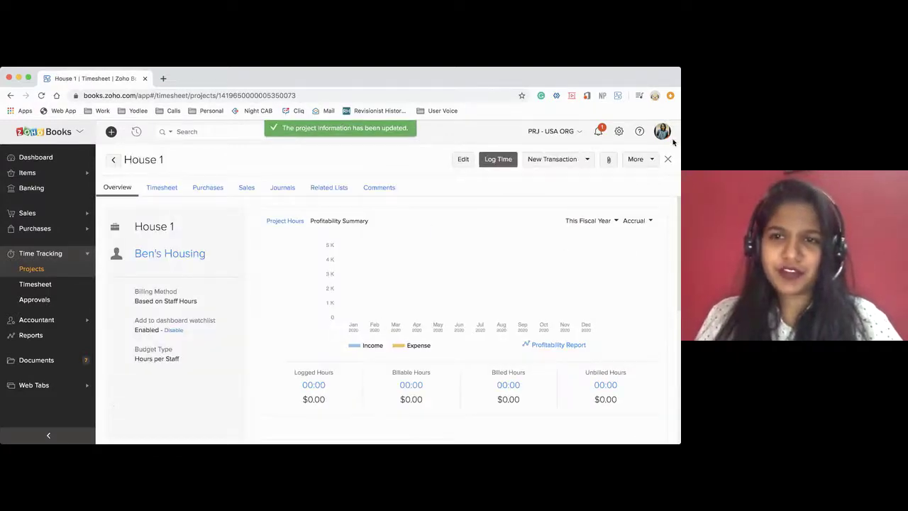
Log a new 6-hour time entry on House 1 via Log Time
left_click(568, 159)
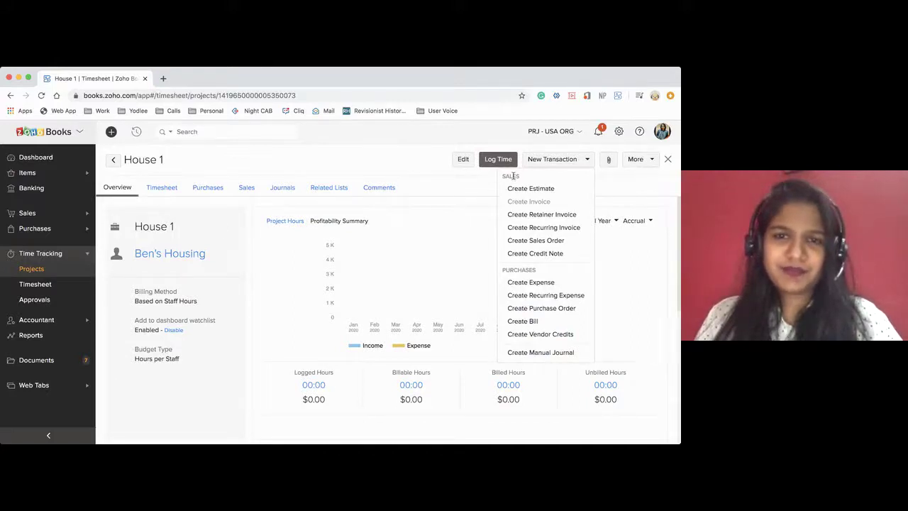
left_click(498, 158)
scroll(275, 257, "down", 1)
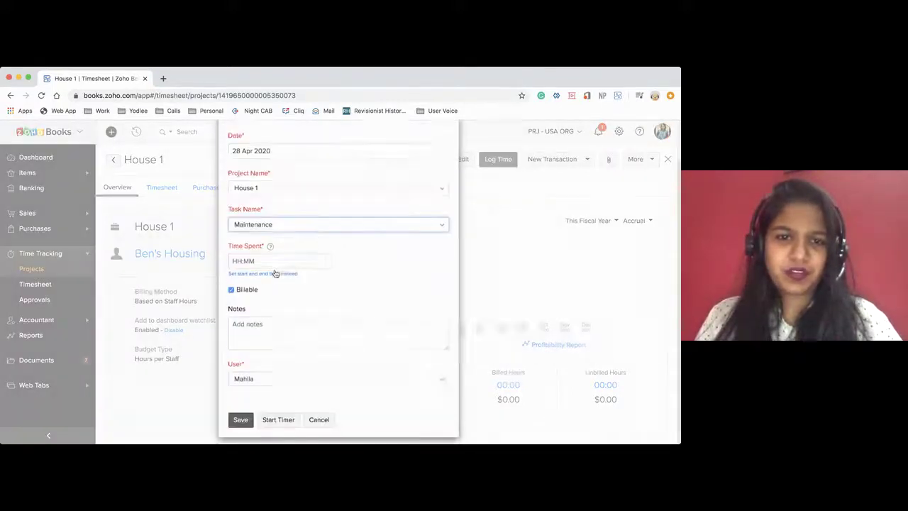
left_click(252, 253)
type("6")
left_click(367, 284)
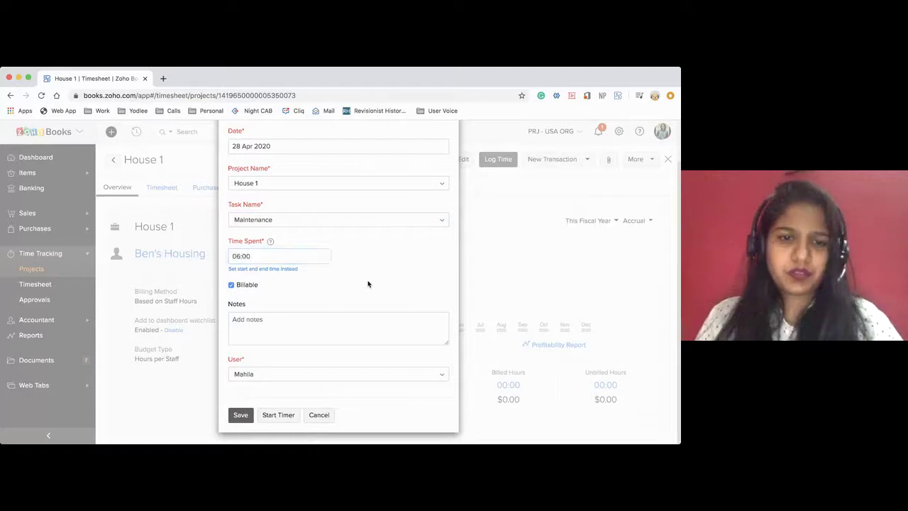
left_click(242, 417)
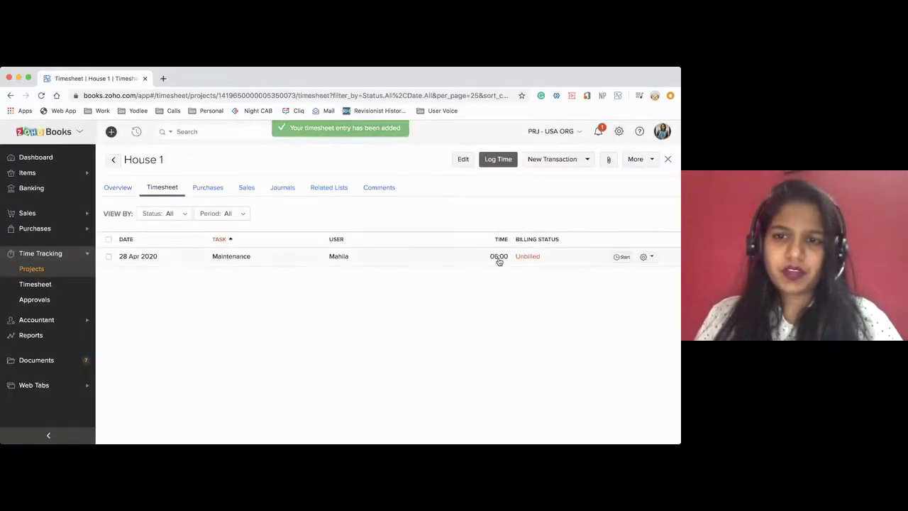
Review the new 06:00 Maintenance entry's details, now marked Unbilled
left_click(366, 258)
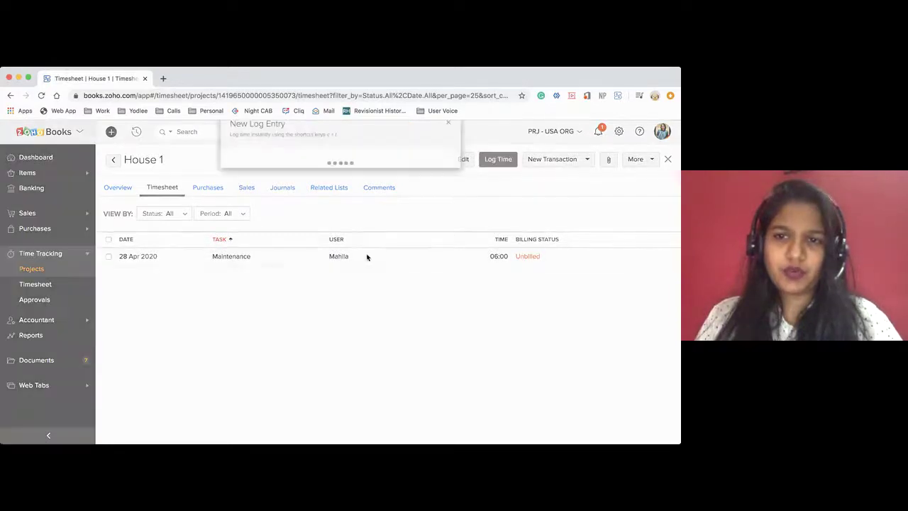
left_click(446, 134)
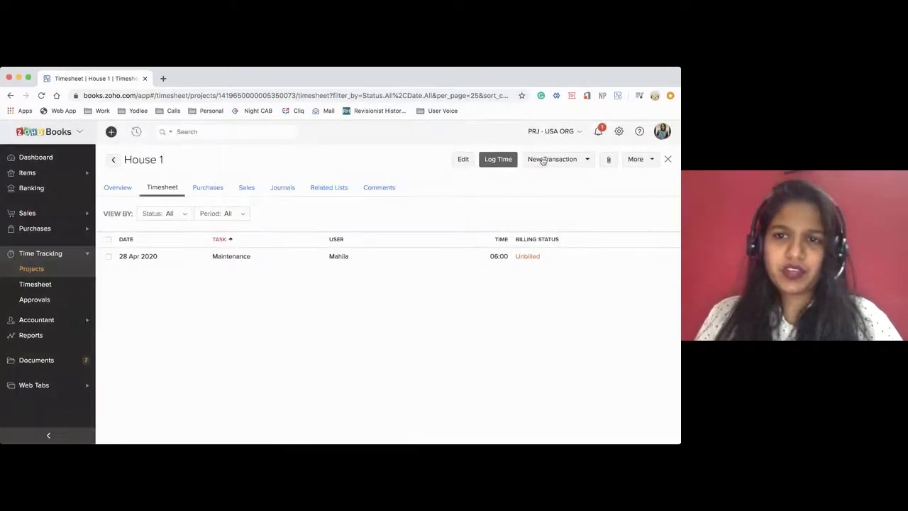
left_click(546, 162)
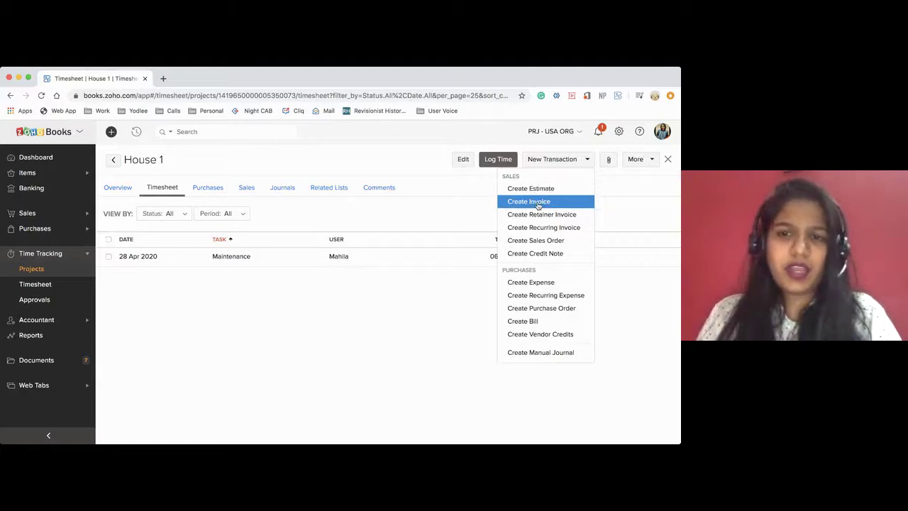
Start a new estimate for House 1 and include the project's tasks as line items
left_click(532, 189)
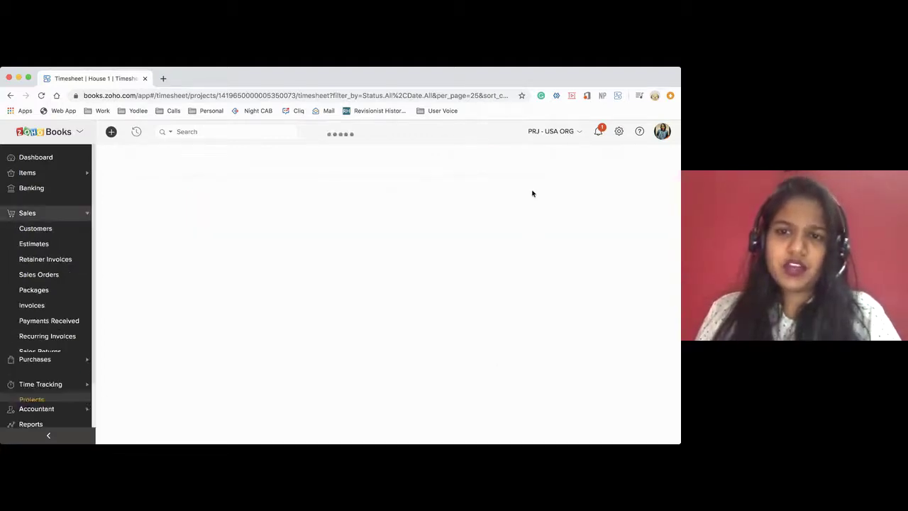
scroll(368, 308, "down", 10)
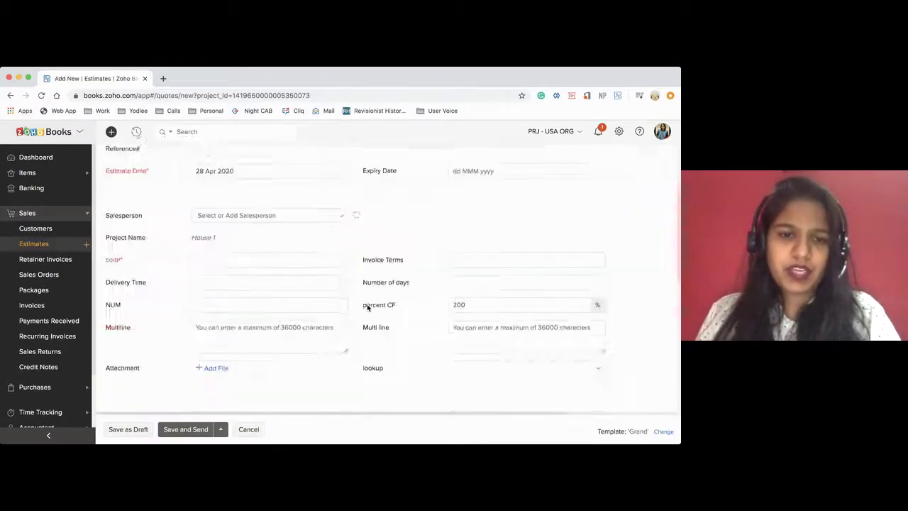
scroll(367, 306, "up", 2)
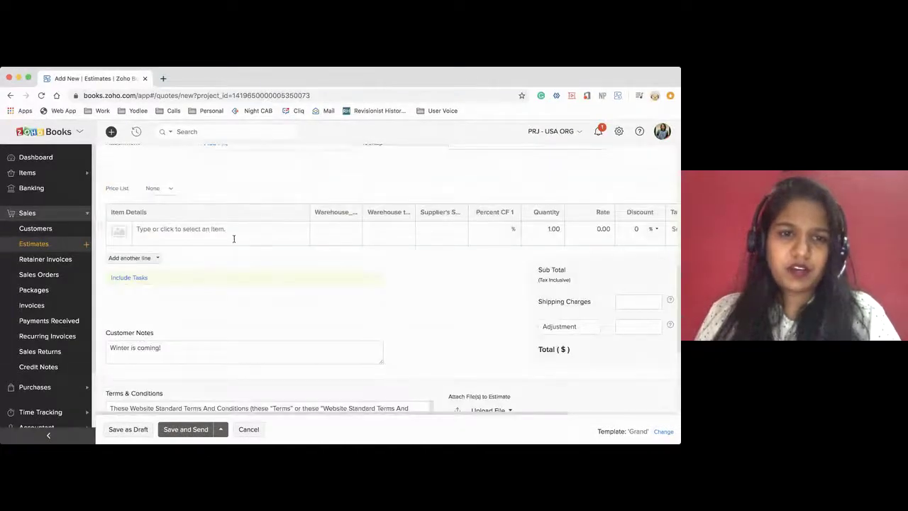
scroll(293, 239, "up", 10)
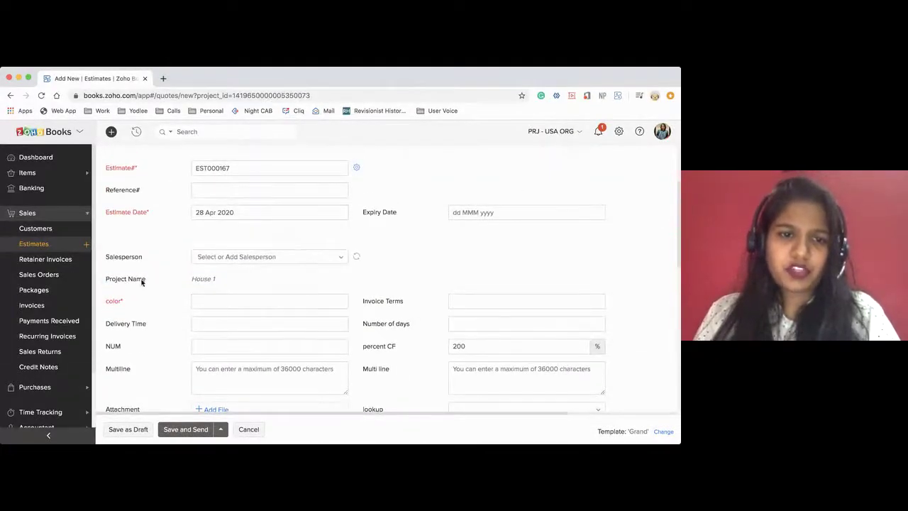
left_click_drag(141, 282, 227, 282)
scroll(295, 286, "down", 10)
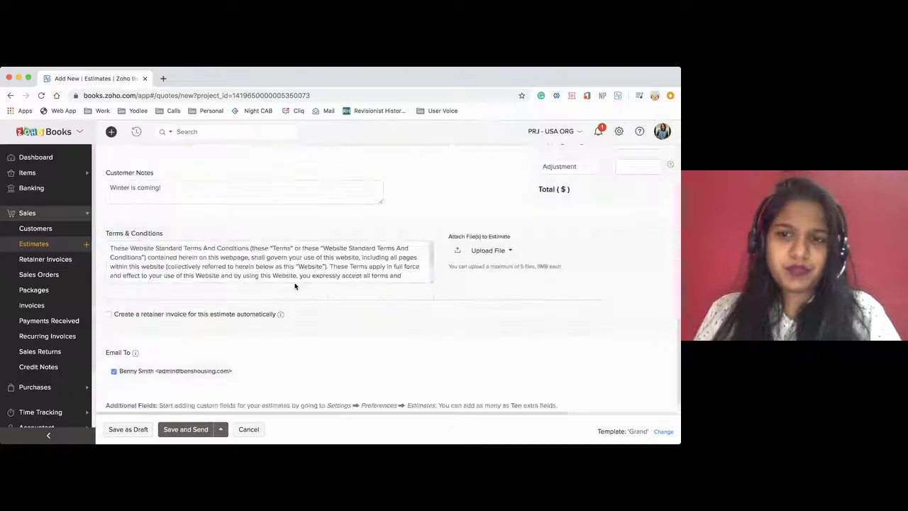
scroll(293, 286, "up", 3)
left_click(130, 226)
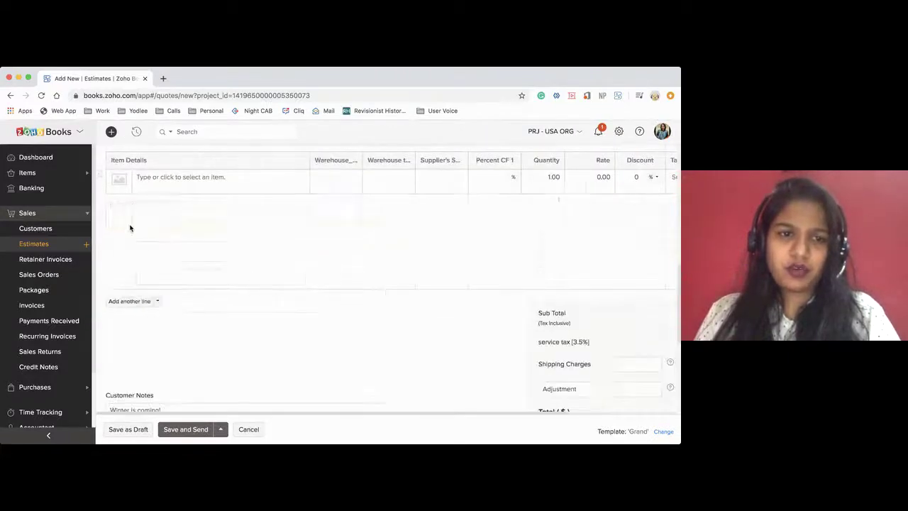
Review the Maintenance and Service lines at 40 each, then discard the estimate without saving
scroll(297, 257, "up", 2)
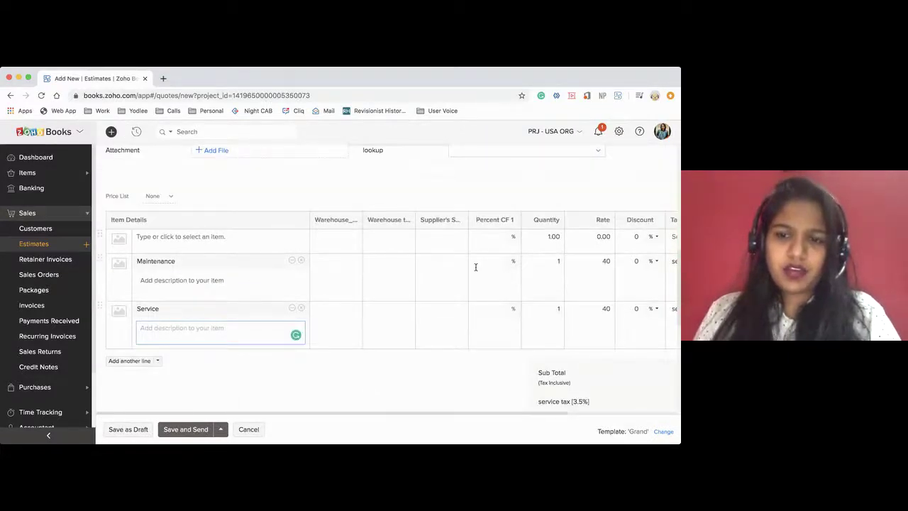
scroll(476, 267, "down", 4)
scroll(476, 267, "right", 3)
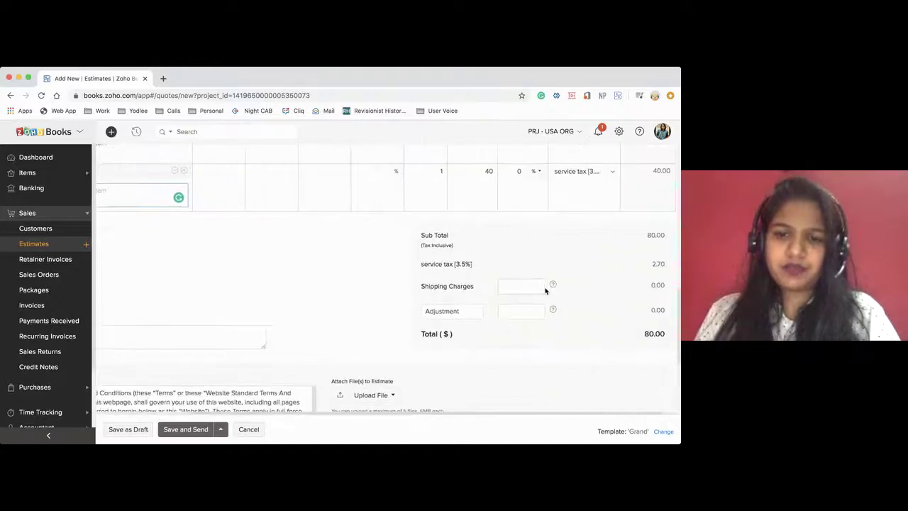
scroll(545, 291, "down", 1)
scroll(546, 291, "right", 1)
scroll(489, 273, "left", 4)
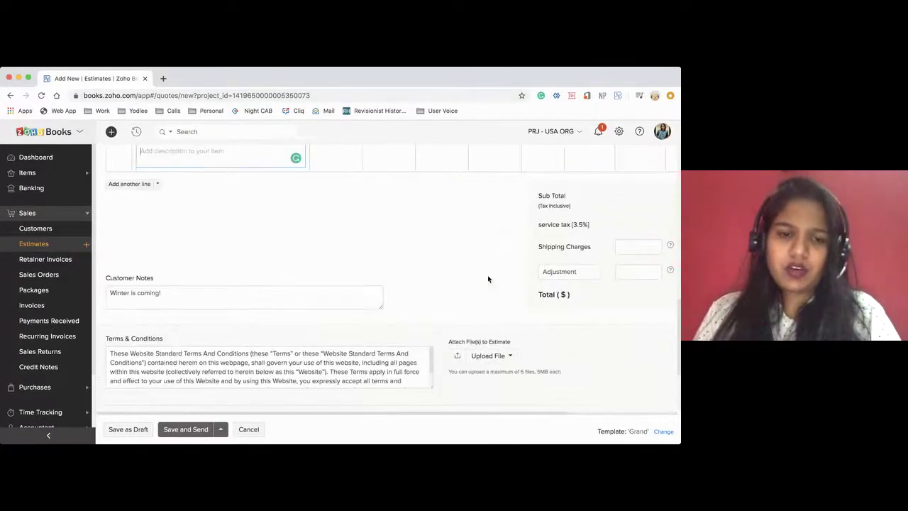
left_click(244, 430)
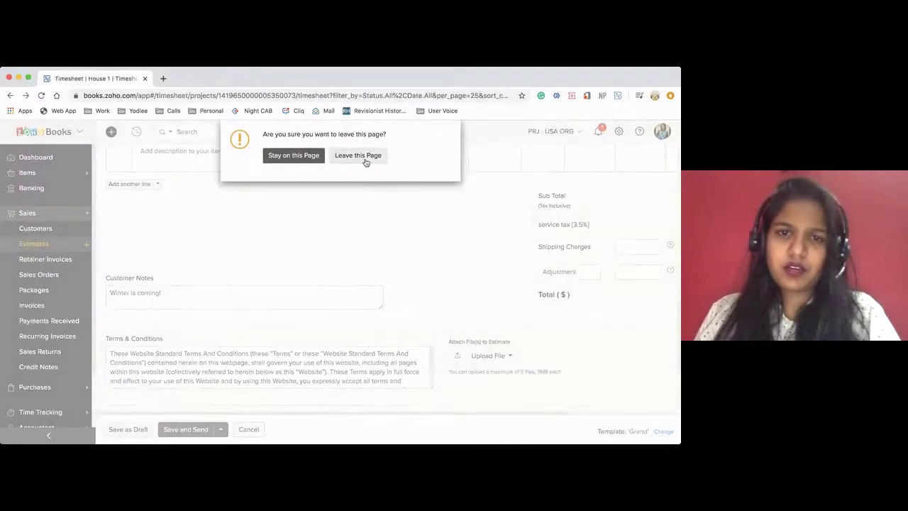
left_click(365, 159)
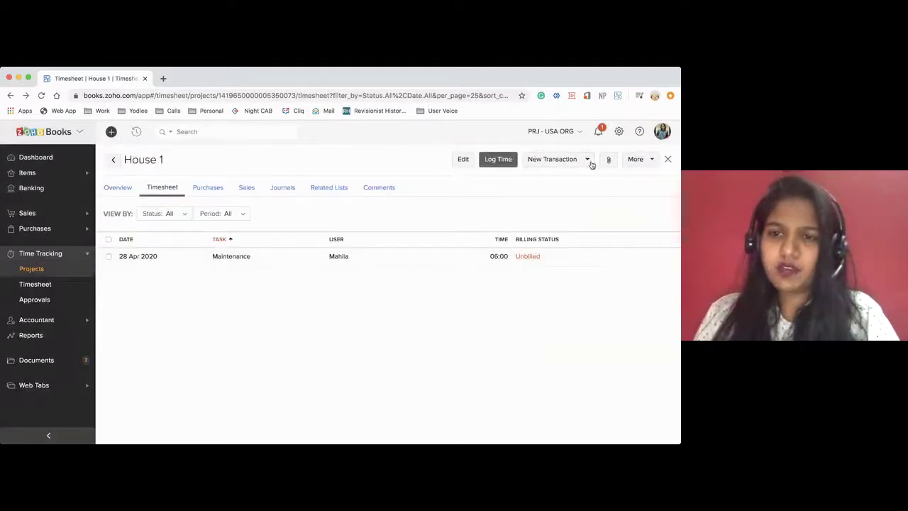
Start a project invoice, keeping single-line sorting and adding Account Number to item names
left_click(589, 161)
left_click(542, 203)
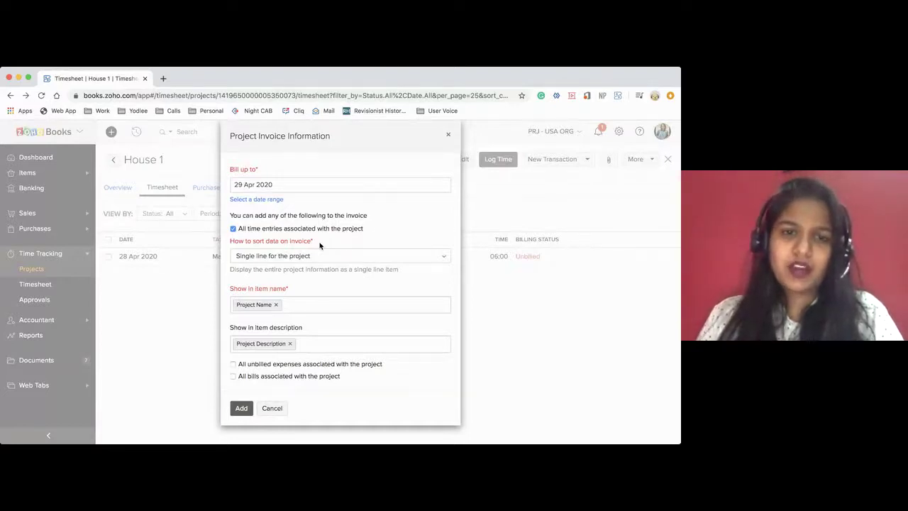
left_click(270, 263)
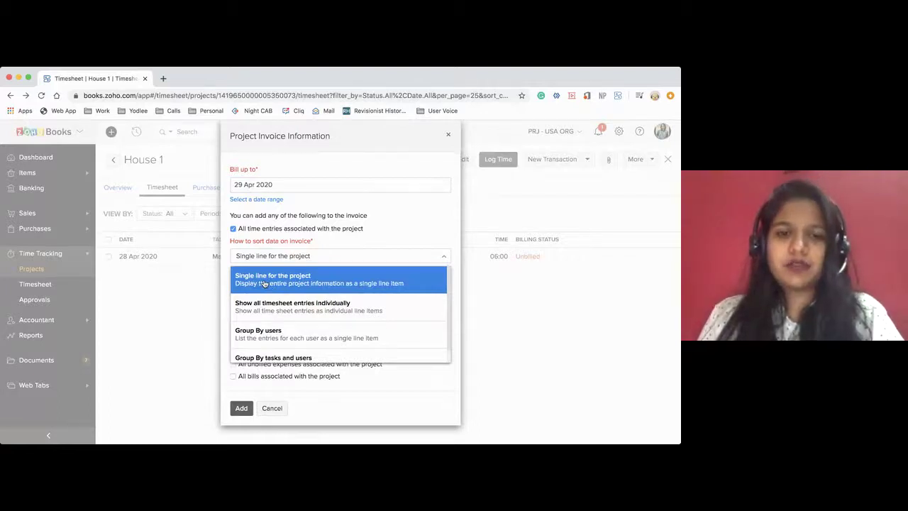
left_click(264, 283)
left_click(286, 305)
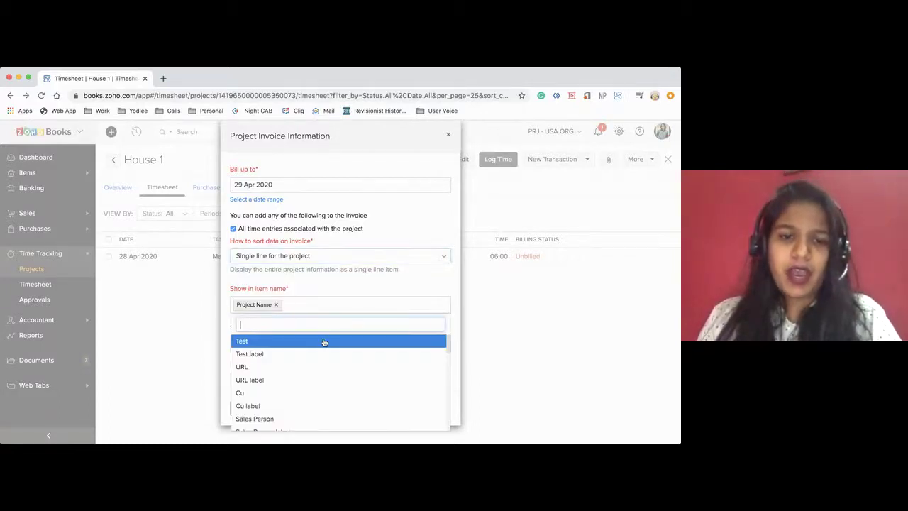
scroll(300, 383, "down", 5)
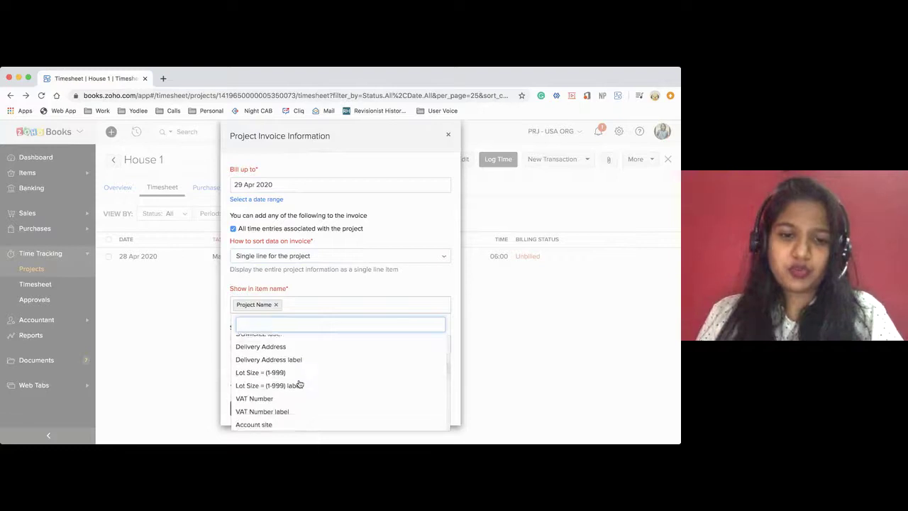
scroll(298, 381, "down", 3)
left_click(300, 392)
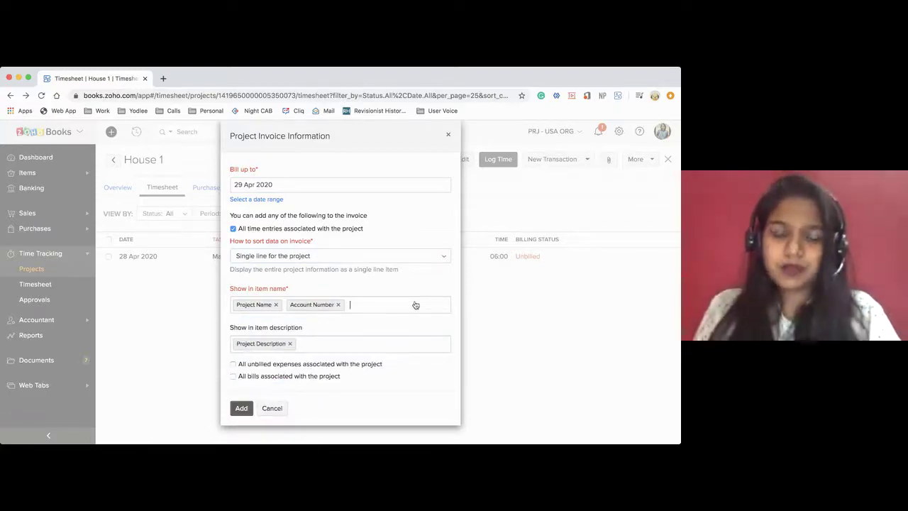
Group invoice lines by tasks and users, add Project Name and Staff Name, and create it
left_click(364, 257)
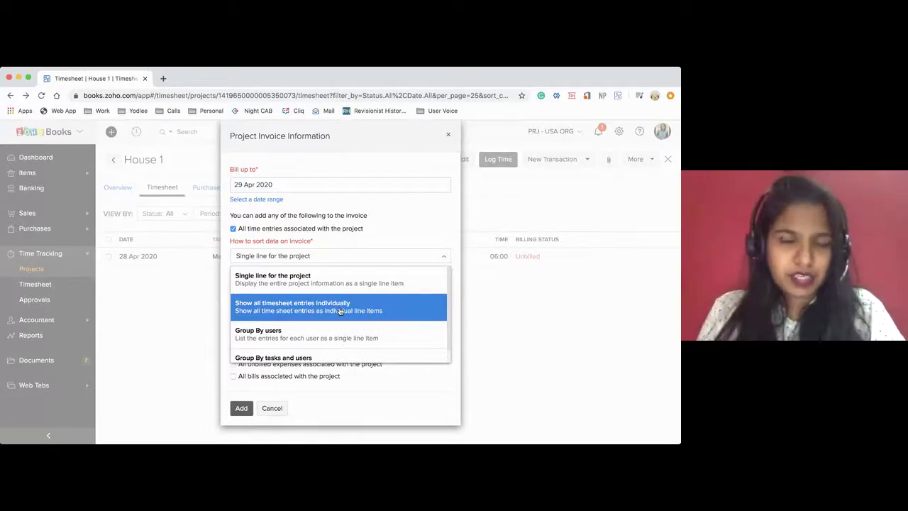
scroll(340, 311, "down", 1)
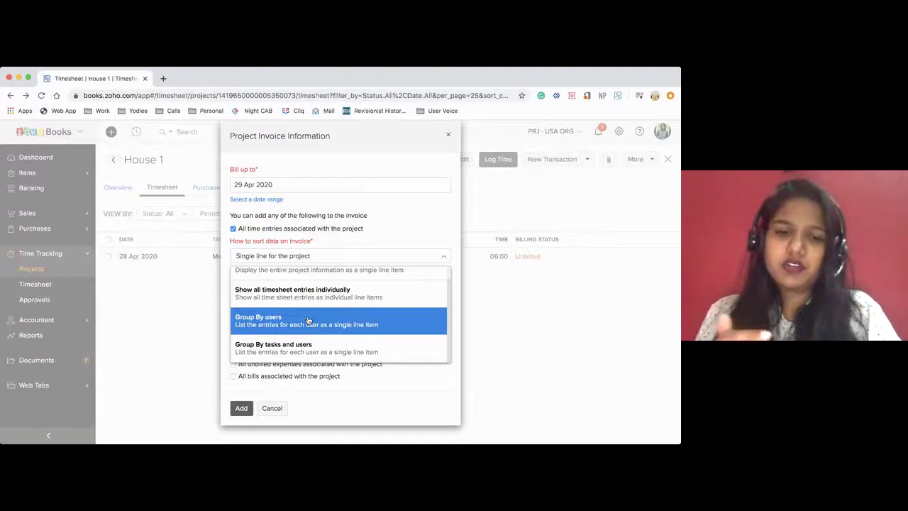
left_click(273, 353)
left_click(259, 305)
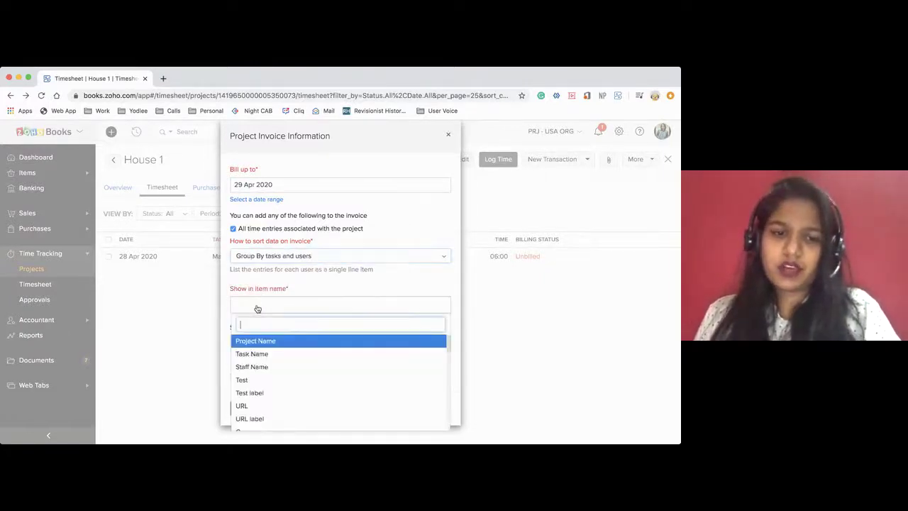
left_click(268, 339)
left_click(310, 303)
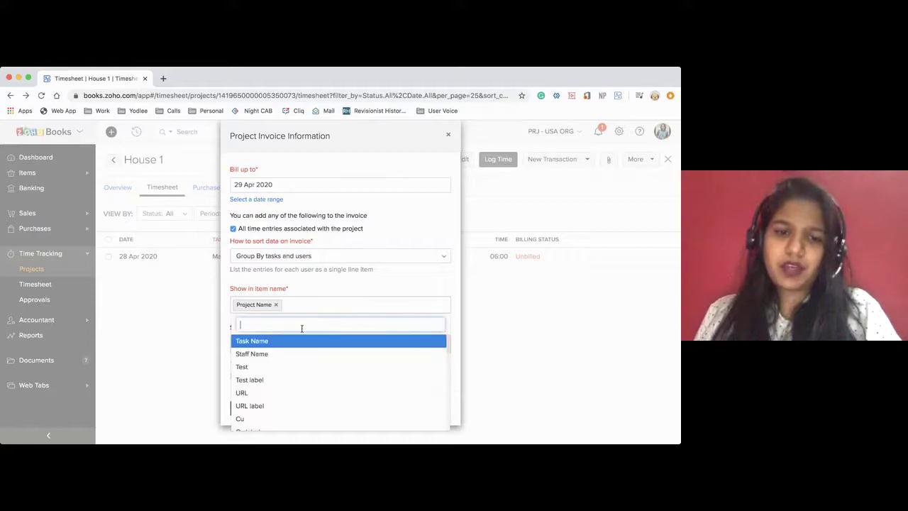
left_click(287, 354)
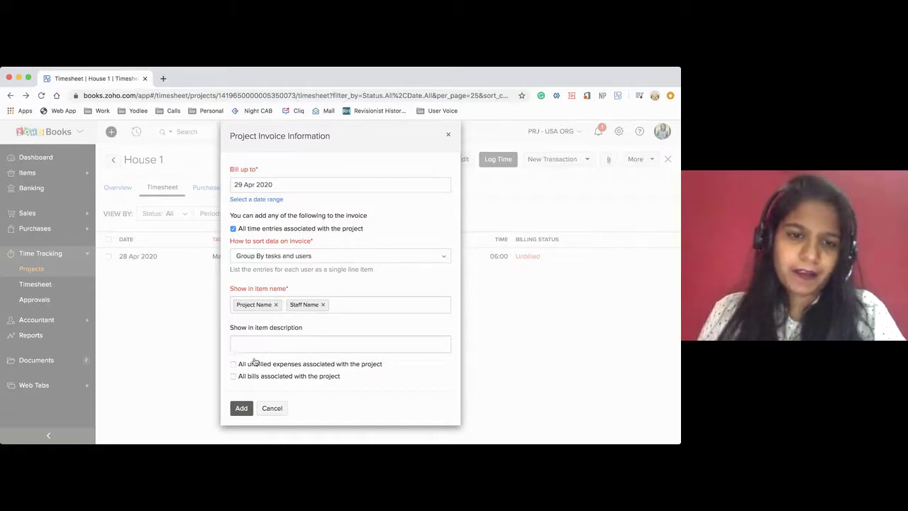
left_click(241, 408)
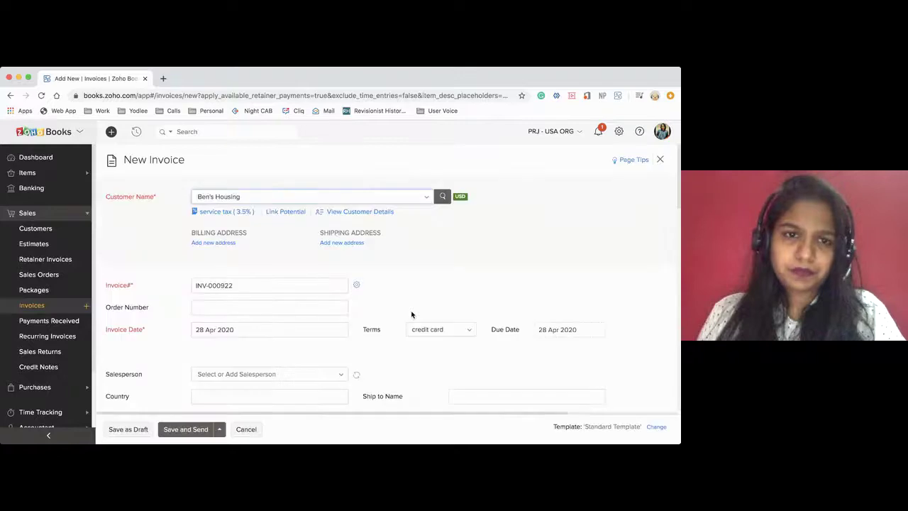
Review the 6-hour, $300 House 1 invoice and save INV-000922 as a draft
scroll(411, 315, "down", 1)
scroll(412, 314, "down", 5)
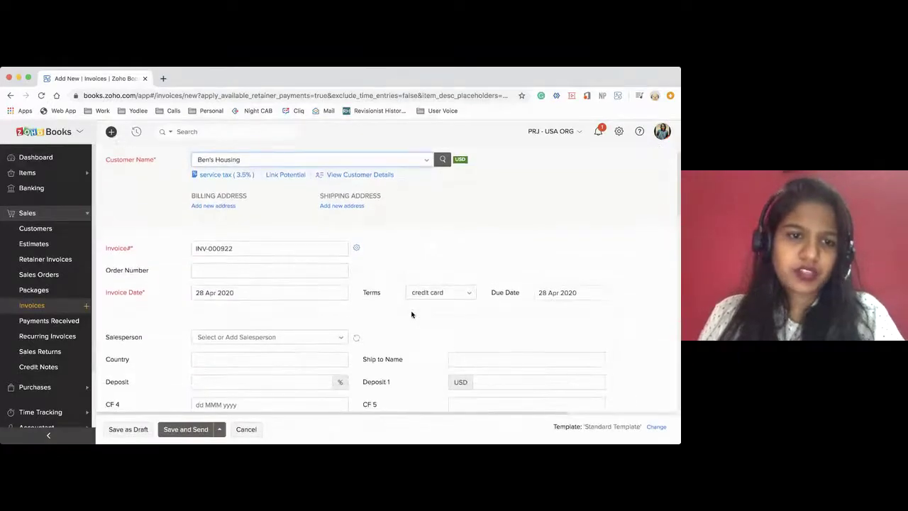
scroll(412, 314, "down", 10)
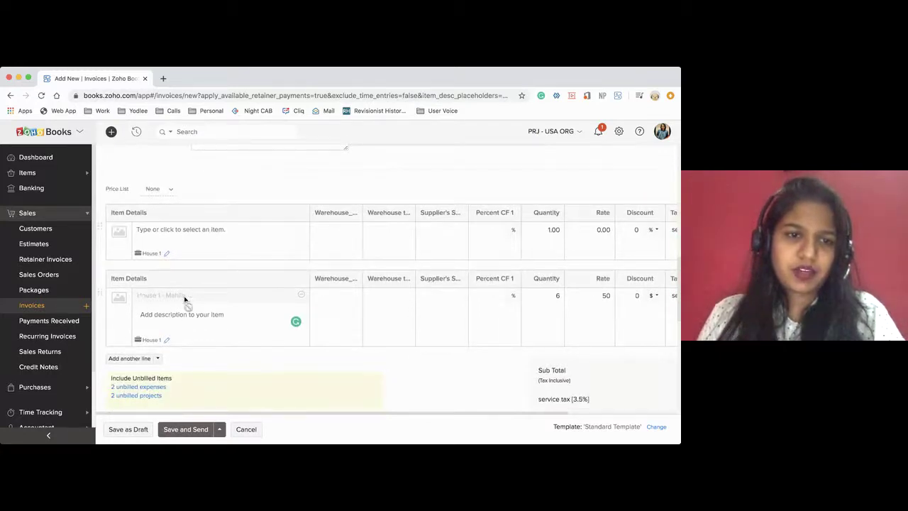
scroll(345, 259, "right", 4)
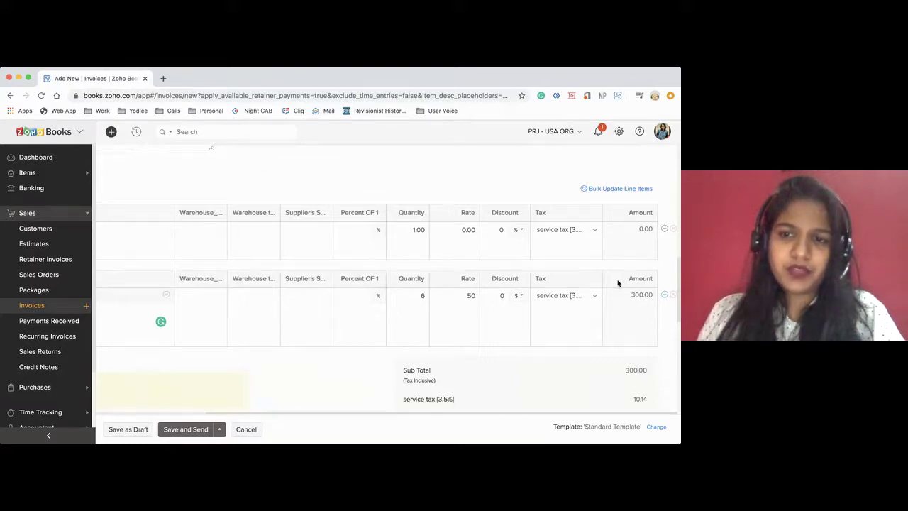
scroll(617, 282, "down", 2)
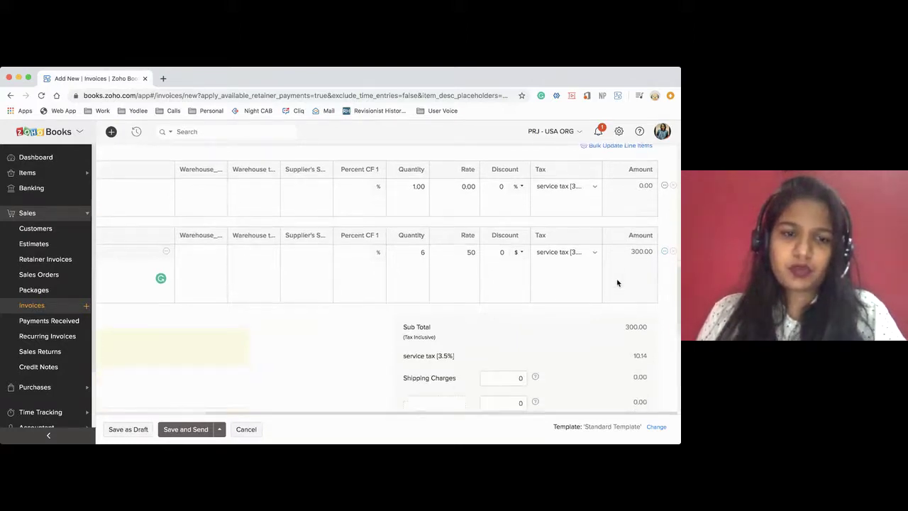
left_click(219, 429)
left_click(300, 382)
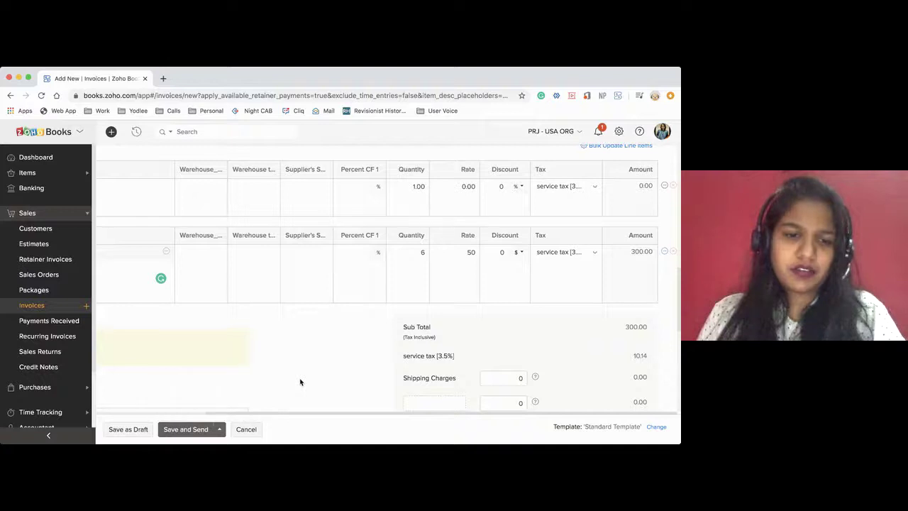
left_click(137, 428)
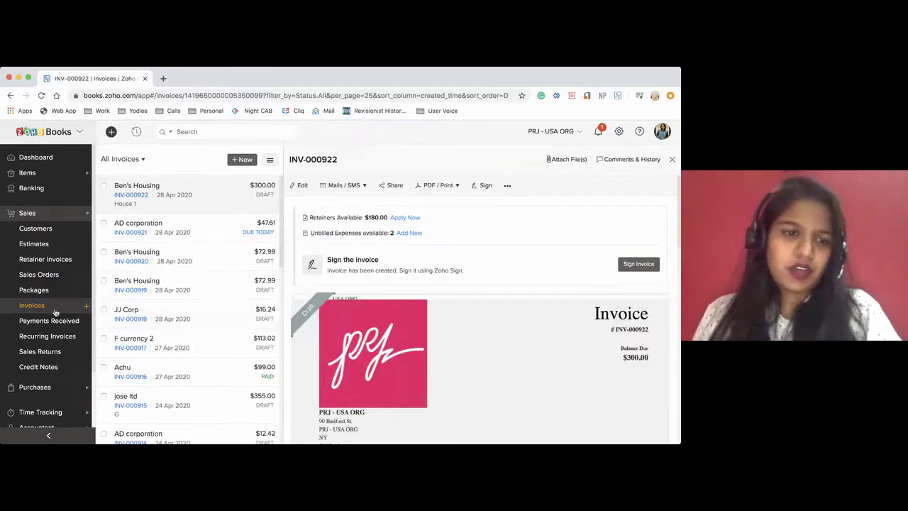
Open the House 1 project from Time Tracking > Projects to check its billed hours
scroll(47, 373, "down", 1)
scroll(47, 373, "down", 1)
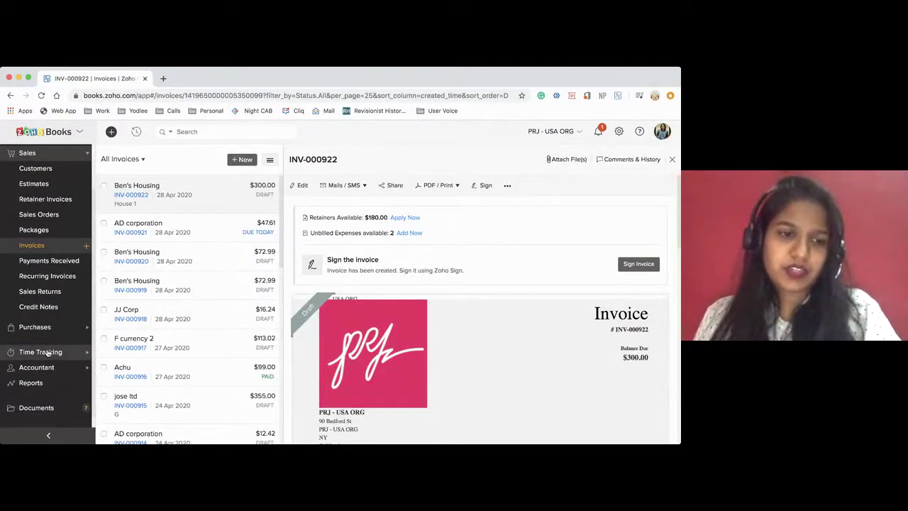
left_click(47, 353)
left_click(57, 270)
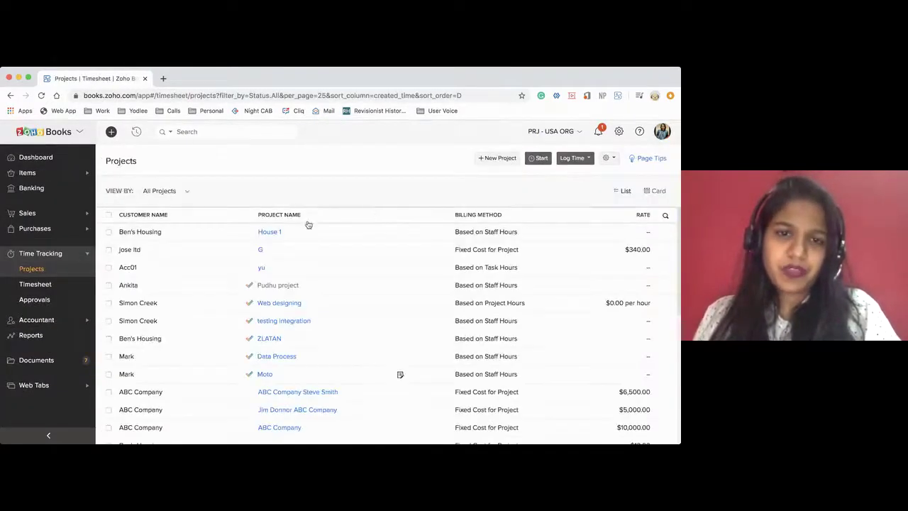
left_click(270, 233)
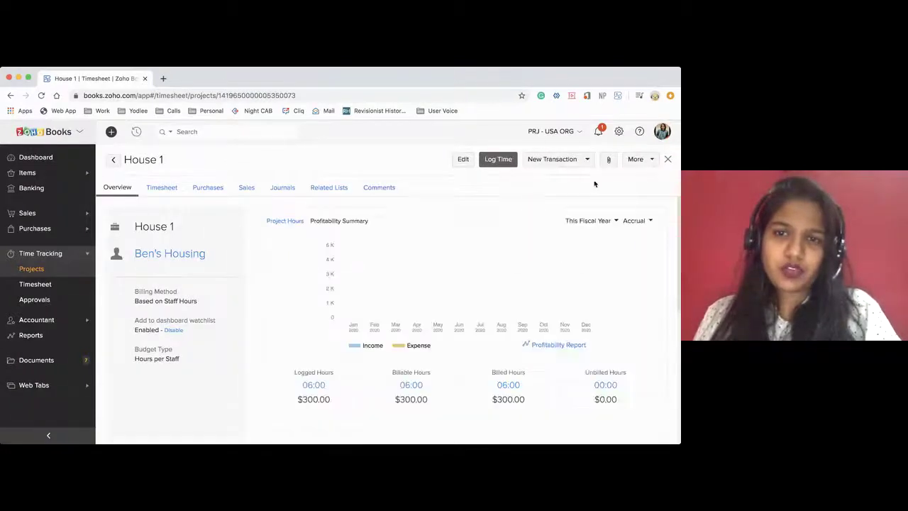
Start a new bill for House 1 from the New Transaction menu
left_click(577, 161)
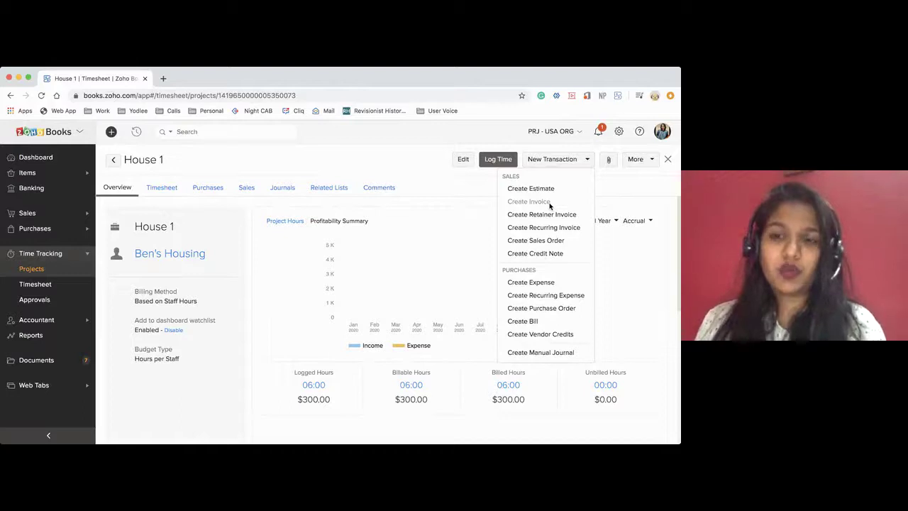
left_click(550, 203)
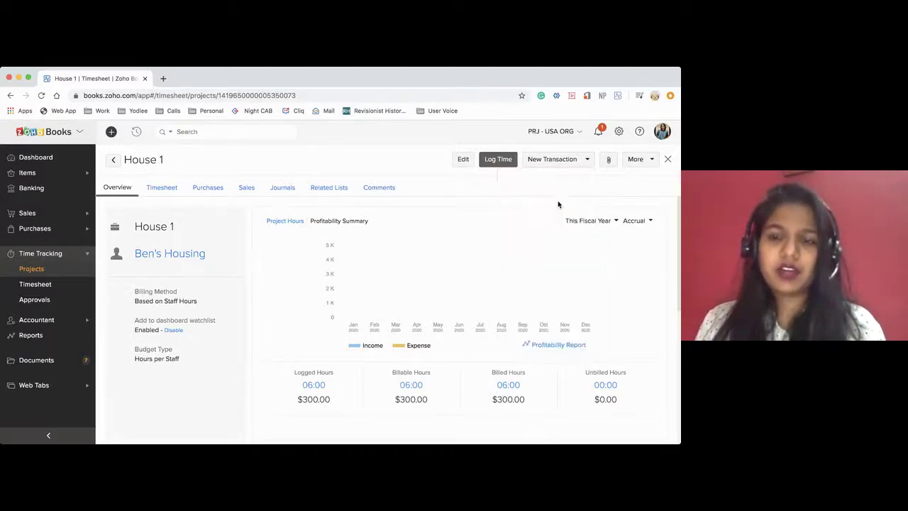
left_click(541, 162)
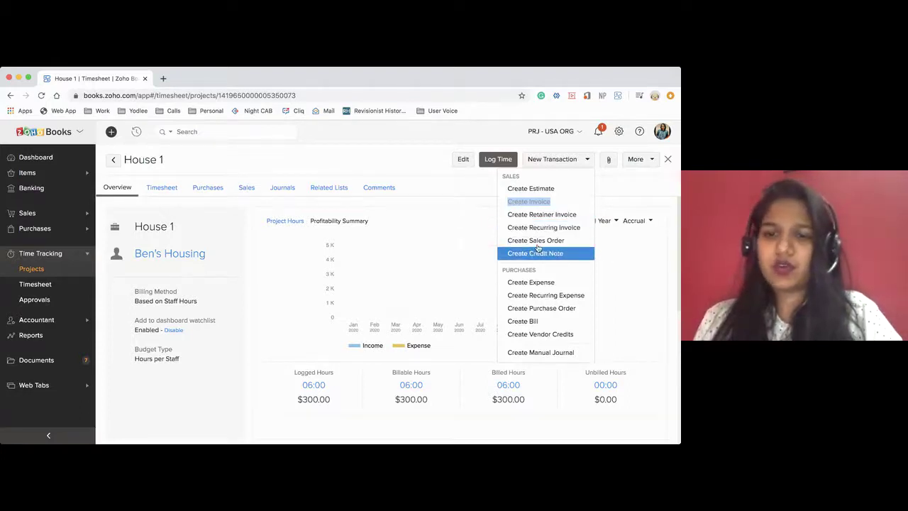
left_click(539, 328)
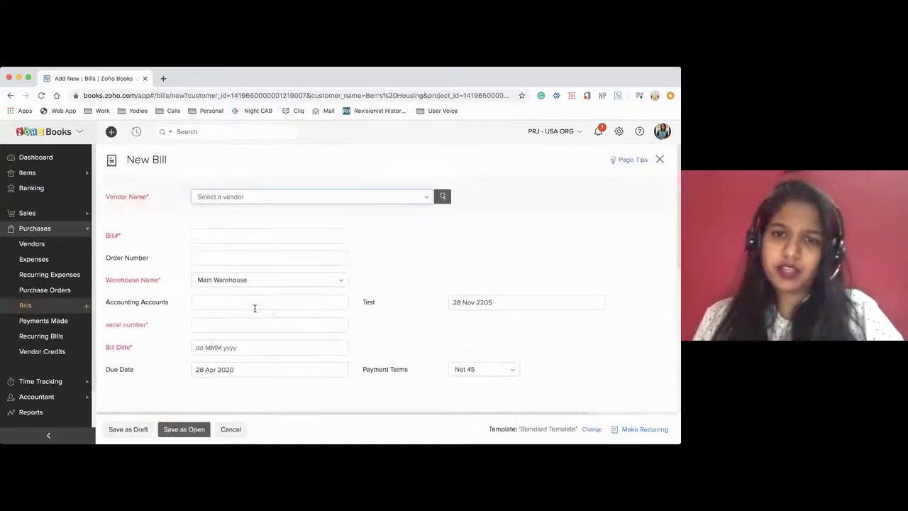
Choose the bill's vendor and enter bill number 12432
scroll(316, 342, "down", 2)
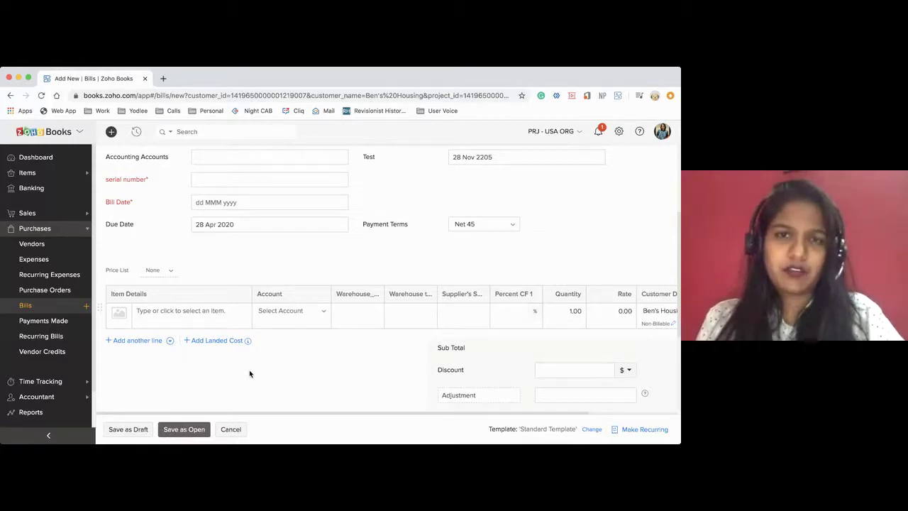
scroll(321, 367, "up", 4)
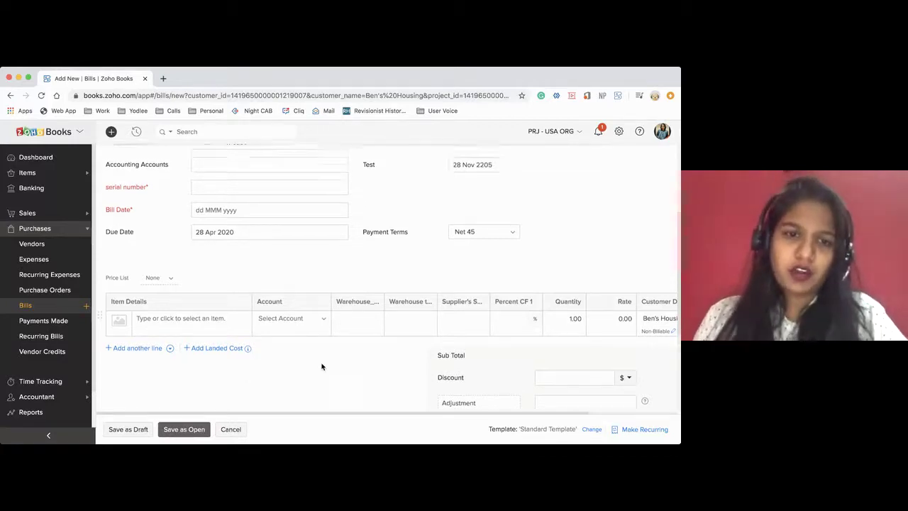
left_click(199, 195)
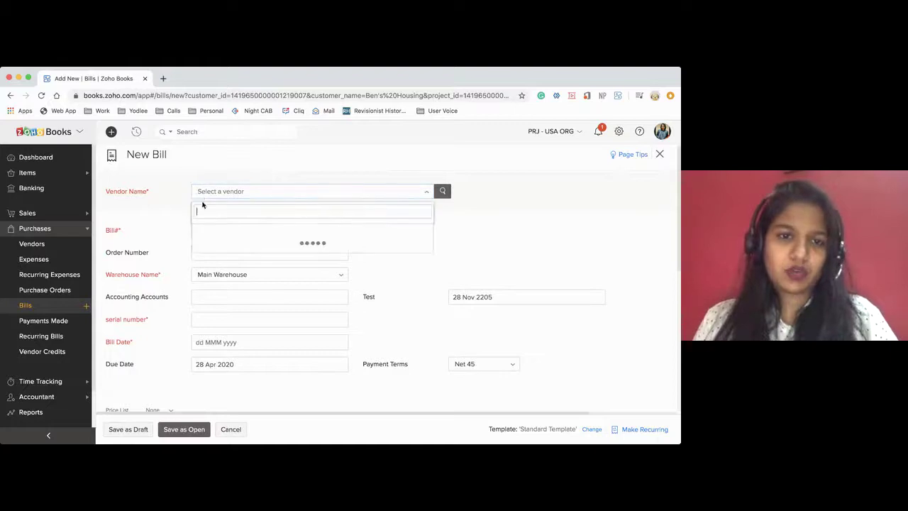
left_click(222, 229)
left_click(209, 229)
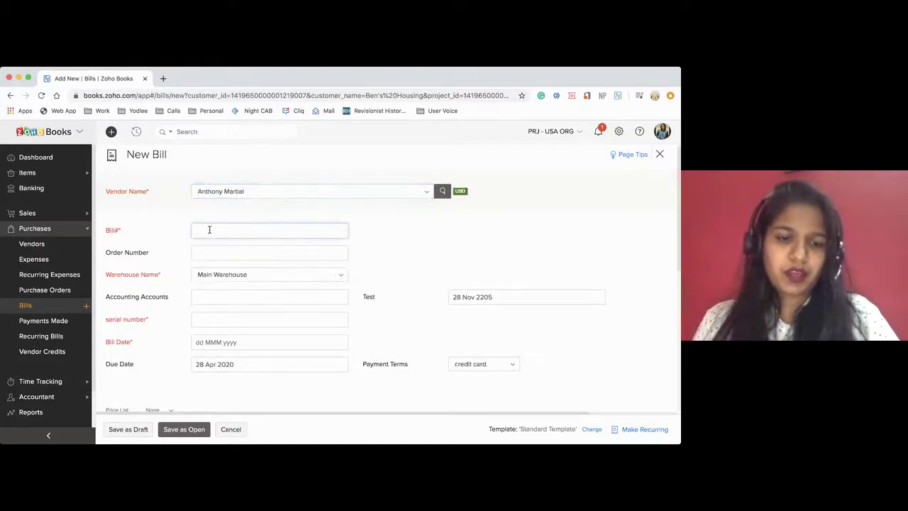
type("12432")
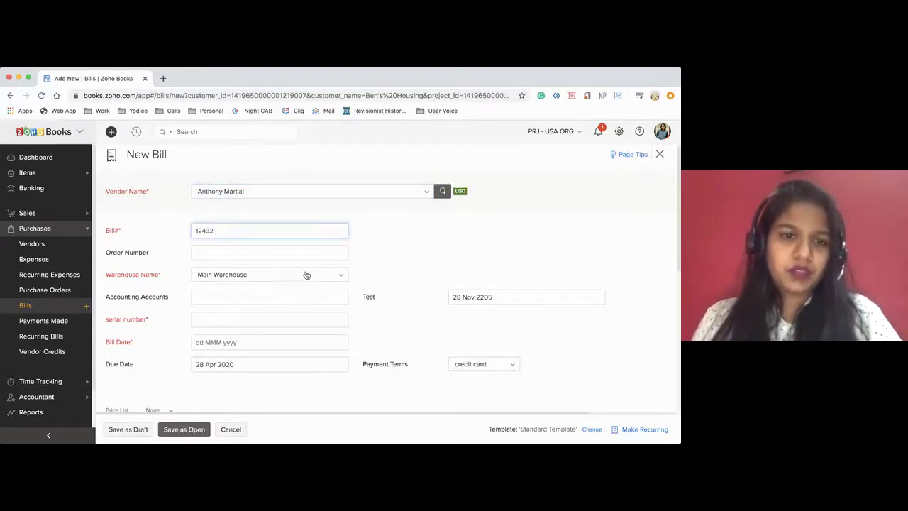
Add the AMEYO item as the bill's first line, leaving its additional information unchanged
scroll(250, 283, "down", 1)
scroll(239, 257, "down", 4)
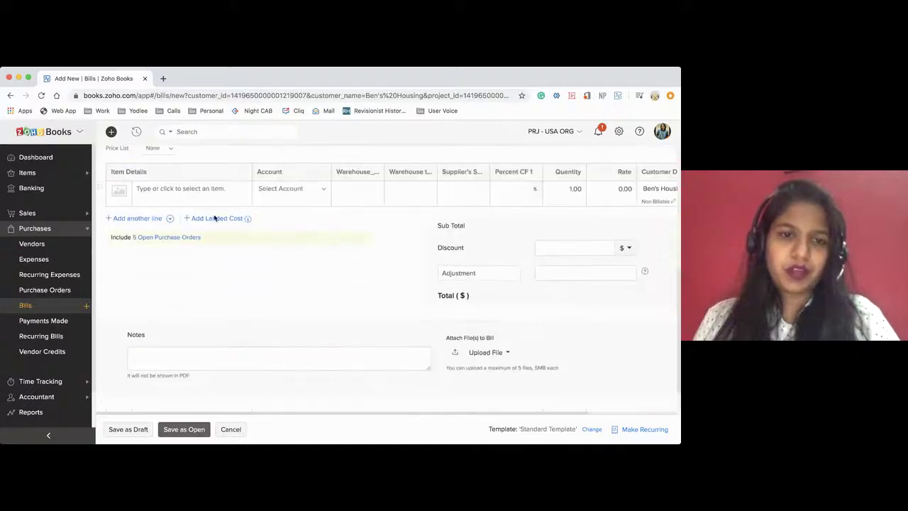
left_click(202, 190)
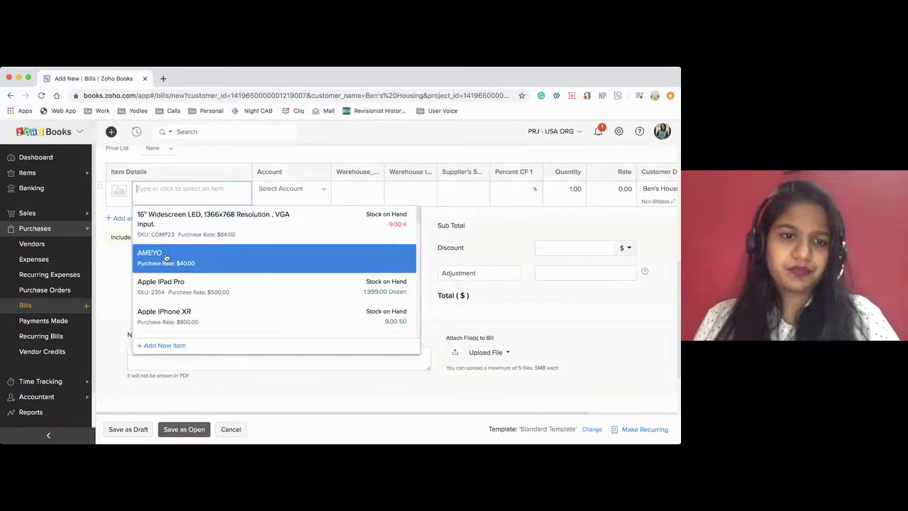
left_click(165, 256)
scroll(625, 213, "right", 3)
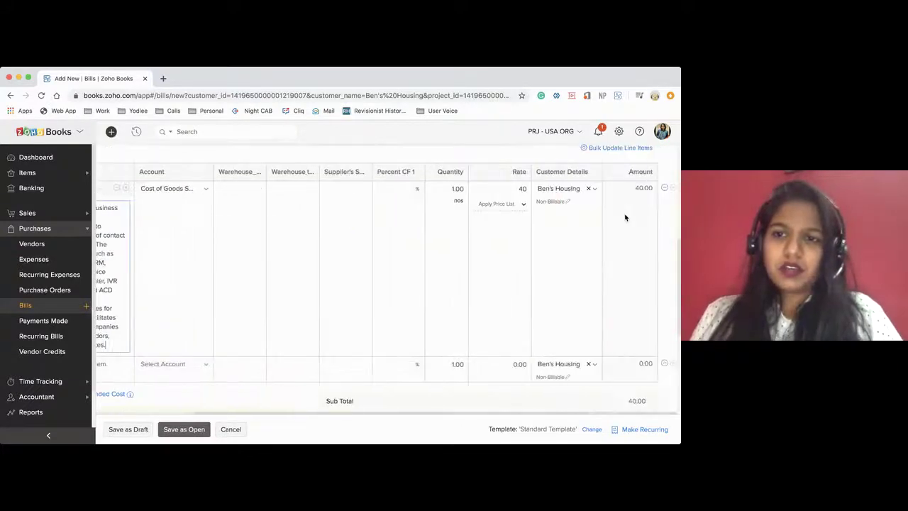
left_click(664, 190)
left_click(633, 204)
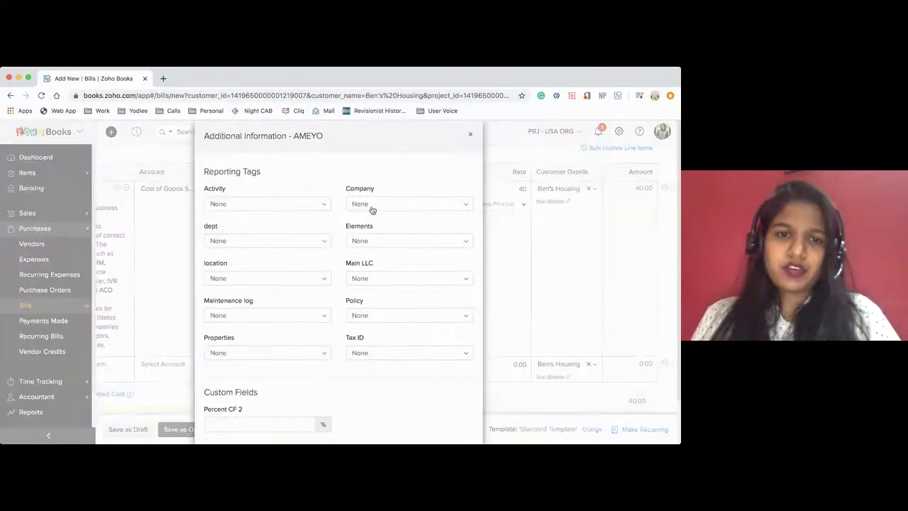
scroll(306, 304, "down", 1)
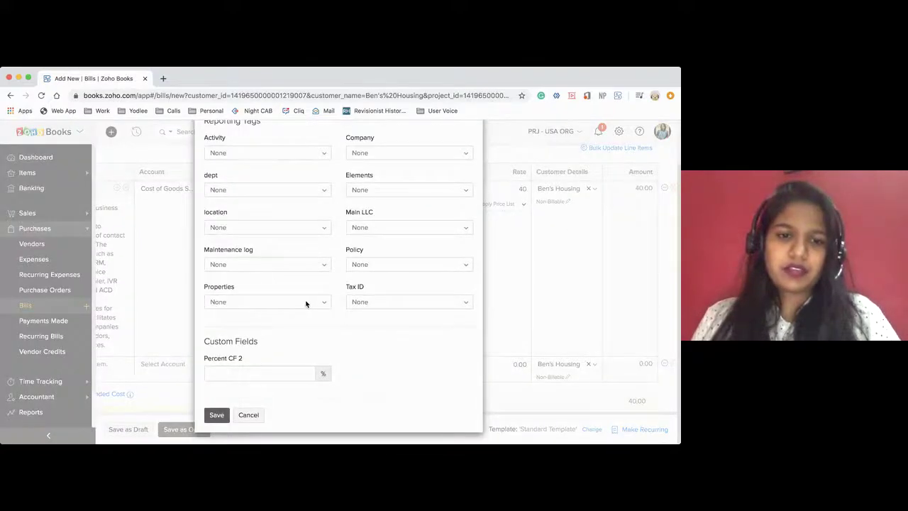
left_click(247, 415)
scroll(247, 304, "left", 3)
scroll(248, 304, "up", 5)
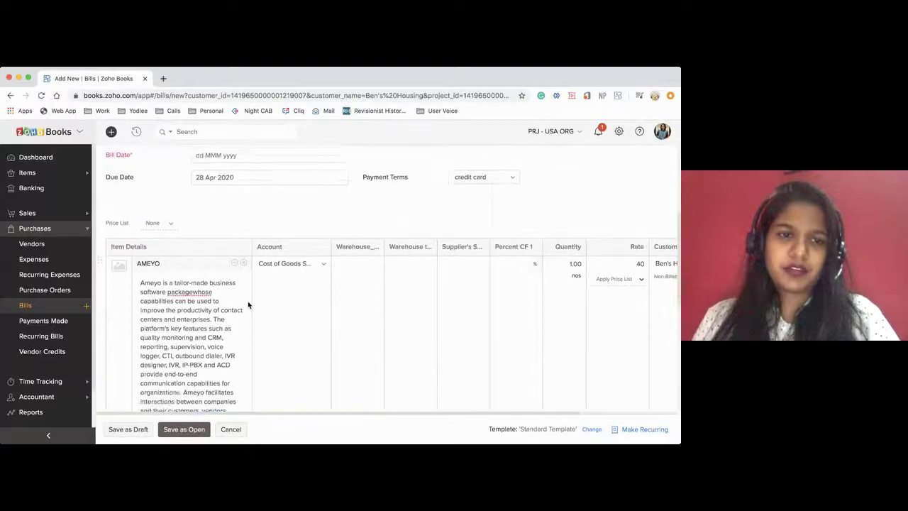
scroll(248, 304, "up", 3)
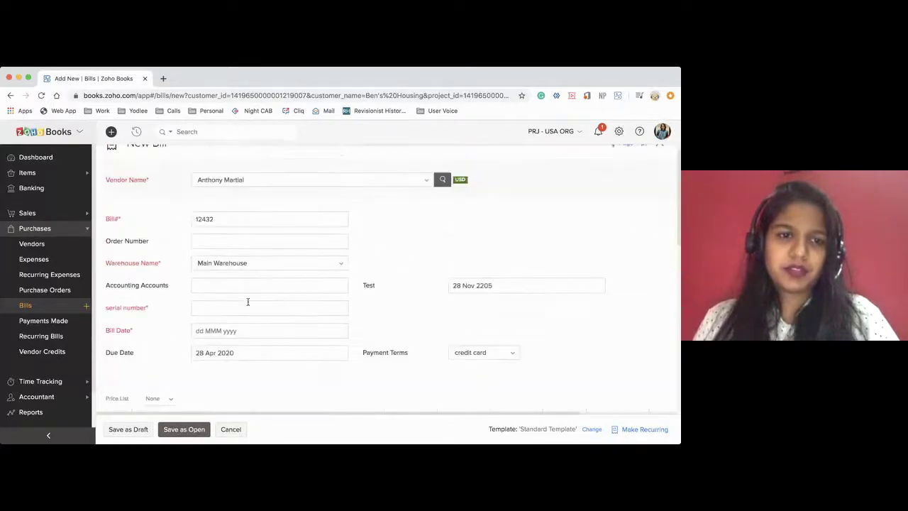
scroll(247, 305, "down", 10)
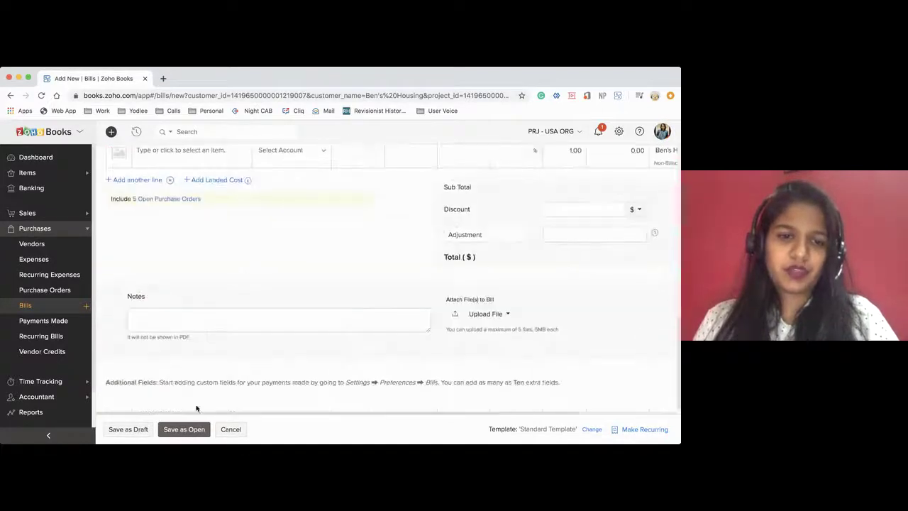
Set the bill date to 29 Apr 2020, enter serial number 2322222, and save as open
left_click(164, 431)
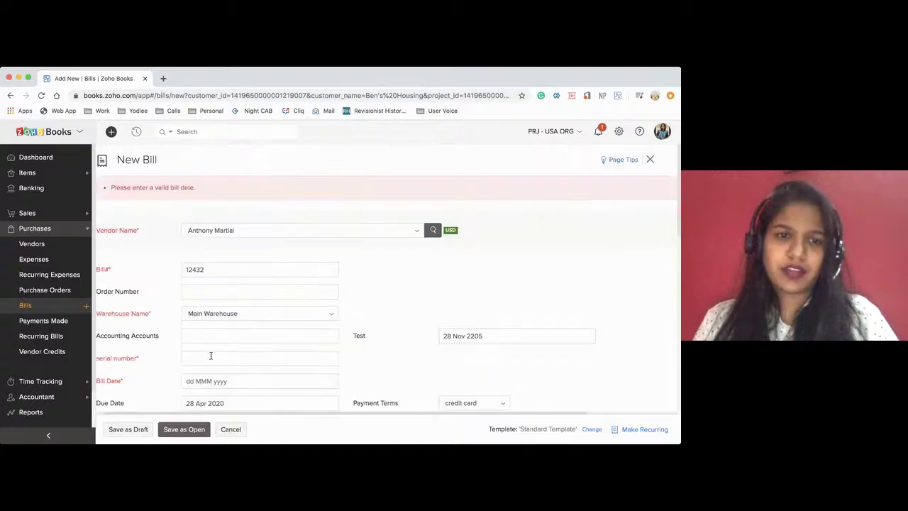
scroll(230, 296, "down", 2)
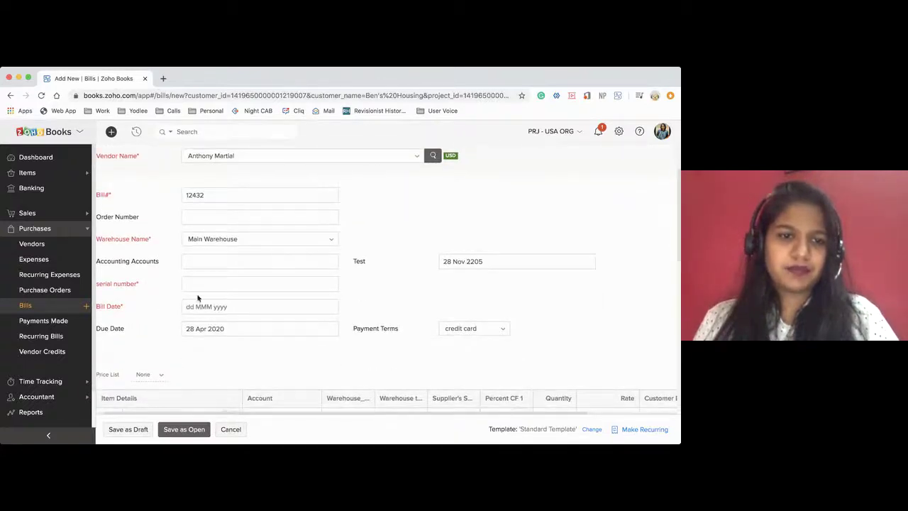
left_click(200, 306)
left_click(260, 263)
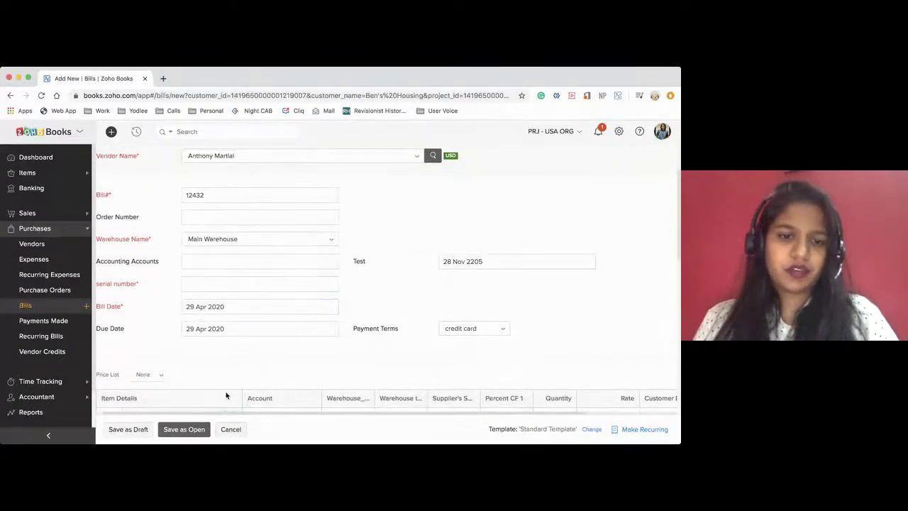
left_click(179, 431)
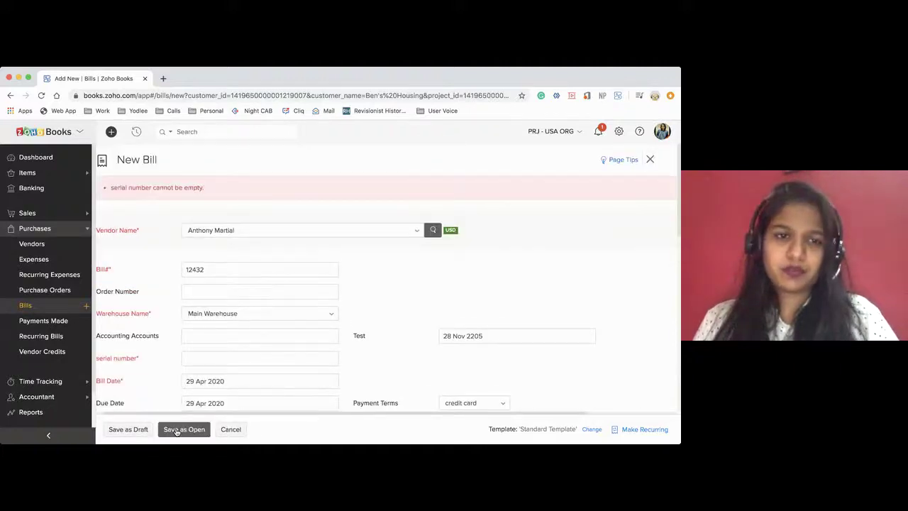
scroll(225, 351, "down", 1)
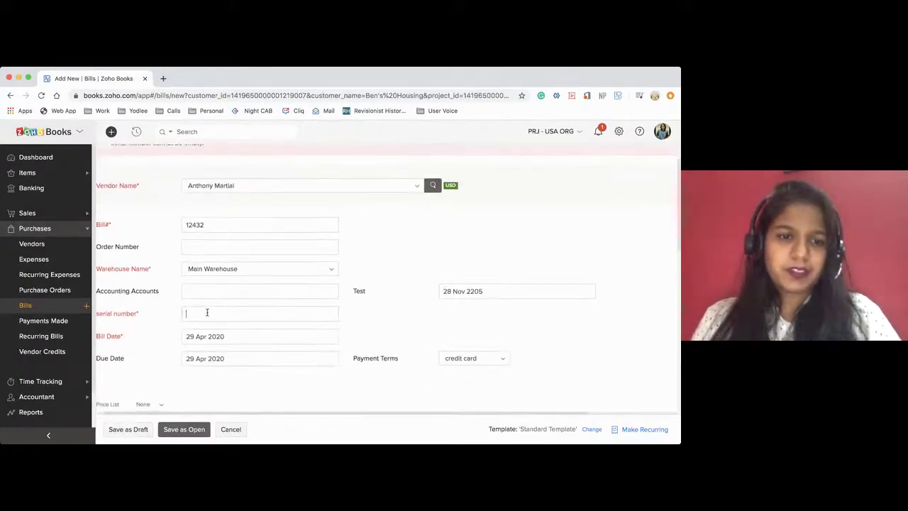
type("2322222")
scroll(288, 328, "down", 3)
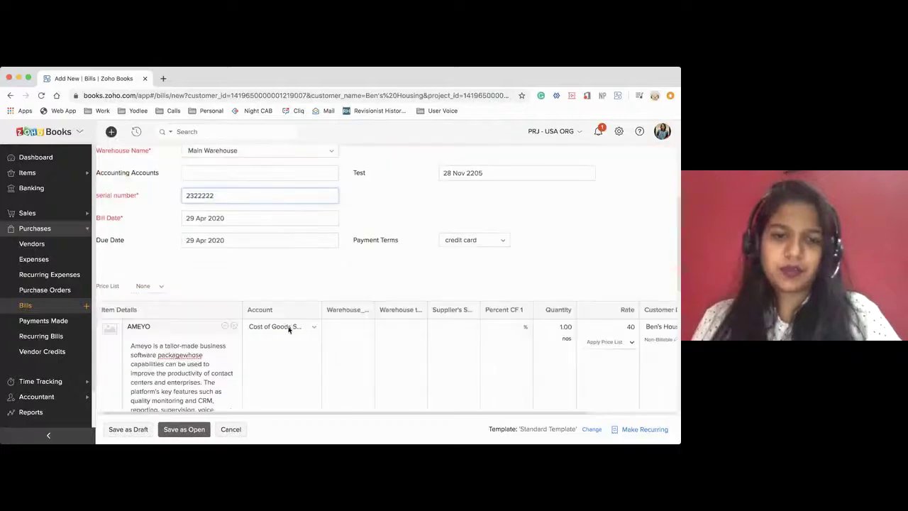
left_click(188, 430)
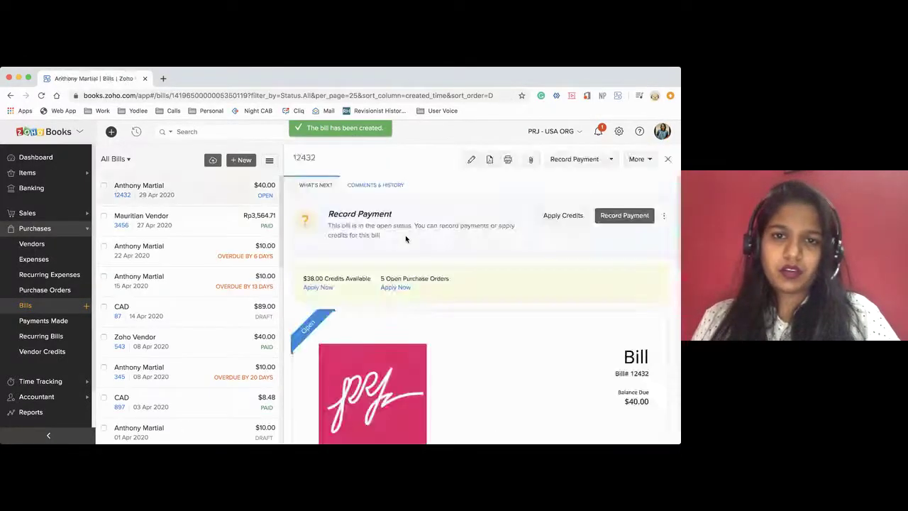
left_click(39, 381)
View House 1's profitability report showing $40 cost of goods sold and −40 net loss
left_click(32, 270)
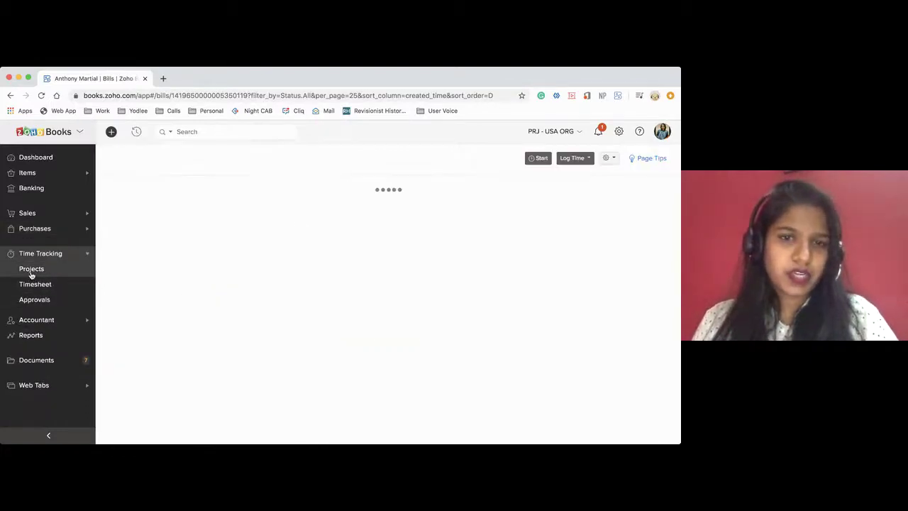
left_click(218, 230)
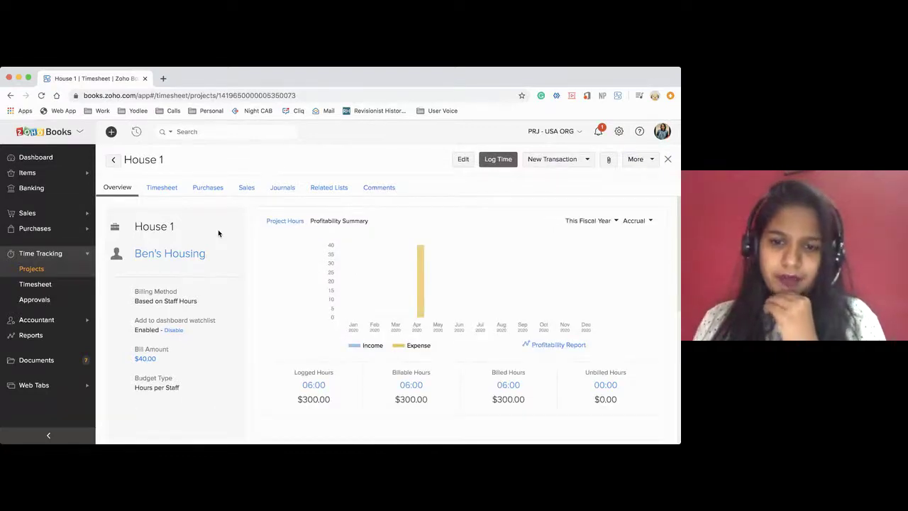
mouse_move(424, 270)
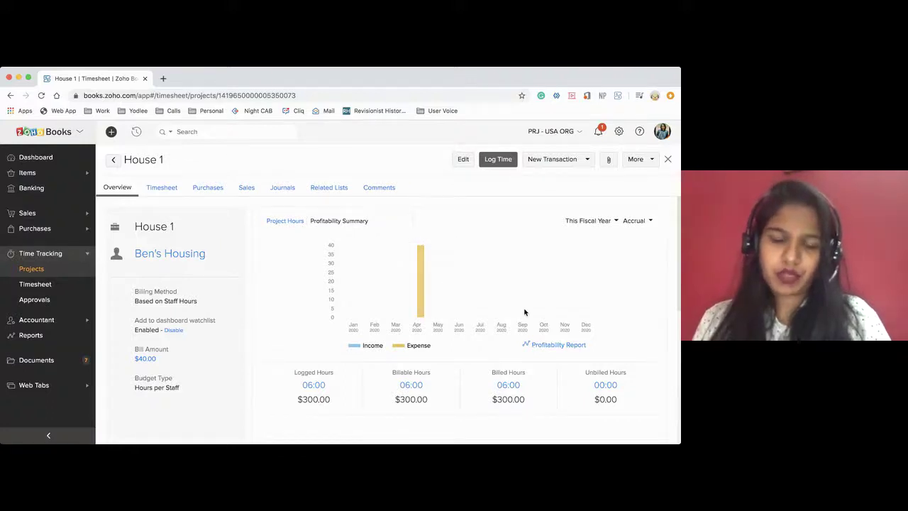
left_click(545, 345)
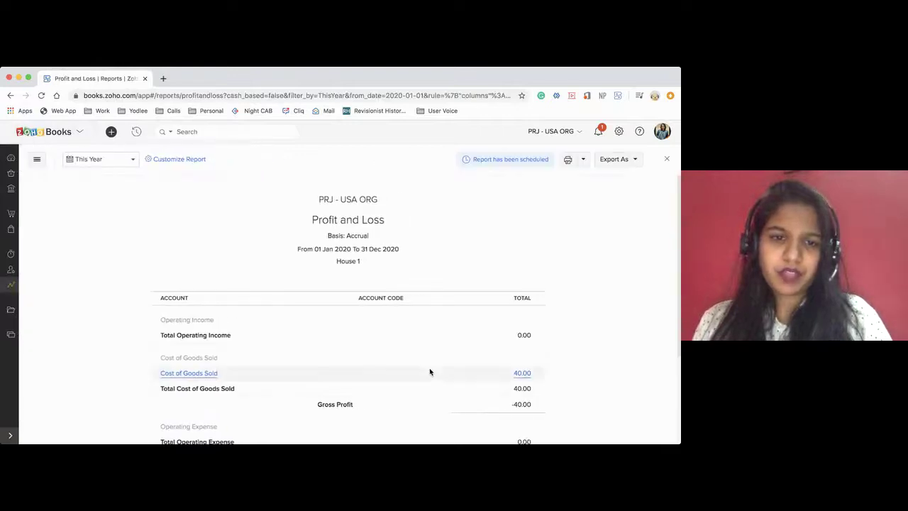
scroll(430, 371, "down", 1)
scroll(313, 281, "down", 4)
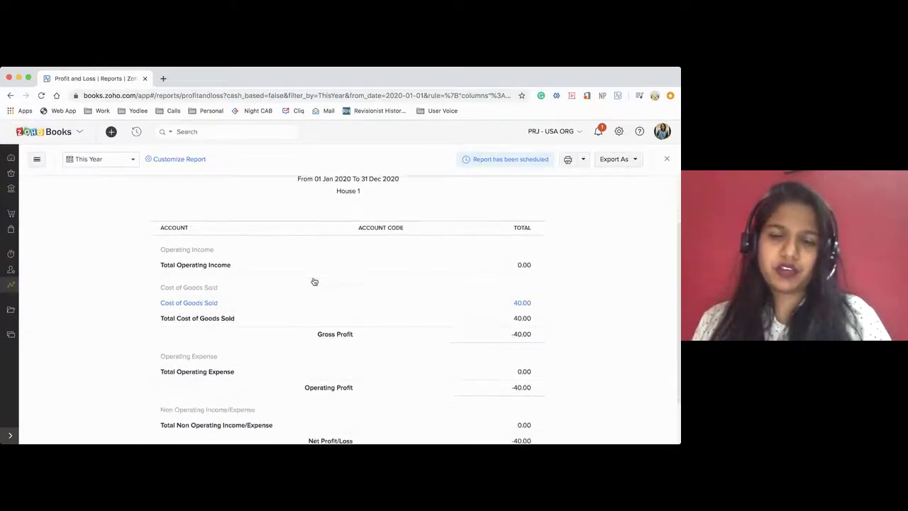
scroll(314, 281, "up", 5)
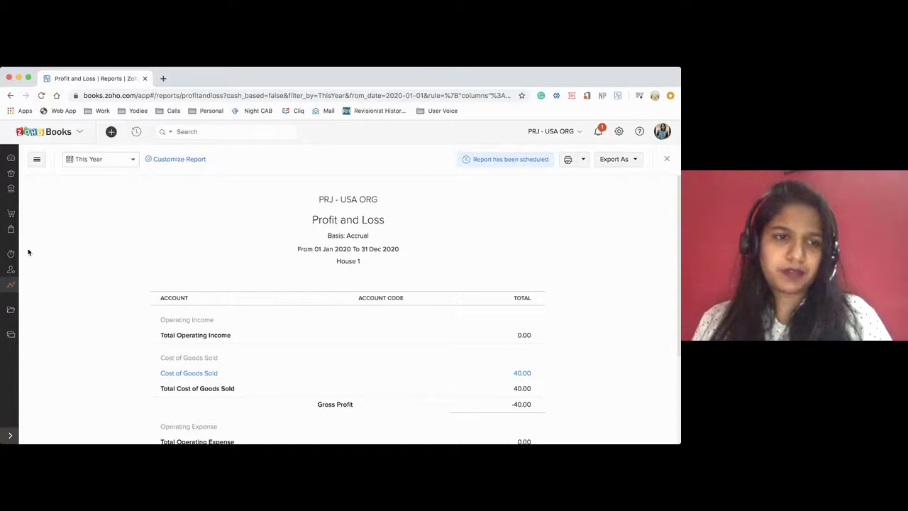
left_click(11, 285)
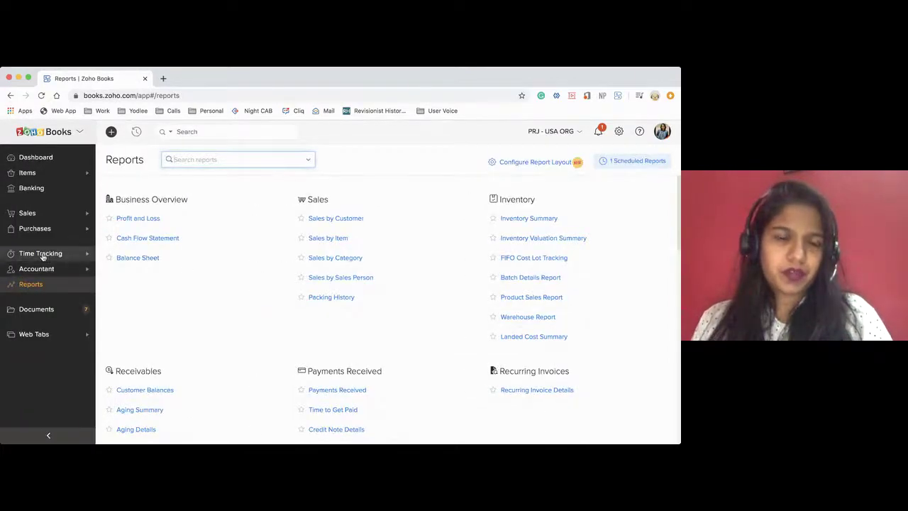
Open the House 1 overview and dismiss its Project Invoice Information settings unchanged
left_click(44, 254)
left_click(44, 269)
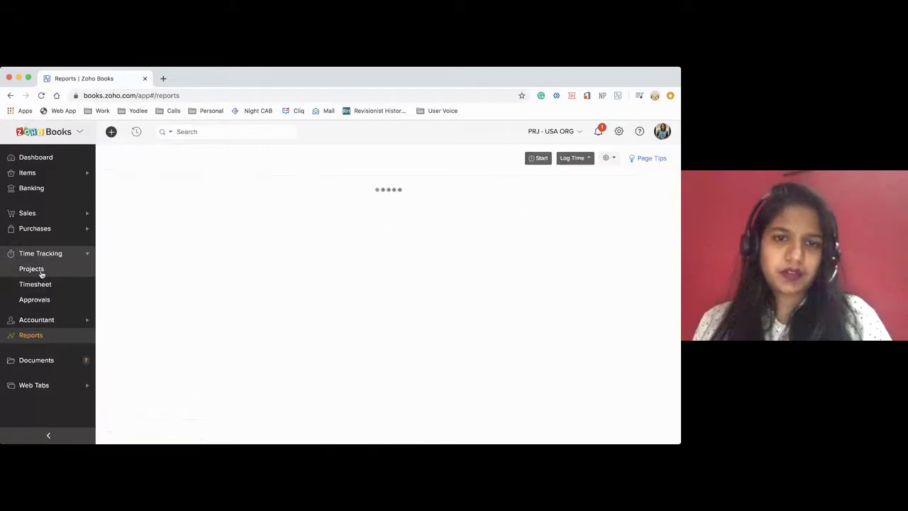
left_click(270, 232)
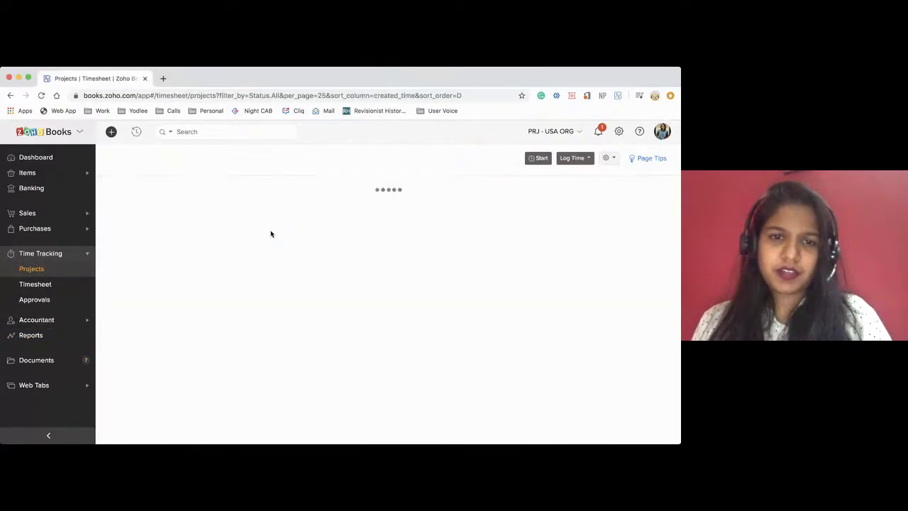
scroll(298, 320, "down", 1)
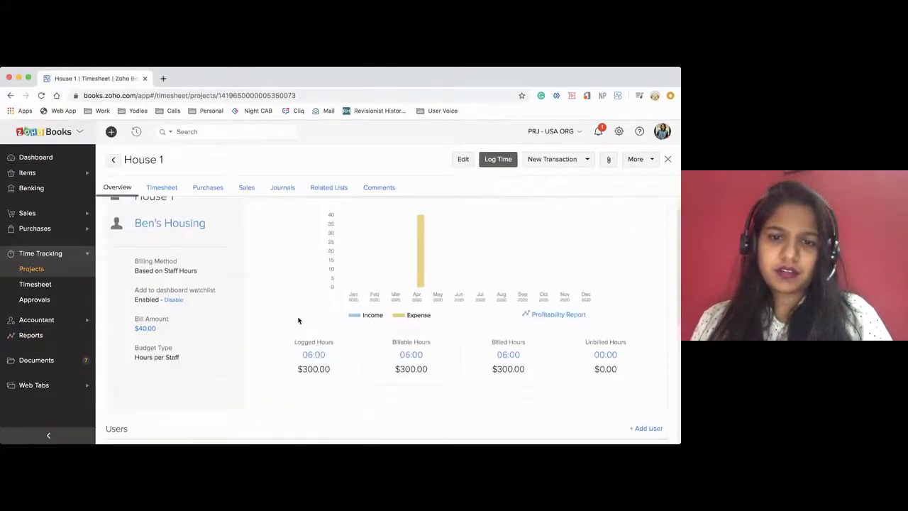
scroll(298, 320, "up", 1)
scroll(298, 319, "down", 3)
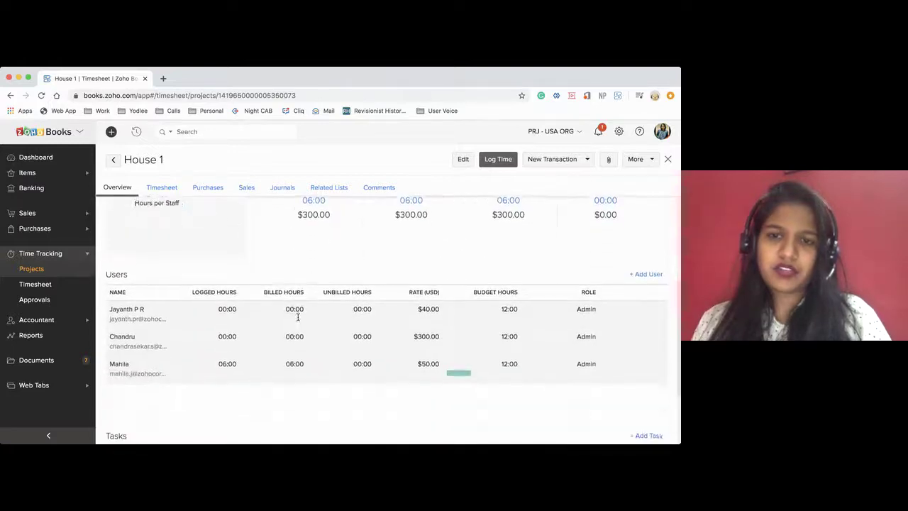
scroll(298, 316, "up", 3)
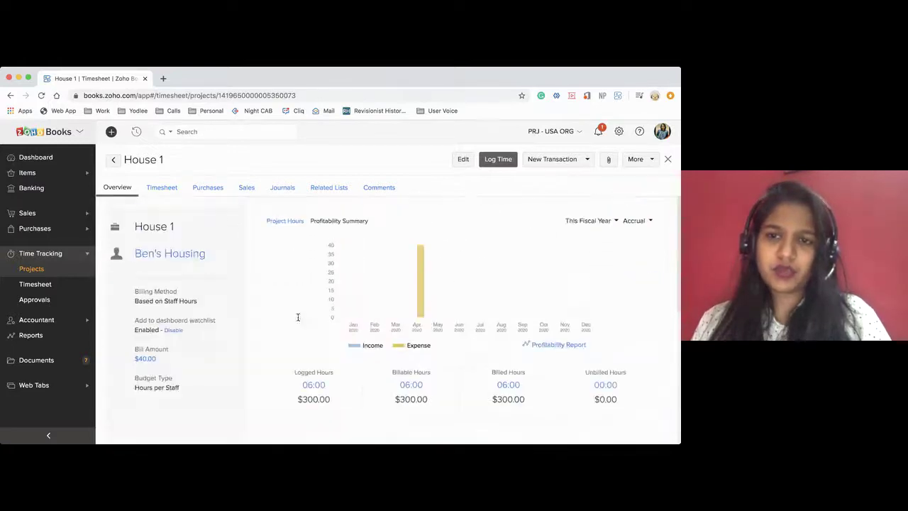
left_click(640, 160)
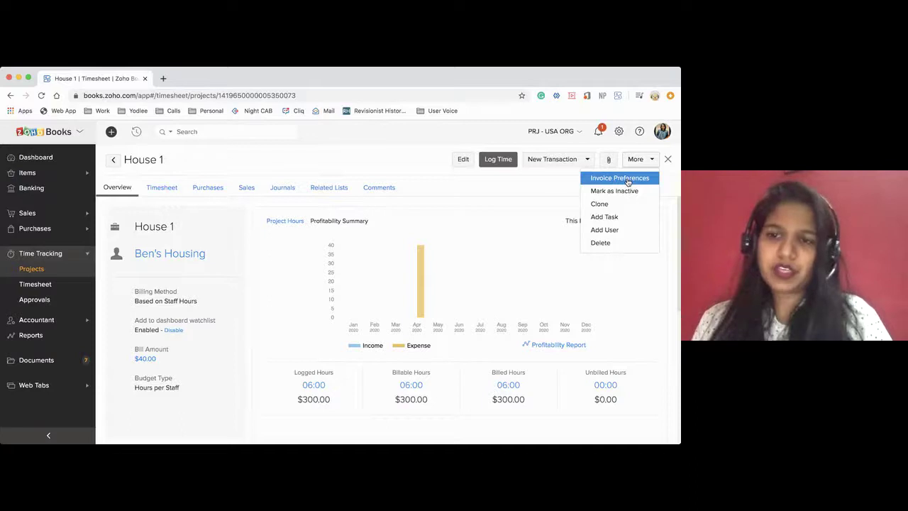
left_click(619, 178)
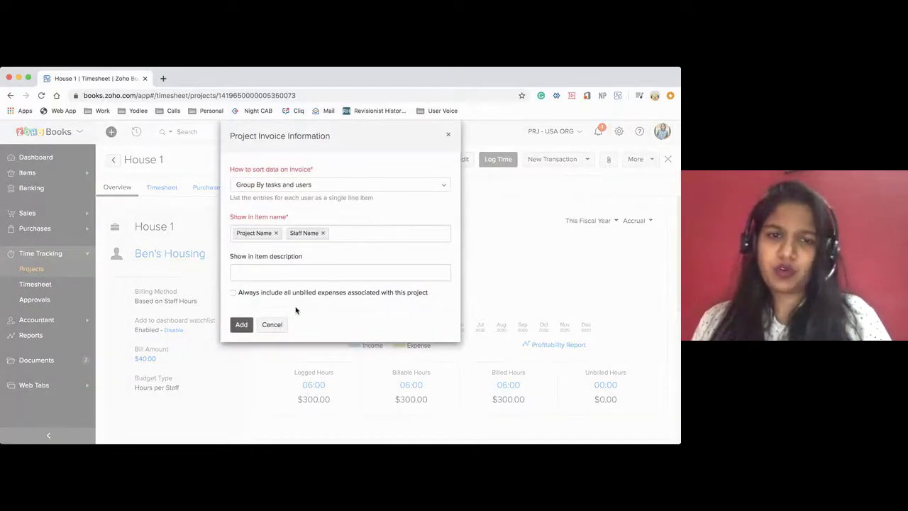
left_click(273, 325)
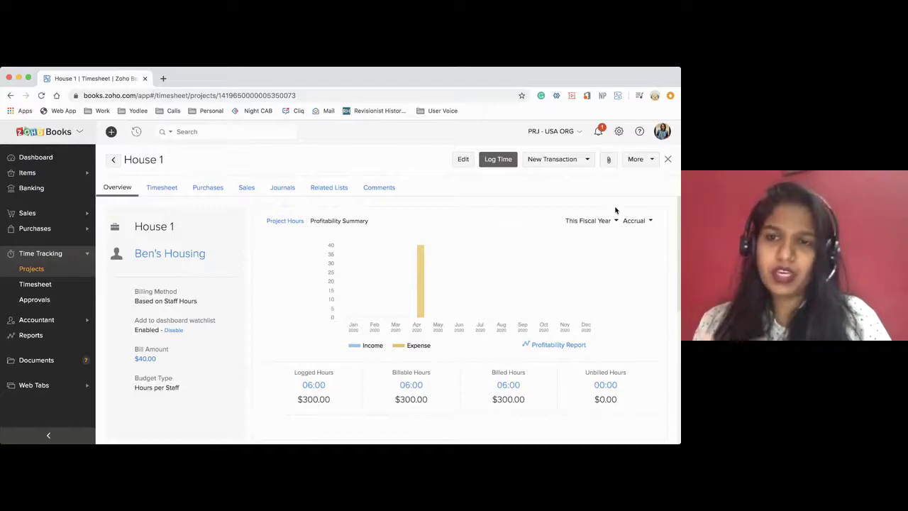
Start cloning House 1, abandon the Clone dialog, and reopen the More menu
left_click(642, 165)
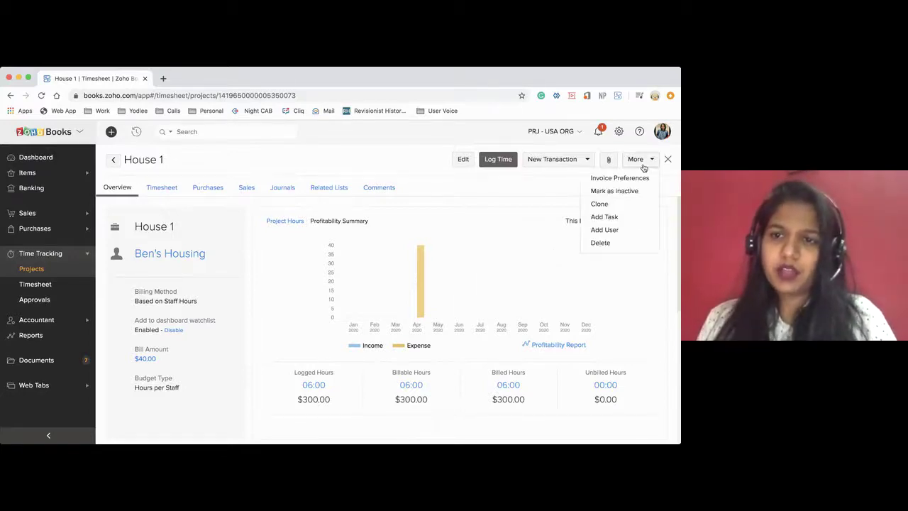
left_click(618, 205)
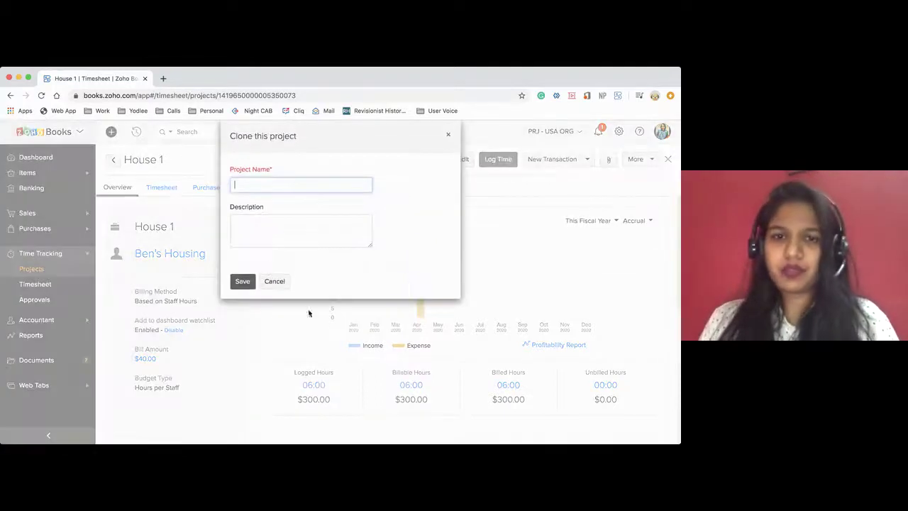
left_click(447, 135)
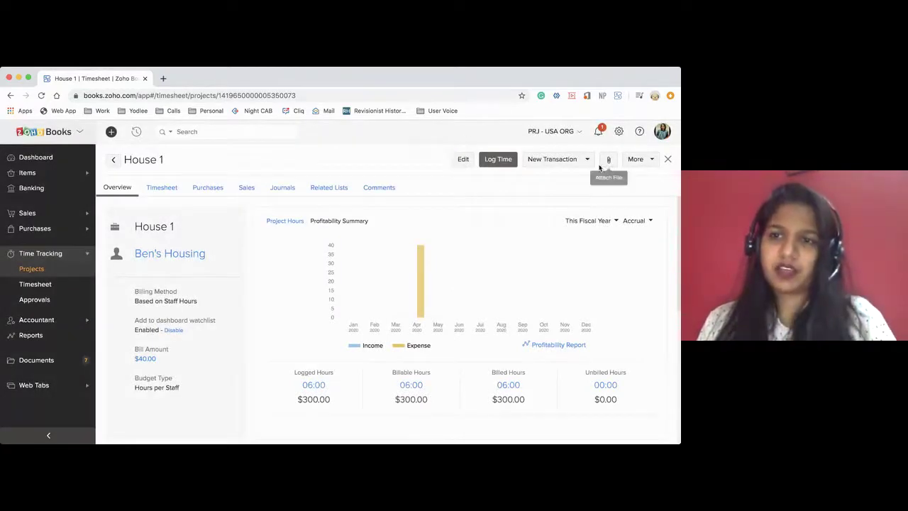
left_click(635, 159)
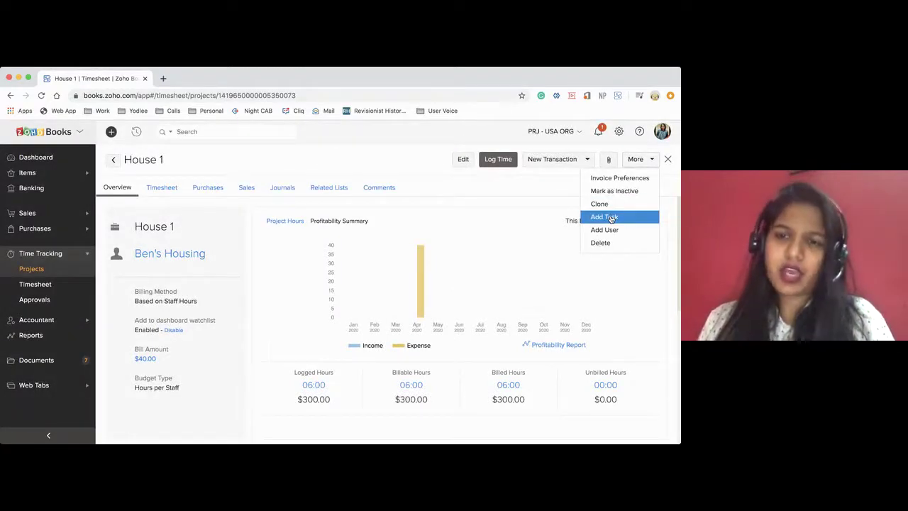
left_click(464, 159)
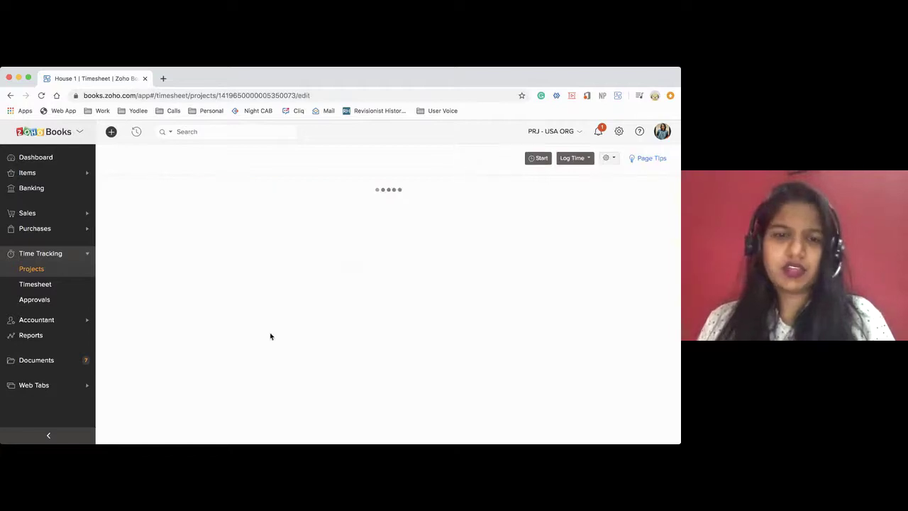
scroll(269, 332, "down", 10)
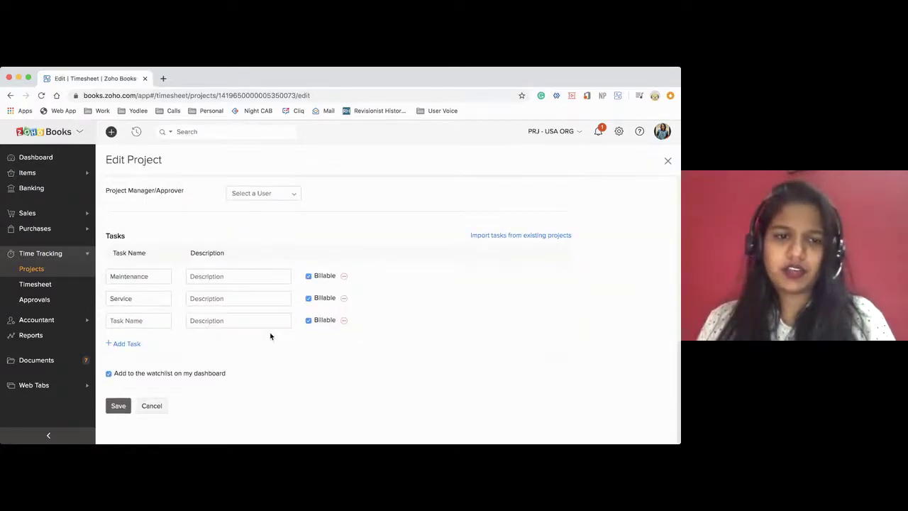
scroll(270, 336, "up", 5)
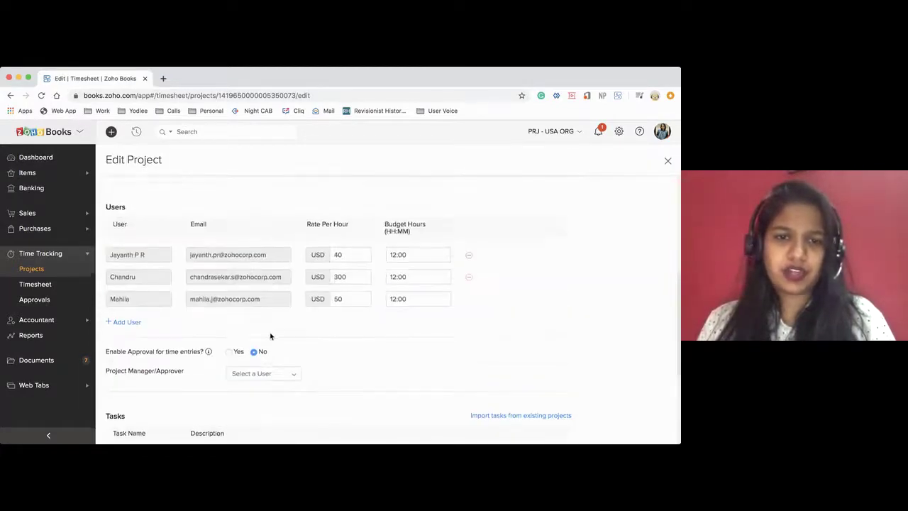
left_click(668, 160)
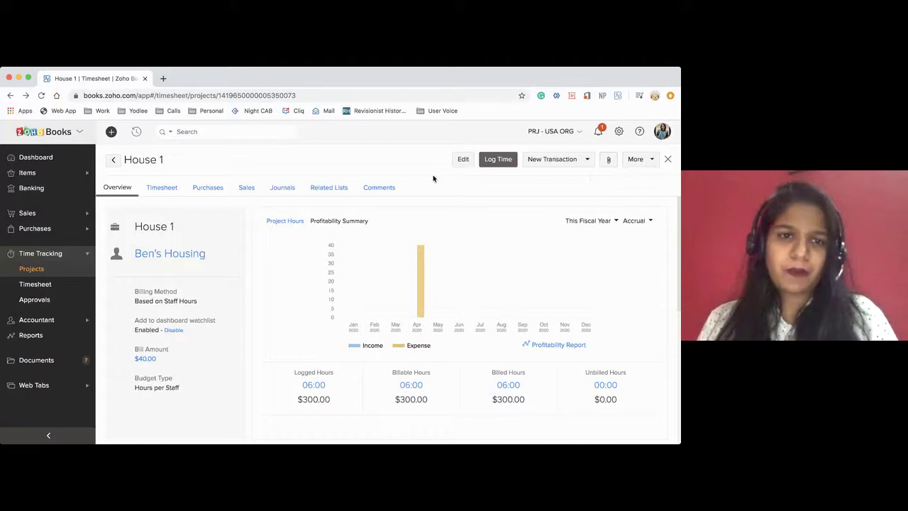
scroll(357, 247, "down", 1)
left_click(170, 189)
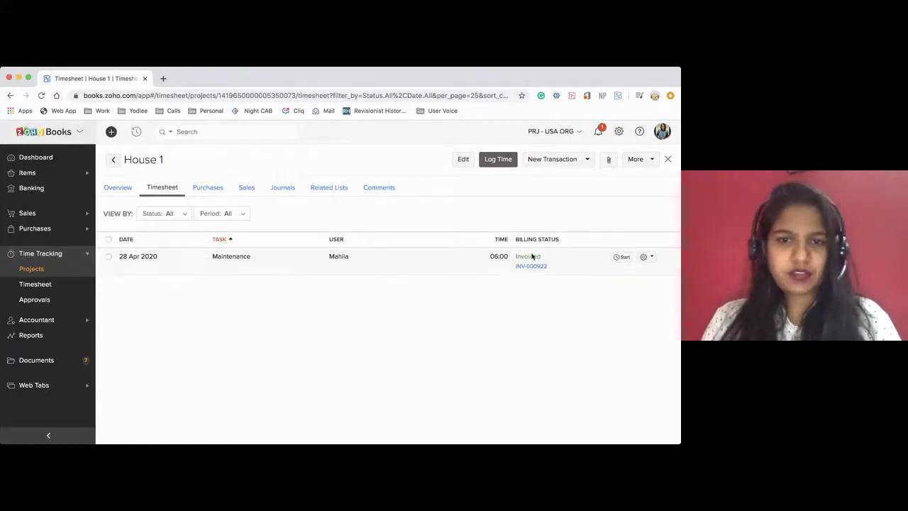
left_click(208, 190)
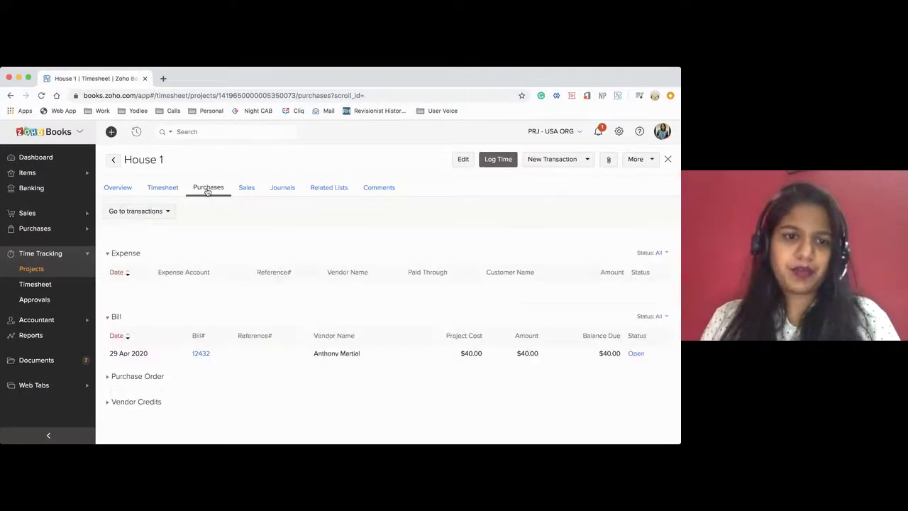
scroll(146, 389, "down", 1)
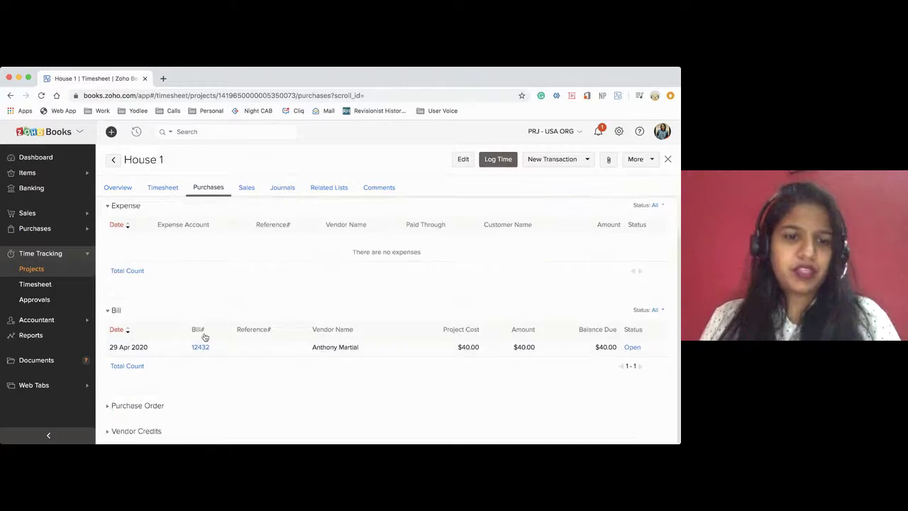
left_click_drag(109, 352, 178, 350)
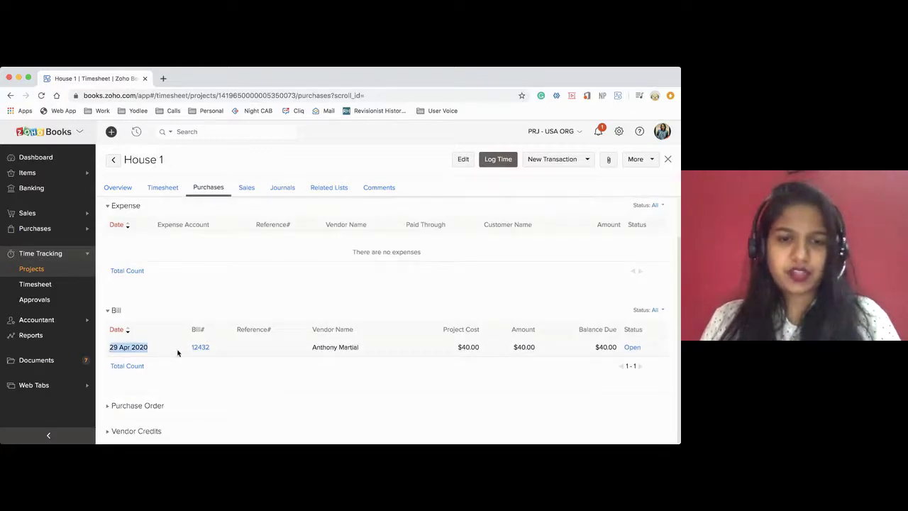
left_click(179, 351)
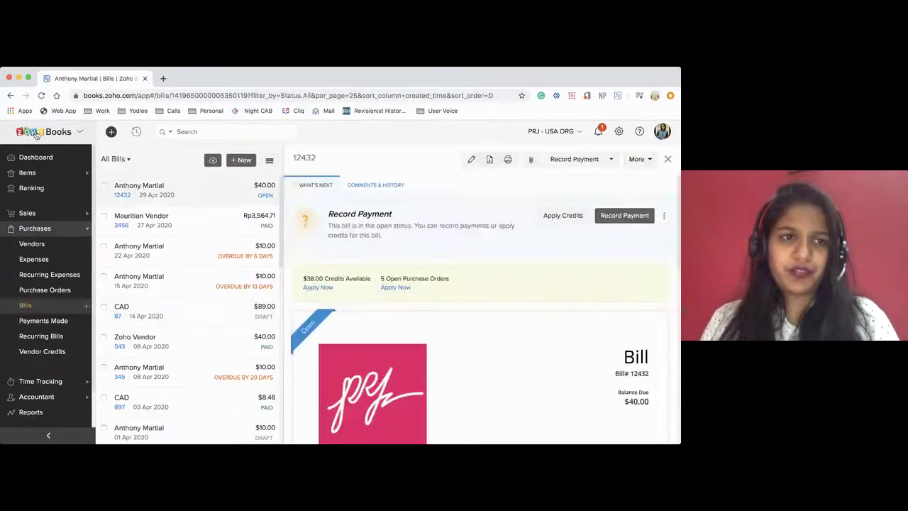
left_click(10, 95)
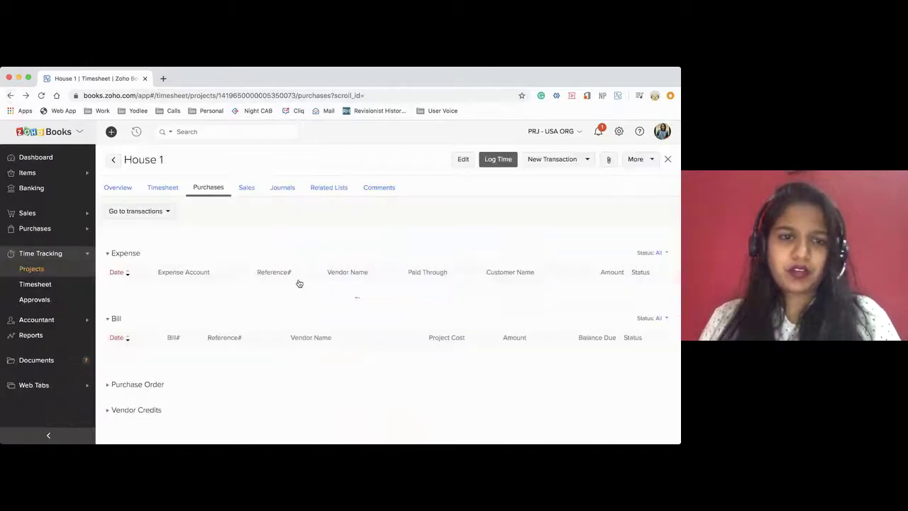
left_click(248, 193)
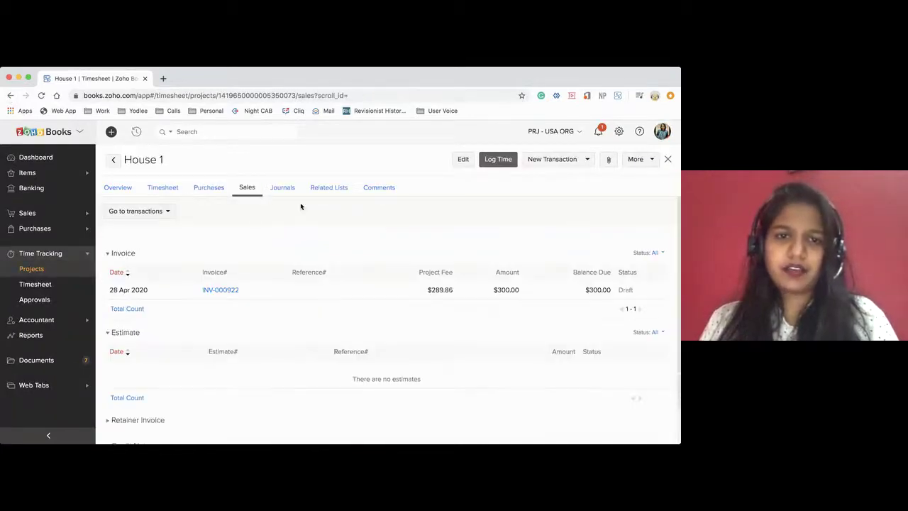
left_click(283, 190)
left_click(330, 190)
left_click(381, 190)
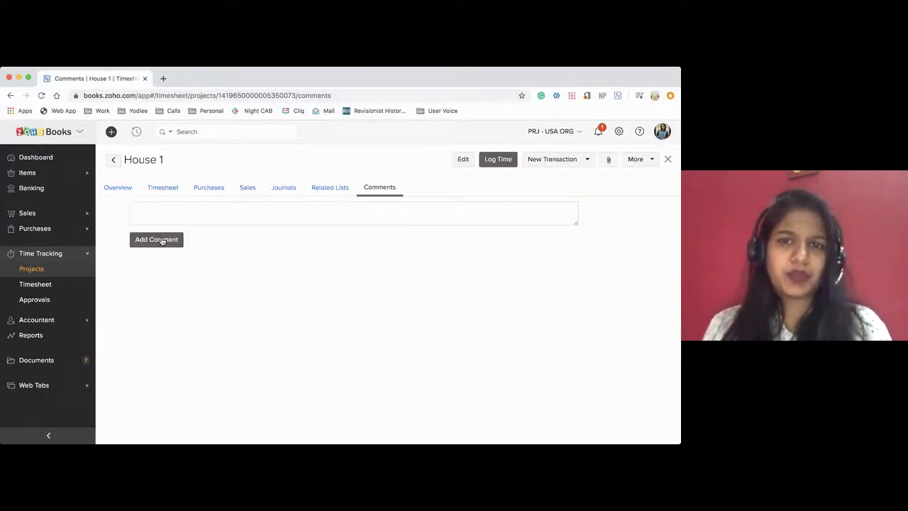
left_click(124, 190)
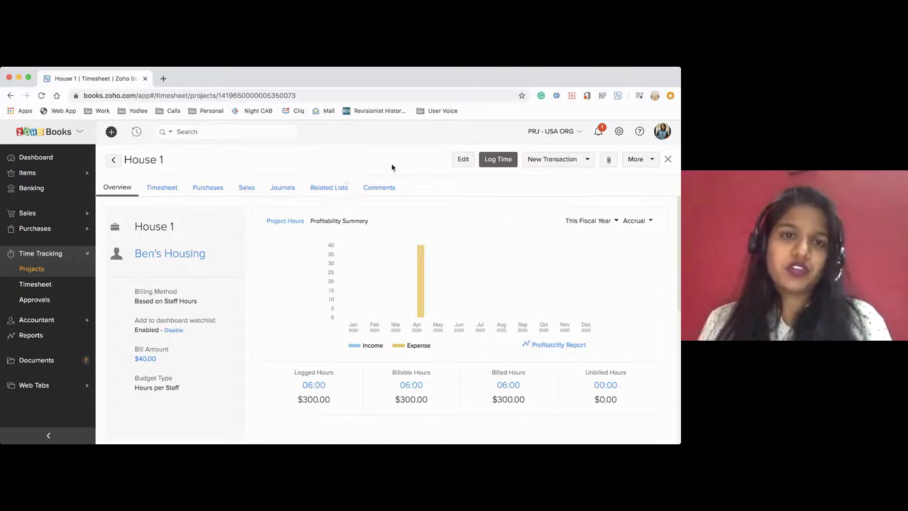
left_click(619, 131)
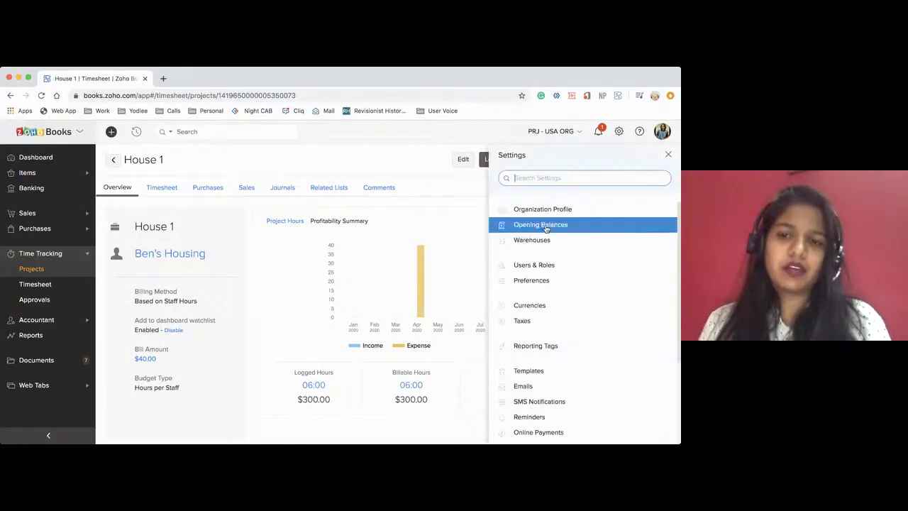
left_click(528, 280)
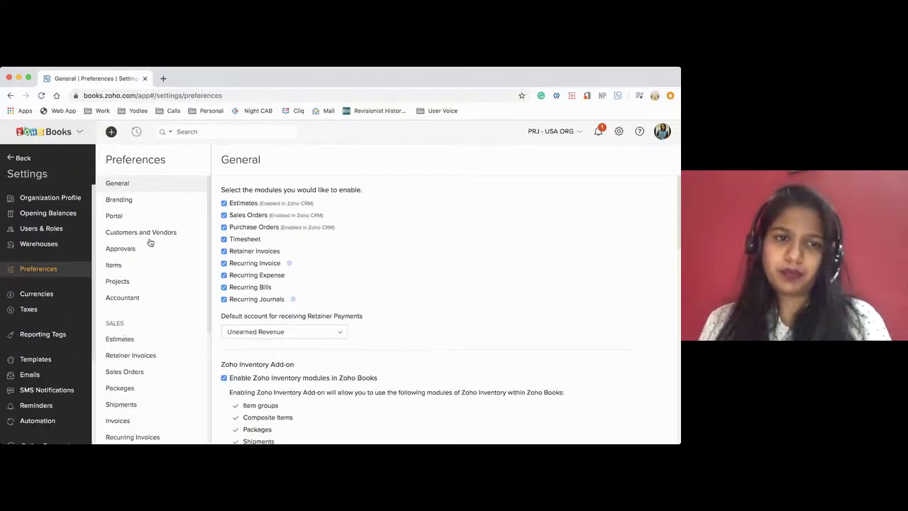
left_click(118, 199)
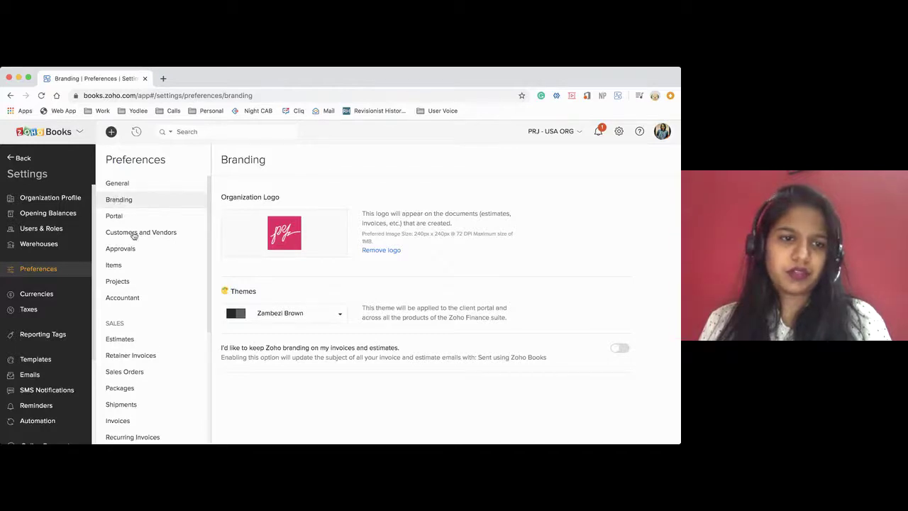
scroll(133, 234, "down", 3)
scroll(133, 235, "up", 3)
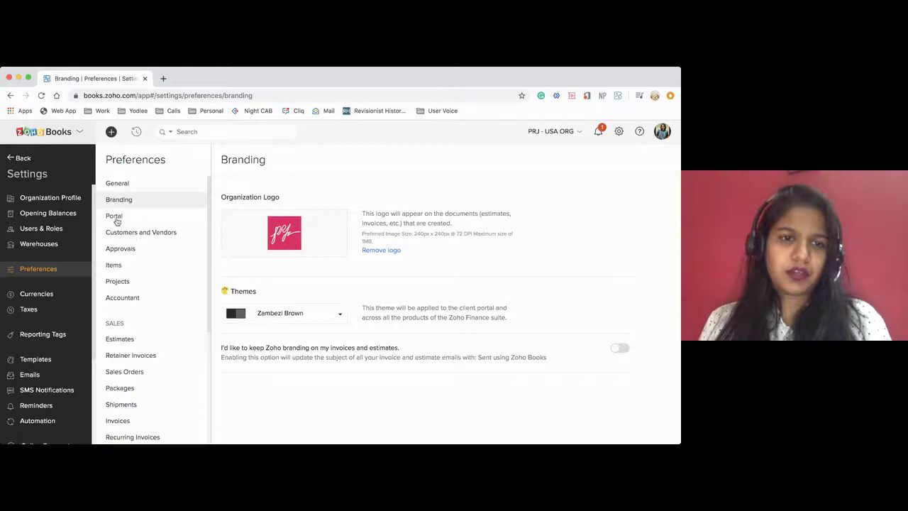
left_click(114, 217)
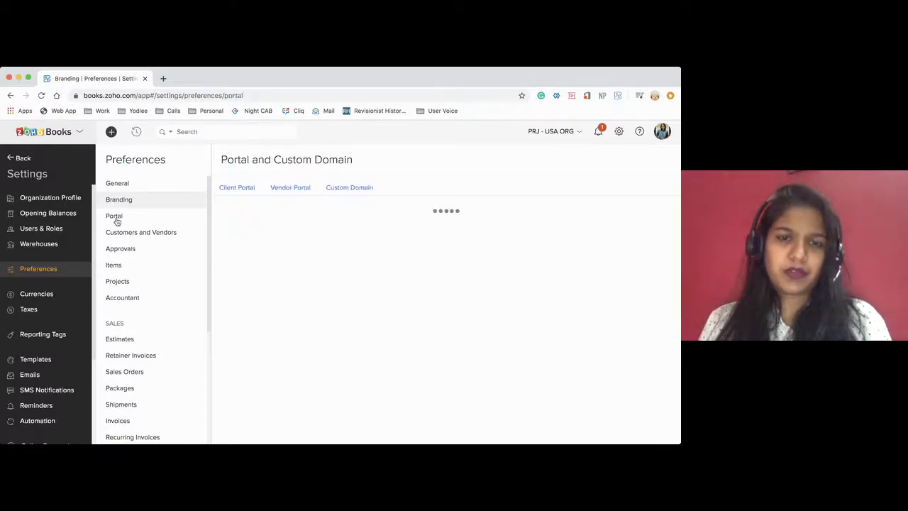
left_click(342, 187)
left_click(289, 187)
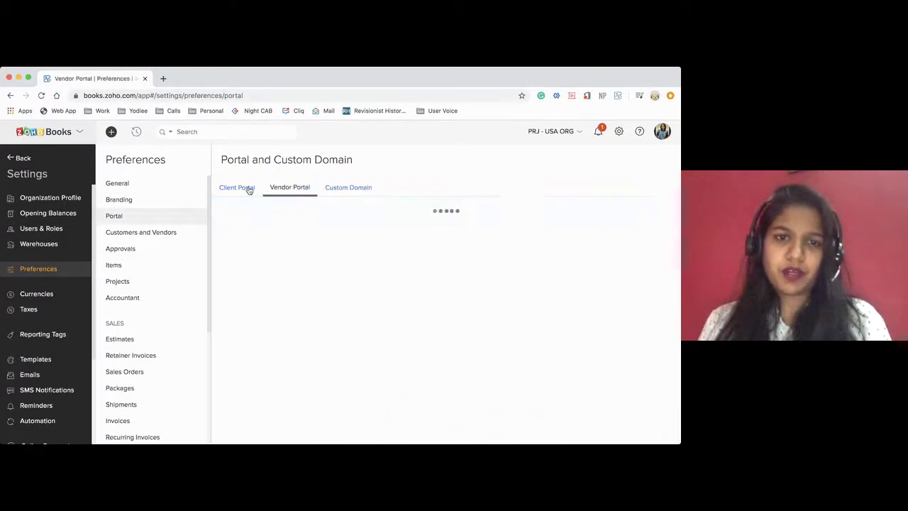
left_click(247, 188)
scroll(317, 318, "down", 1)
scroll(317, 319, "down", 5)
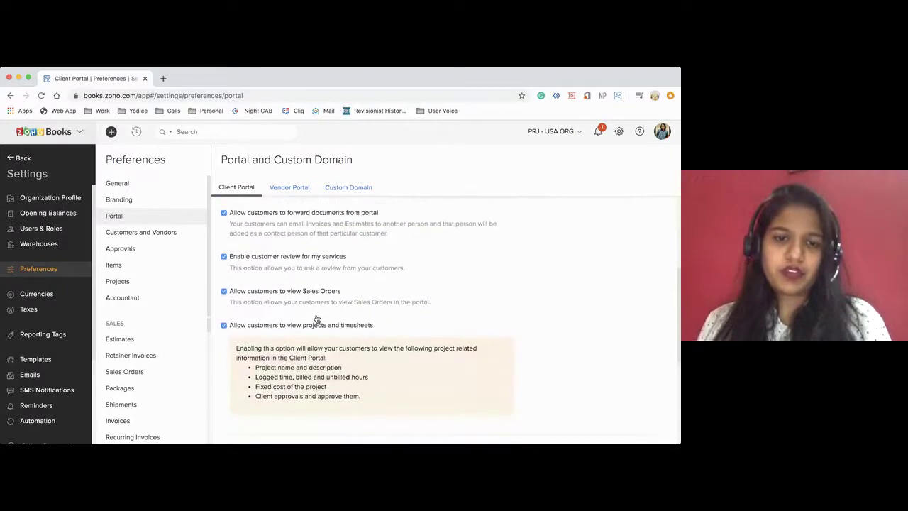
left_click_drag(255, 332, 384, 326)
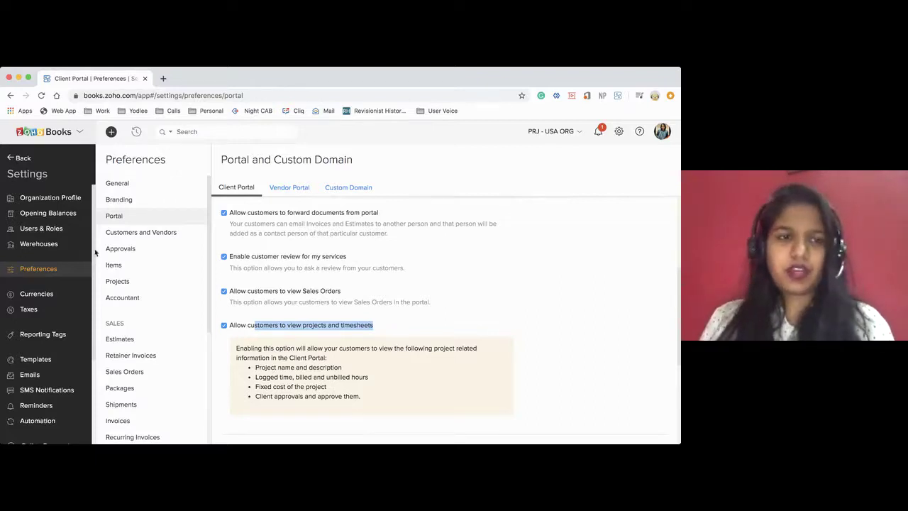
left_click(19, 157)
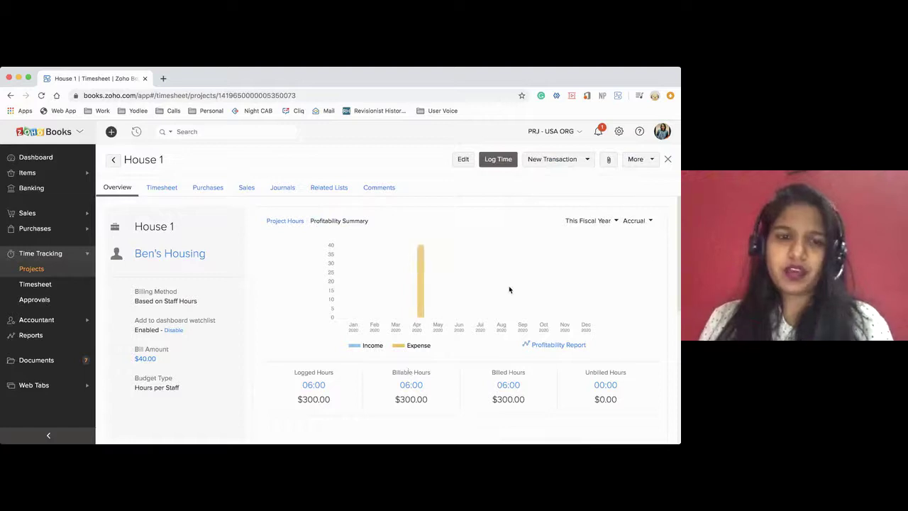
Open the Projects list and show the gear menu's export, import and preference options
scroll(399, 310, "down", 3)
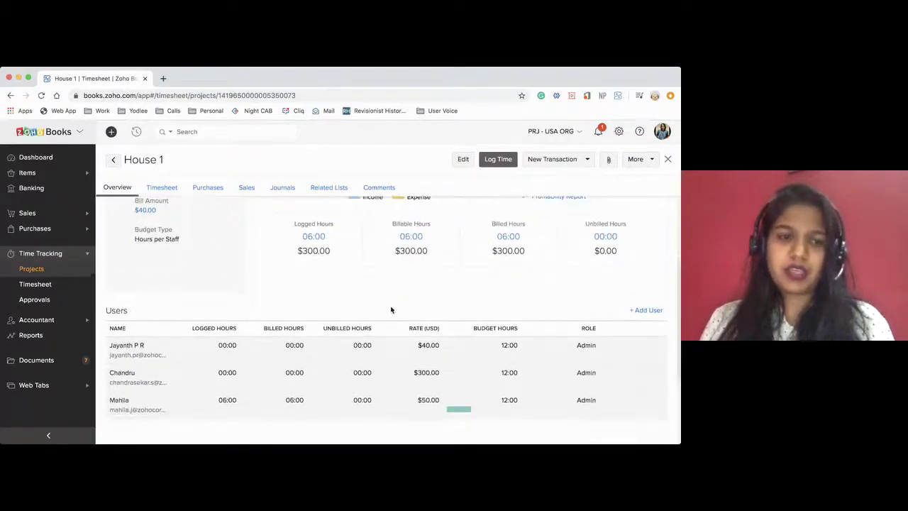
left_click(32, 269)
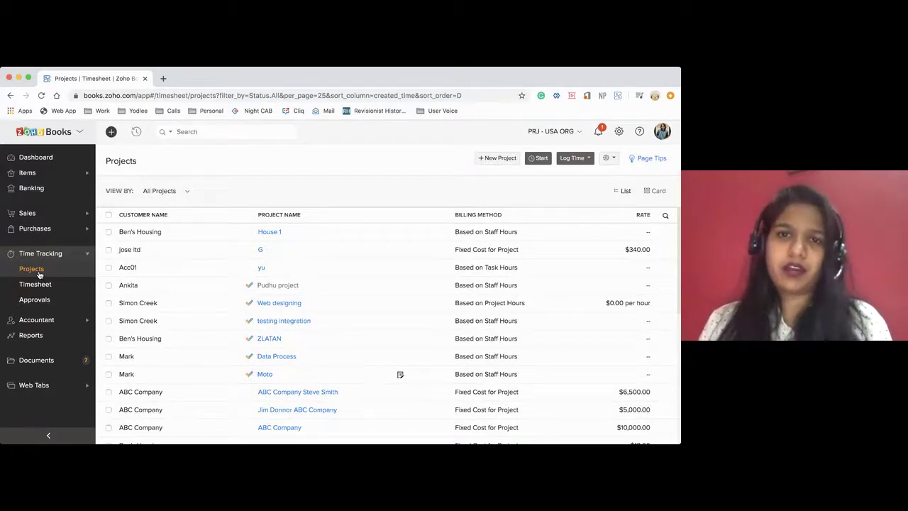
left_click(614, 158)
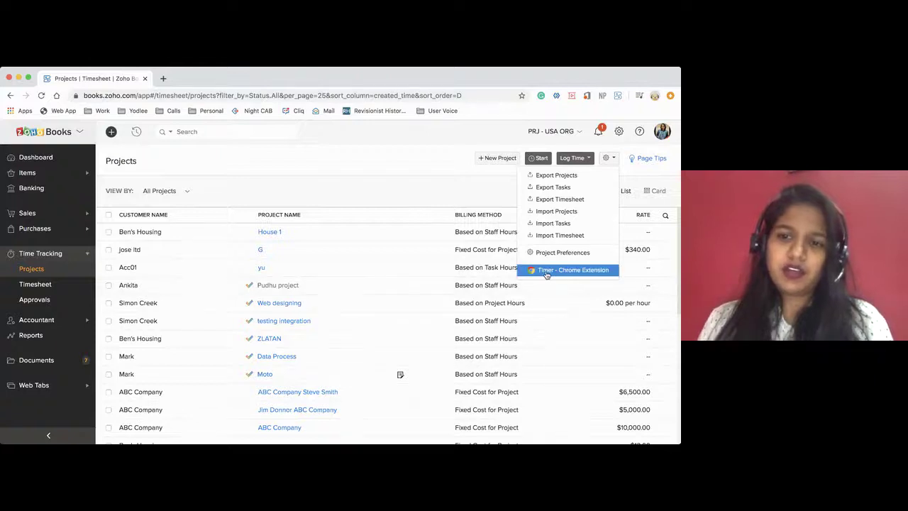
left_click(619, 97)
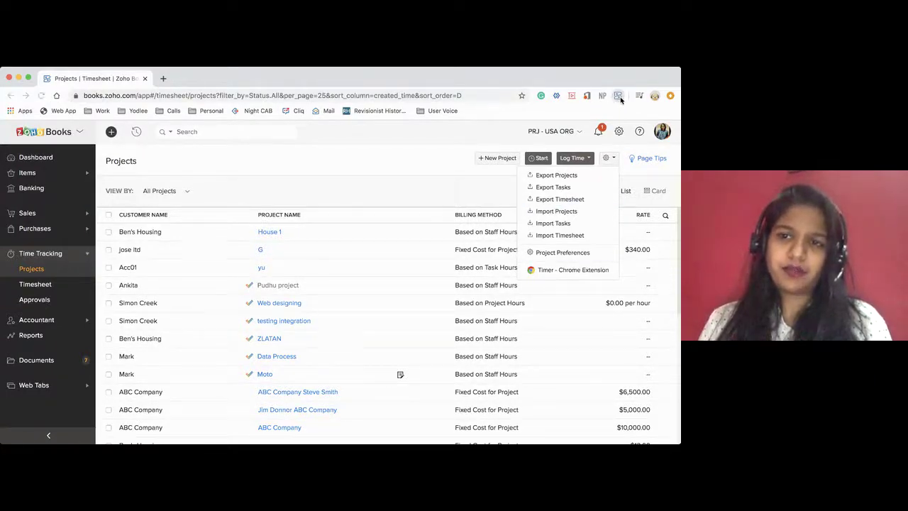
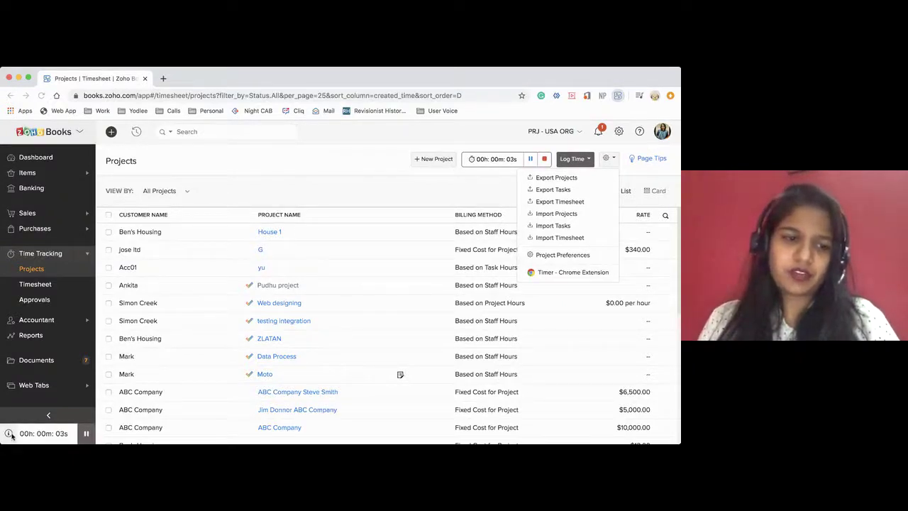
Pause and stop the House 1 Maintenance timer, then go to the All Timesheet list
mouse_move(19, 435)
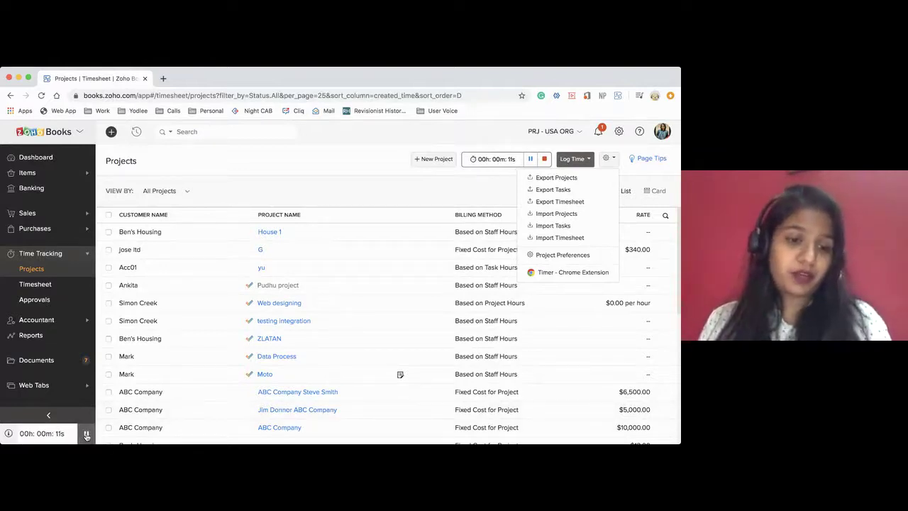
left_click(86, 434)
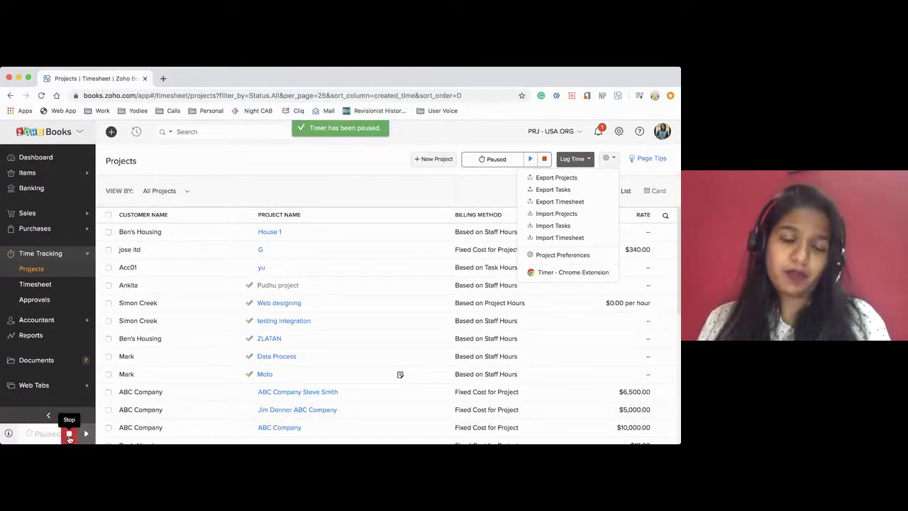
left_click(68, 435)
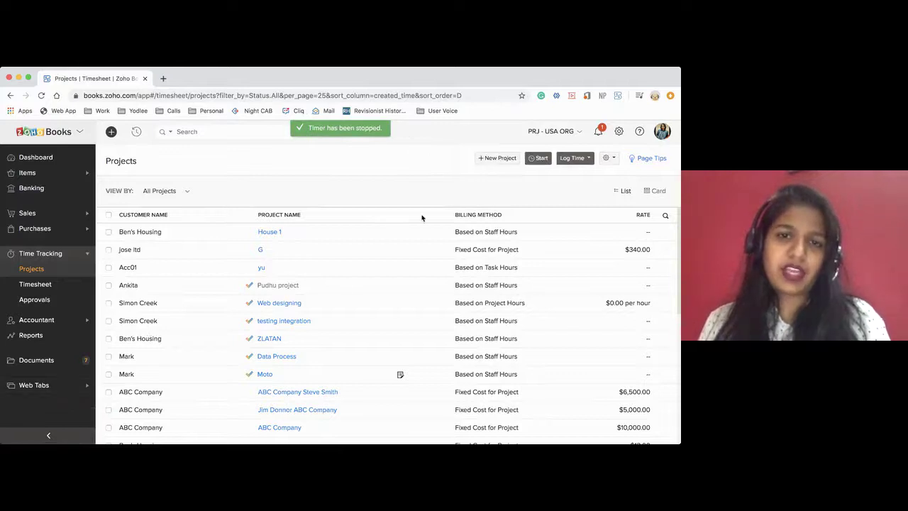
left_click(41, 285)
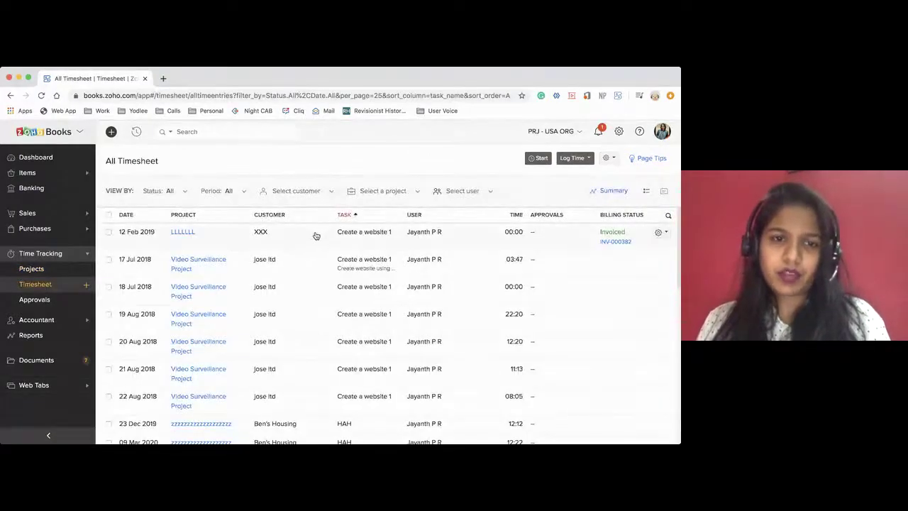
Open House 1's Timesheet tab and view a 28 Apr 2020 Maintenance entry without changes
left_click(55, 269)
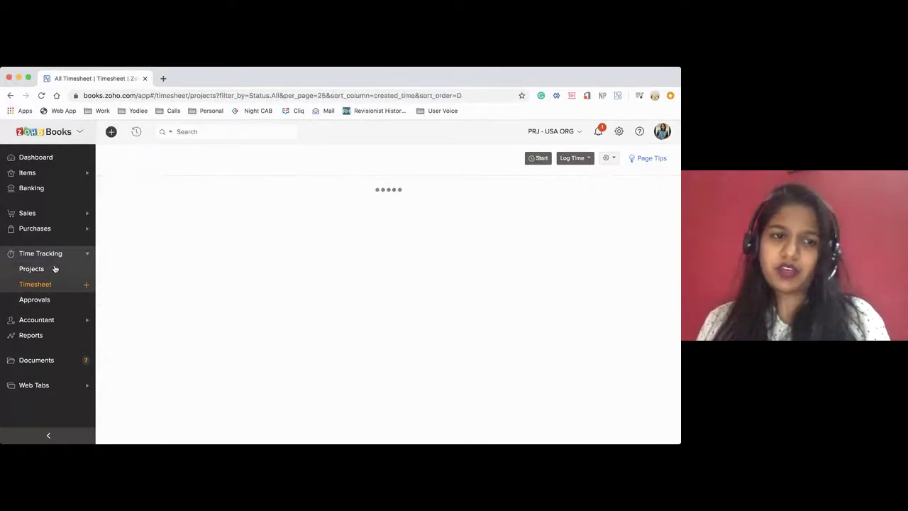
left_click(211, 230)
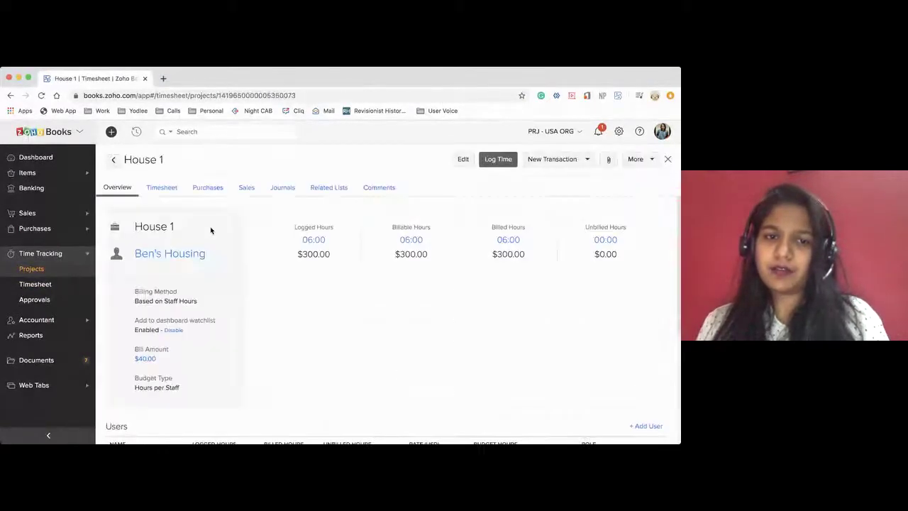
left_click(166, 188)
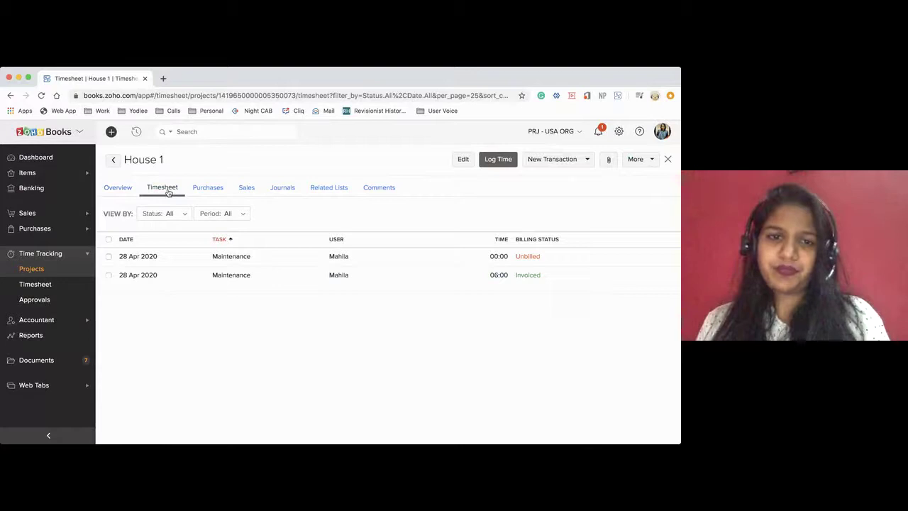
left_click(525, 260)
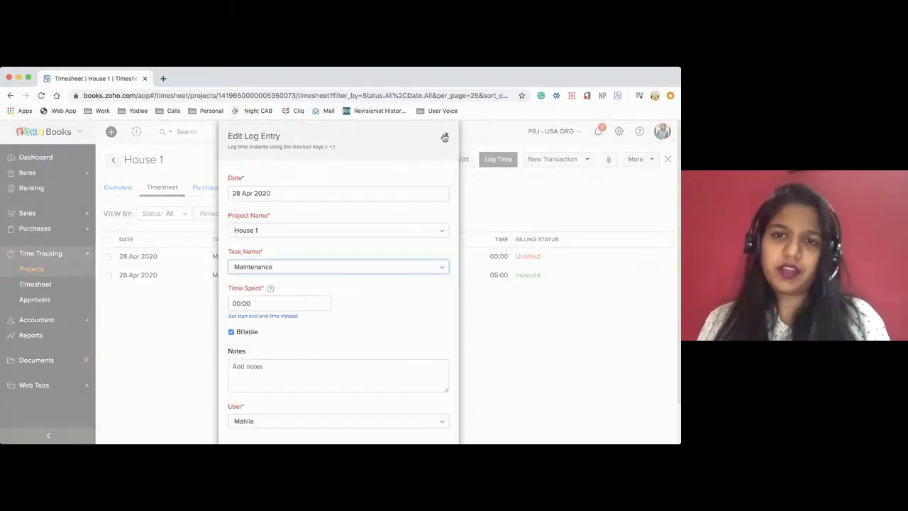
left_click(445, 137)
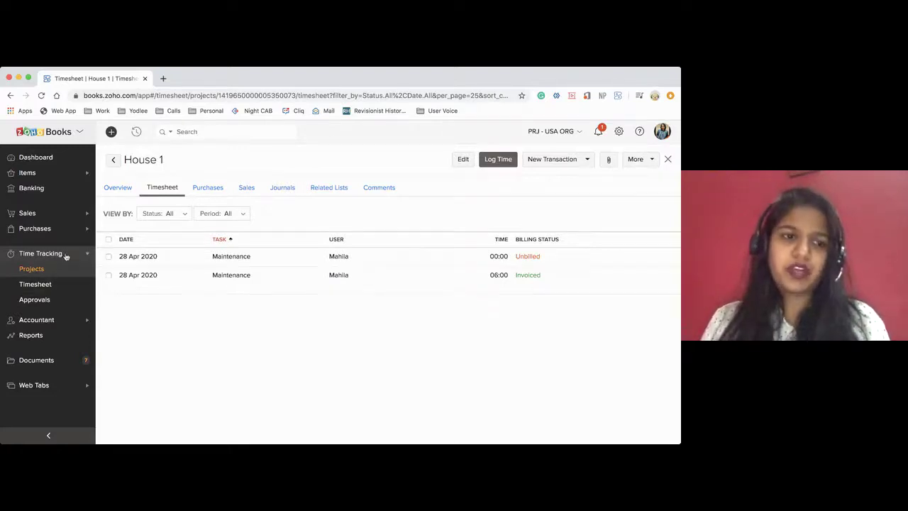
Go to Settings > Integrations and show details for the Zoho Projects app integration
left_click(621, 131)
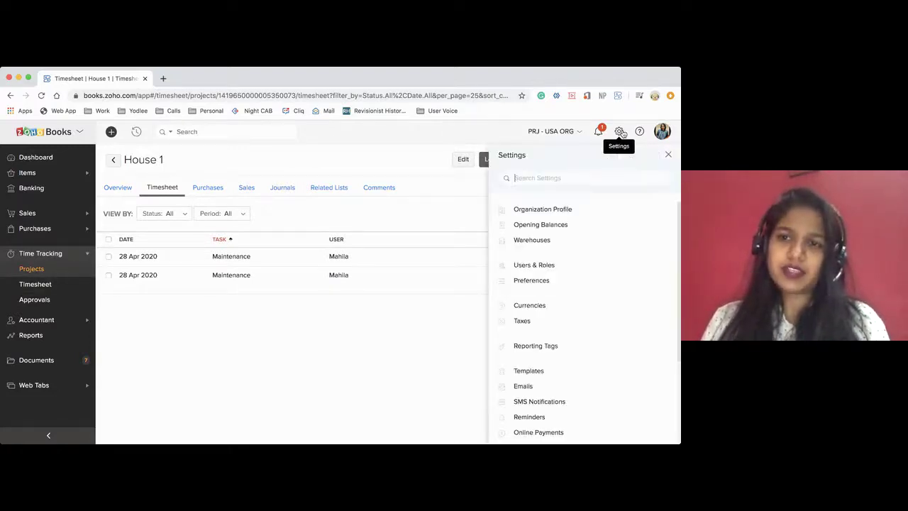
scroll(571, 324, "down", 2)
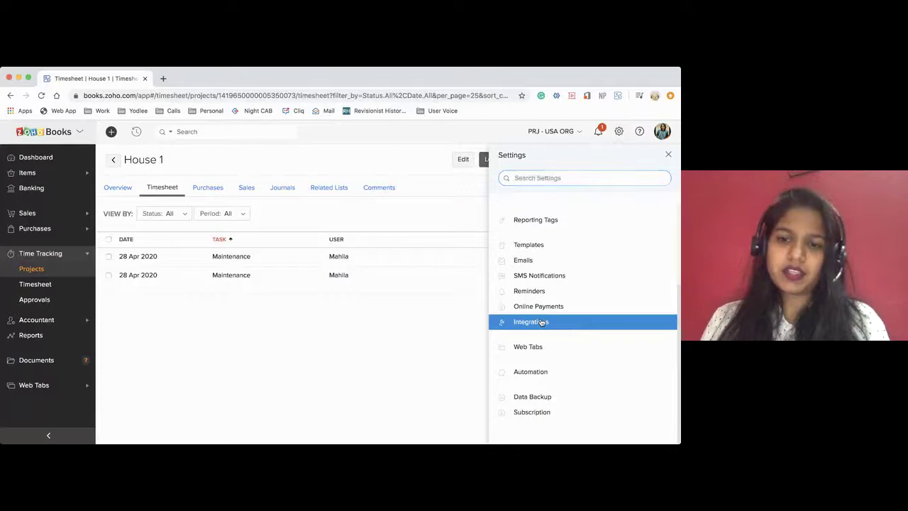
left_click(542, 323)
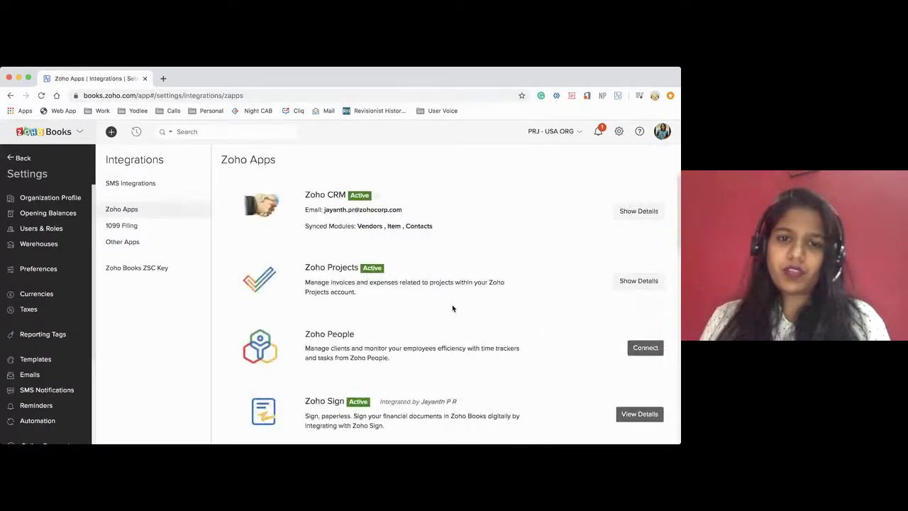
scroll(409, 356, "down", 3)
scroll(409, 355, "down", 2)
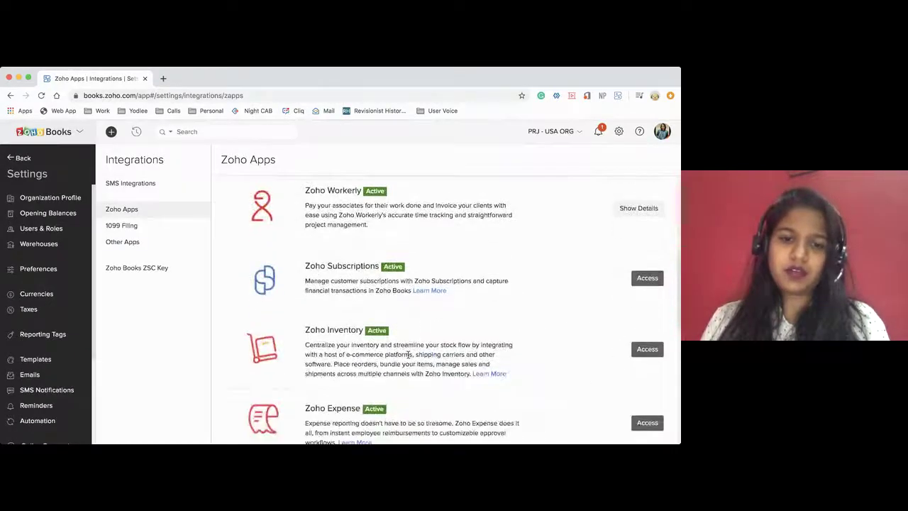
scroll(409, 355, "up", 5)
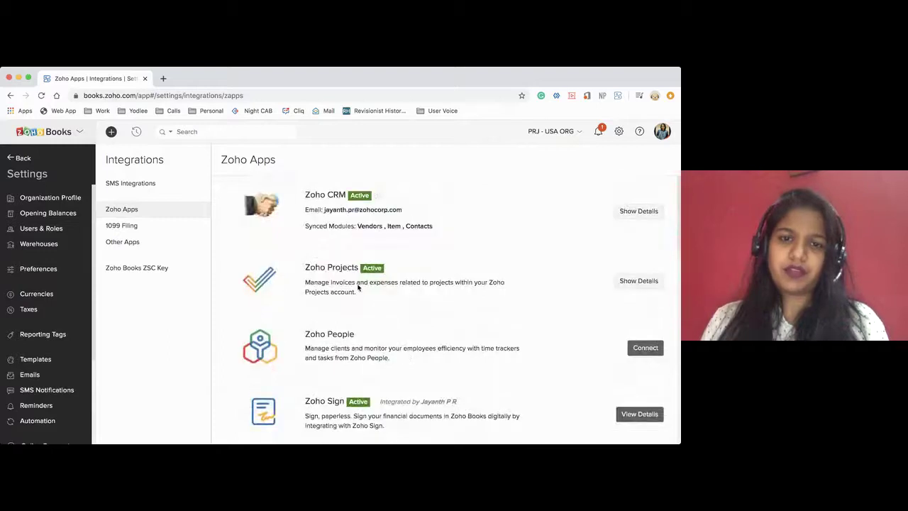
left_click_drag(310, 266, 357, 270)
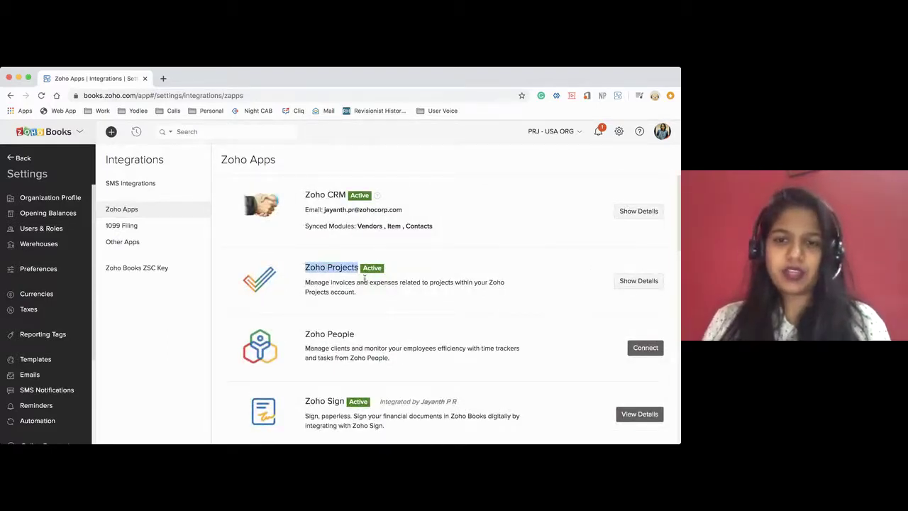
left_click(627, 283)
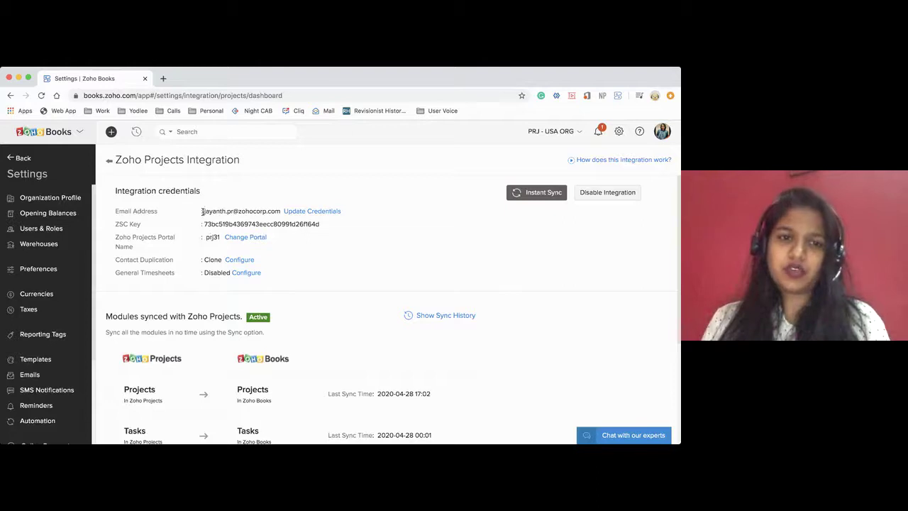
Review the connected account details and open the Contact Duplication preferences, currently Clone
left_click_drag(202, 211, 282, 213)
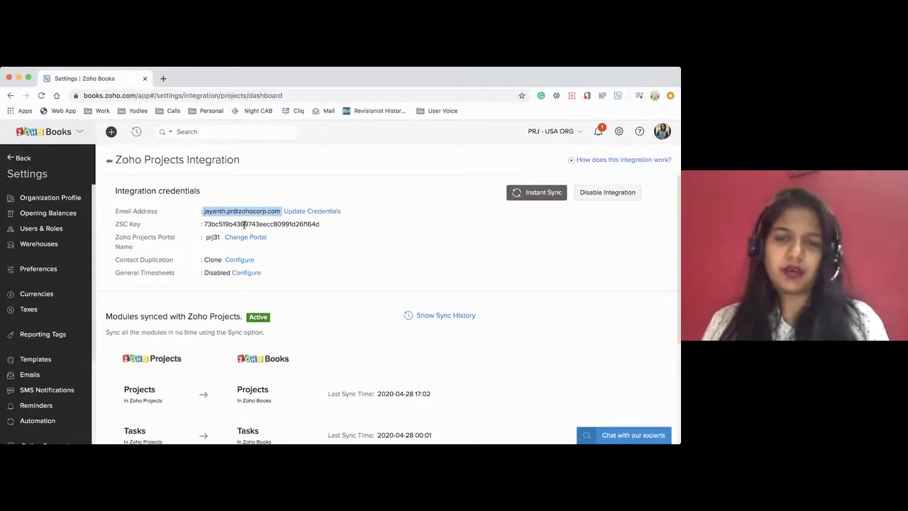
left_click_drag(204, 222, 327, 225)
scroll(306, 265, "down", 1)
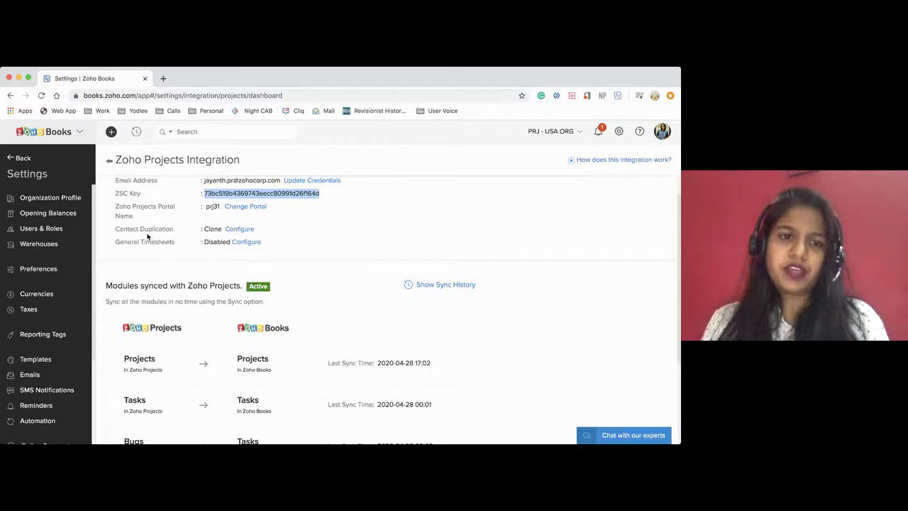
double_click(123, 230)
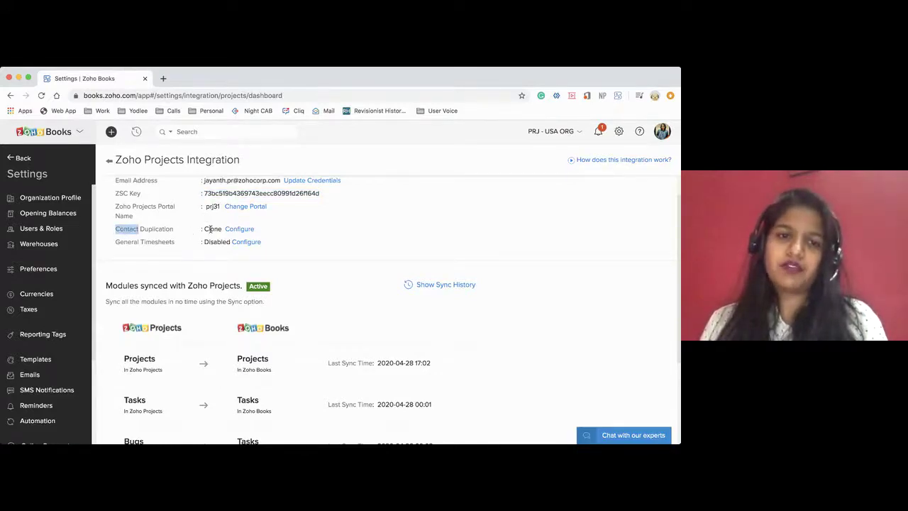
left_click(241, 229)
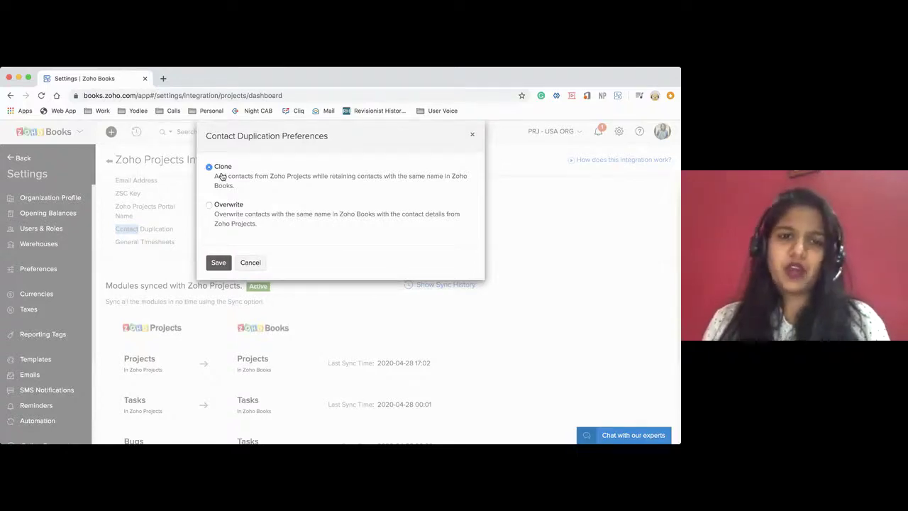
Cancel the duplication preferences, dismiss the General Timesheets sync prompt, and review the synced modules
left_click(251, 264)
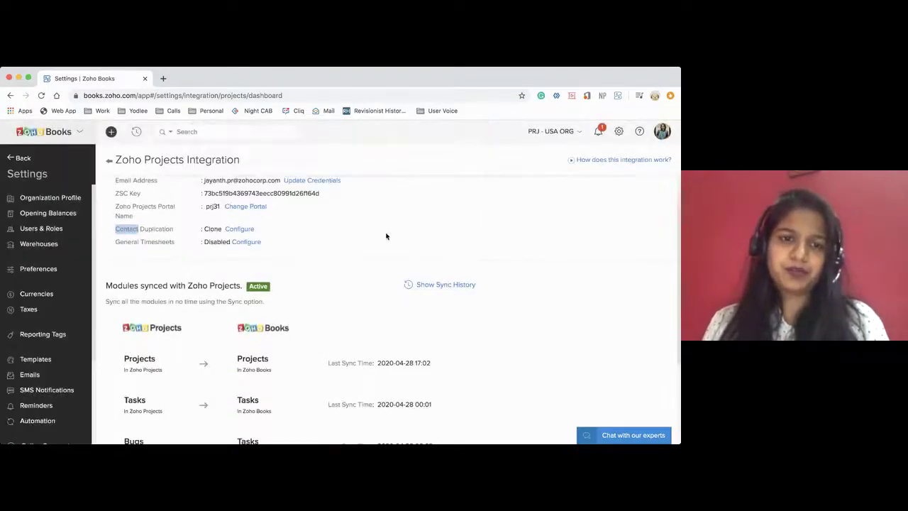
scroll(386, 237, "down", 1)
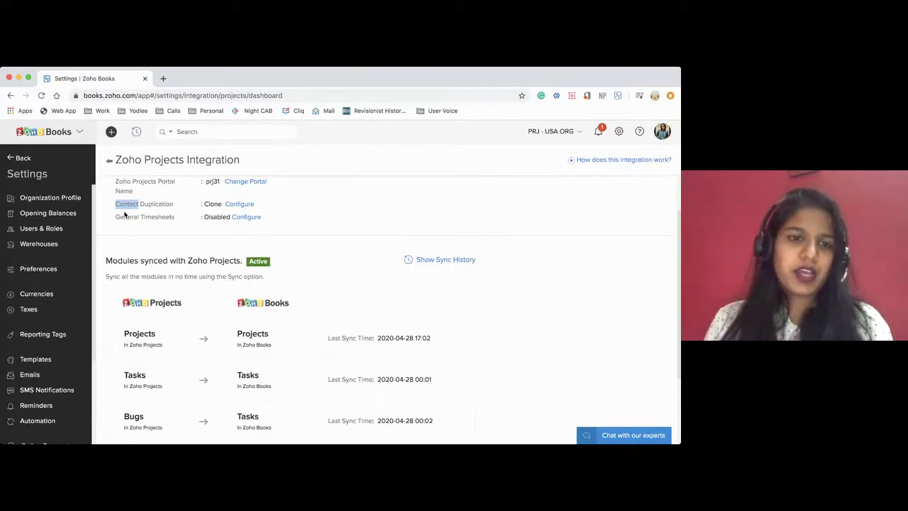
left_click(247, 218)
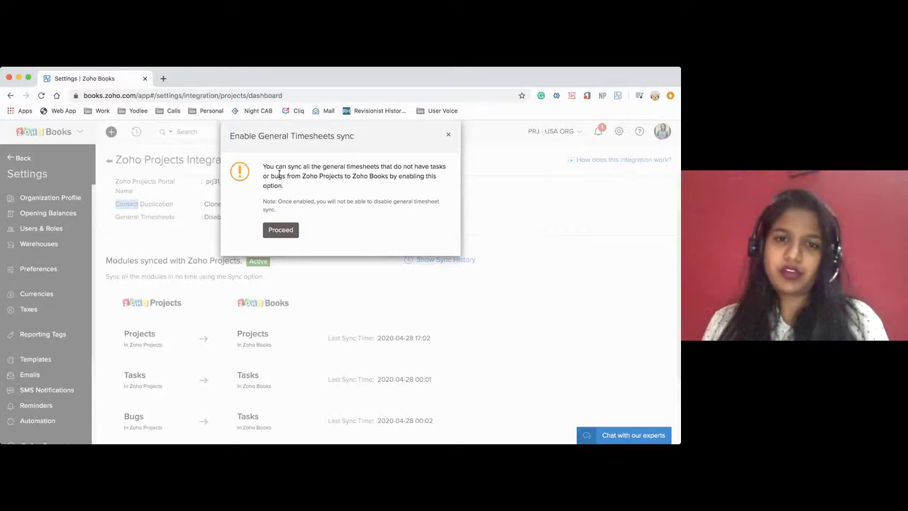
left_click(449, 135)
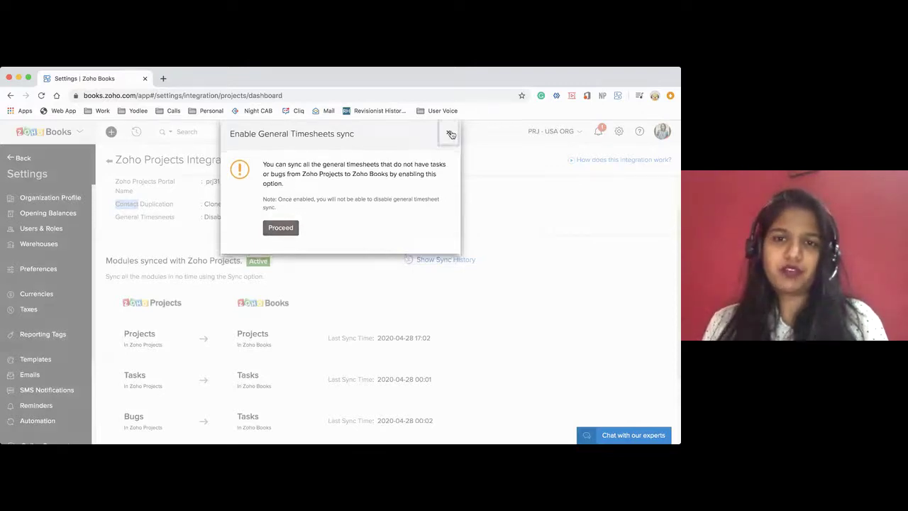
scroll(259, 271, "down", 3)
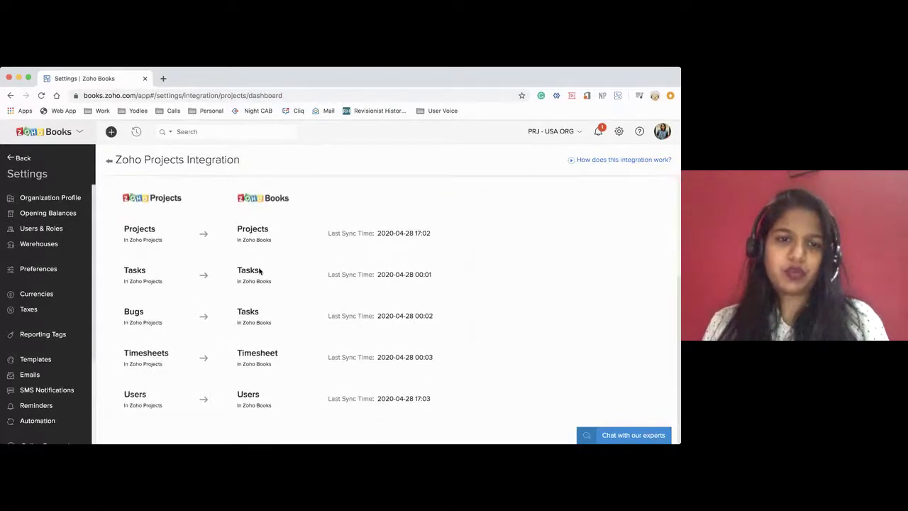
scroll(255, 228, "up", 1)
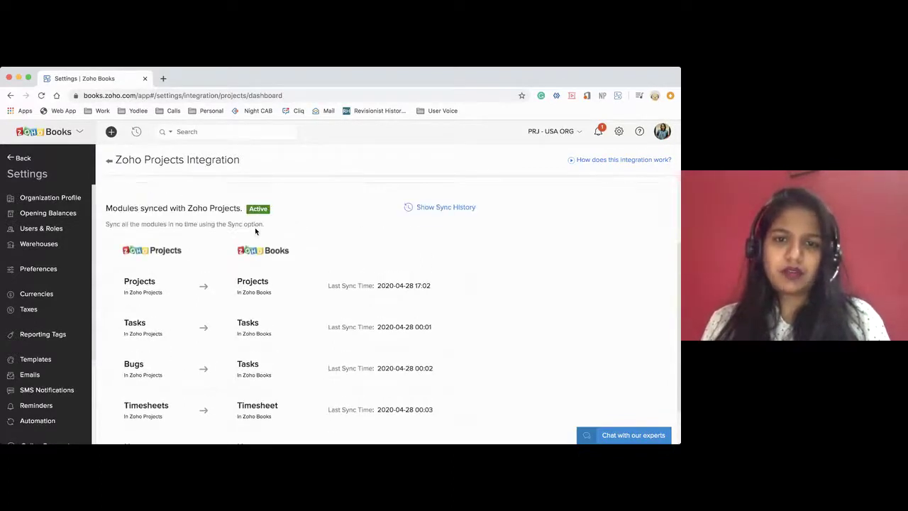
scroll(356, 253, "down", 1)
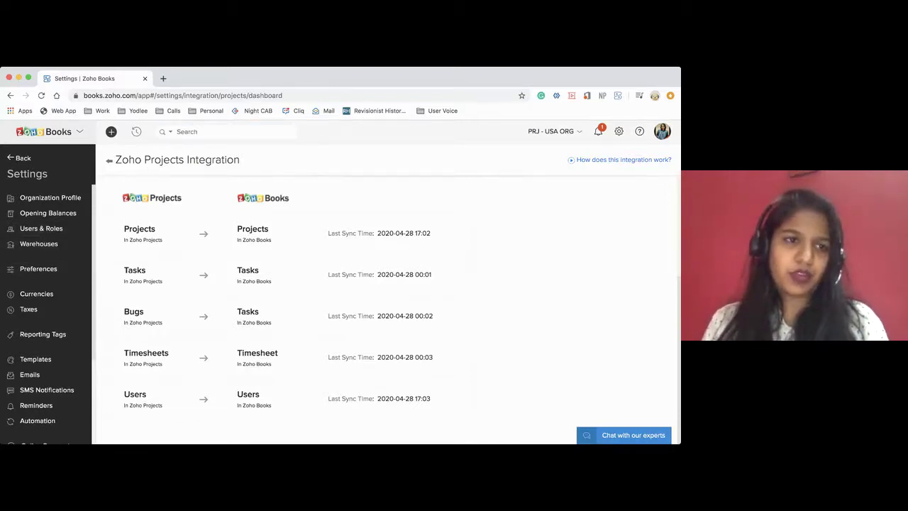
Switch from Zoho Books to the Zoho Projects Chrome window with Cmd+Tab
key("super+Tab")
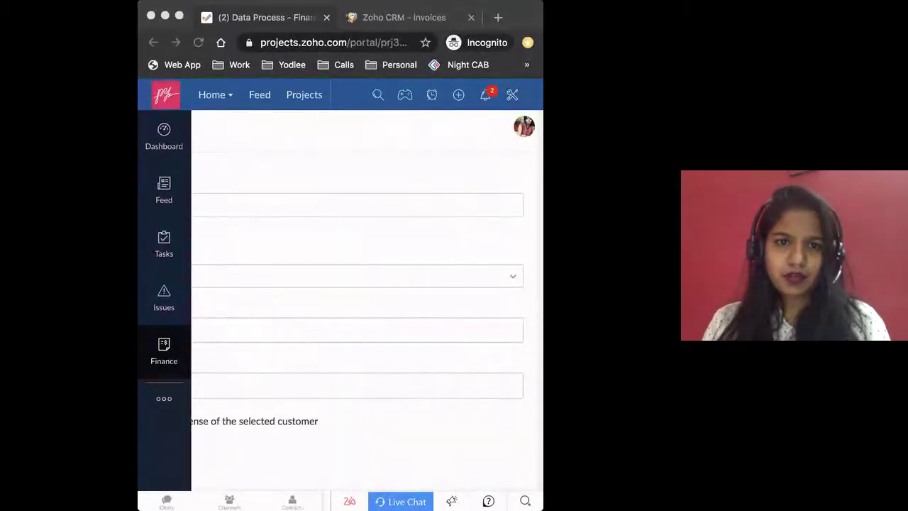
Maximize the Zoho Projects browser window and close the open new invoice form
left_click(513, 19)
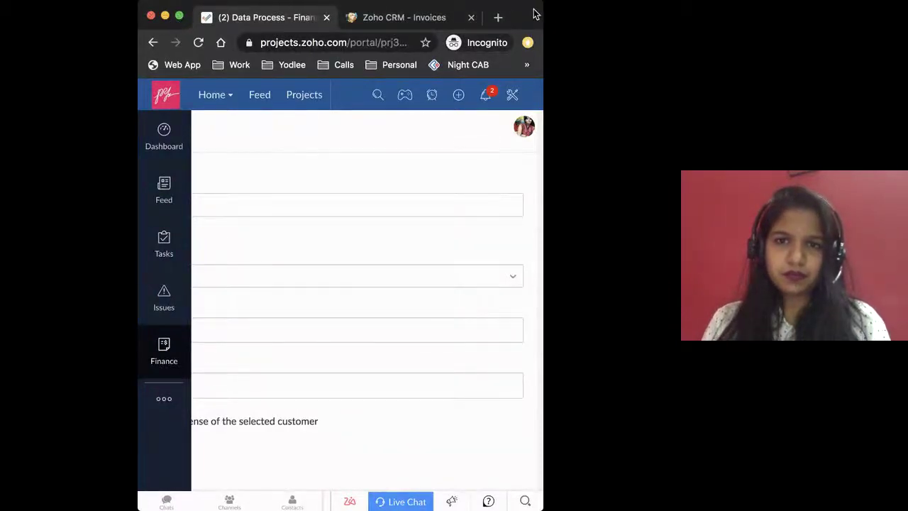
double_click(534, 10)
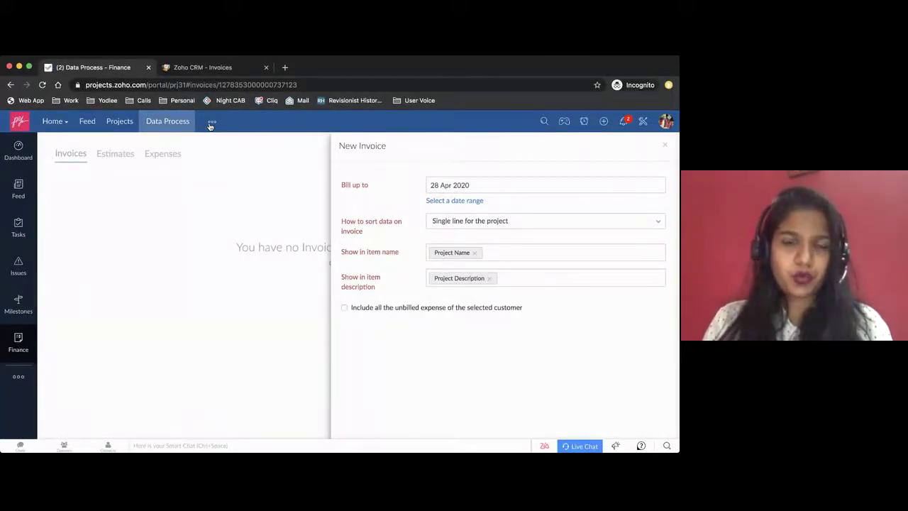
left_click(665, 144)
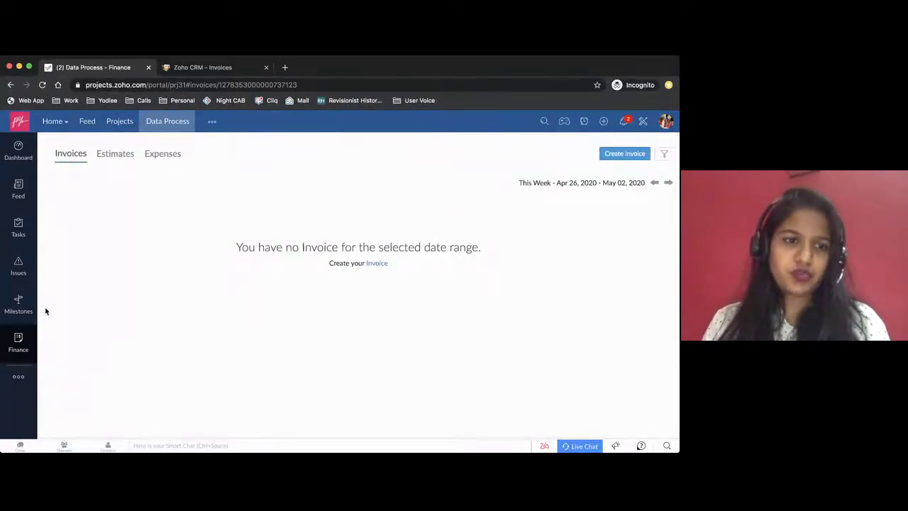
Open Data Process from the all-projects list and go to its Finance section
left_click(211, 124)
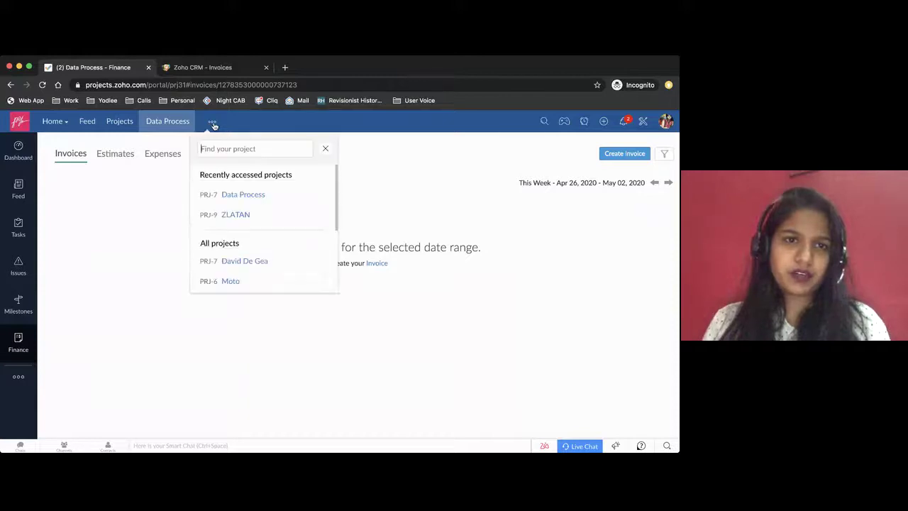
left_click(112, 123)
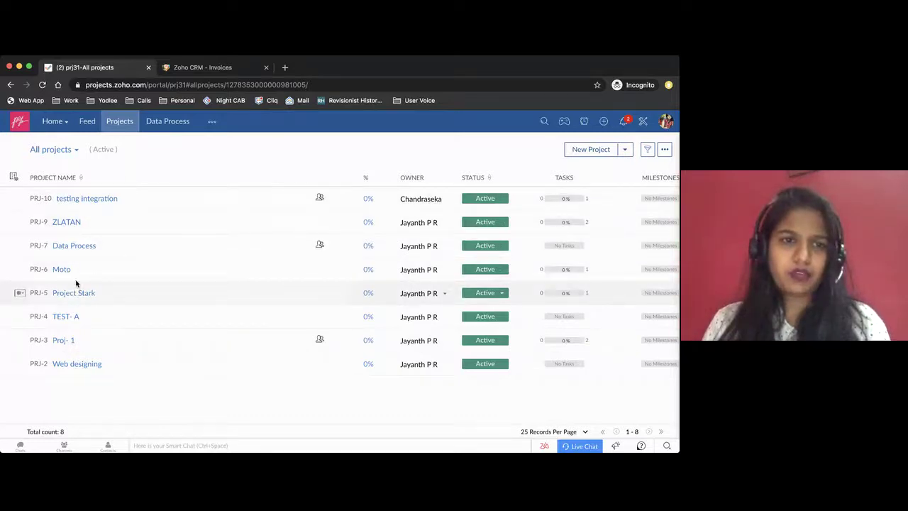
left_click(70, 247)
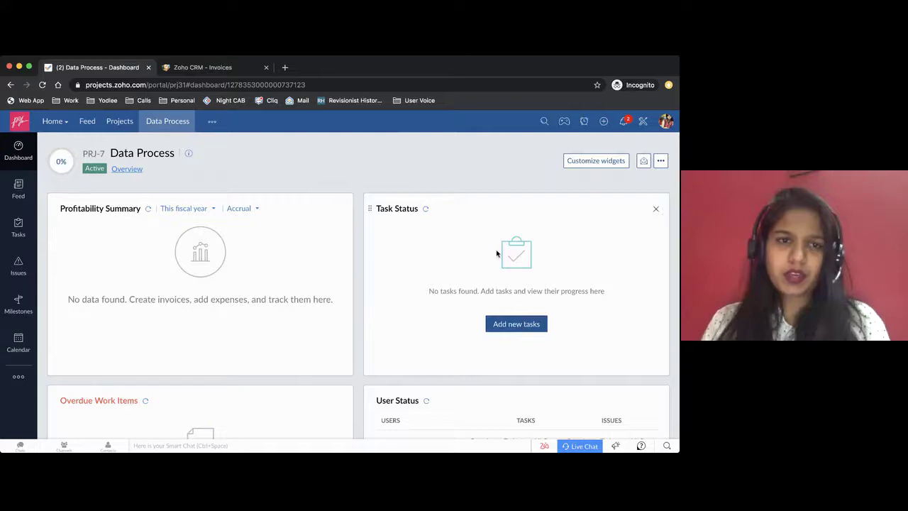
left_click(18, 381)
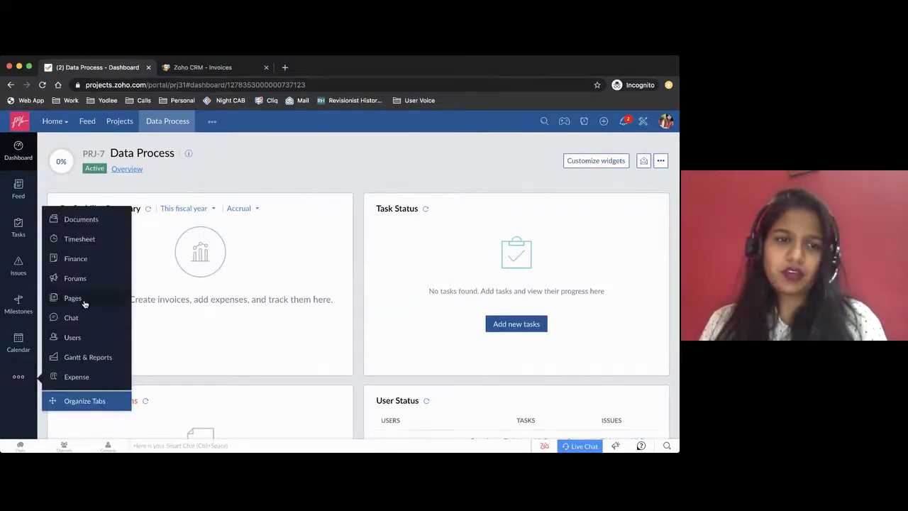
left_click(75, 260)
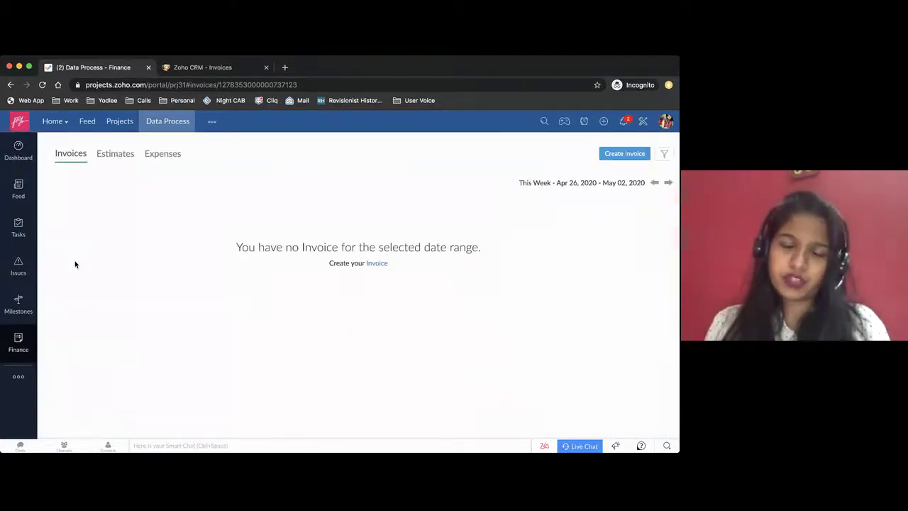
Create a new invoice billing a date range starting 01 Jan 2020
left_click(624, 155)
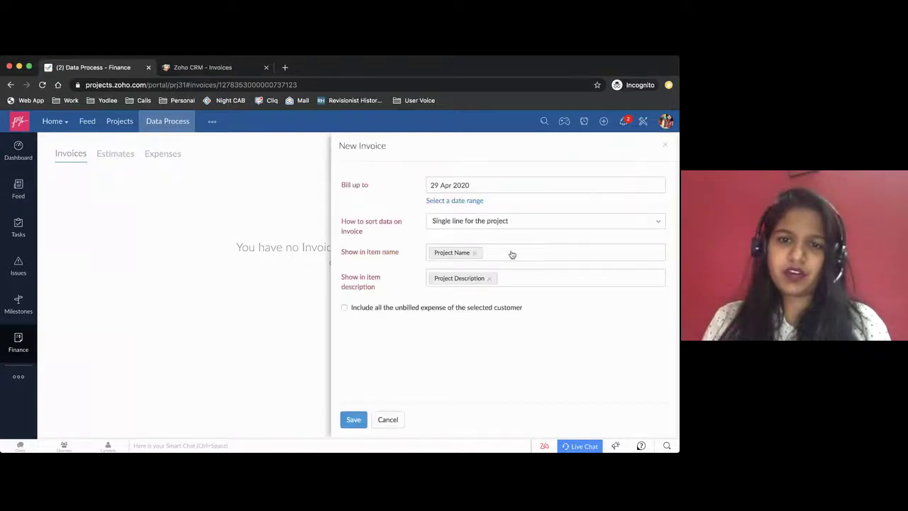
left_click(436, 201)
left_click(472, 185)
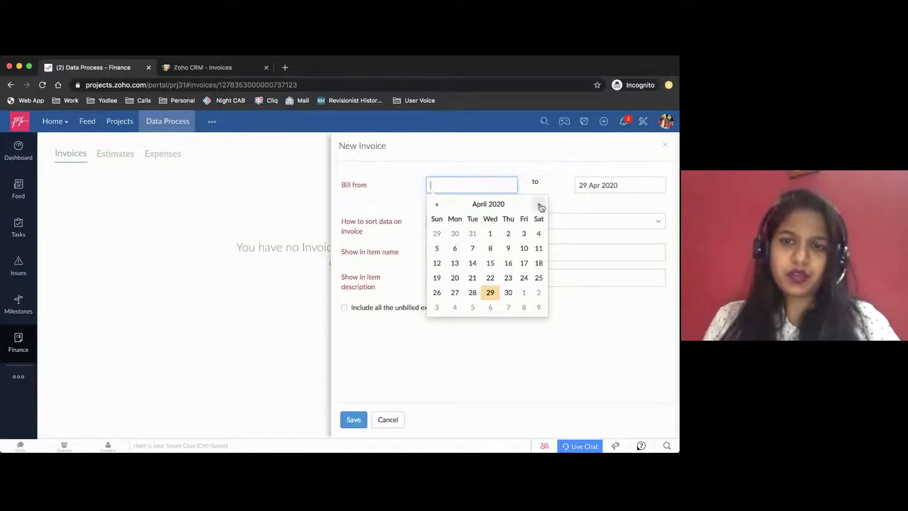
type("1")
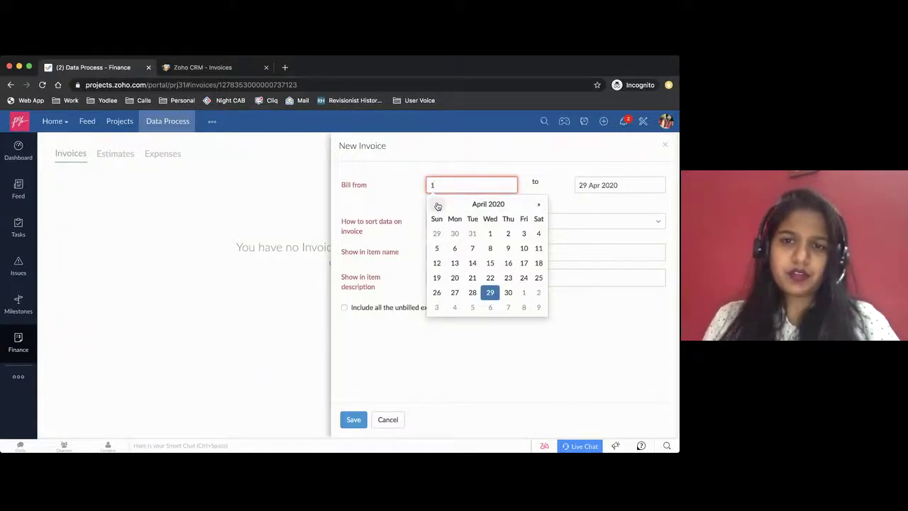
left_click(437, 204)
left_click(436, 204)
left_click(436, 204)
left_click(497, 233)
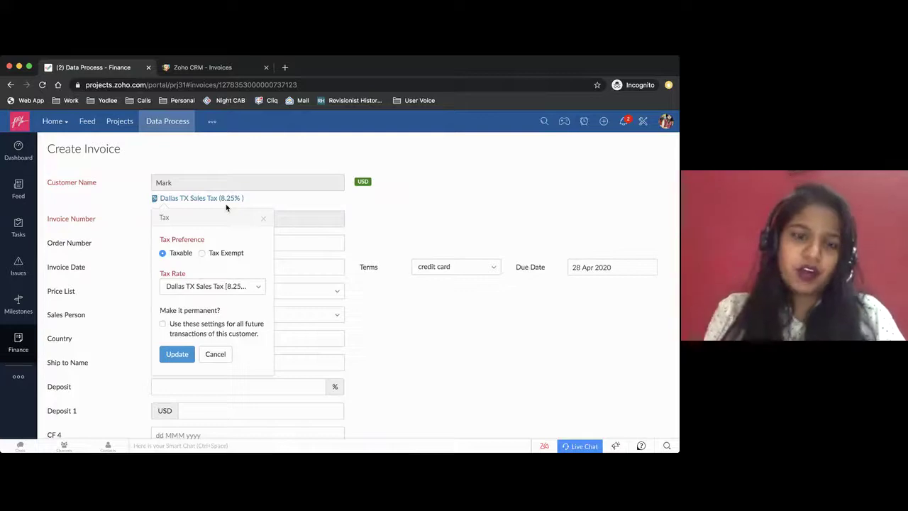
Close the customer tax popup and add the 16" Widescreen LED item plus another line
left_click(263, 219)
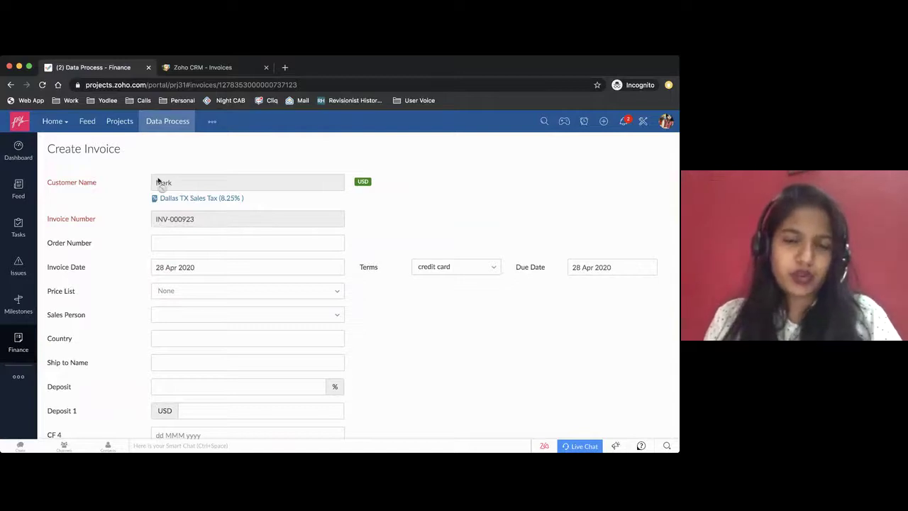
scroll(157, 180, "down", 1)
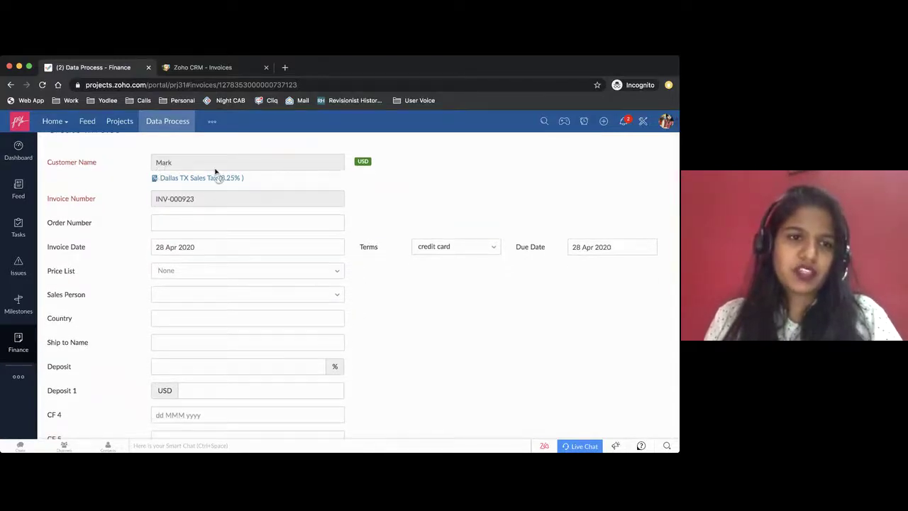
scroll(209, 273, "down", 5)
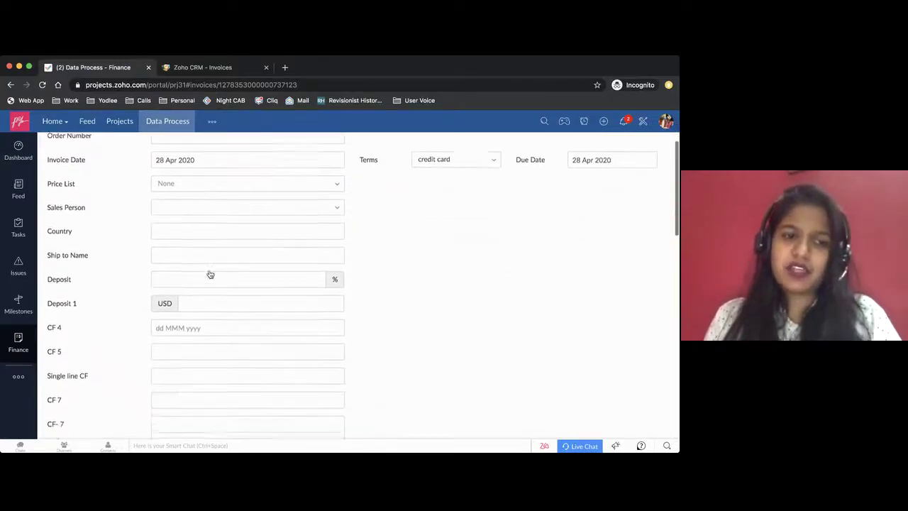
scroll(210, 272, "down", 15)
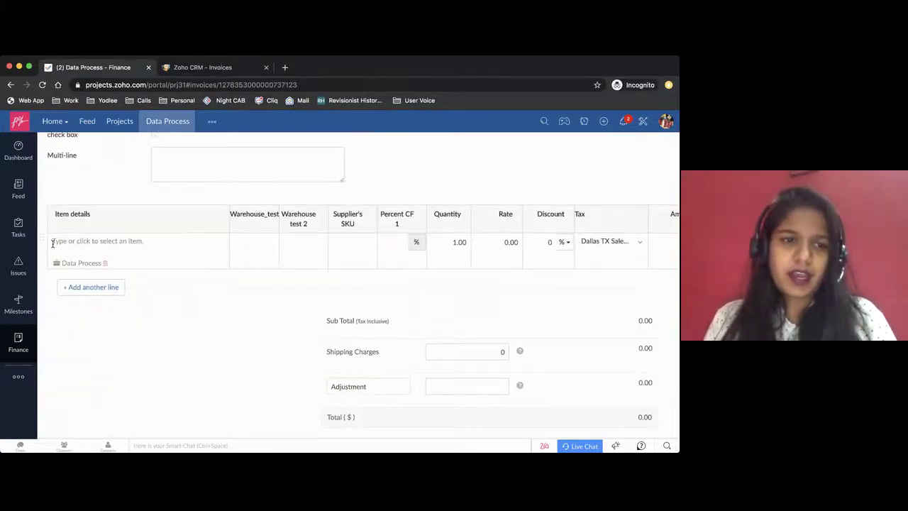
left_click(177, 242)
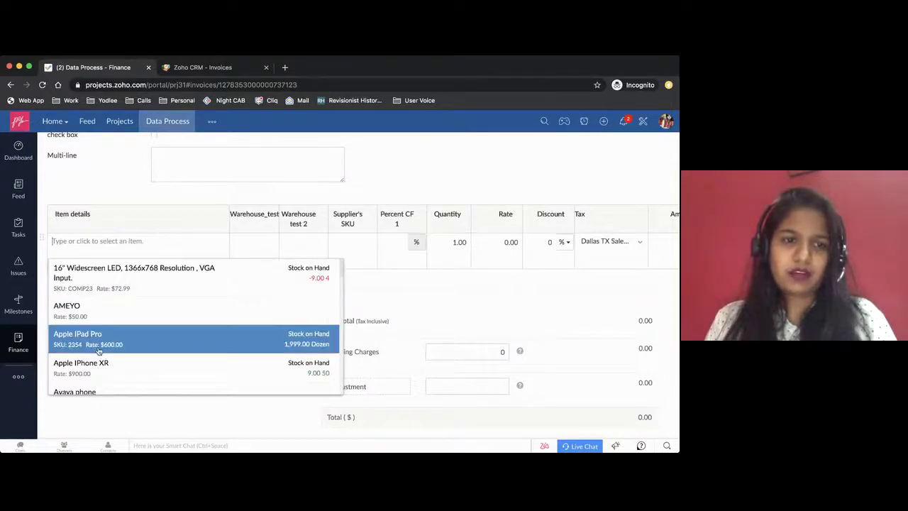
scroll(213, 312, "up", 1)
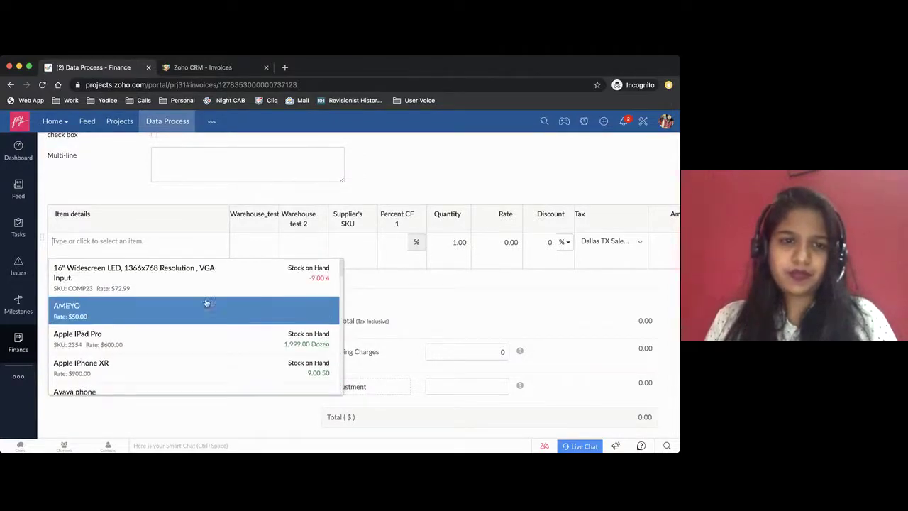
left_click(197, 286)
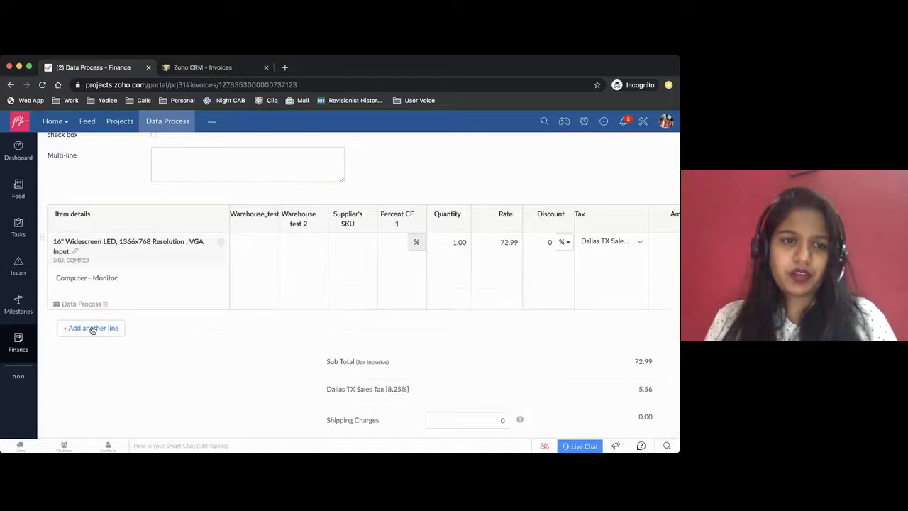
left_click(92, 328)
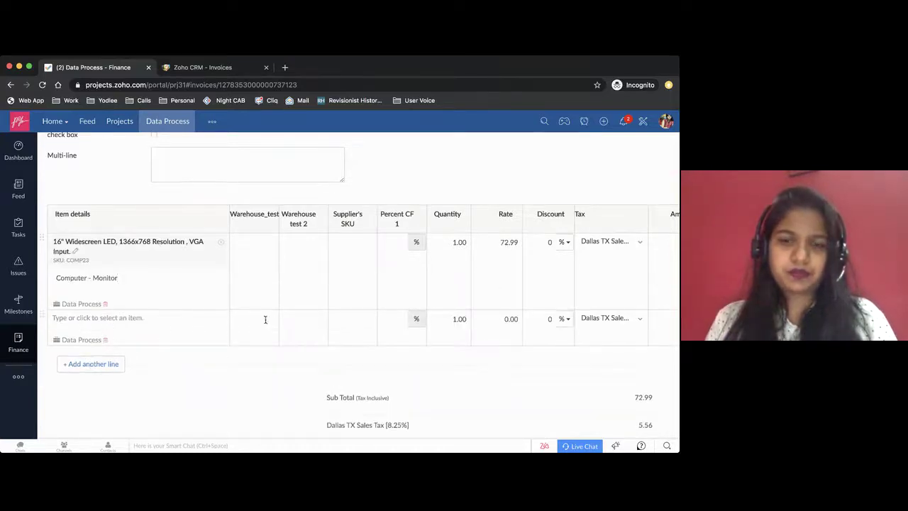
Set the first line to 16" Widescreen LED at 72.99 and save draft INV-000923
scroll(583, 278, "right", 1)
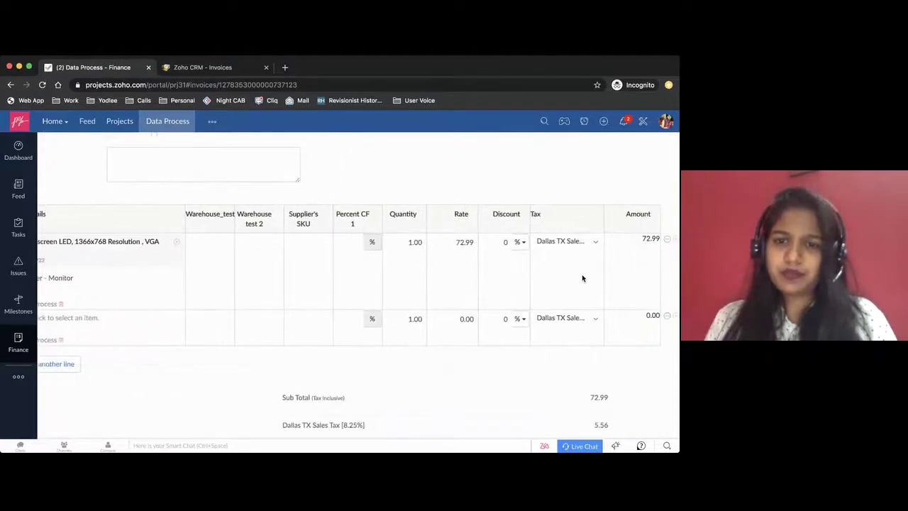
scroll(583, 279, "left", 5)
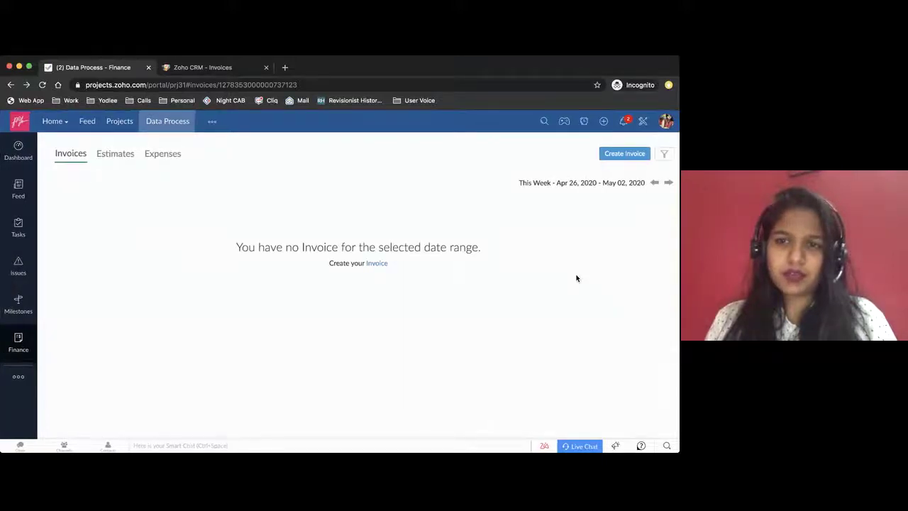
scroll(576, 278, "right", 5)
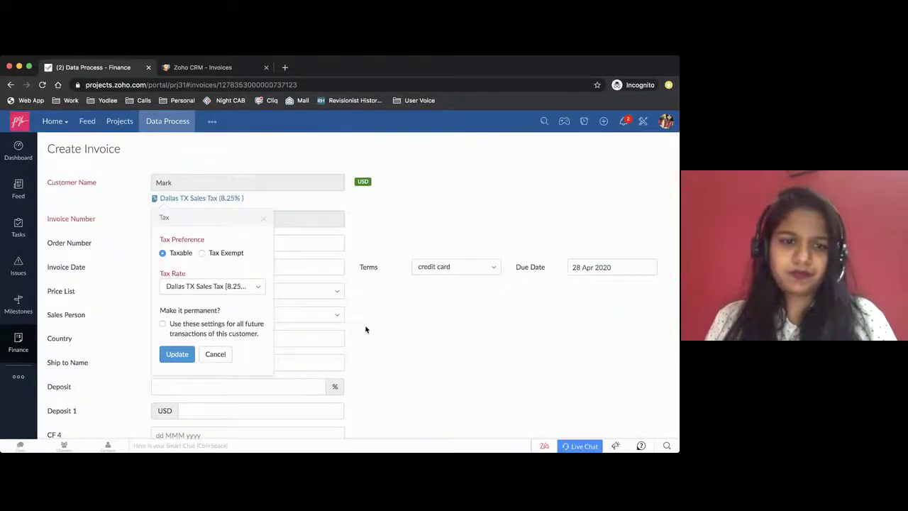
left_click(215, 354)
scroll(367, 321, "down", 10)
scroll(368, 322, "down", 1)
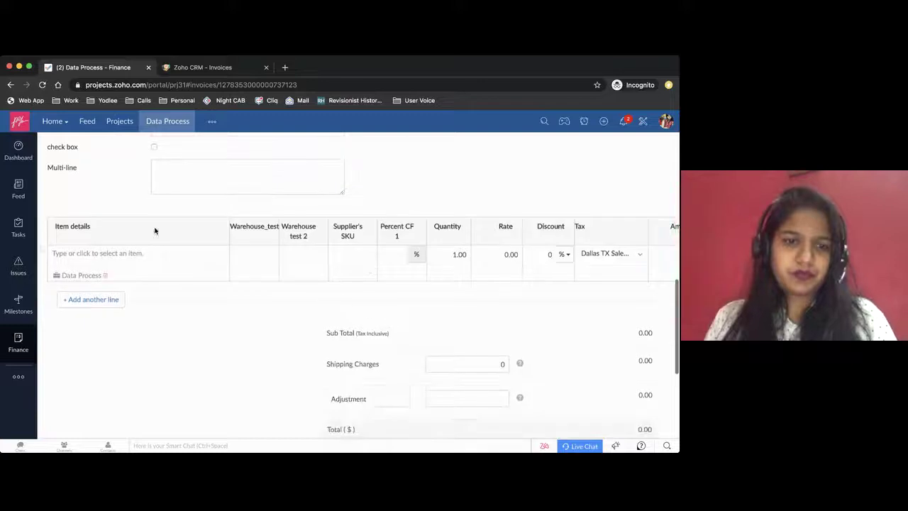
left_click(133, 256)
left_click(126, 291)
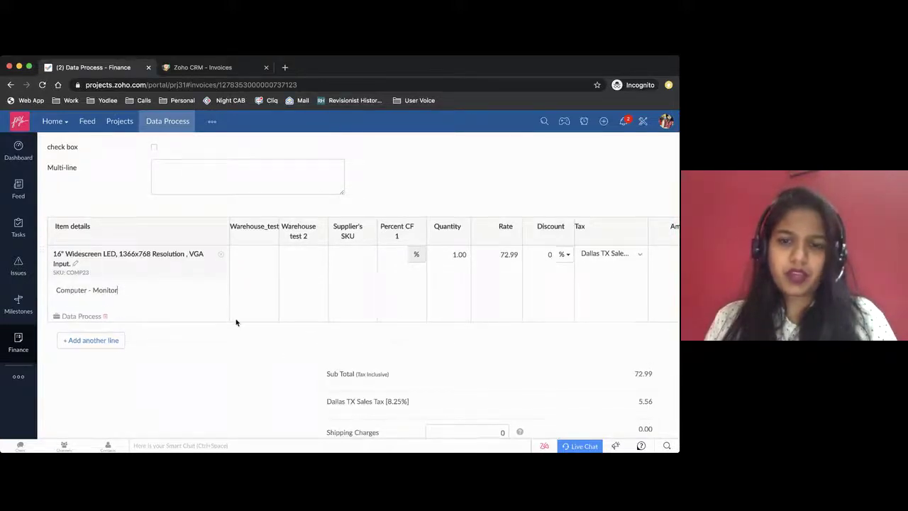
scroll(236, 322, "down", 3)
scroll(237, 323, "down", 7)
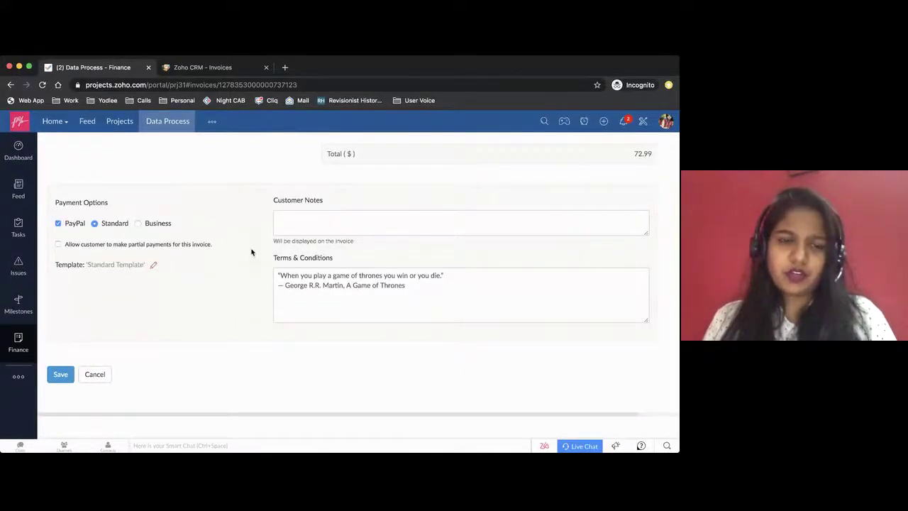
scroll(248, 253, "up", 3)
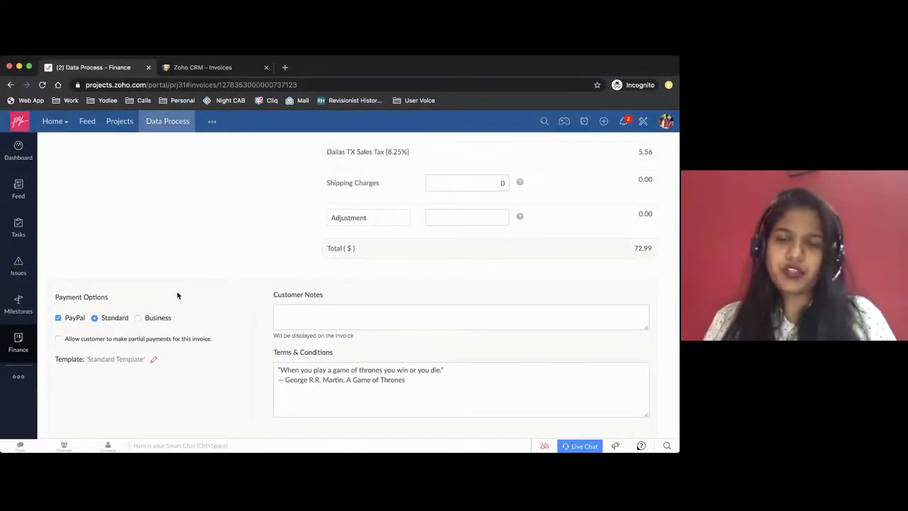
scroll(128, 352, "down", 3)
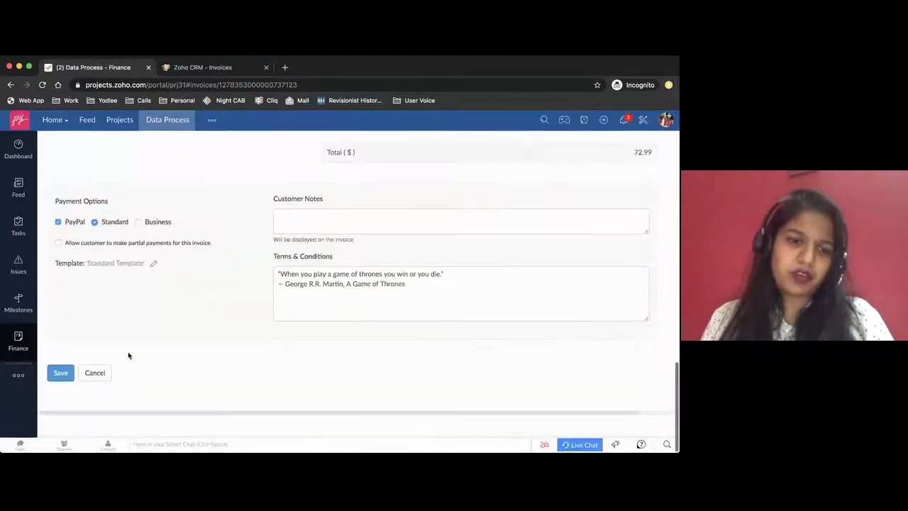
left_click(61, 374)
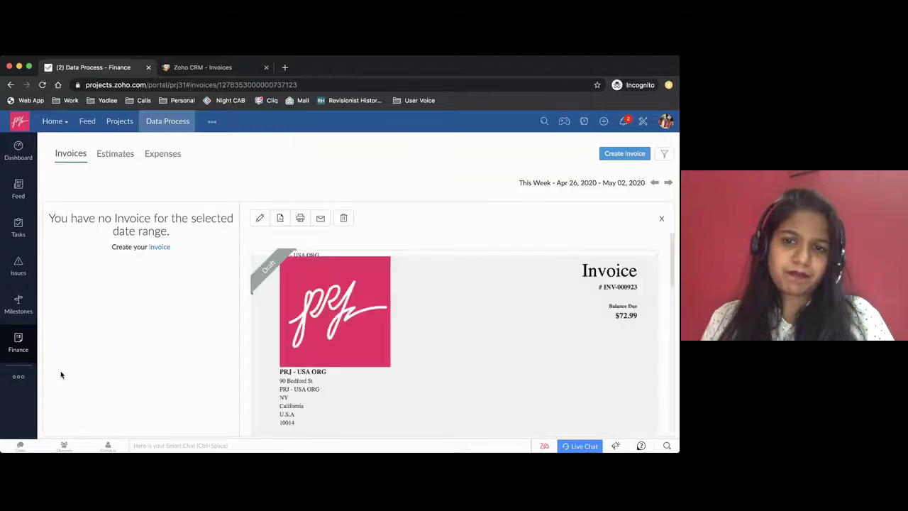
Leave the saved invoice for the project's Estimates, then the list of all projects
scroll(377, 317, "down", 2)
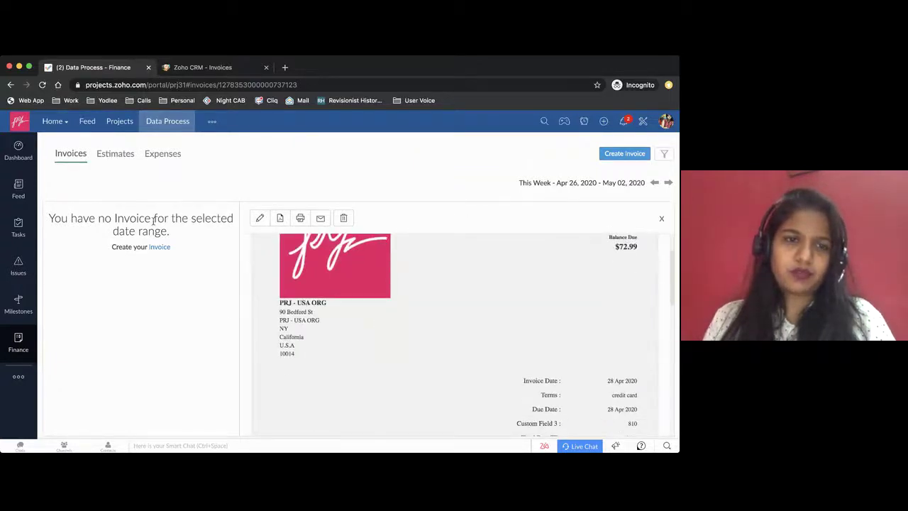
left_click(115, 155)
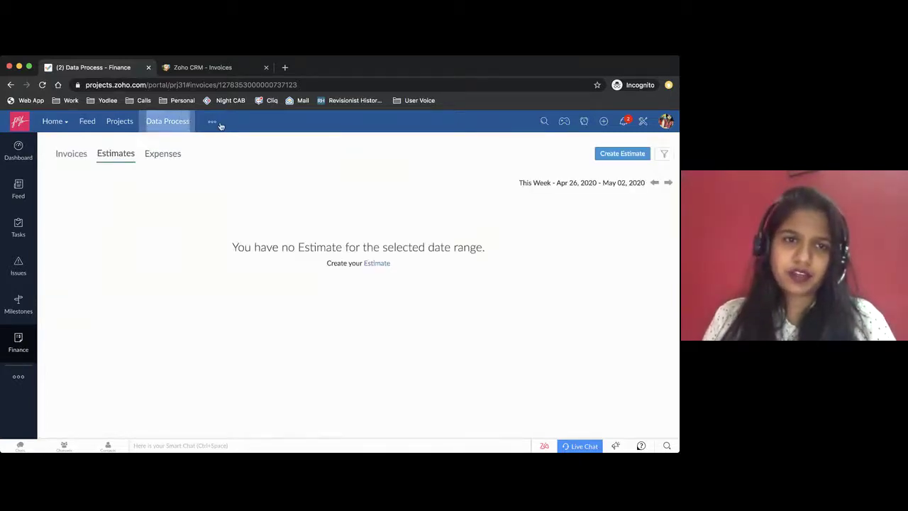
left_click(119, 121)
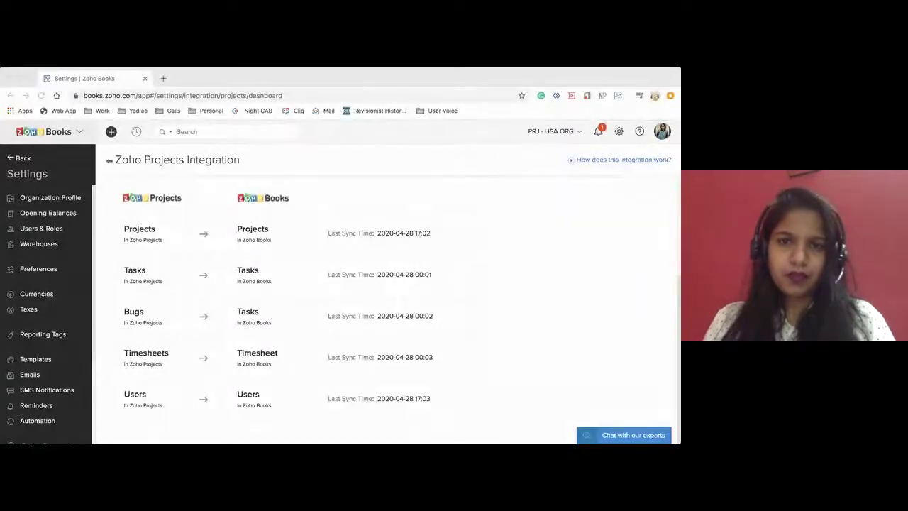
Leave the integration settings, go to the Projects list, and open the Data Process project
left_click(370, 79)
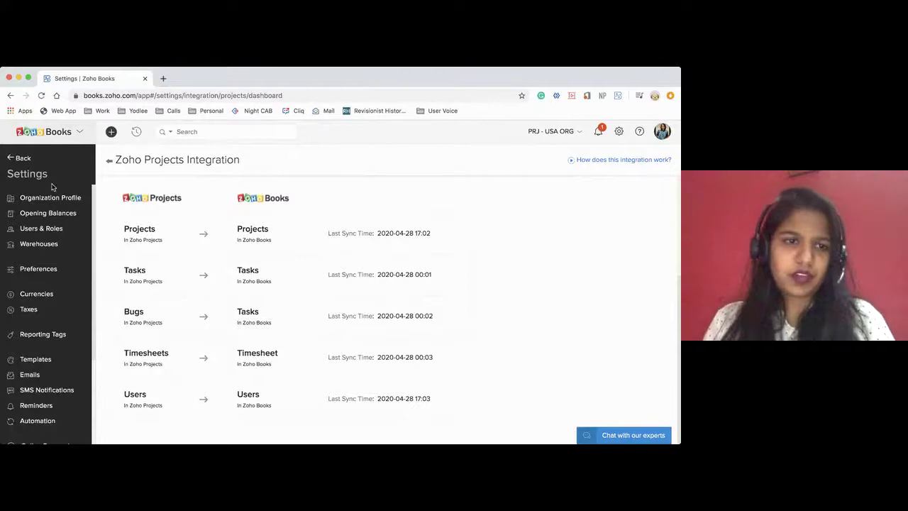
left_click(22, 158)
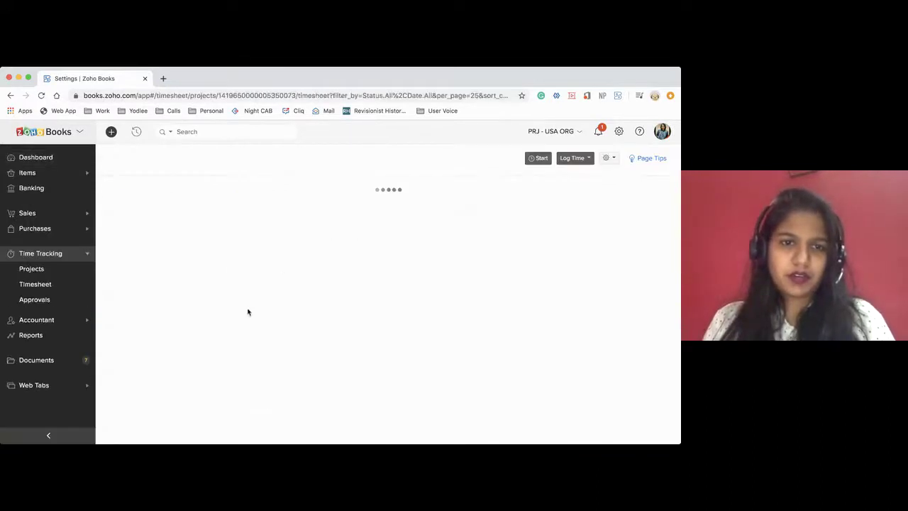
left_click(41, 271)
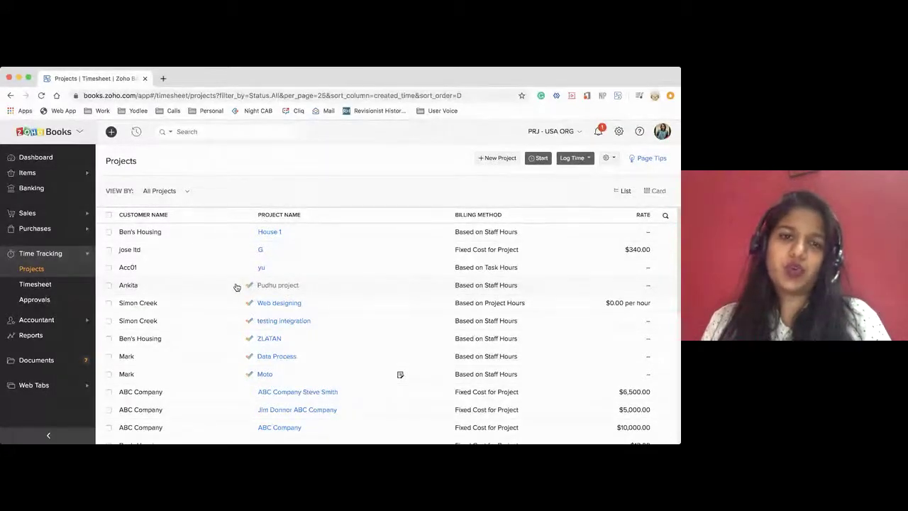
left_click_drag(257, 288, 272, 379)
left_click(279, 154)
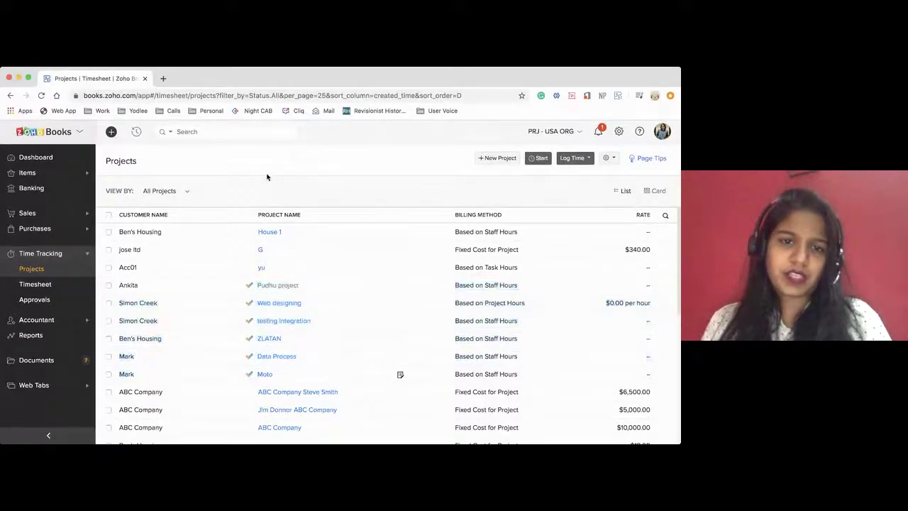
scroll(293, 303, "down", 1)
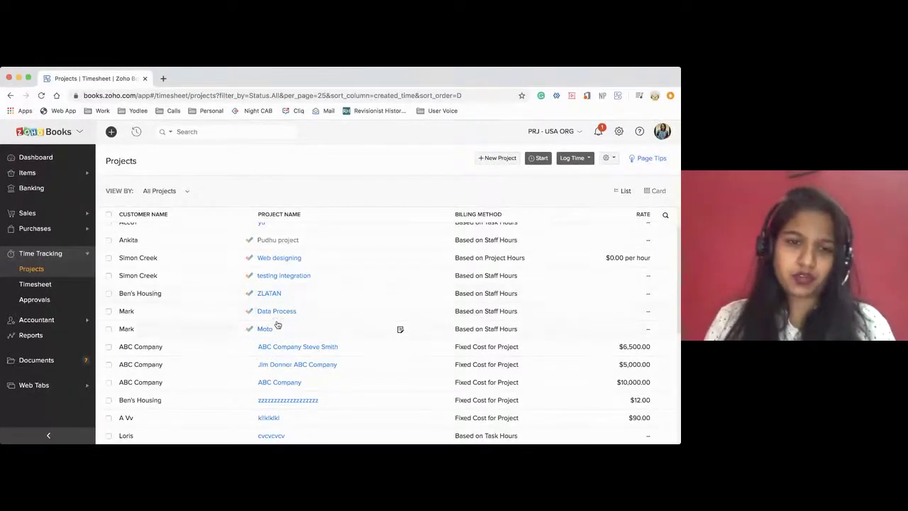
left_click(270, 313)
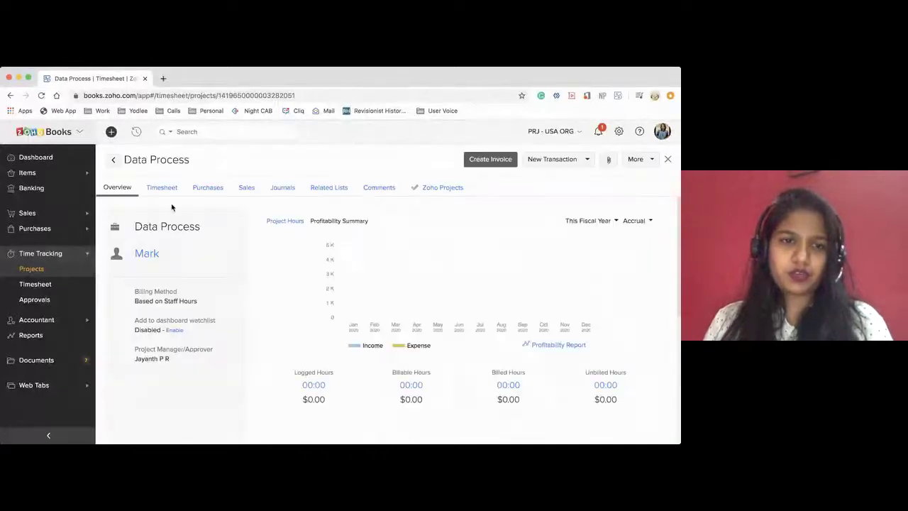
Check the project's Purchases and Sales tabs, then review draft invoice INV-000923
left_click(218, 190)
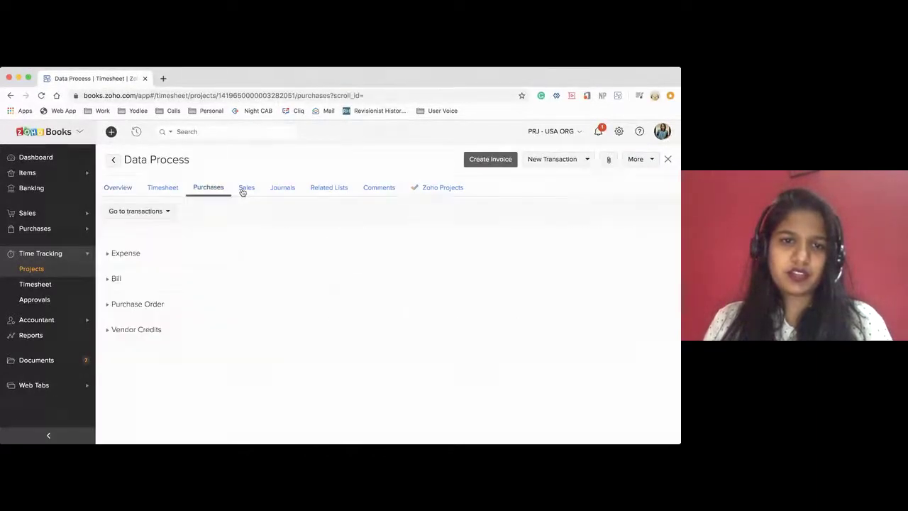
left_click(245, 189)
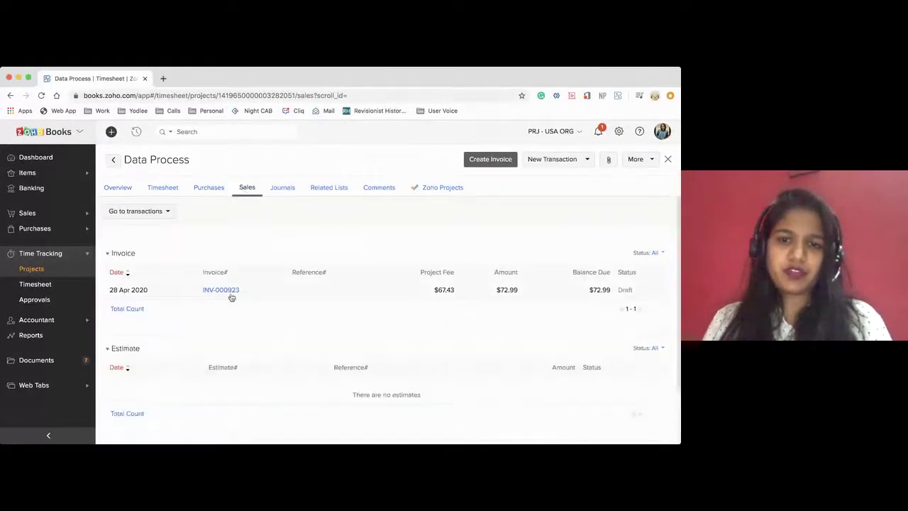
left_click(227, 291)
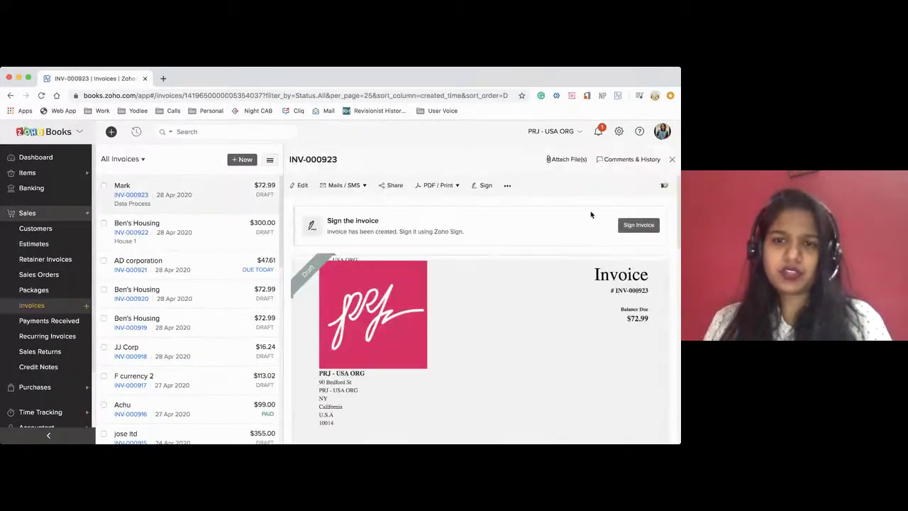
scroll(466, 260, "down", 1)
scroll(466, 260, "down", 2)
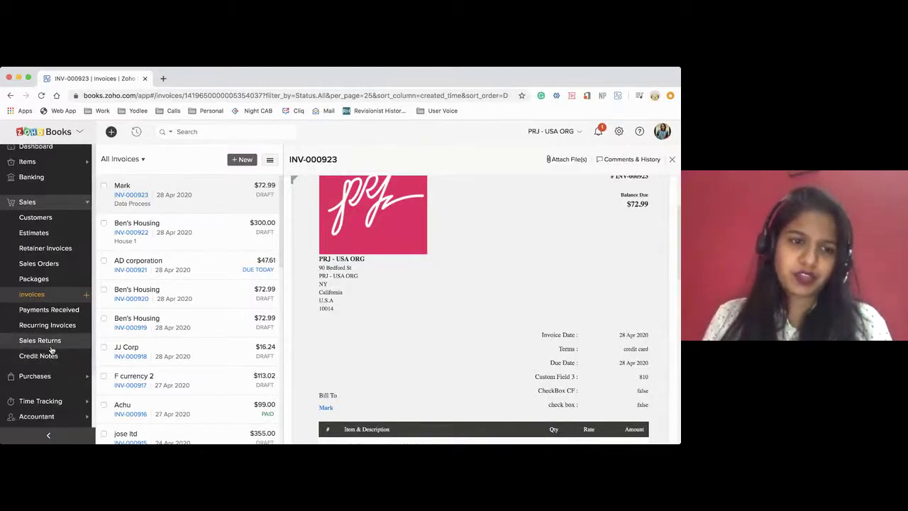
scroll(44, 341, "down", 2)
Return to the Projects list through the Time Tracking section of the sidebar
left_click(42, 350)
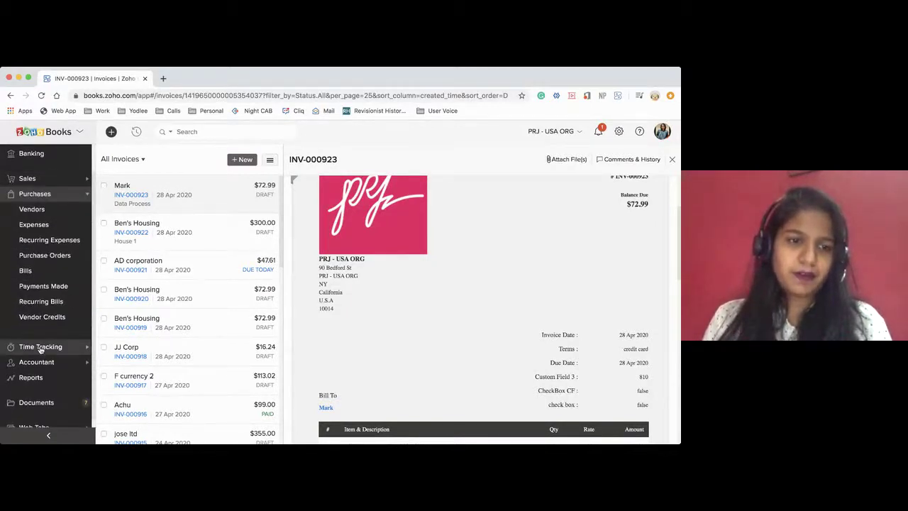
left_click(41, 346)
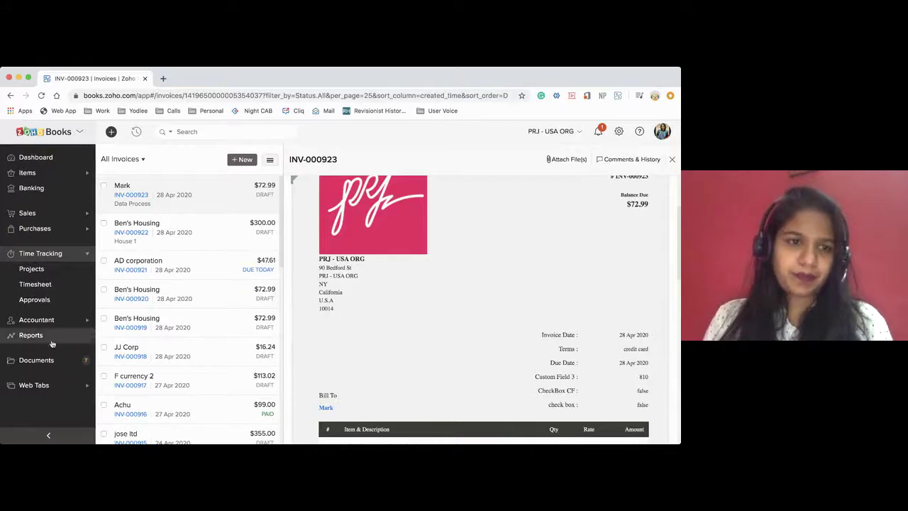
left_click(32, 269)
scroll(315, 342, "down", 3)
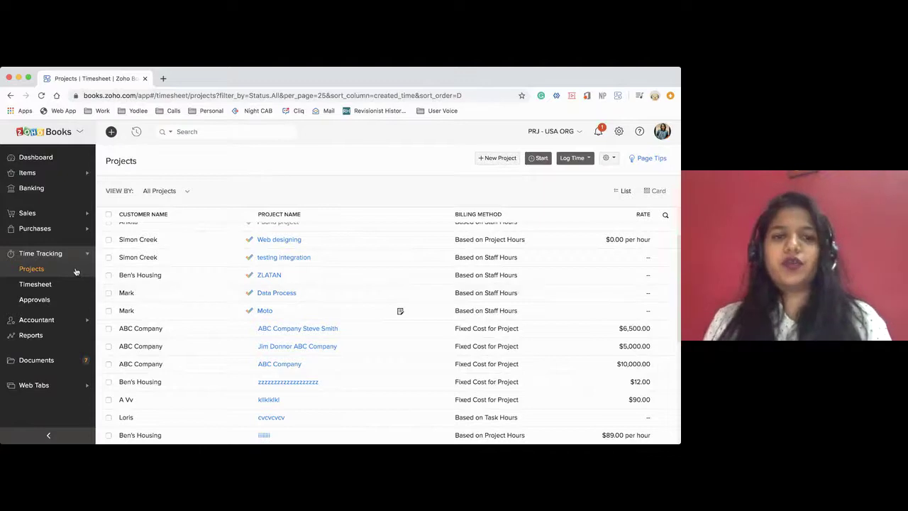
Open Banking Overview to see the $31,669.74 cash in hand and 69 uncategorized transactions
left_click(35, 189)
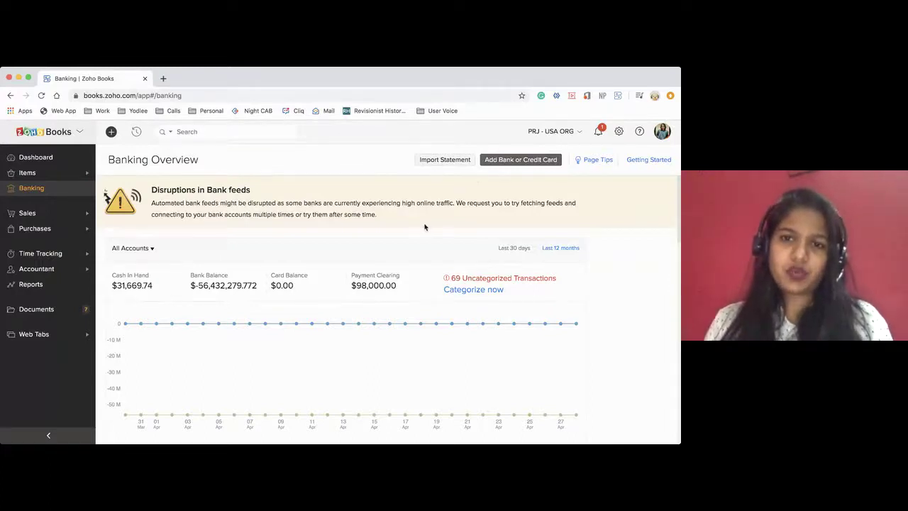
Start adding a bank or credit card, search 'american expre', and choose American Express Cards
scroll(424, 225, "down", 2)
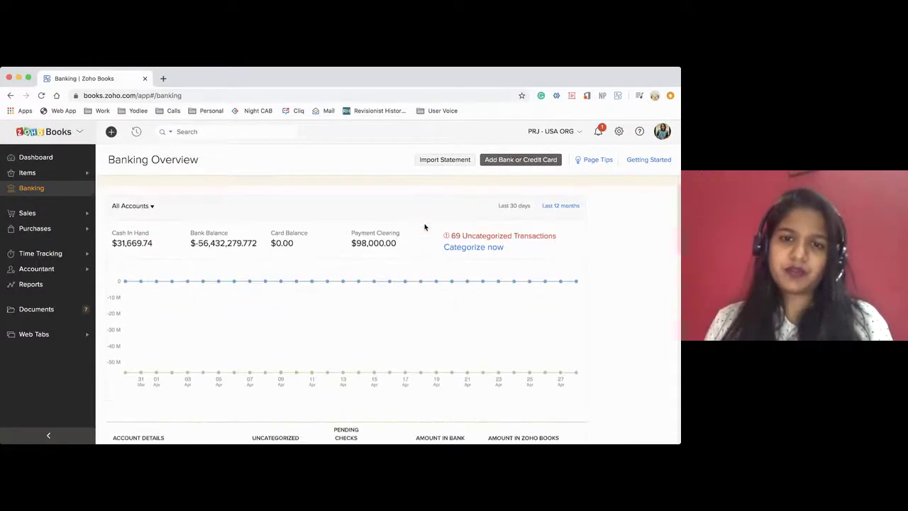
left_click(503, 159)
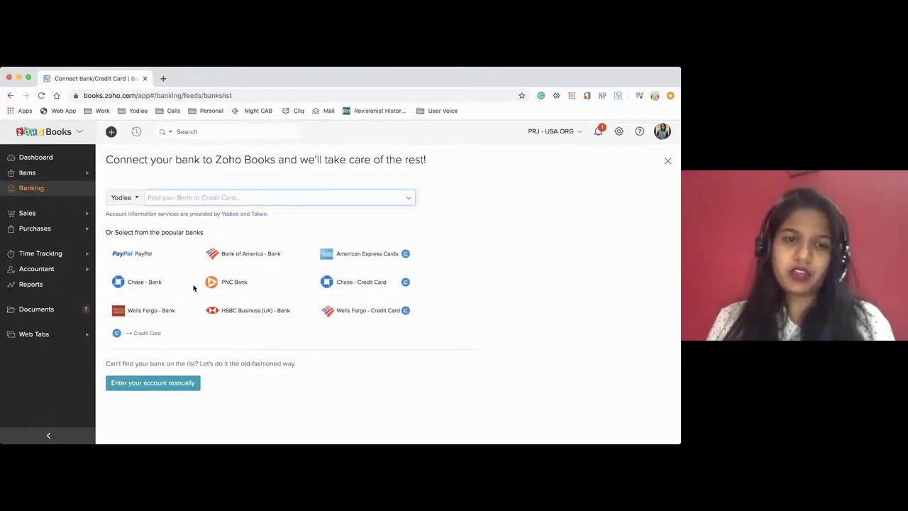
left_click(244, 198)
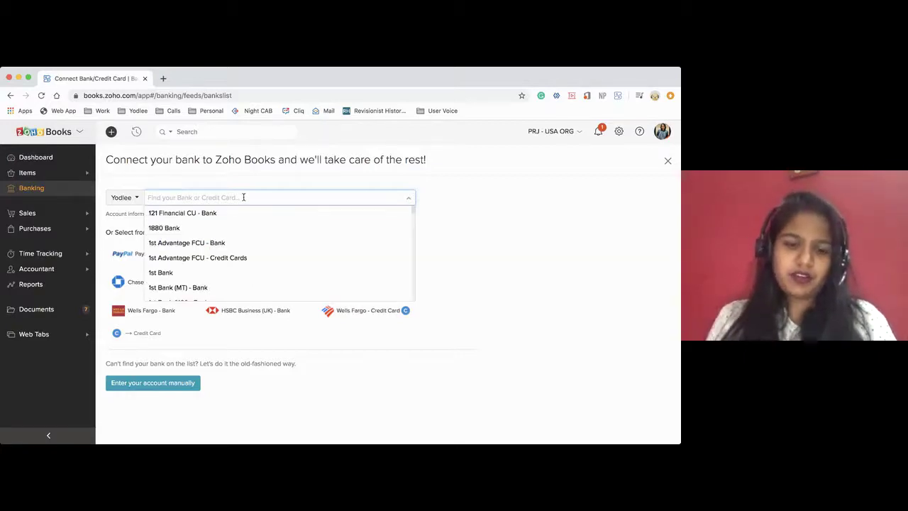
type("american")
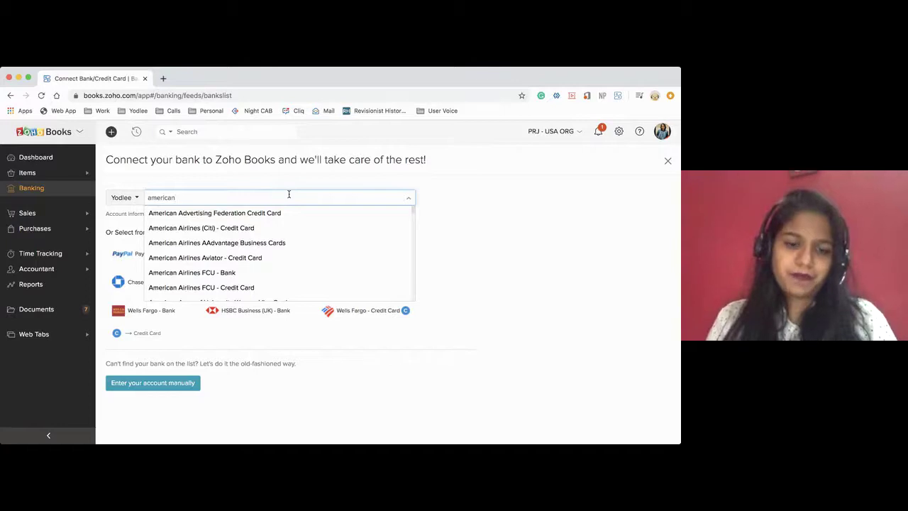
type("expre")
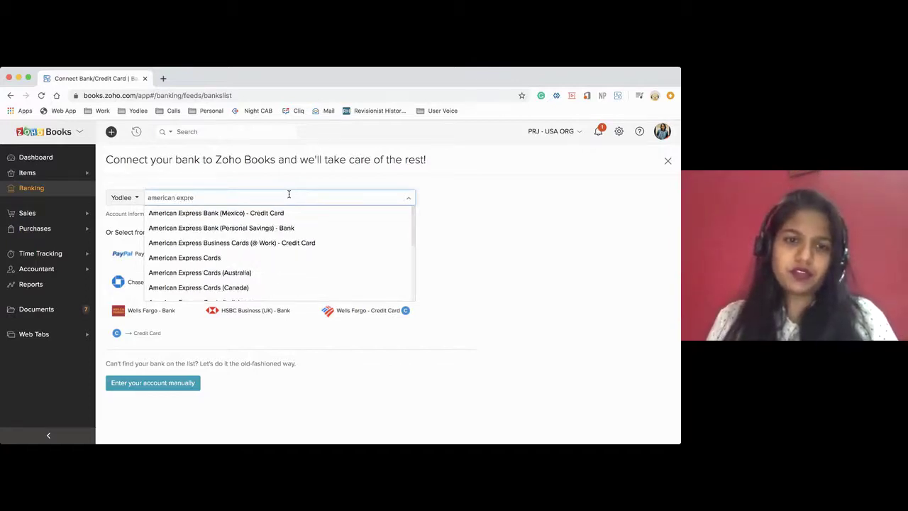
left_click(245, 257)
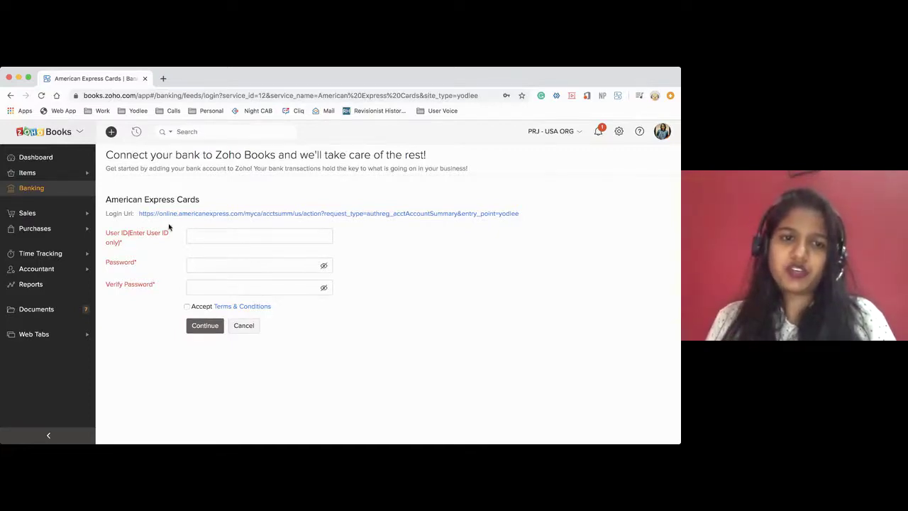
Look over the American Express Cards login form, then cancel back to the bank list
left_click_drag(138, 213, 521, 210)
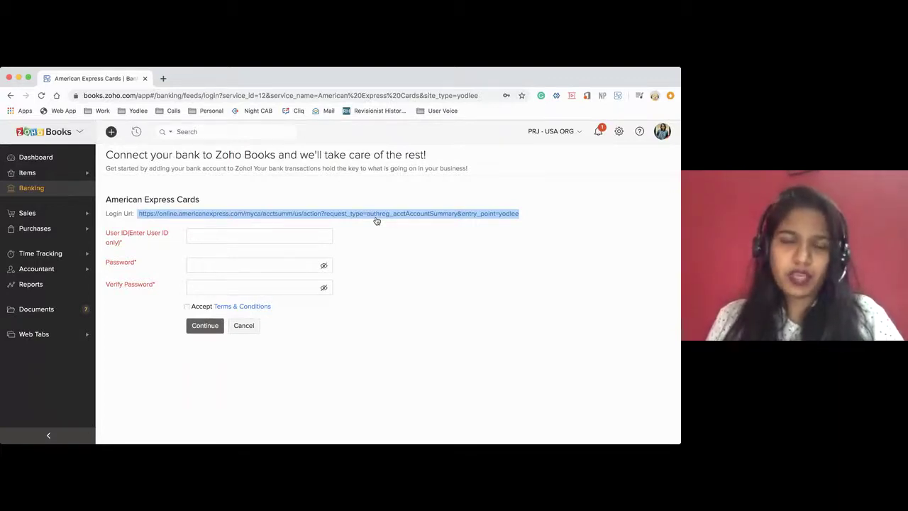
left_click(276, 233)
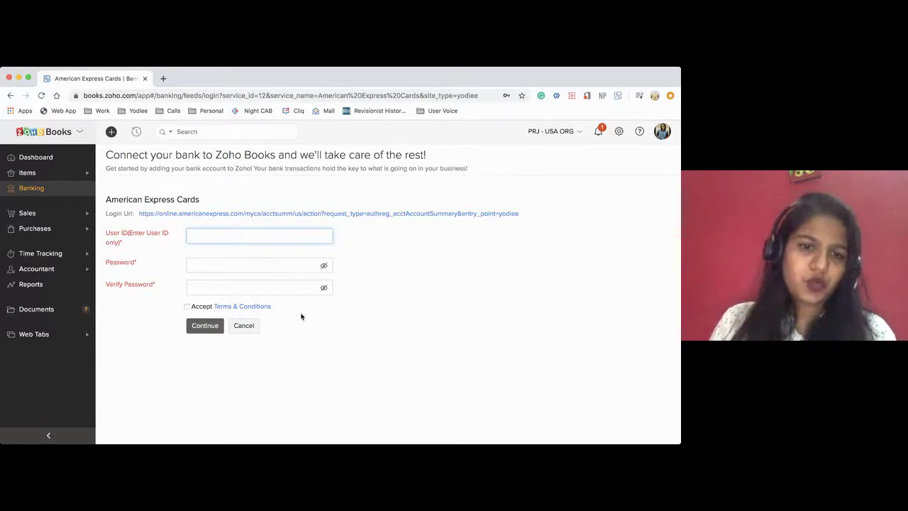
left_click(249, 323)
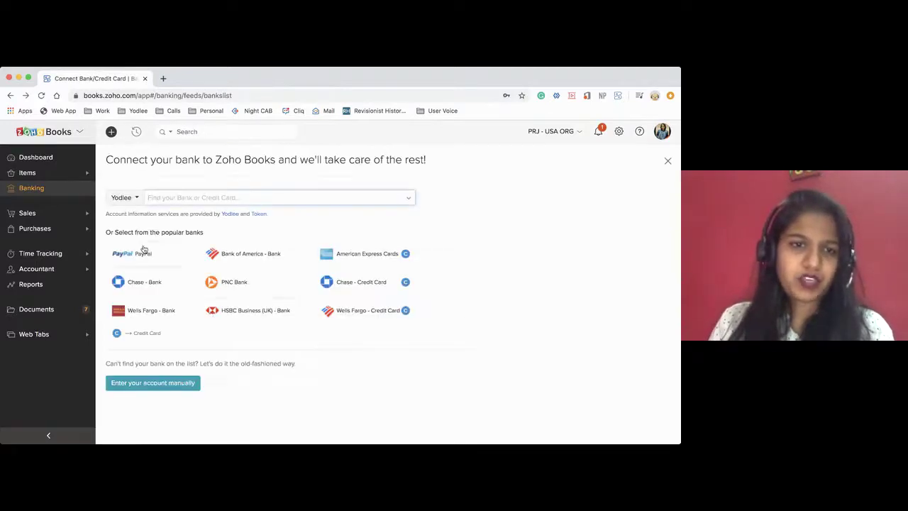
From Banking Overview, open the HDFC Bank (India) account's transaction list
left_click(49, 192)
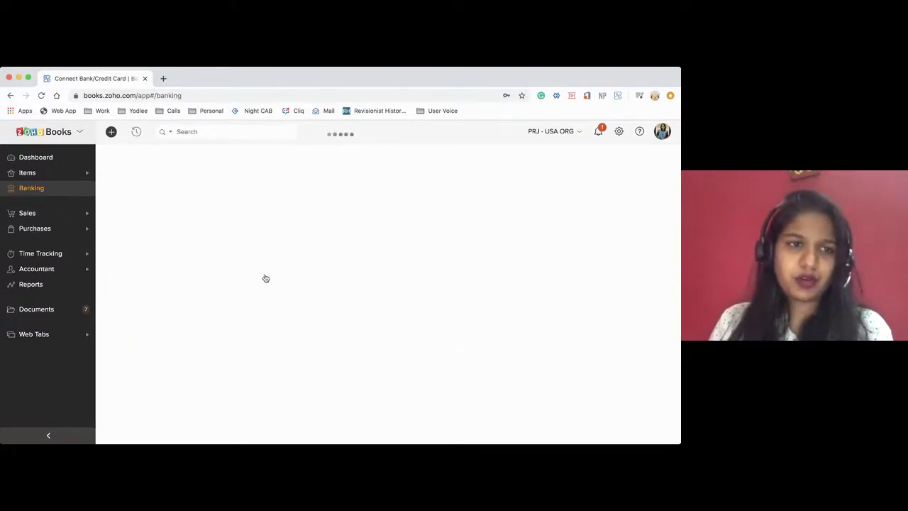
scroll(224, 343, "down", 5)
scroll(224, 344, "down", 3)
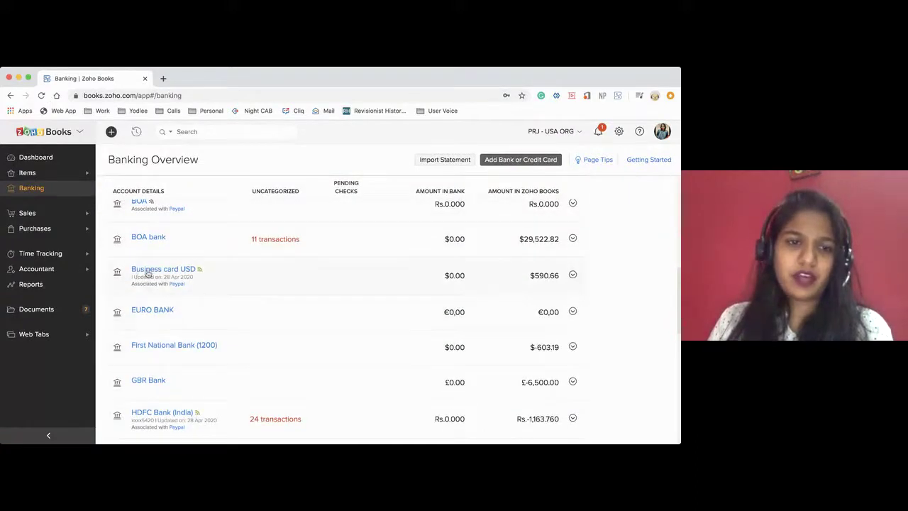
left_click_drag(131, 270, 195, 271)
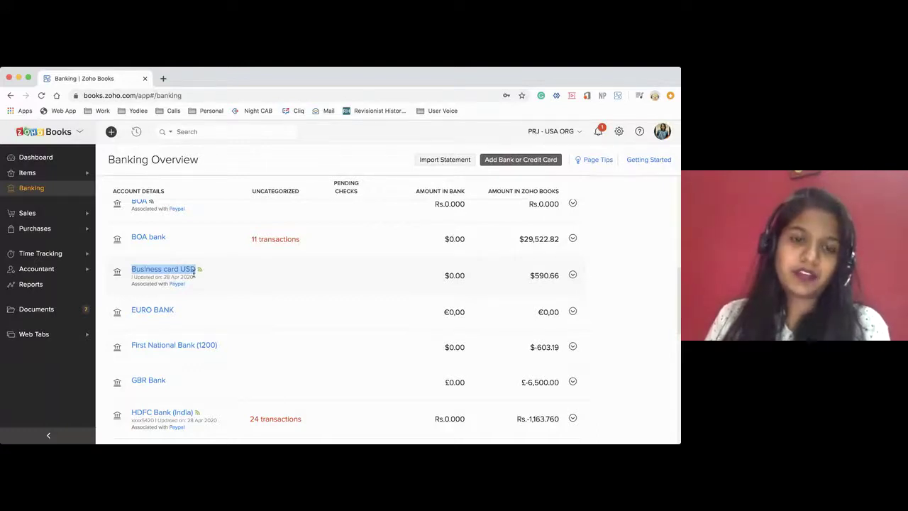
mouse_move(200, 271)
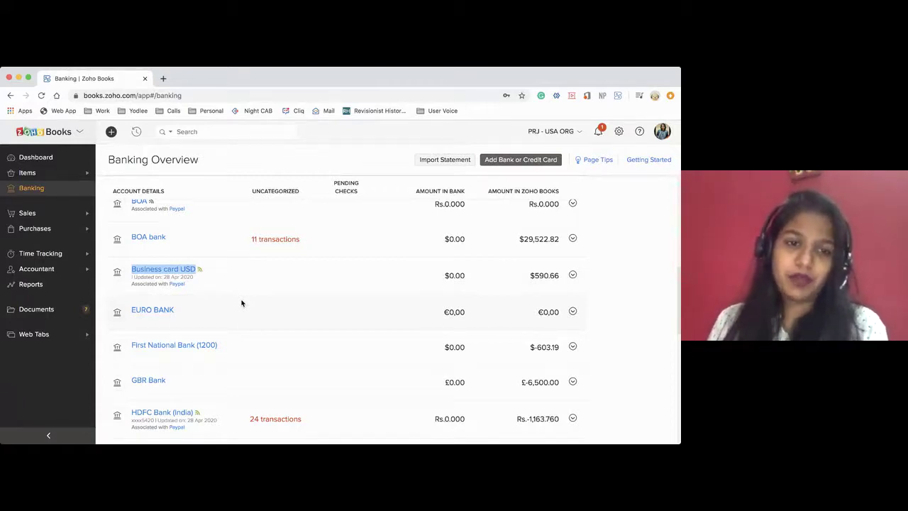
scroll(225, 319, "down", 2)
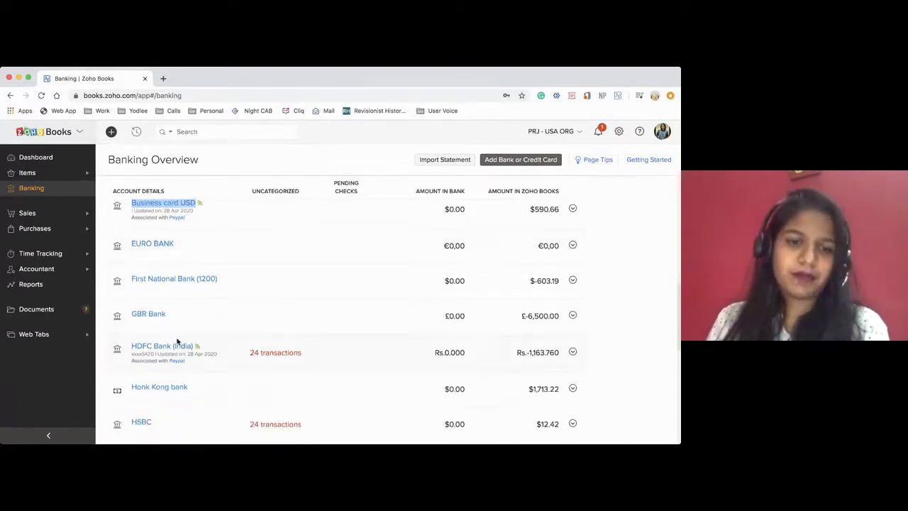
left_click(163, 347)
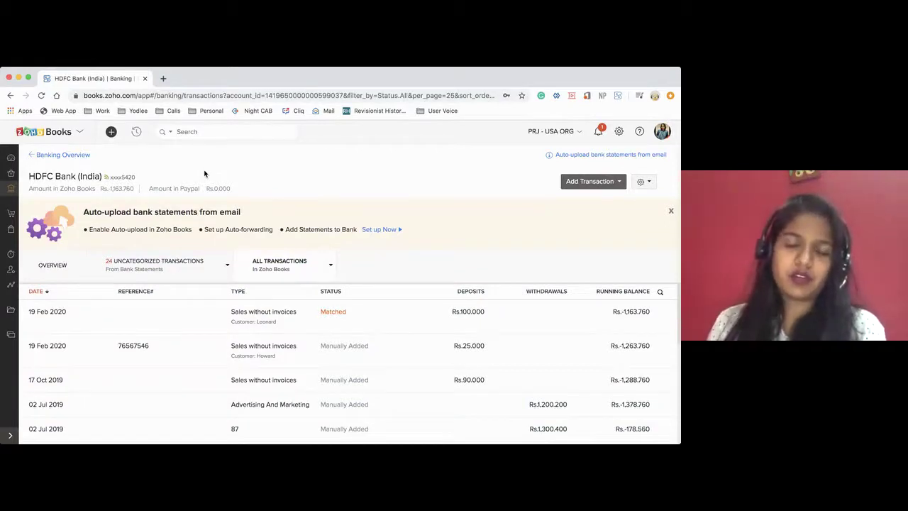
Inspect the HDFC account's gear menu options such as Reconcile Account, then return to Banking Overview
left_click(644, 183)
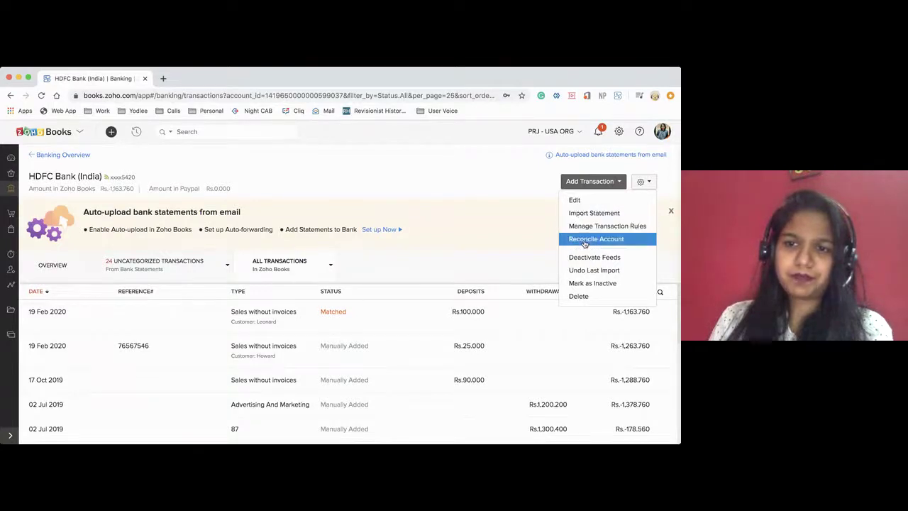
left_click(520, 272)
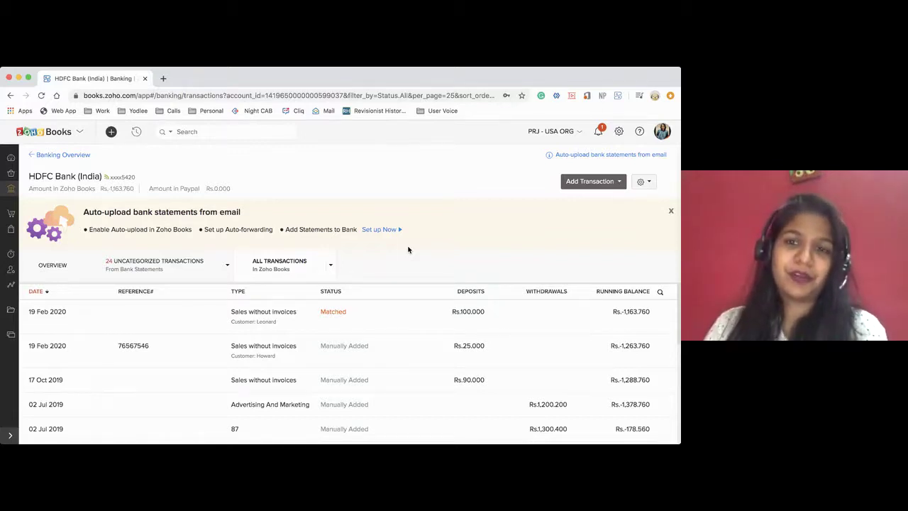
left_click(648, 186)
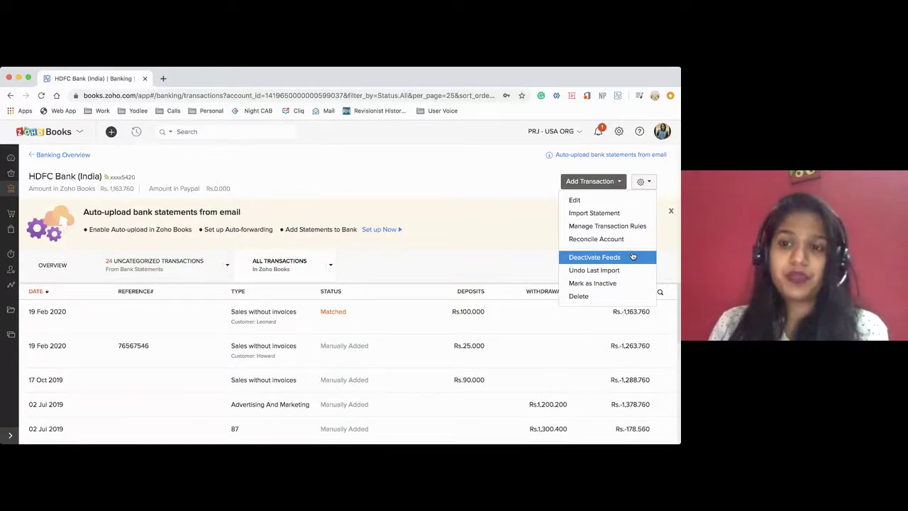
left_click(503, 215)
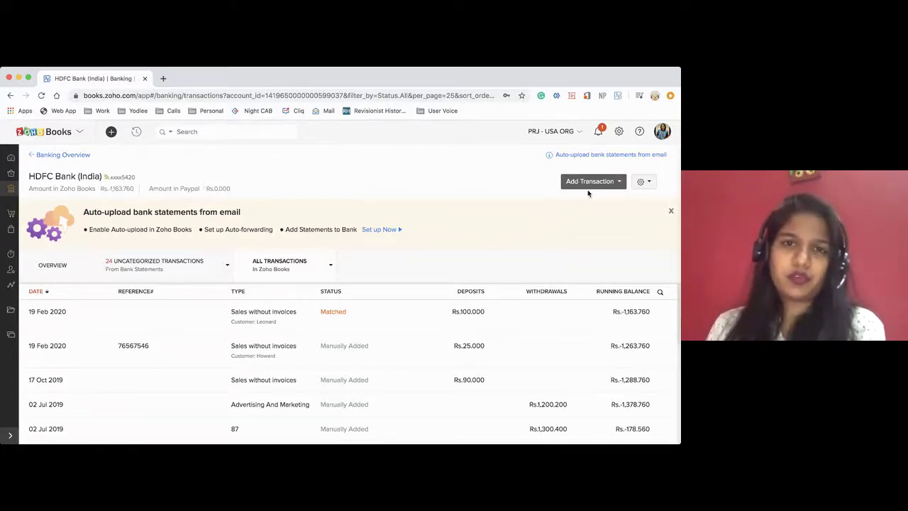
left_click(641, 183)
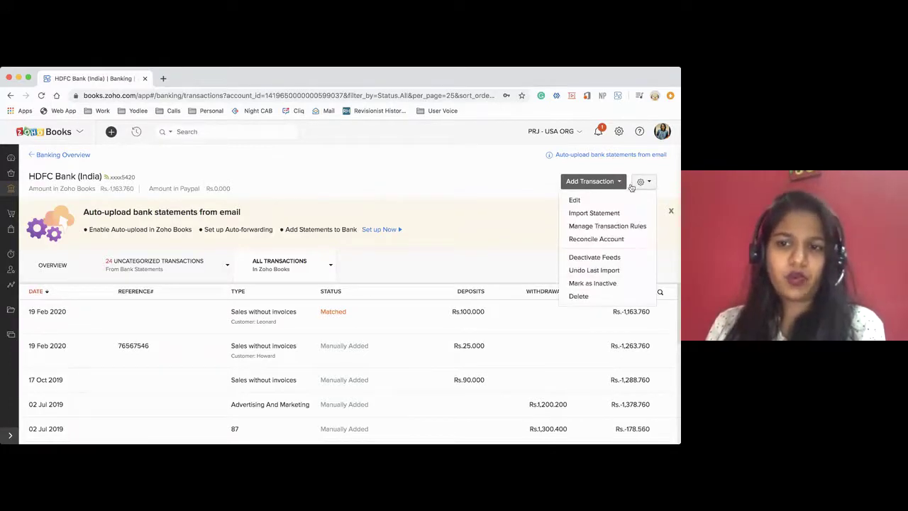
left_click(491, 201)
left_click(78, 156)
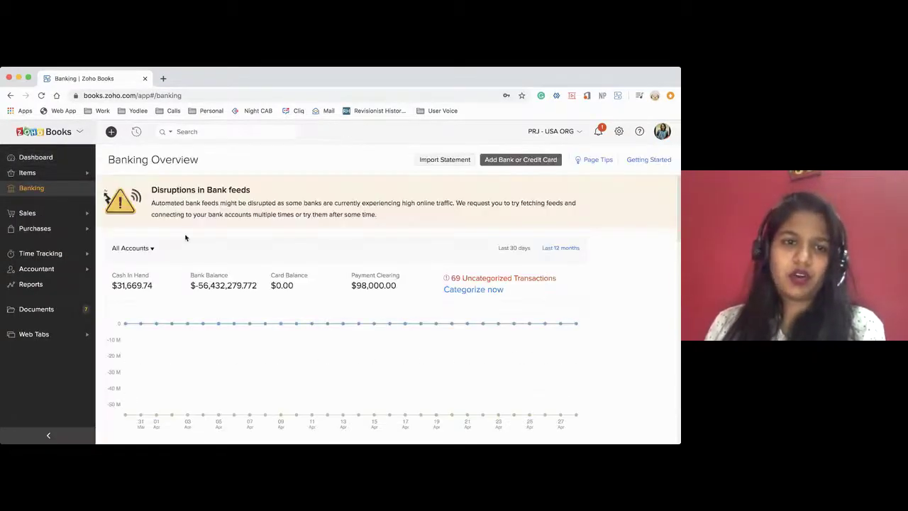
scroll(185, 238, "down", 1)
scroll(185, 237, "down", 5)
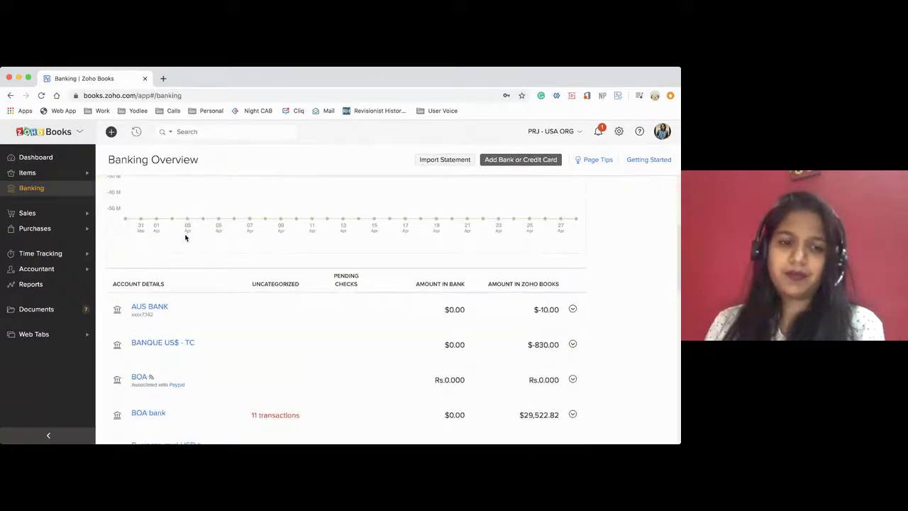
scroll(185, 238, "down", 1)
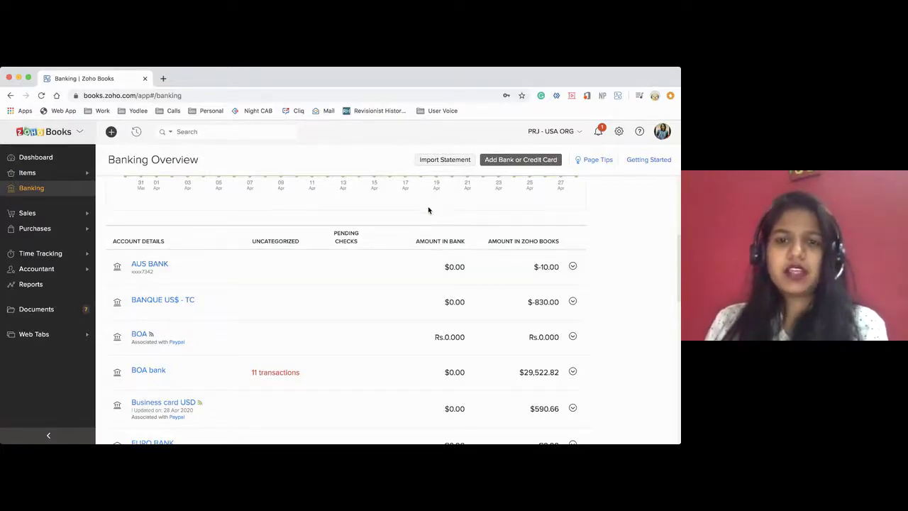
scroll(428, 210, "up", 1)
scroll(429, 210, "up", 5)
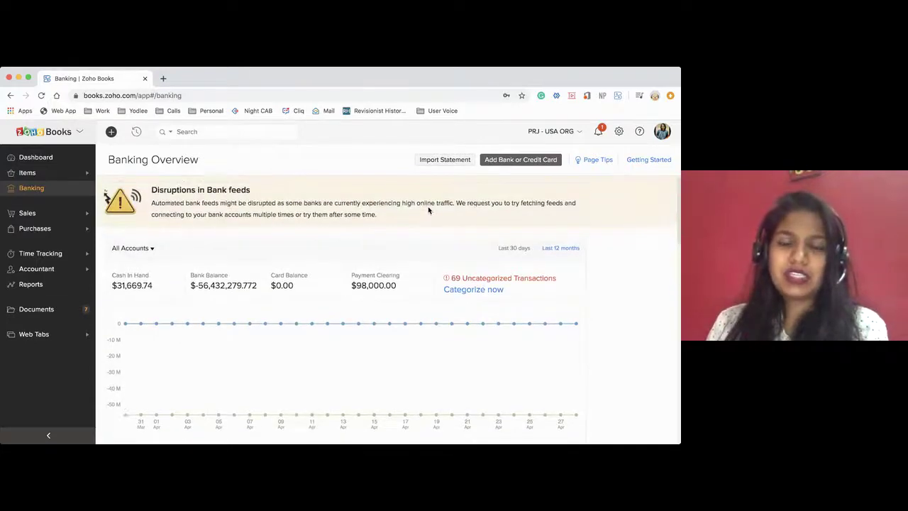
scroll(429, 210, "down", 2)
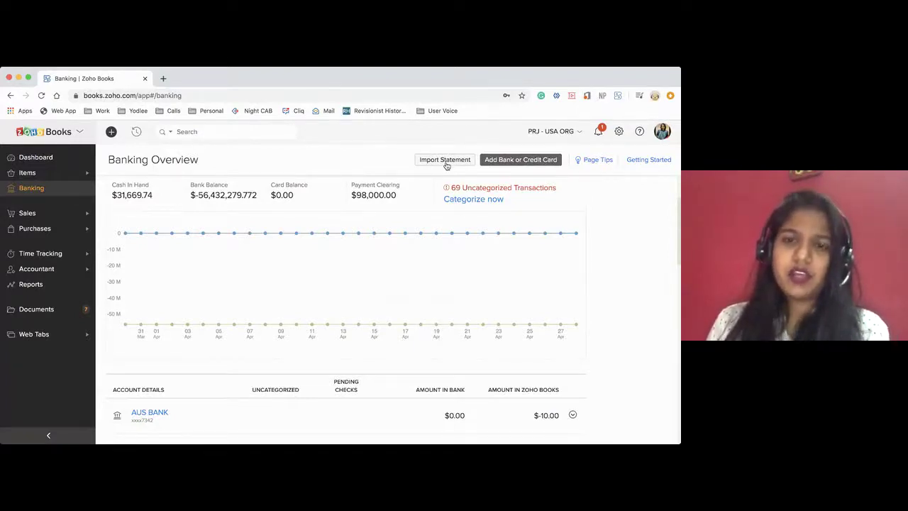
left_click(445, 160)
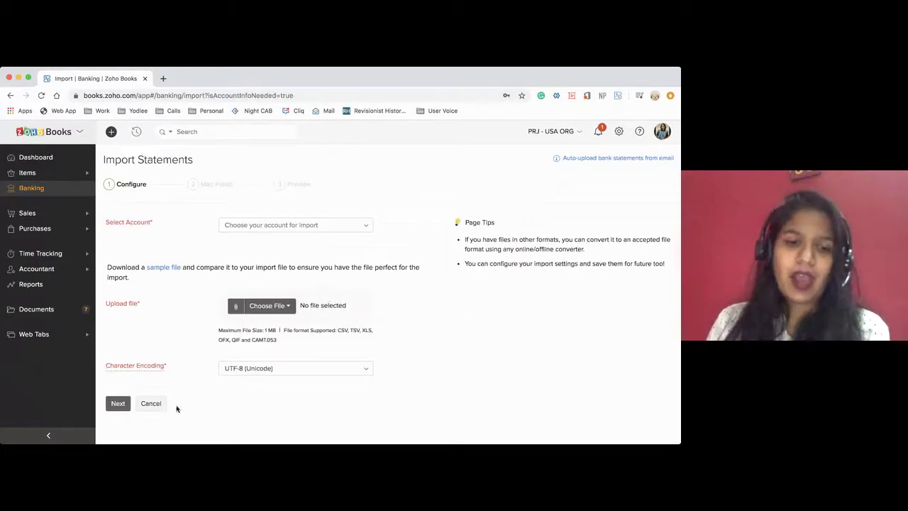
left_click(156, 402)
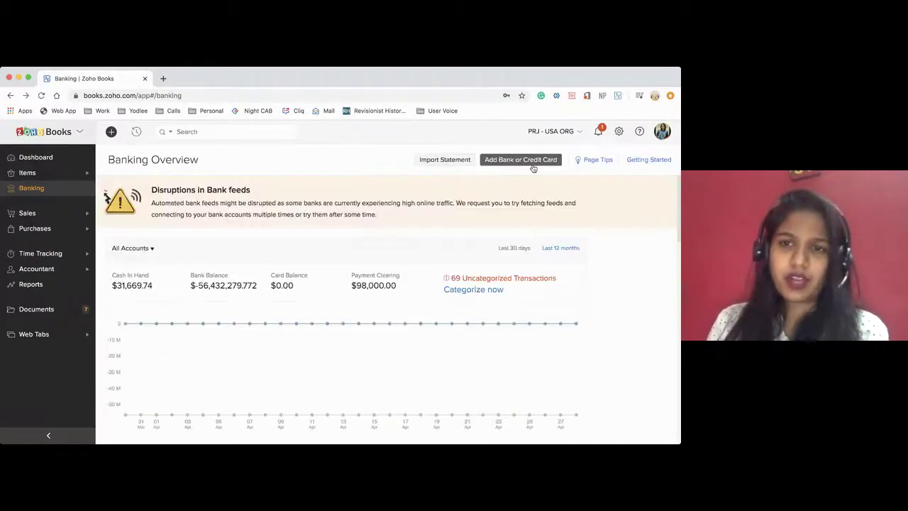
left_click(533, 164)
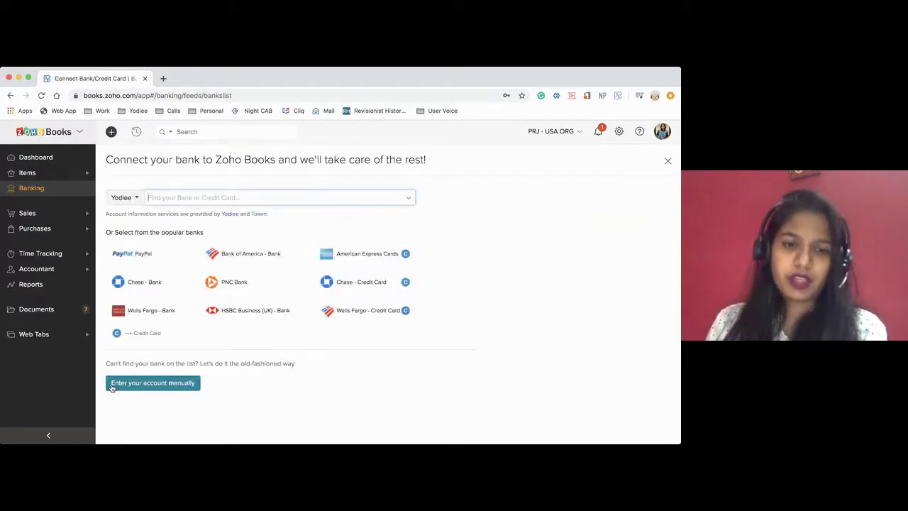
left_click(111, 388)
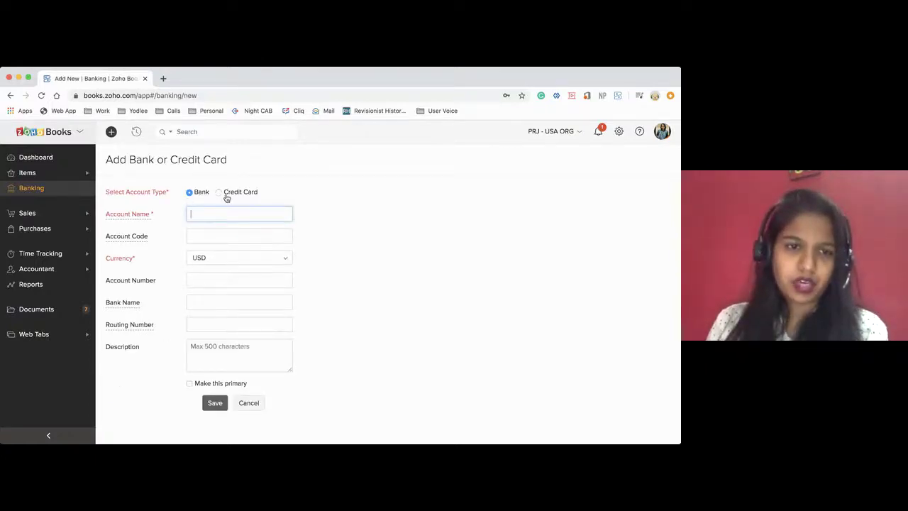
left_click(204, 259)
left_click(204, 259)
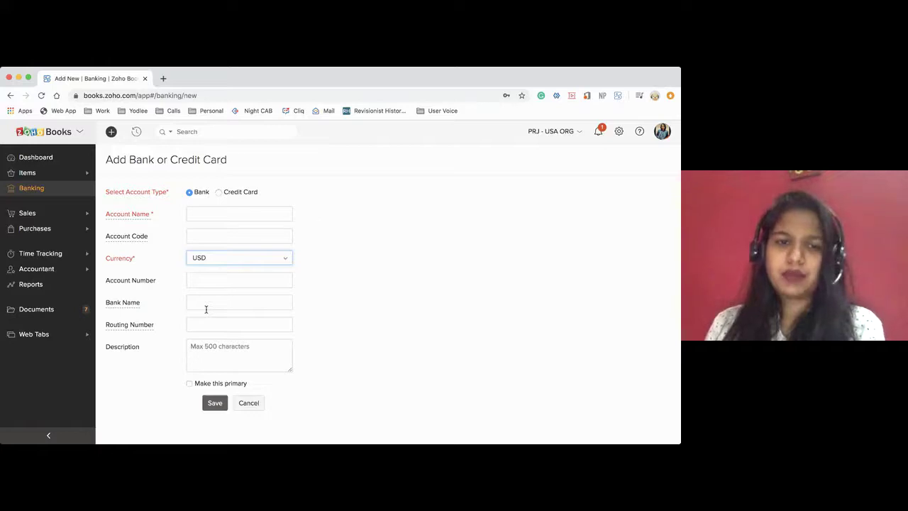
left_click(249, 403)
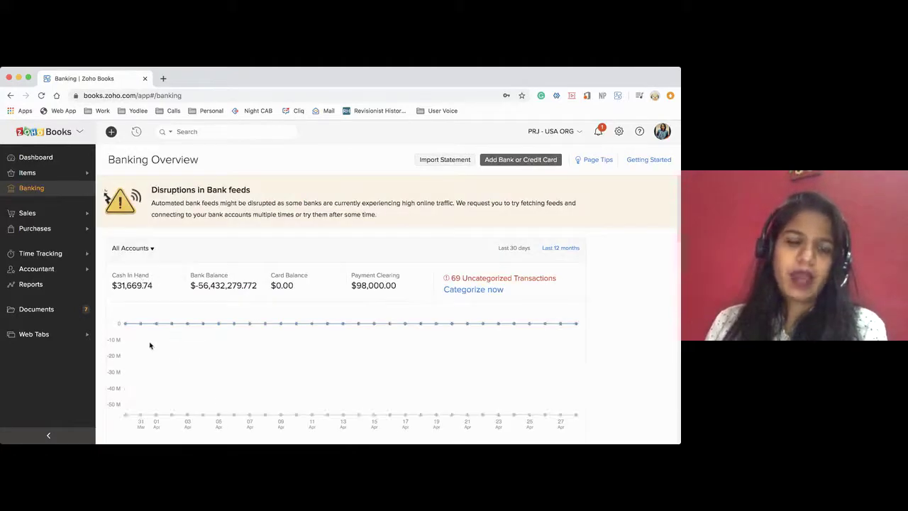
Open the AUS BANK account and start an Import Statement
scroll(152, 347, "down", 5)
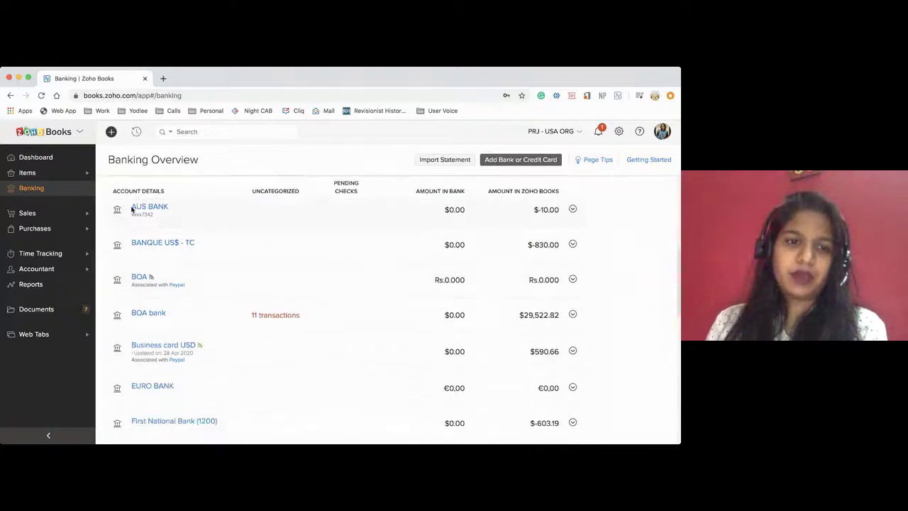
left_click_drag(131, 207, 172, 211)
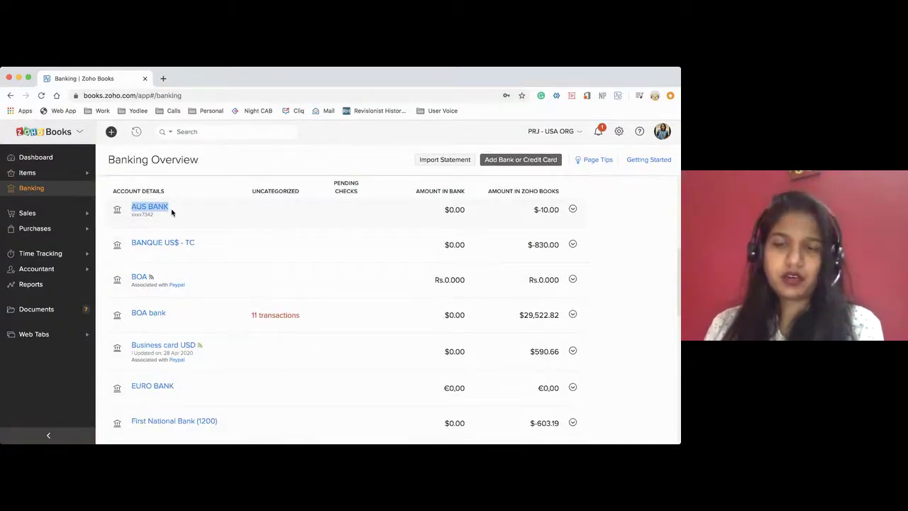
scroll(172, 239, "up", 1)
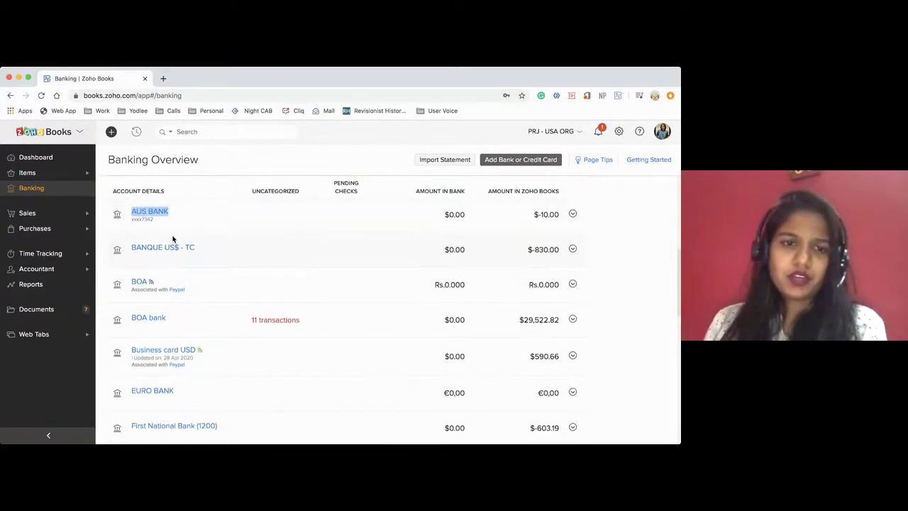
left_click(149, 217)
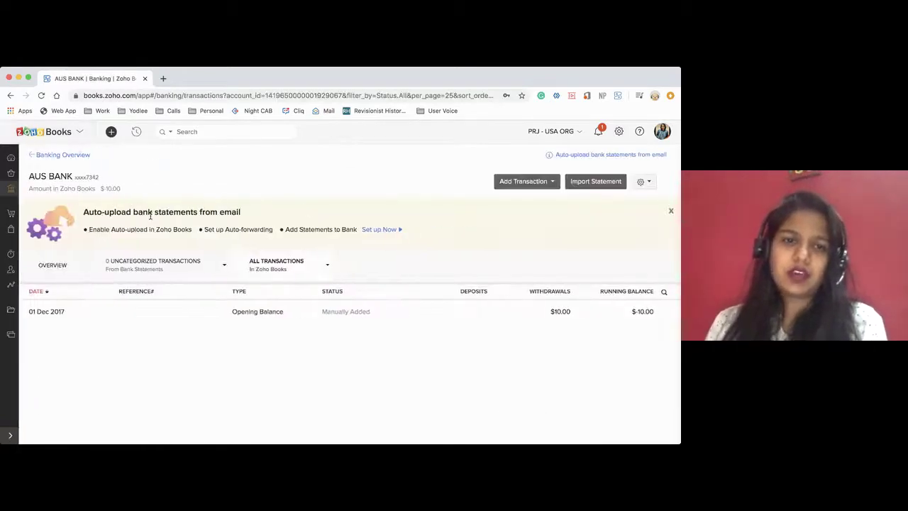
left_click(584, 186)
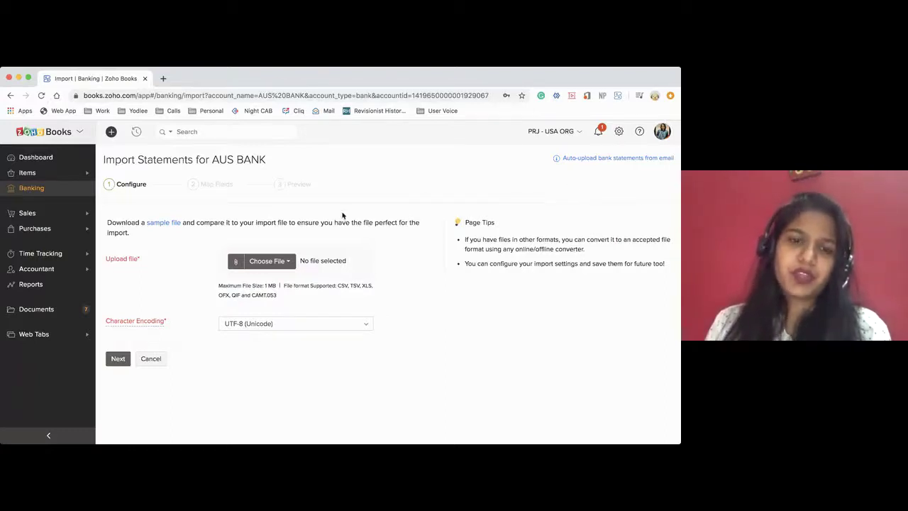
Try the Choose File options without picking a file, noting supported formats, then go to Documents
left_click(251, 263)
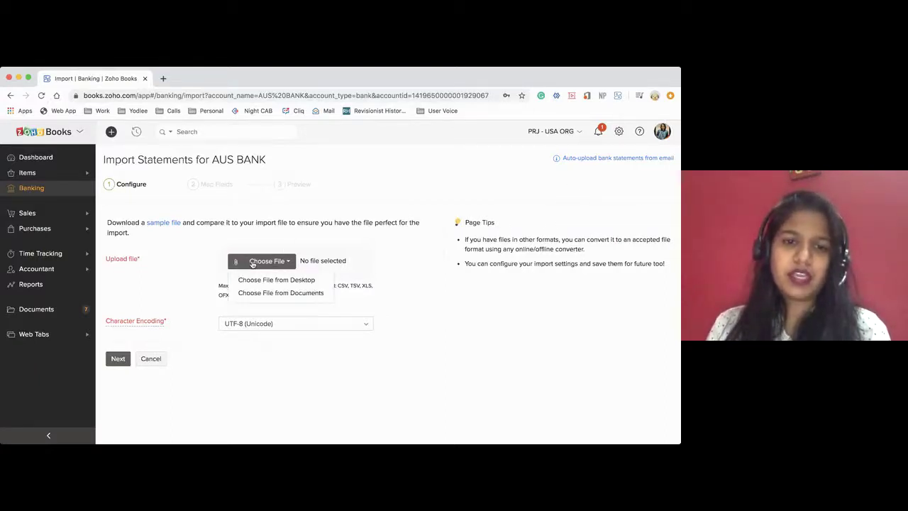
left_click(235, 263)
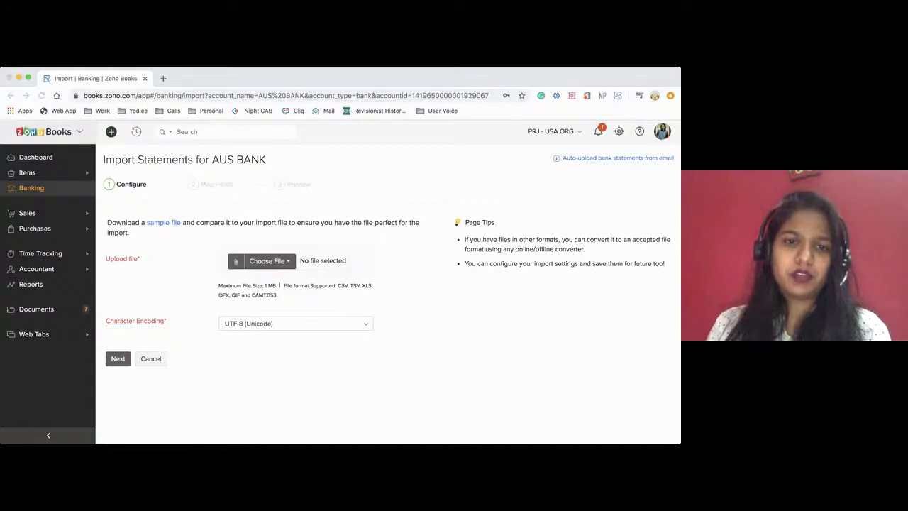
left_click(450, 324)
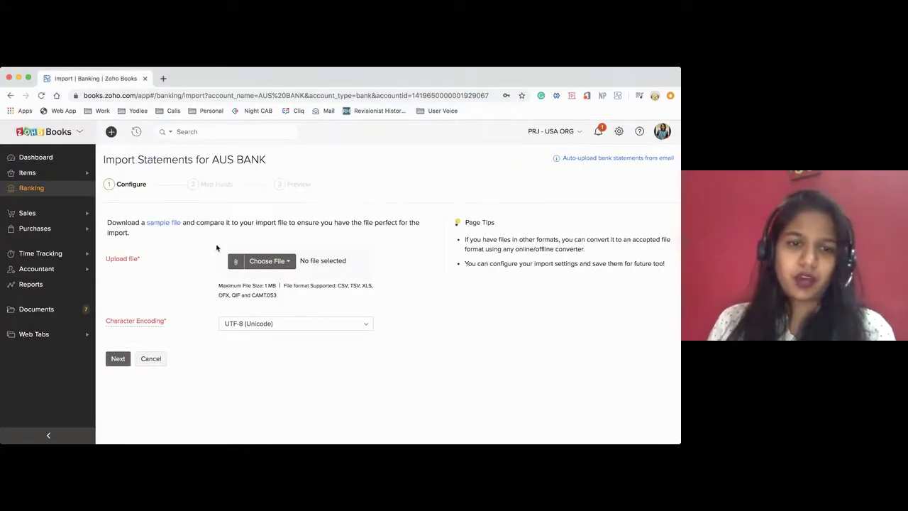
left_click(234, 262)
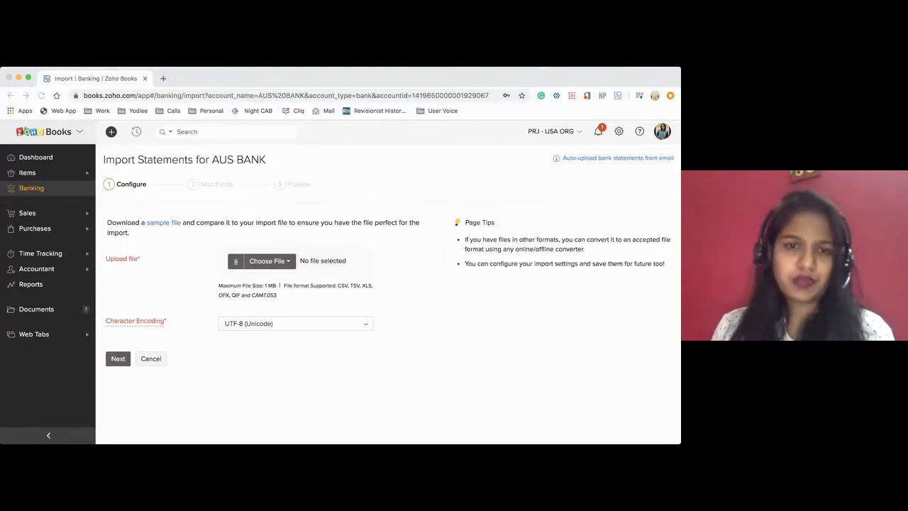
left_click(455, 321)
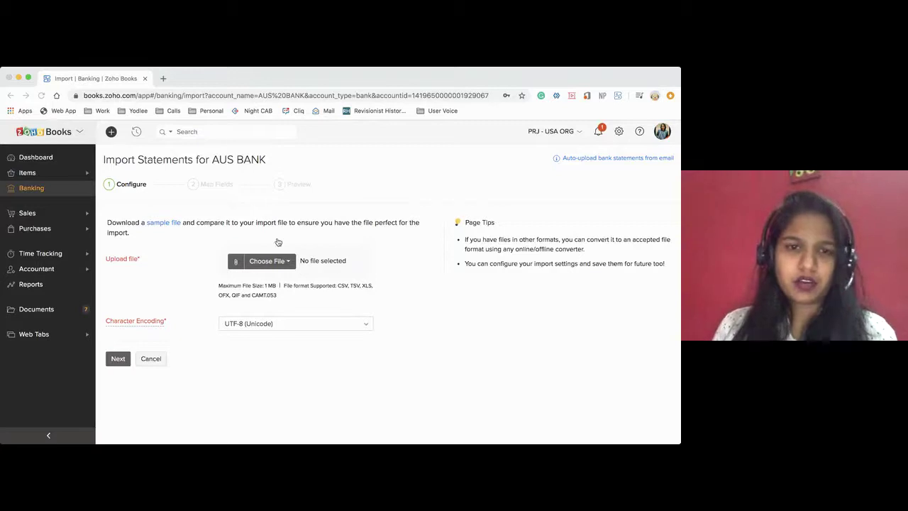
left_click_drag(337, 284, 369, 293)
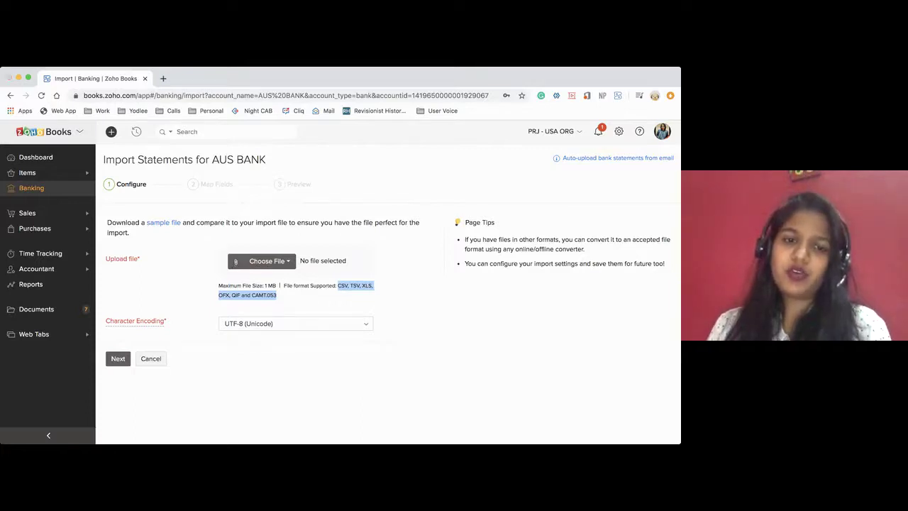
left_click(236, 264)
left_click(457, 320)
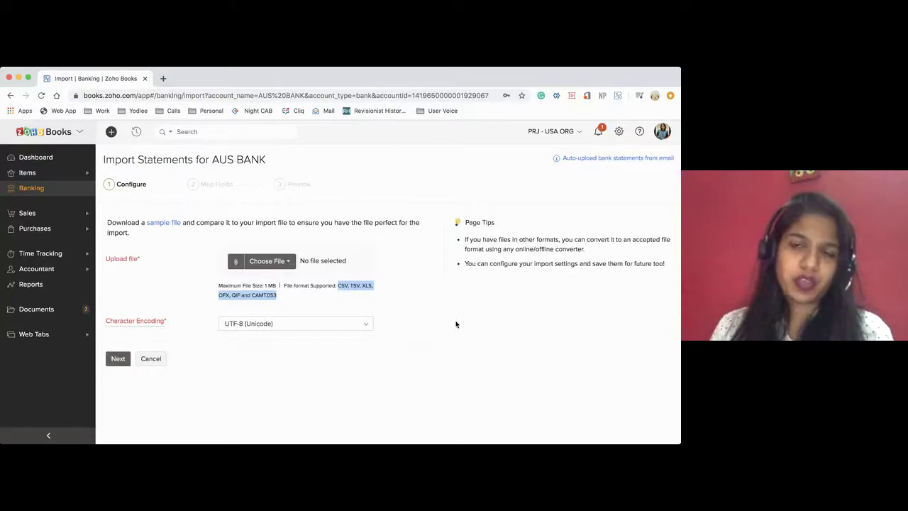
left_click(289, 263)
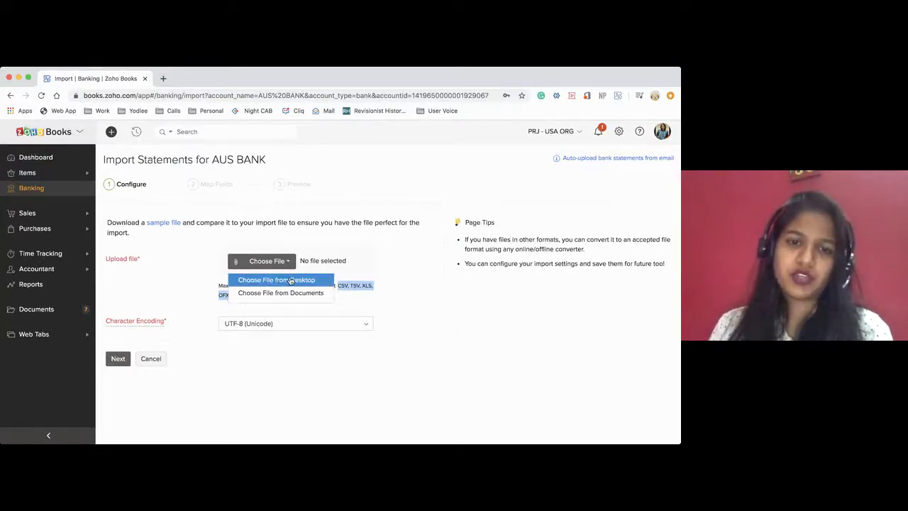
left_click(48, 311)
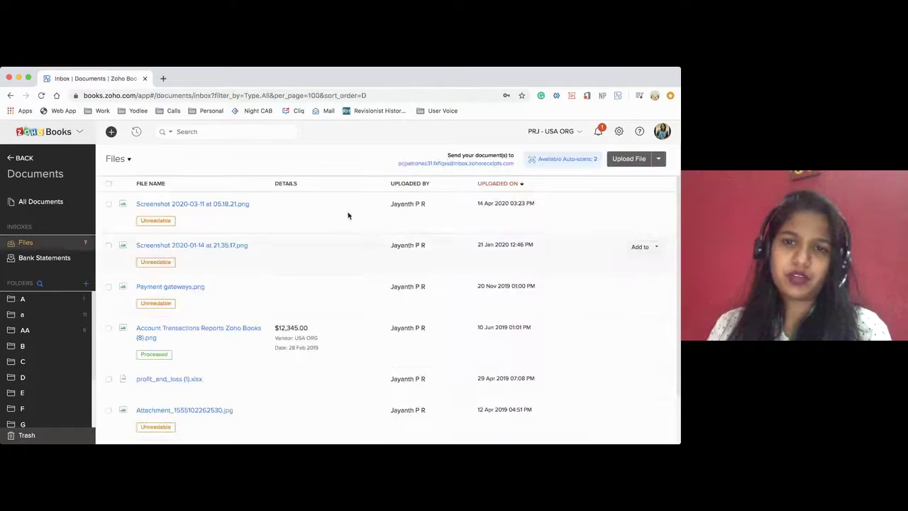
Enable auto-upload of bank statements from email in the Bank Statements inbox, then go back
left_click_drag(396, 163, 515, 166)
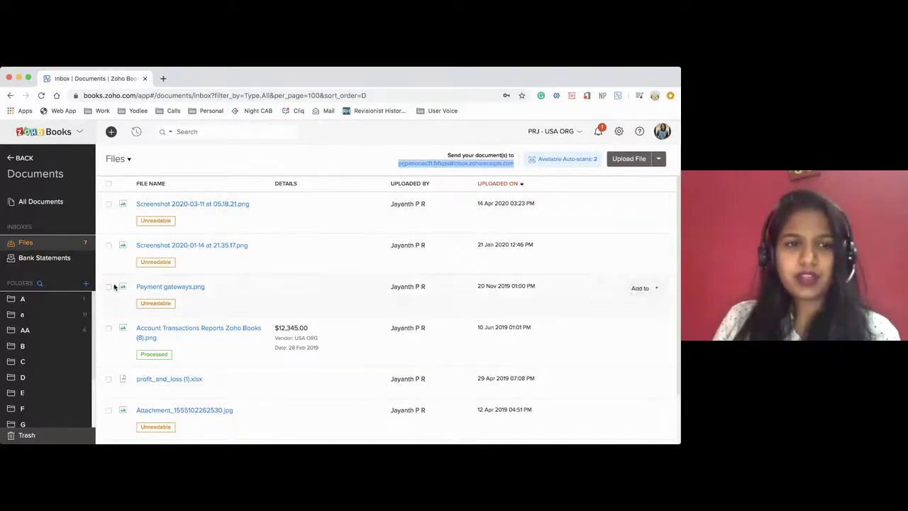
left_click(59, 258)
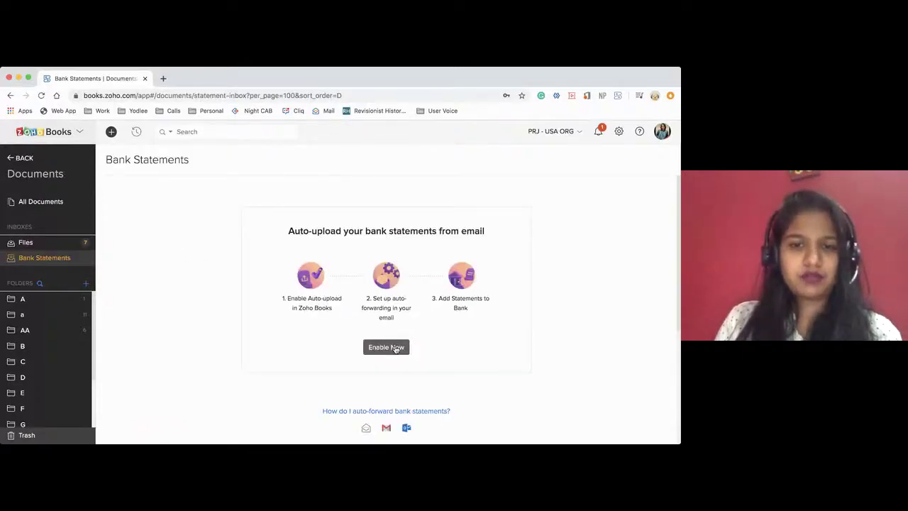
left_click(396, 347)
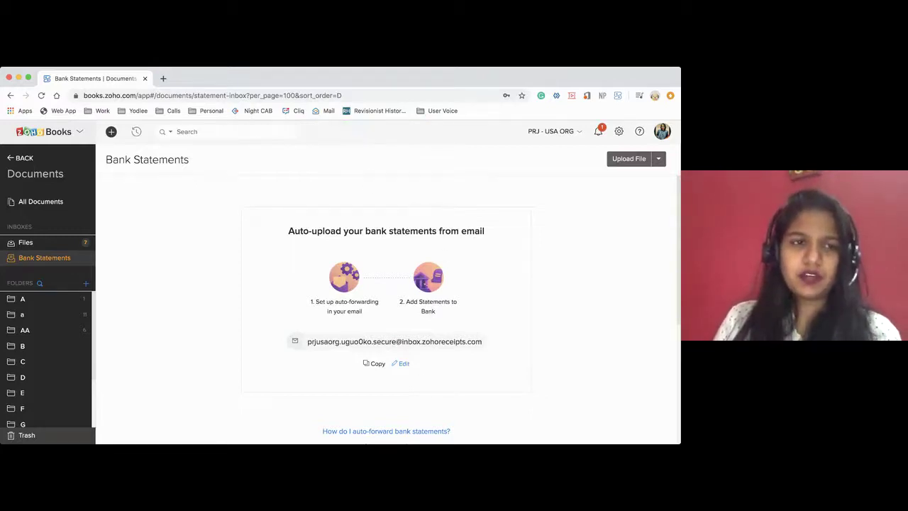
left_click(14, 158)
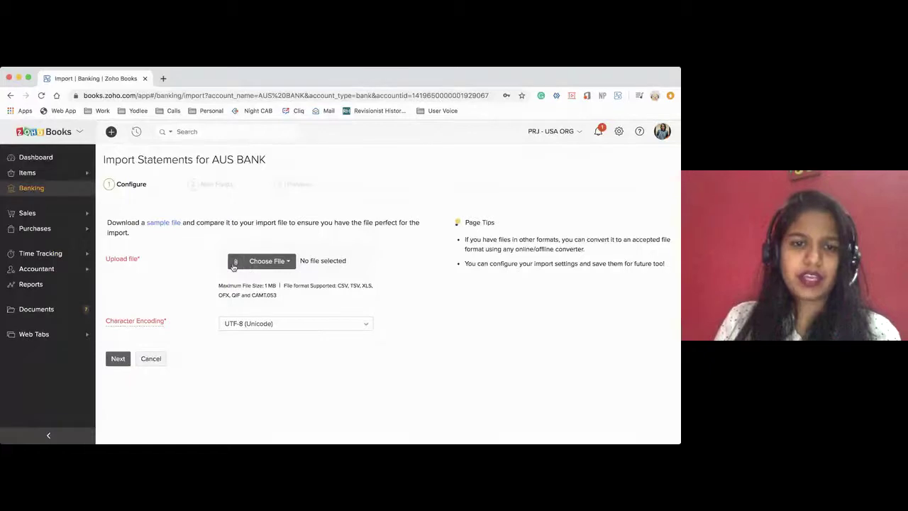
Try choosing a statement from Documents, close the empty picker, and cancel the AUS BANK import
left_click(236, 262)
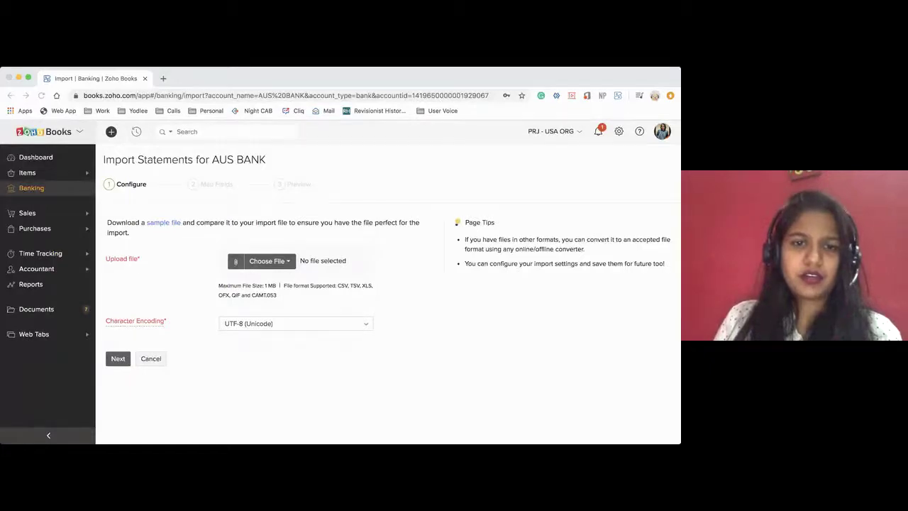
left_click(270, 262)
left_click(275, 294)
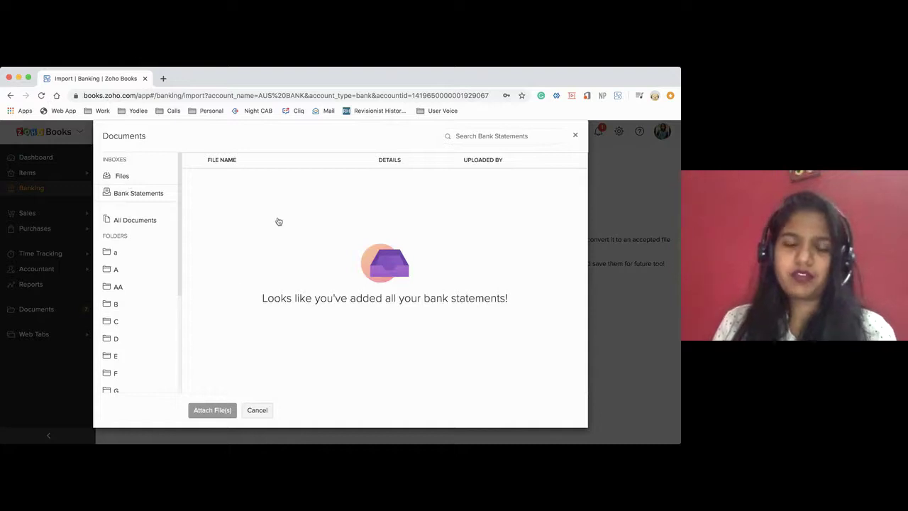
left_click(262, 410)
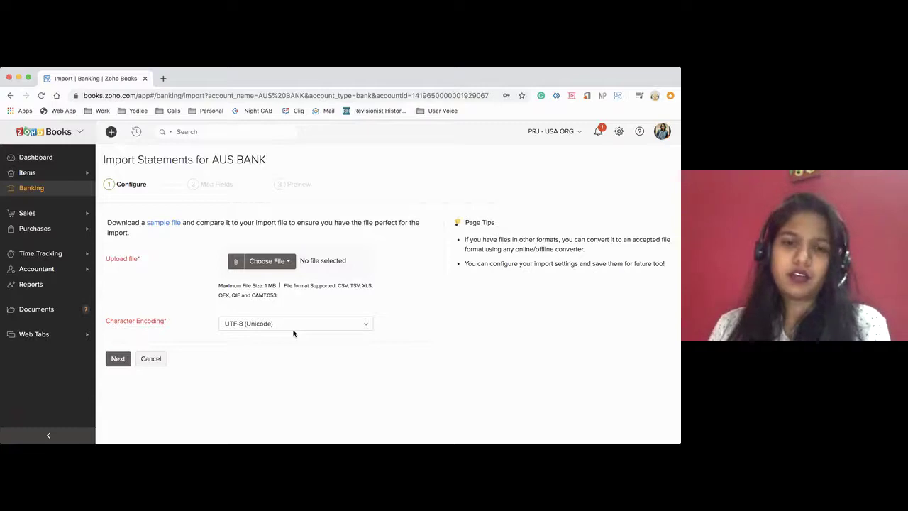
left_click(154, 361)
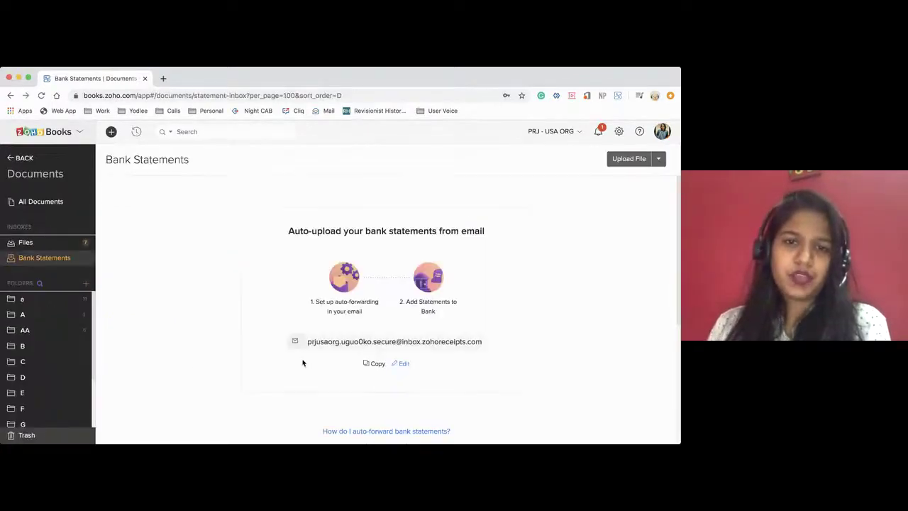
Go to Banking and open the RBS account's 3 uncategorized Oct 2018 statement transactions
left_click(26, 158)
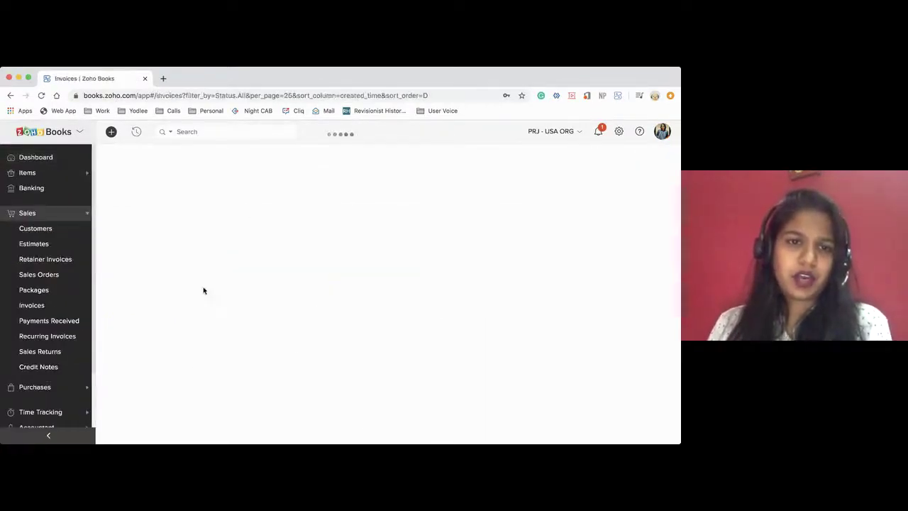
left_click(31, 188)
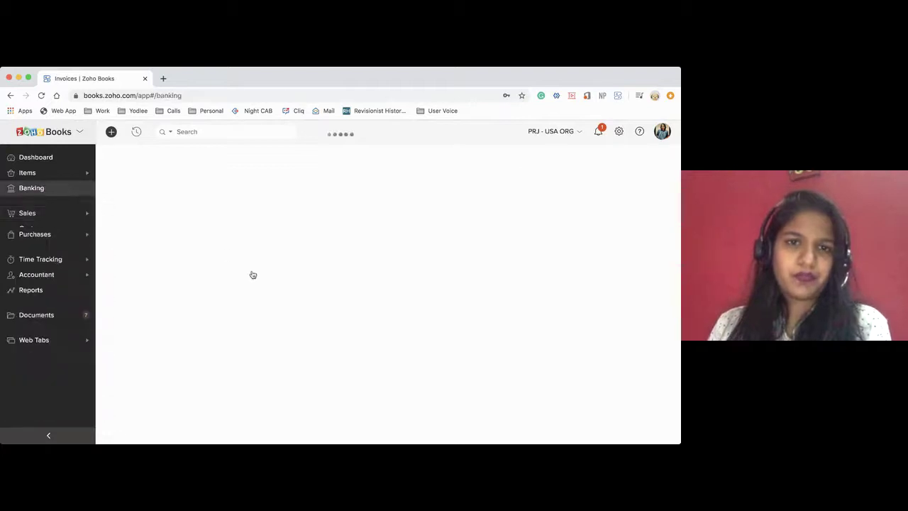
scroll(251, 270, "down", 10)
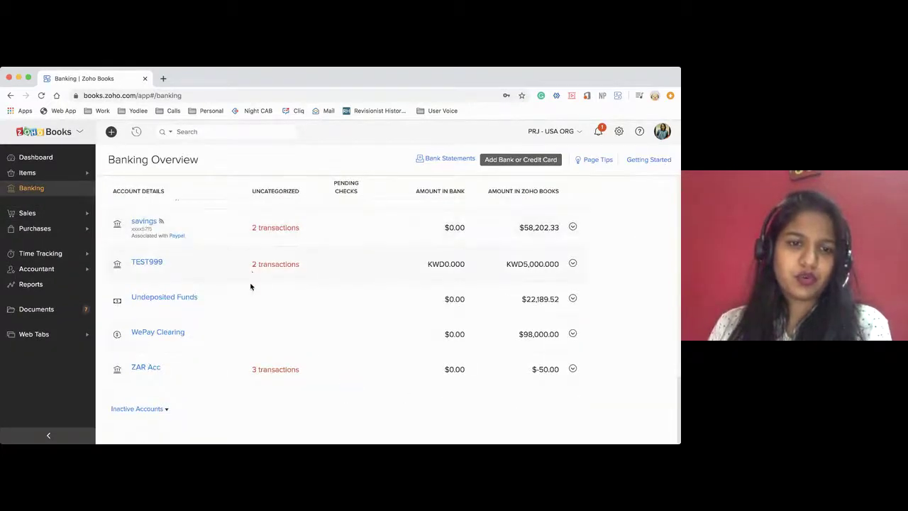
scroll(254, 334, "up", 5)
left_click(265, 332)
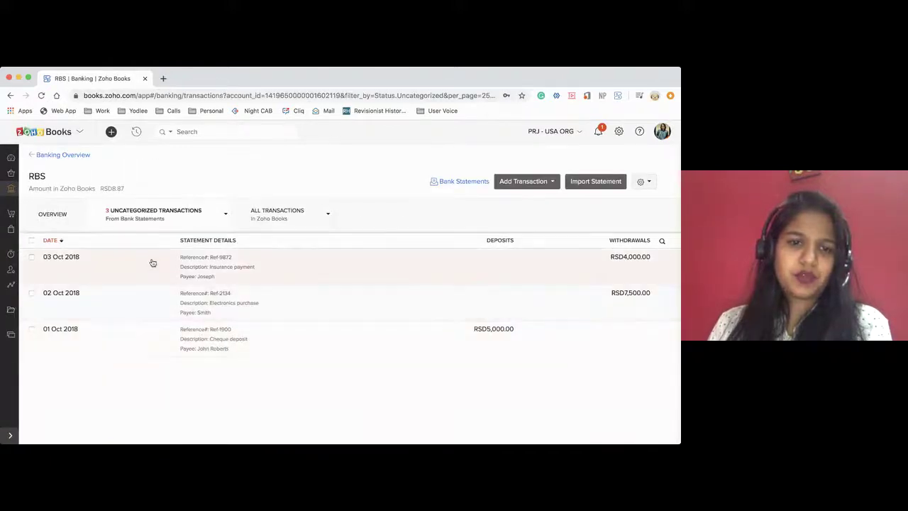
left_click_drag(180, 258, 251, 361)
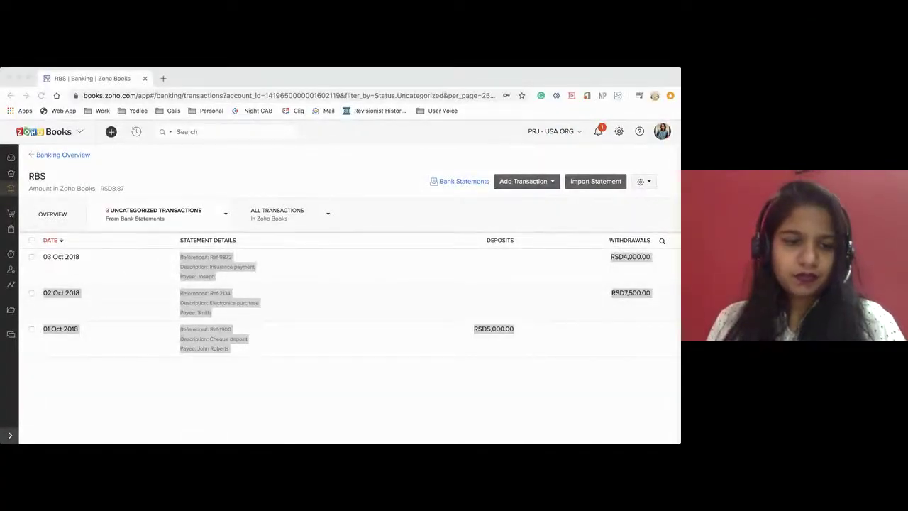
key("super+Tab")
Switch to the Demo organization by searching 'demo' in the organization list
left_click(552, 131)
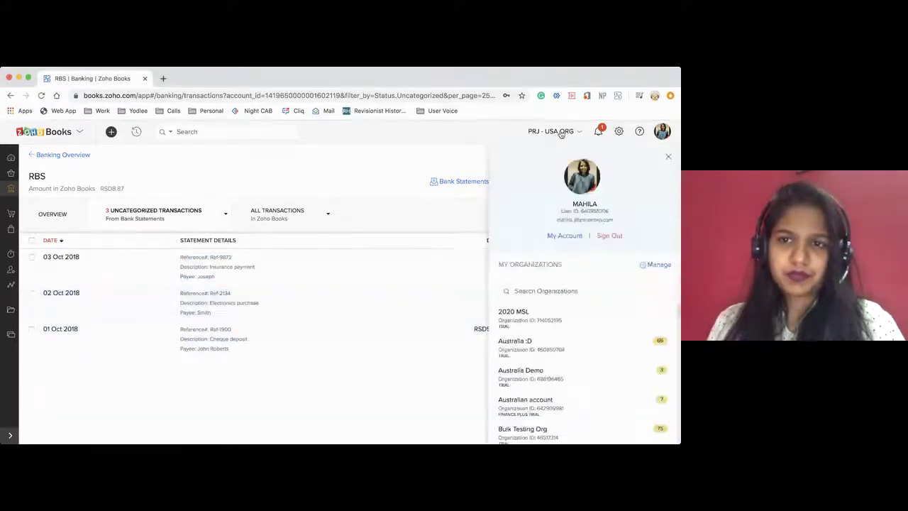
left_click(544, 290)
type("demo")
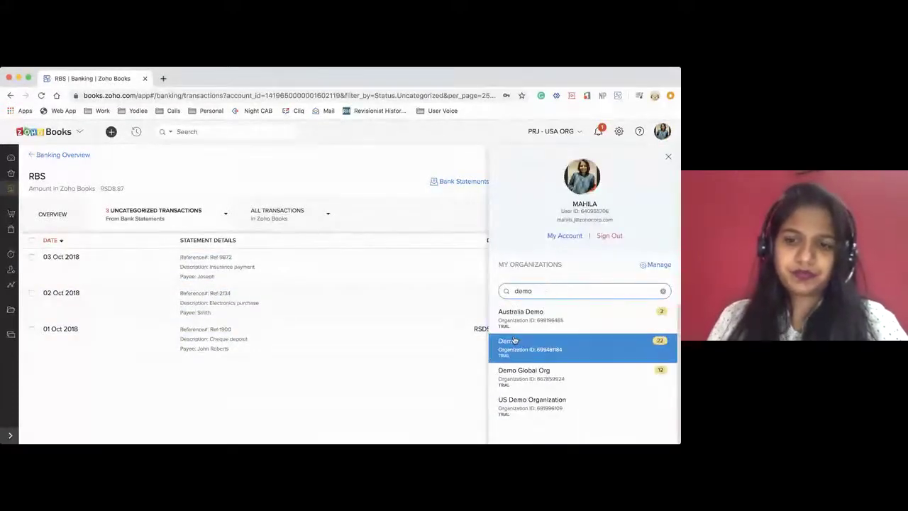
left_click(515, 344)
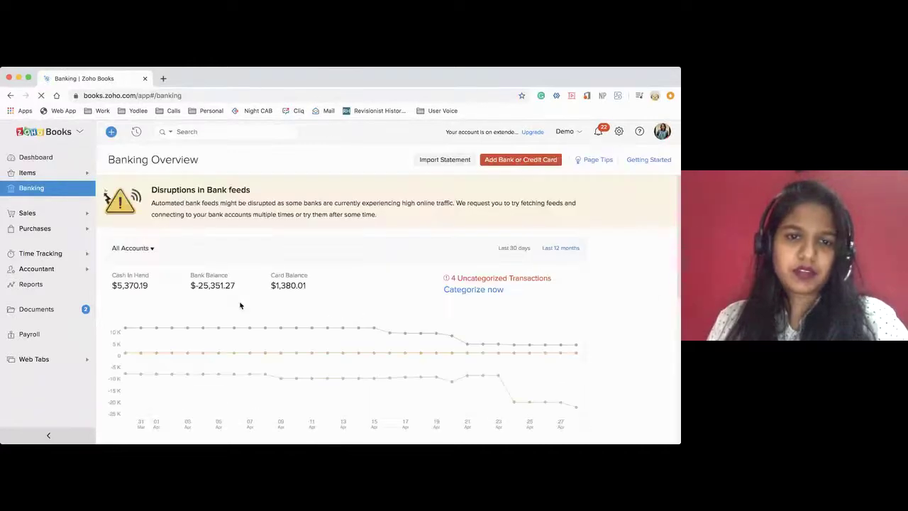
Open the PNC Bank account's uncategorized transactions from the Banking Overview
scroll(239, 305, "down", 5)
scroll(240, 305, "down", 2)
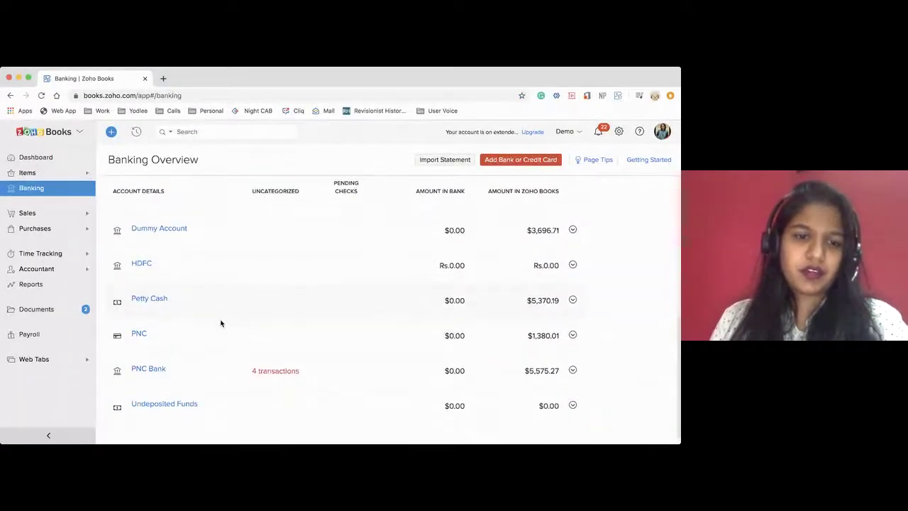
left_click(156, 361)
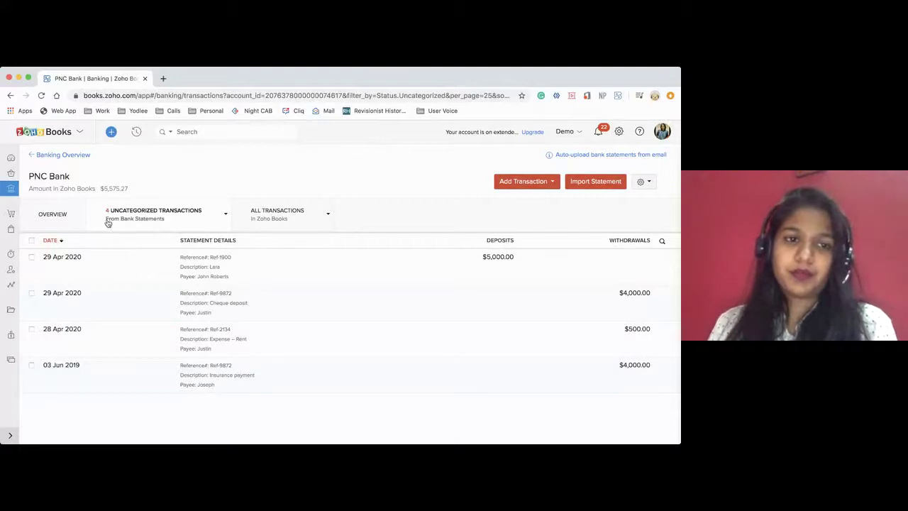
Compare statement and book transactions, view the 29 Apr Housing entry, then open the $5,000.00 deposit
left_click_drag(107, 219, 168, 223)
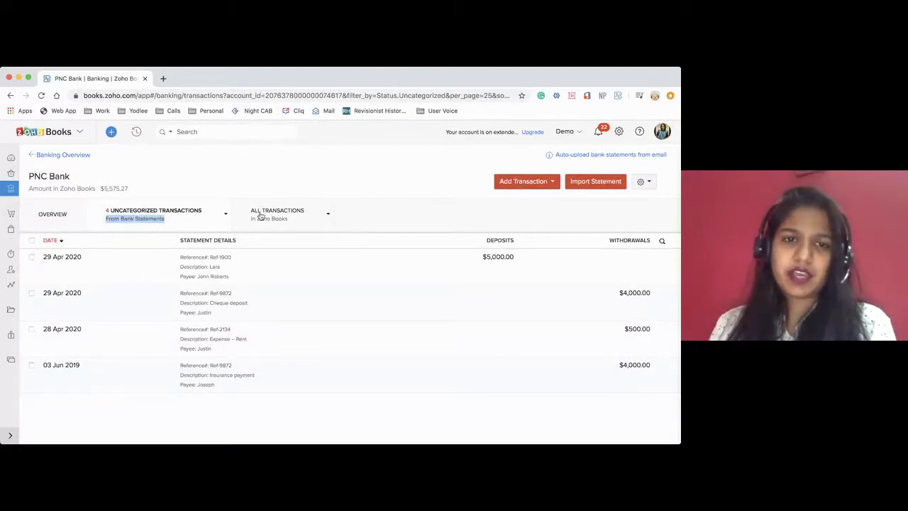
left_click_drag(250, 218, 288, 219)
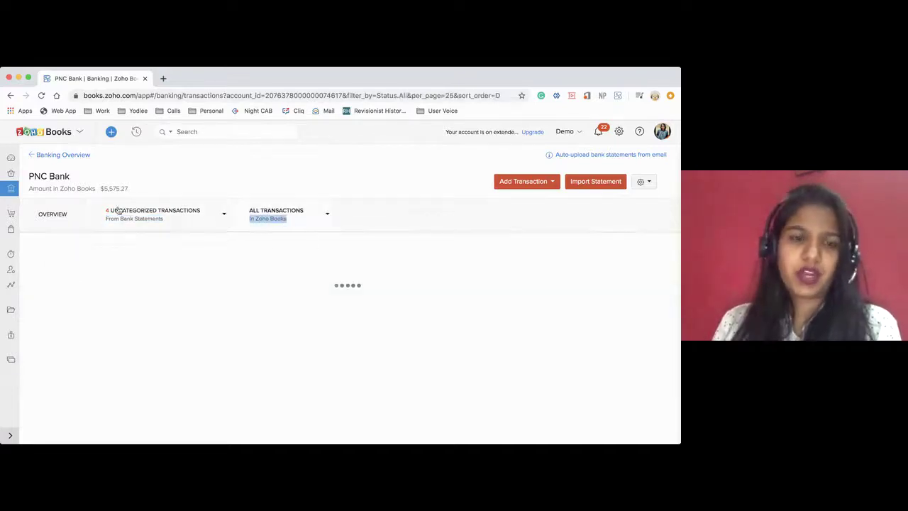
left_click(142, 217)
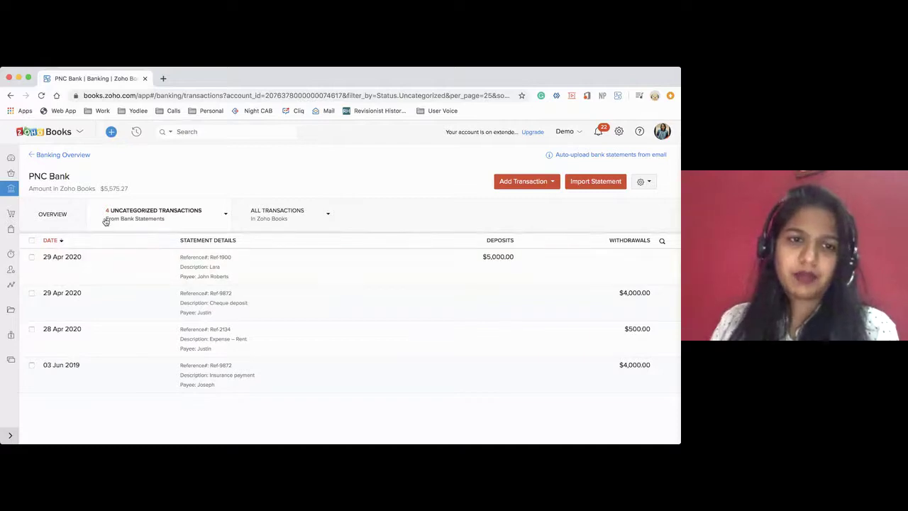
left_click(264, 217)
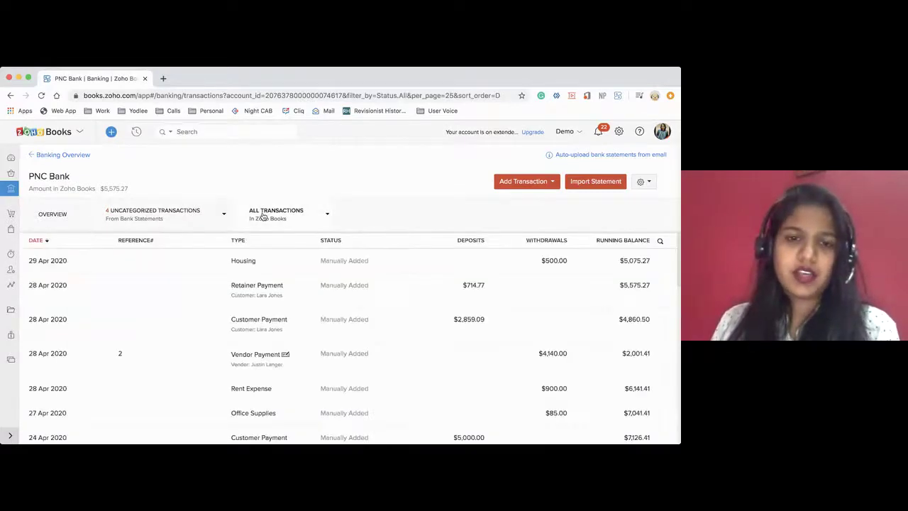
left_click_drag(324, 264, 367, 262)
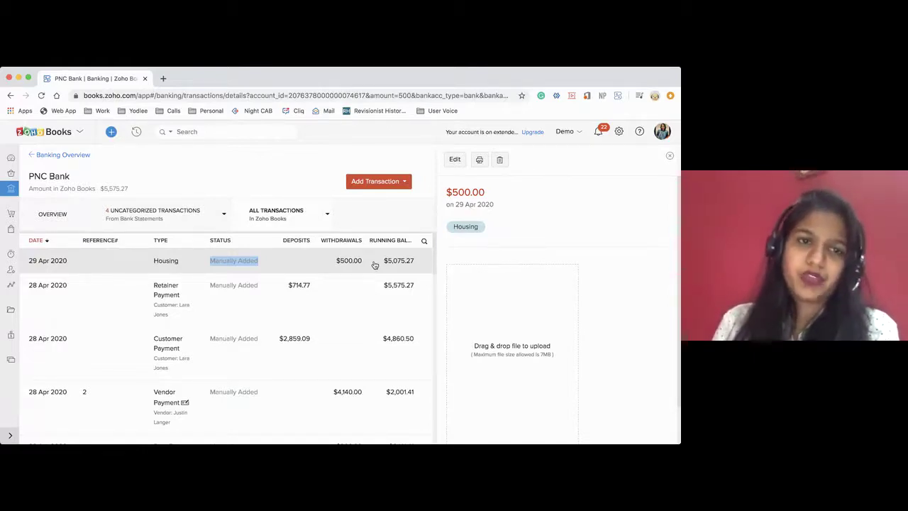
left_click(126, 221)
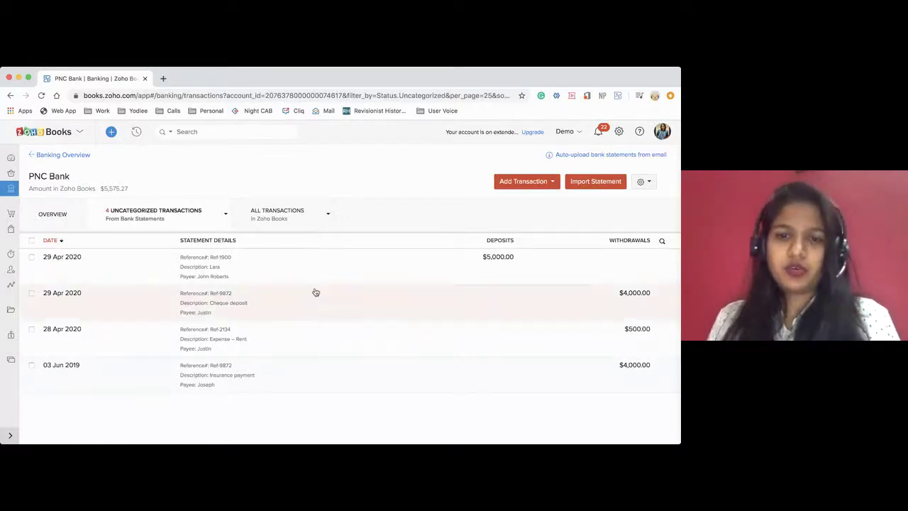
left_click(296, 272)
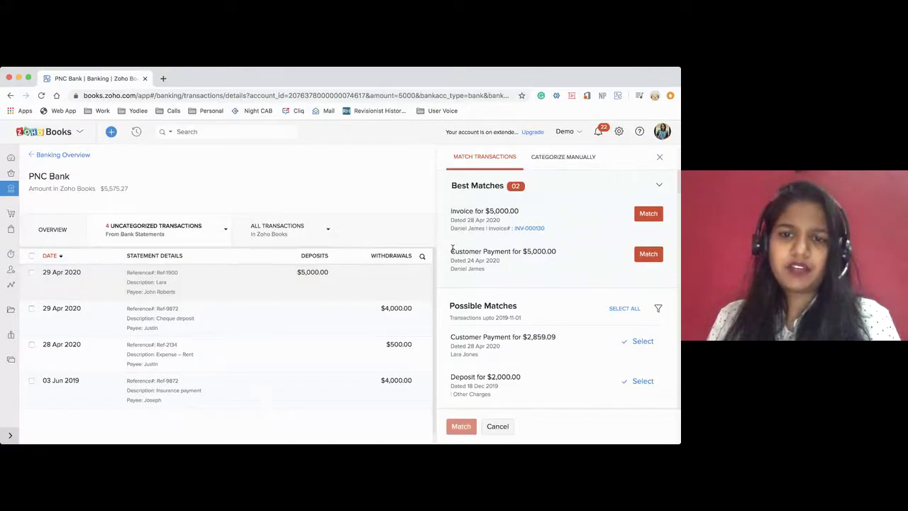
Review the $5,000.00 customer payment best match, then open the 29 Apr $4,000.00 withdrawal
left_click_drag(452, 251, 557, 254)
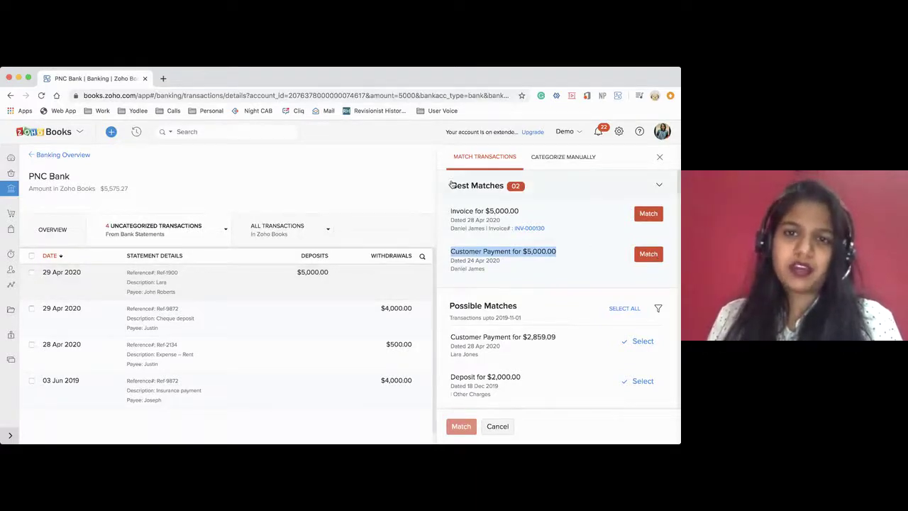
left_click_drag(452, 187, 502, 189)
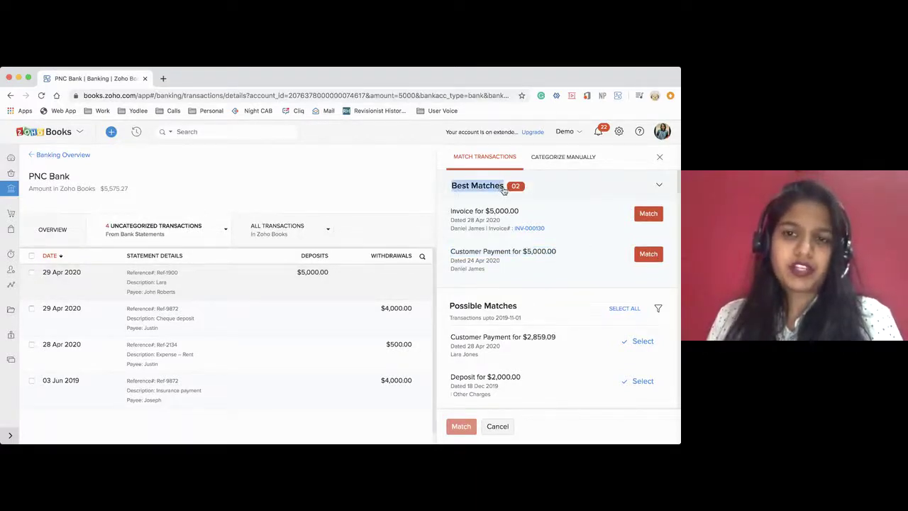
left_click(502, 187)
left_click(483, 189)
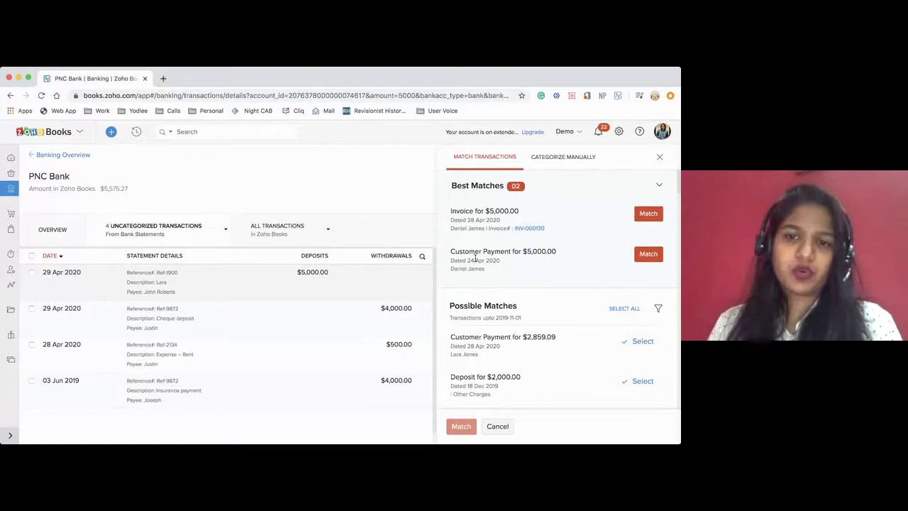
left_click_drag(451, 253, 554, 249)
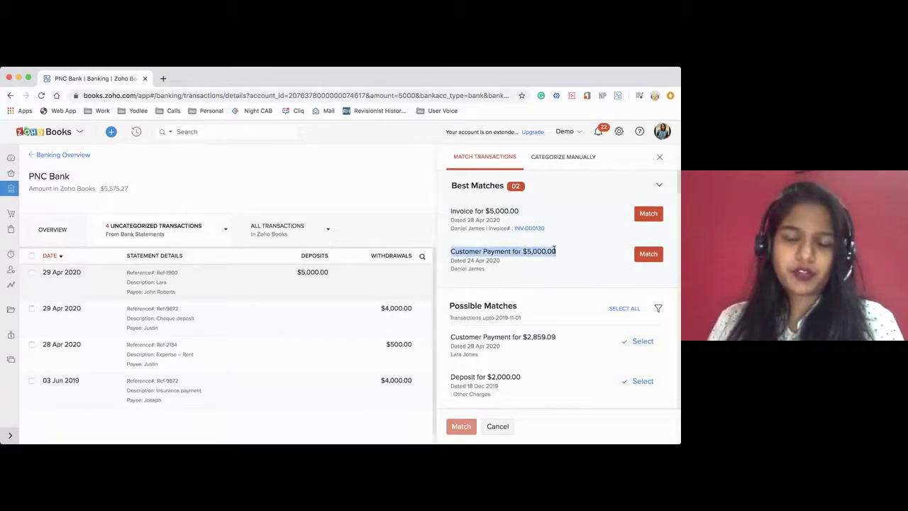
left_click(271, 323)
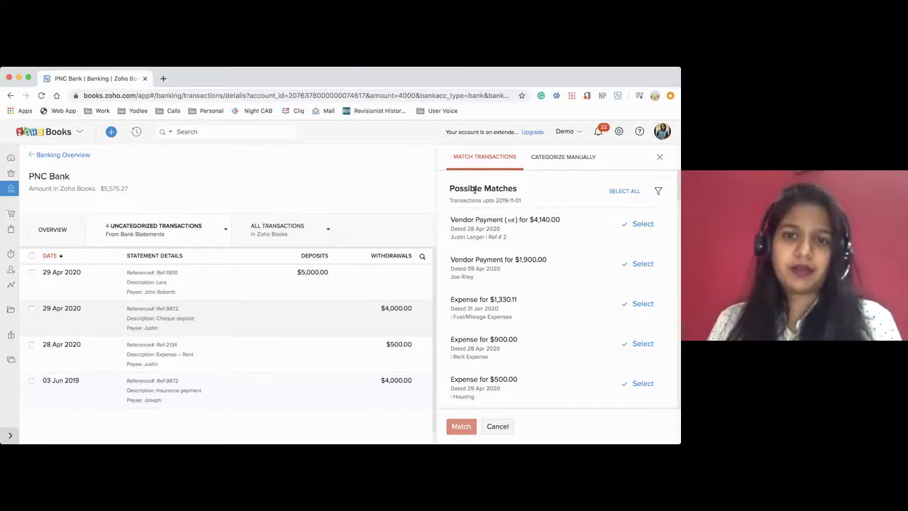
Manually categorize the 29 Apr $4,000.00 withdrawal under the Internet expense account
left_click(553, 159)
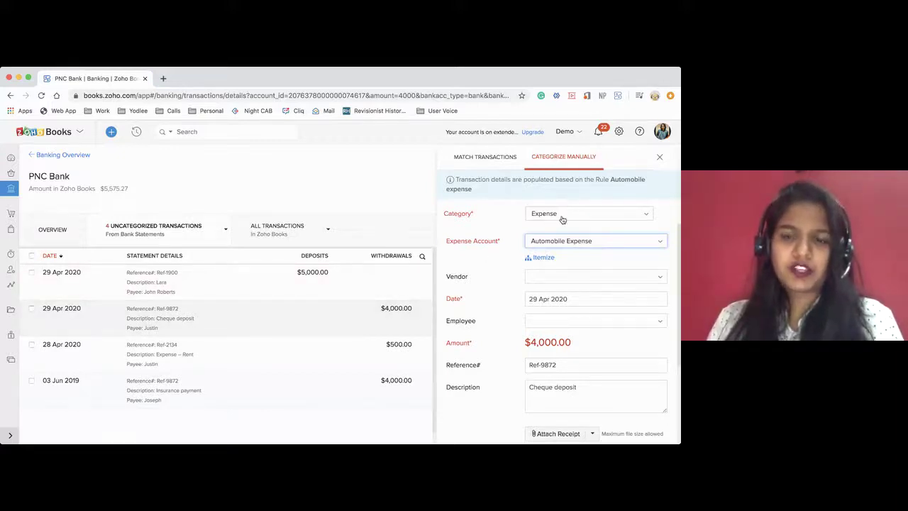
left_click(558, 241)
left_click(508, 253)
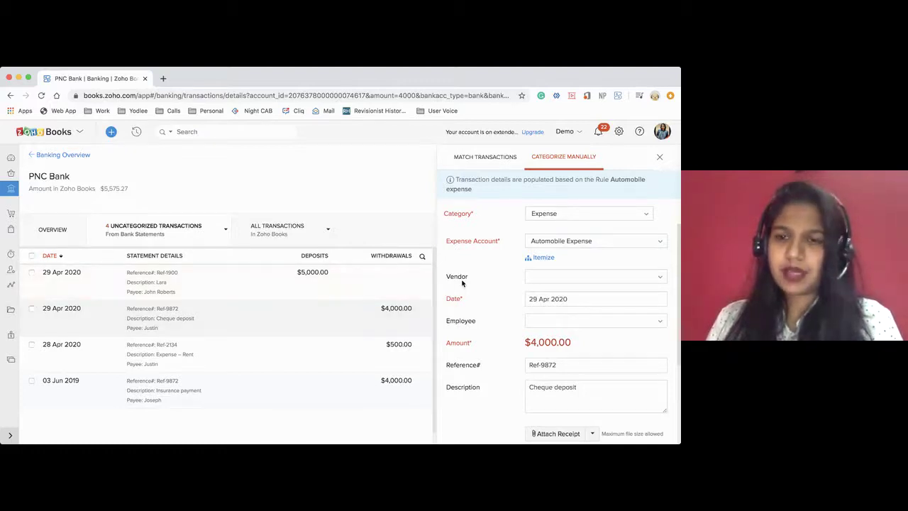
left_click(582, 244)
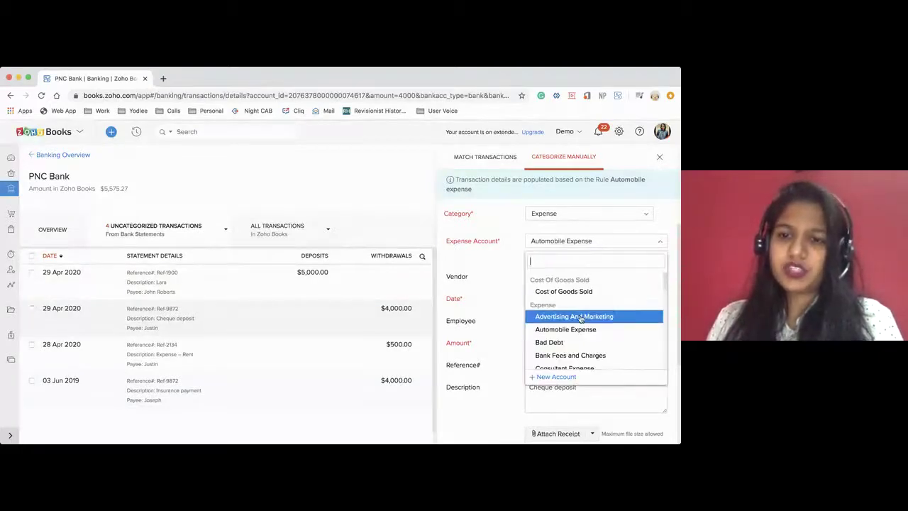
scroll(582, 316, "down", 3)
scroll(581, 315, "down", 1)
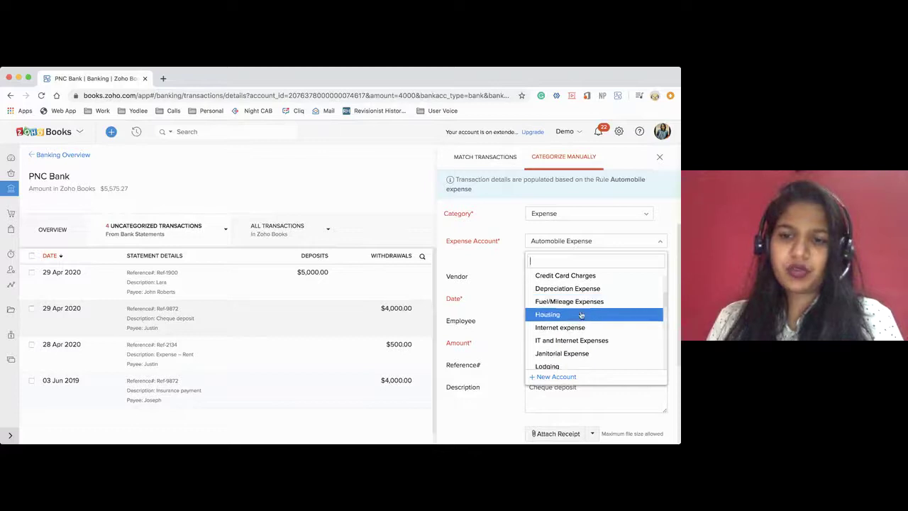
left_click(548, 330)
scroll(546, 340, "down", 2)
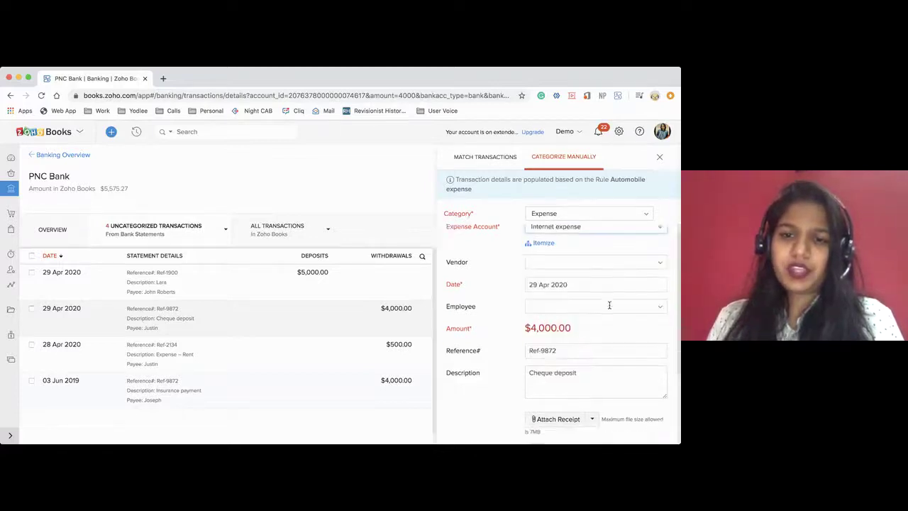
scroll(530, 312, "down", 1)
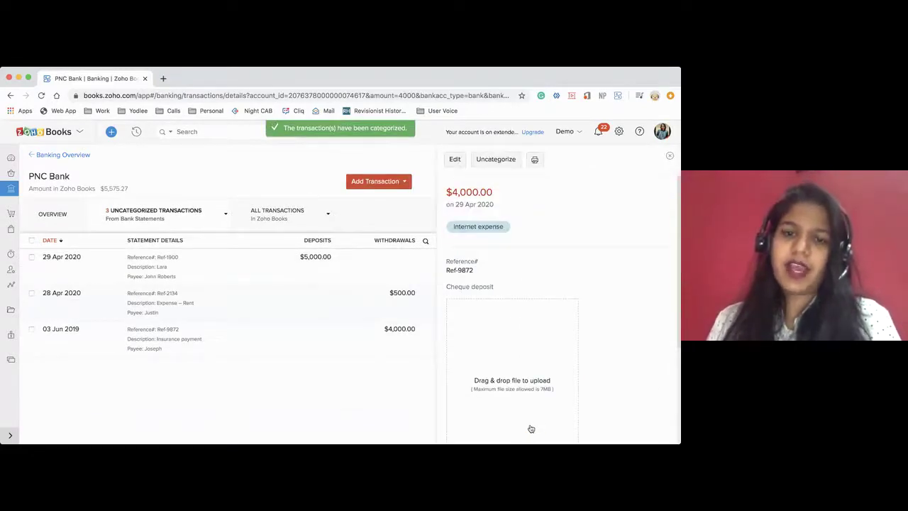
Match the 03 Jun 2019 $4,000.00 insurance payment to the $4,000.00 vendor payment
left_click(220, 299)
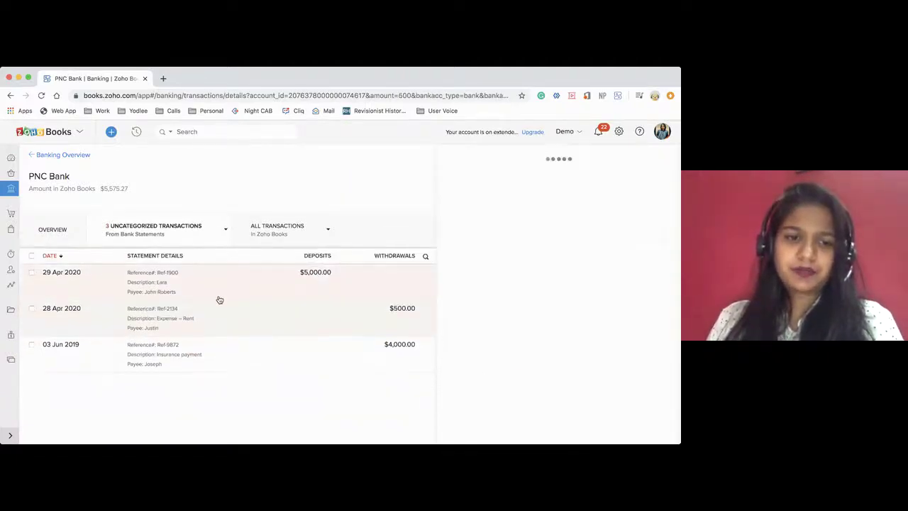
left_click(258, 357)
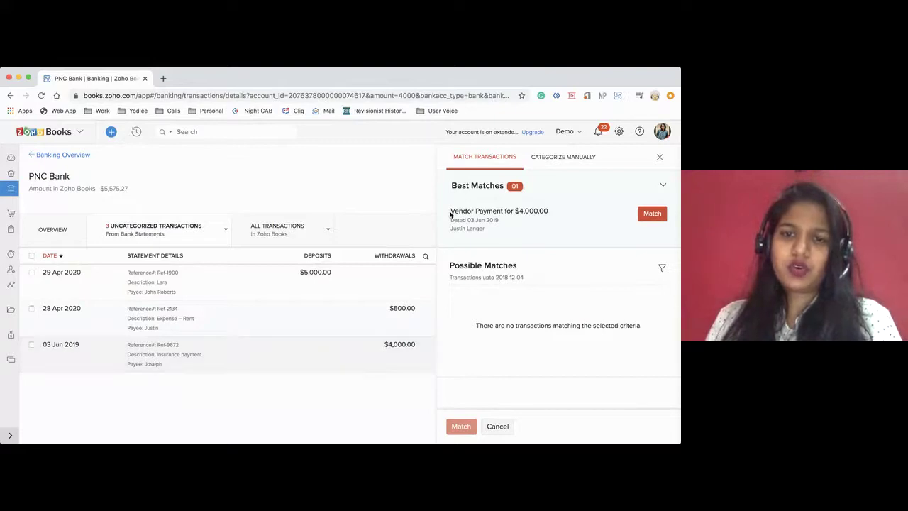
left_click_drag(450, 212, 548, 211)
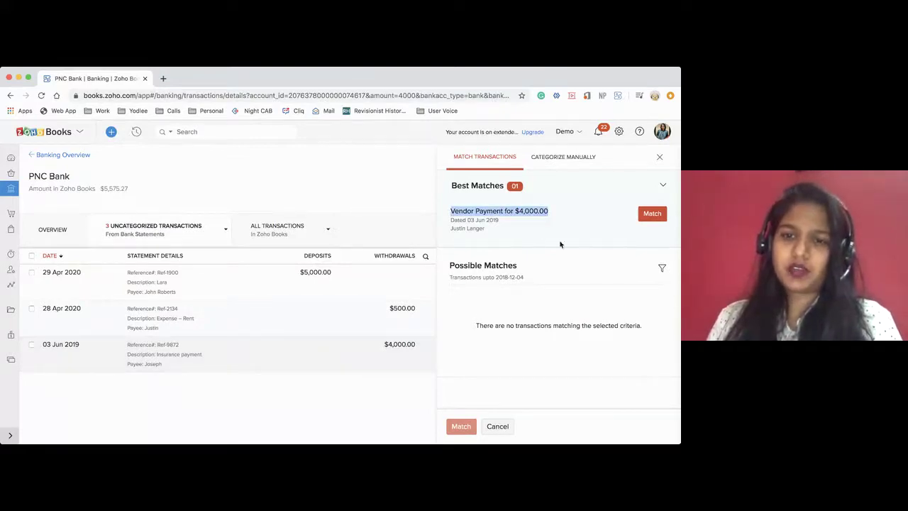
left_click(648, 214)
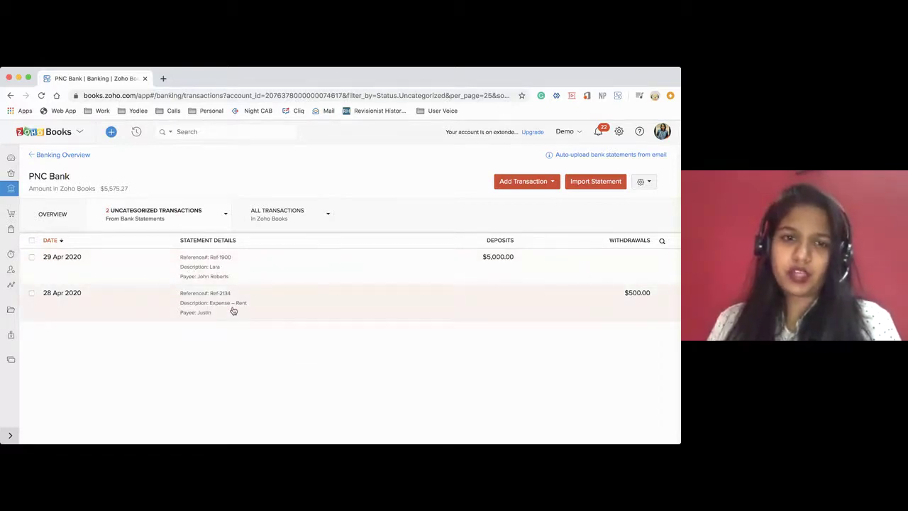
Match the $500 rent withdrawal to Housing and the $5,000 deposit to the customer payment
left_click(447, 299)
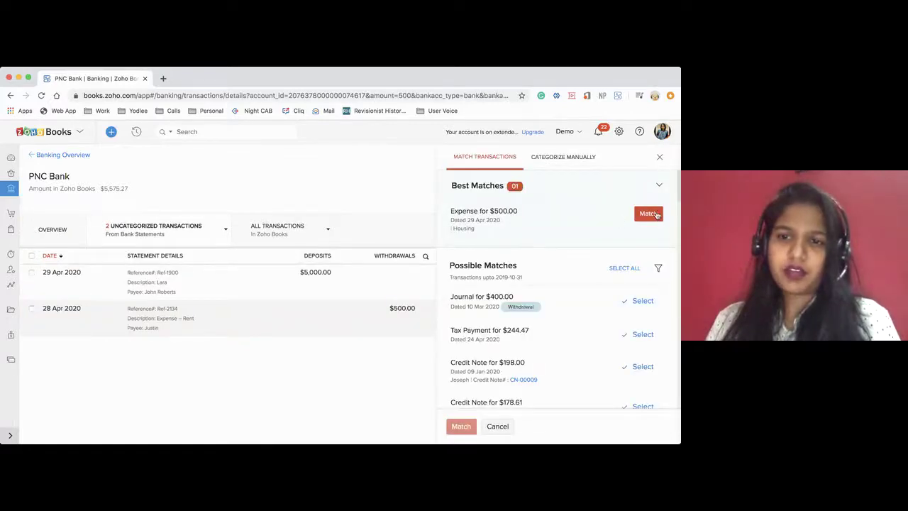
left_click(649, 215)
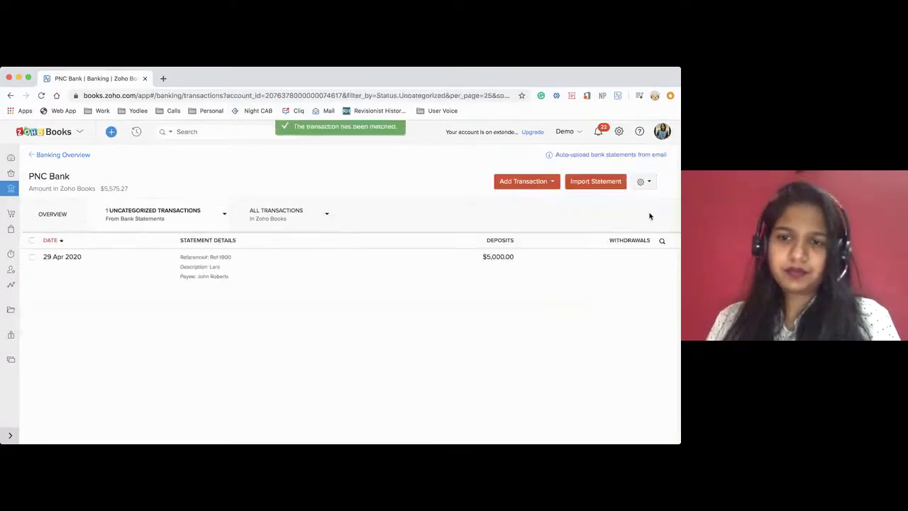
left_click(285, 273)
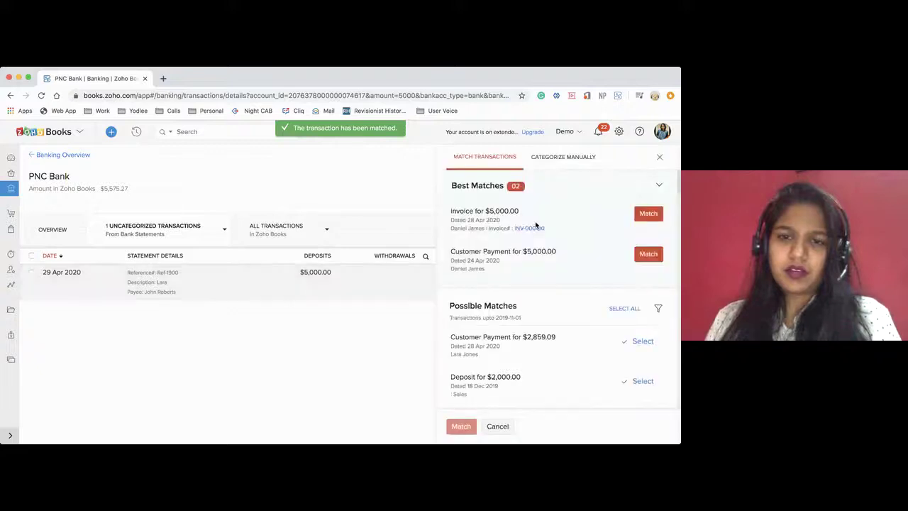
left_click(650, 254)
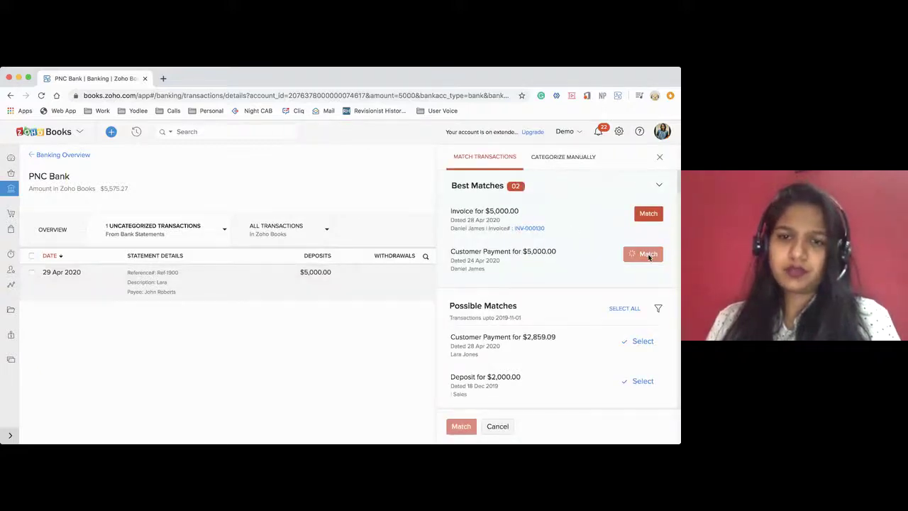
left_click_drag(104, 211, 203, 214)
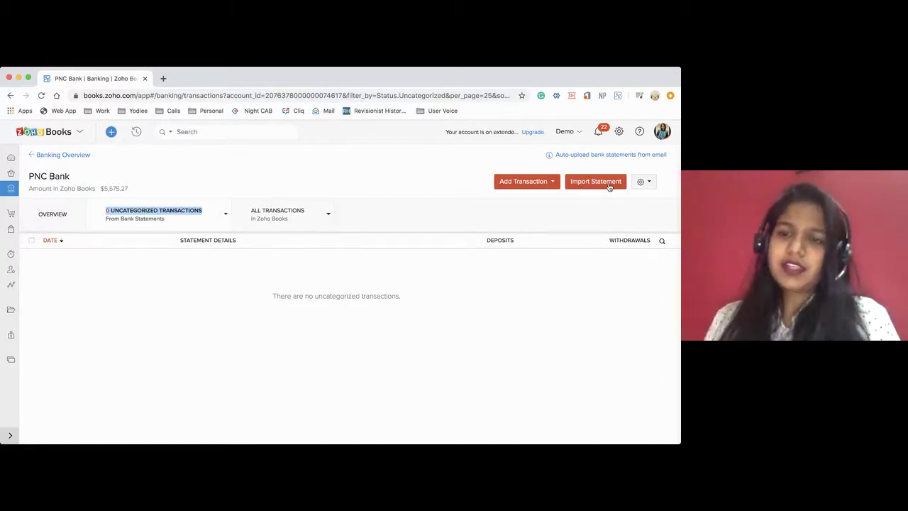
Start a new PNC Bank reconciliation for 01–30 Apr 2020 via Reconcile Account
left_click(643, 182)
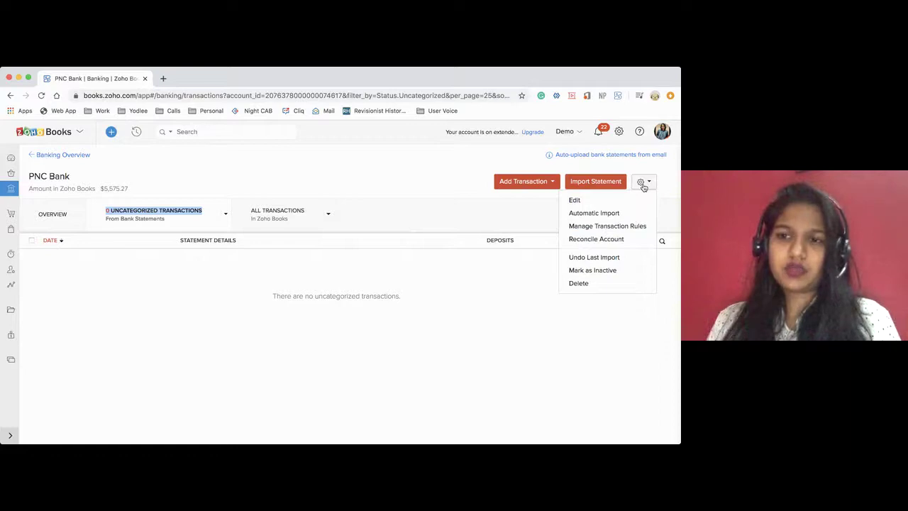
left_click(615, 242)
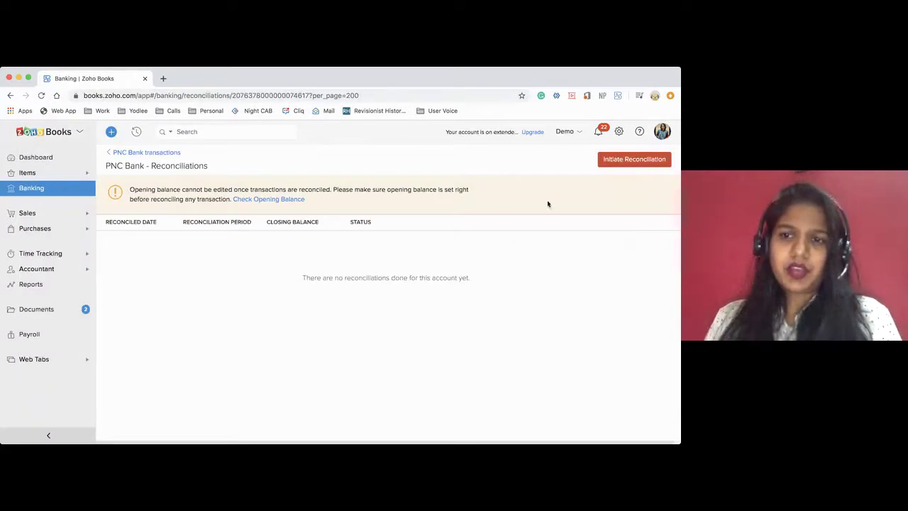
left_click(607, 161)
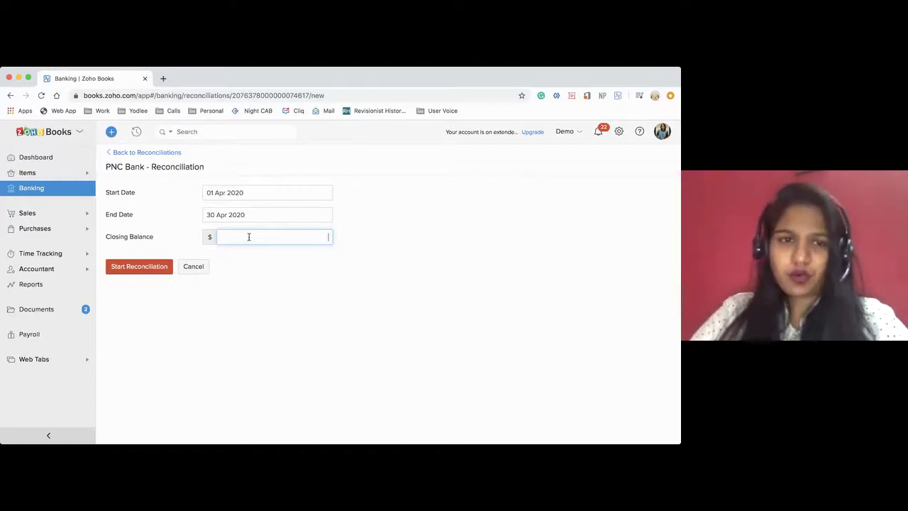
Set the end date to 28 Apr 2020, closing balance 1,279.39, and start reconciling
left_click(213, 218)
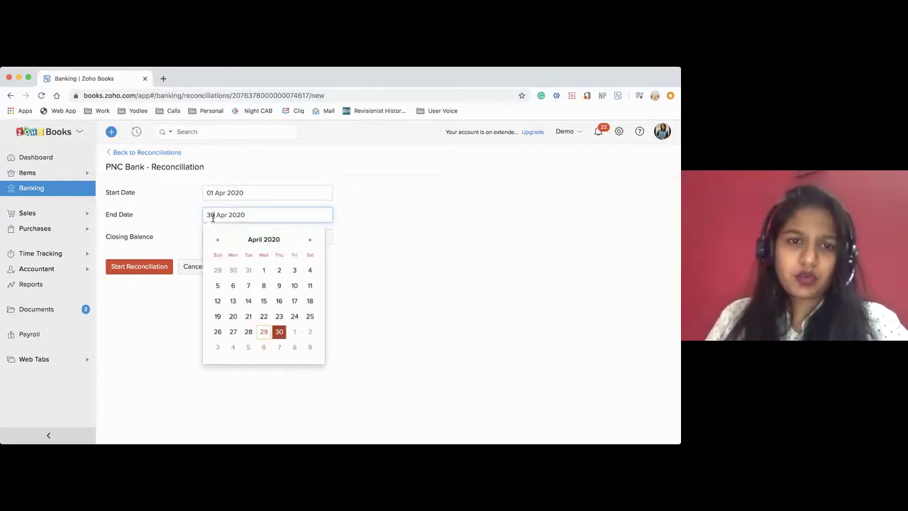
left_click(249, 331)
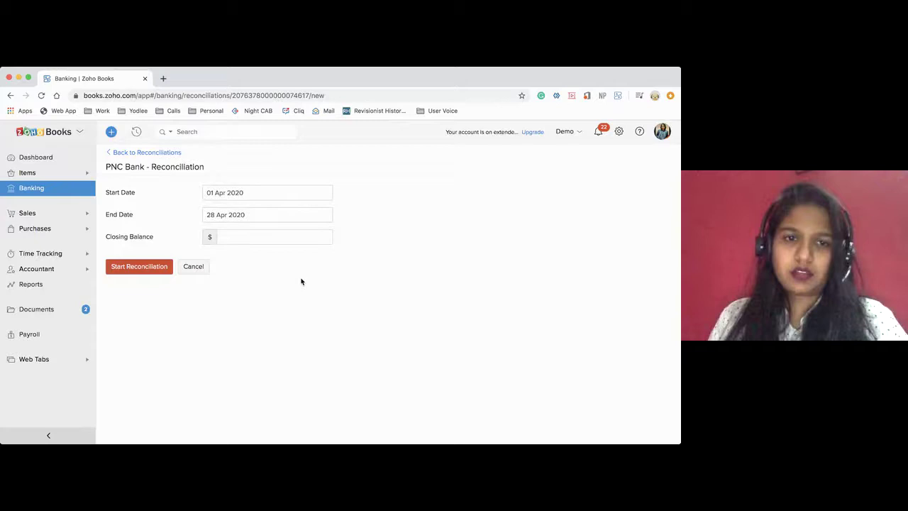
left_click(266, 235)
type("1")
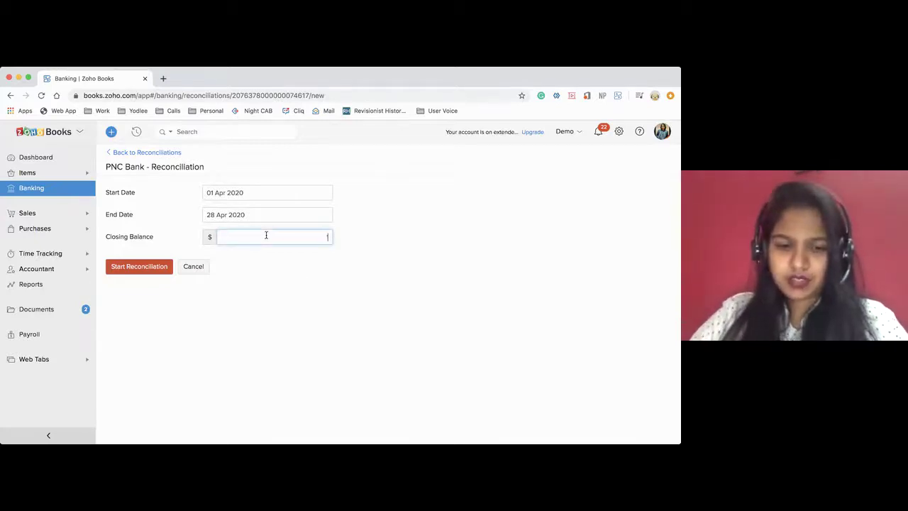
type("279")
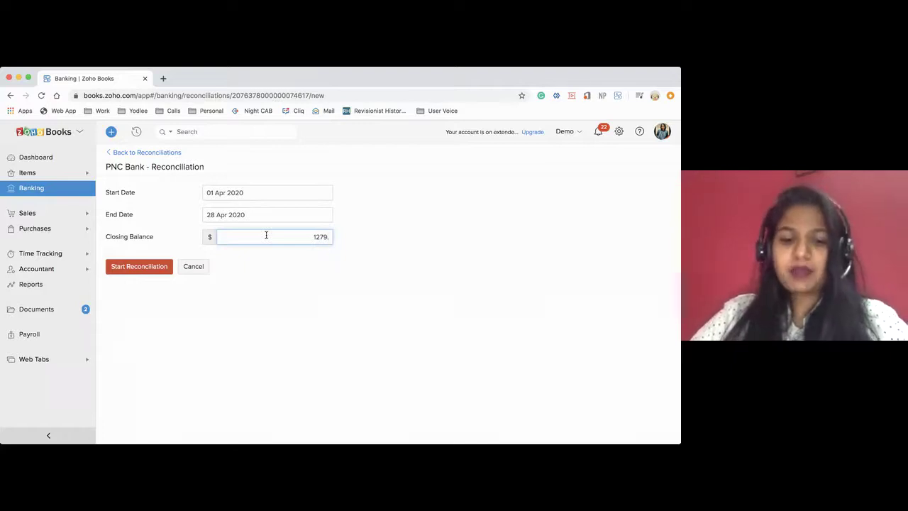
type(".35")
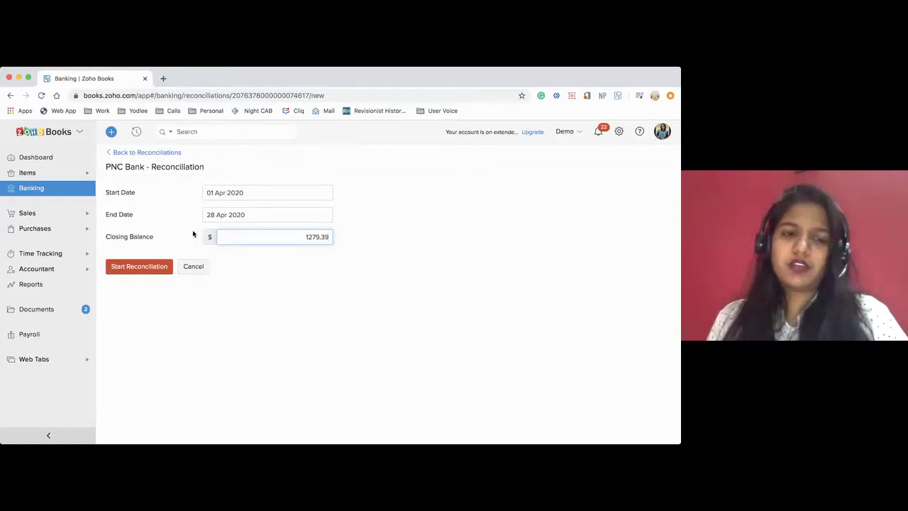
left_click(132, 266)
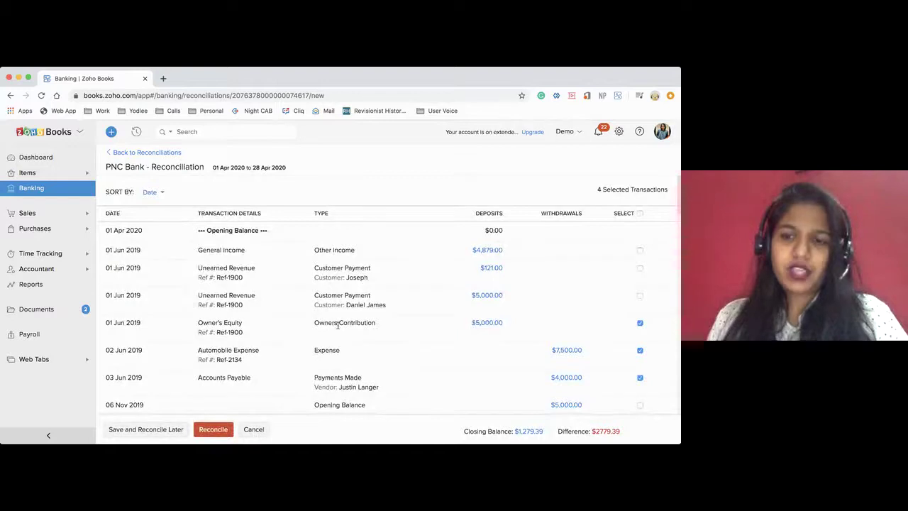
Unselect all, then clear the 07 Apr $25, 09 Apr $1,900, 24 Apr $244.47 and $5,000 items
scroll(486, 324, "down", 1)
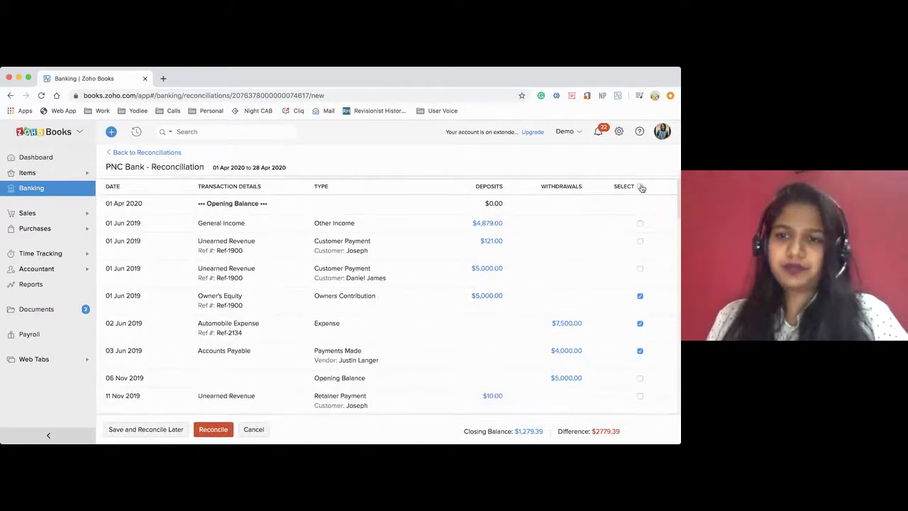
left_click(641, 187)
scroll(647, 267, "down", 5)
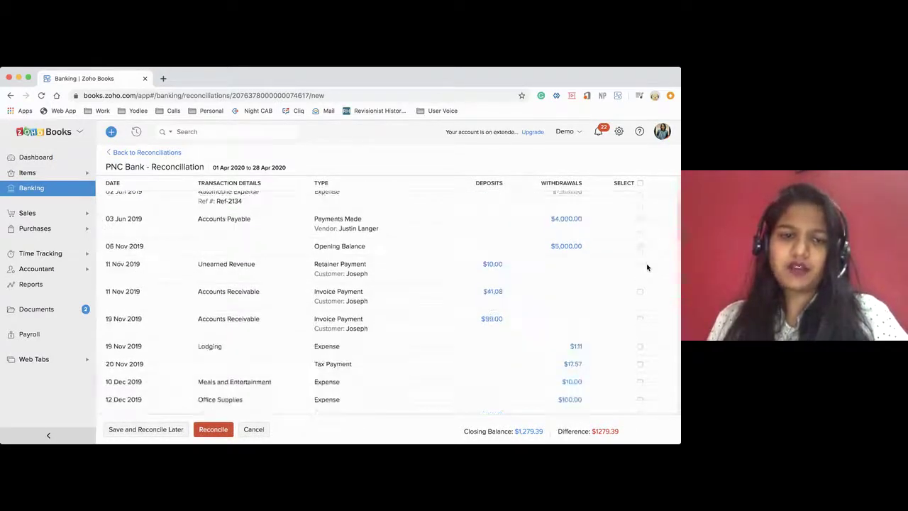
scroll(647, 267, "down", 1)
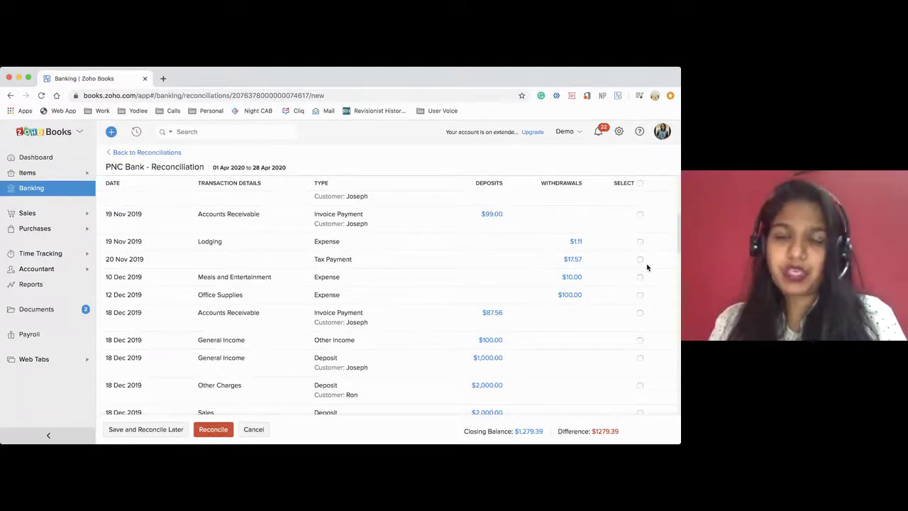
scroll(617, 321, "down", 9)
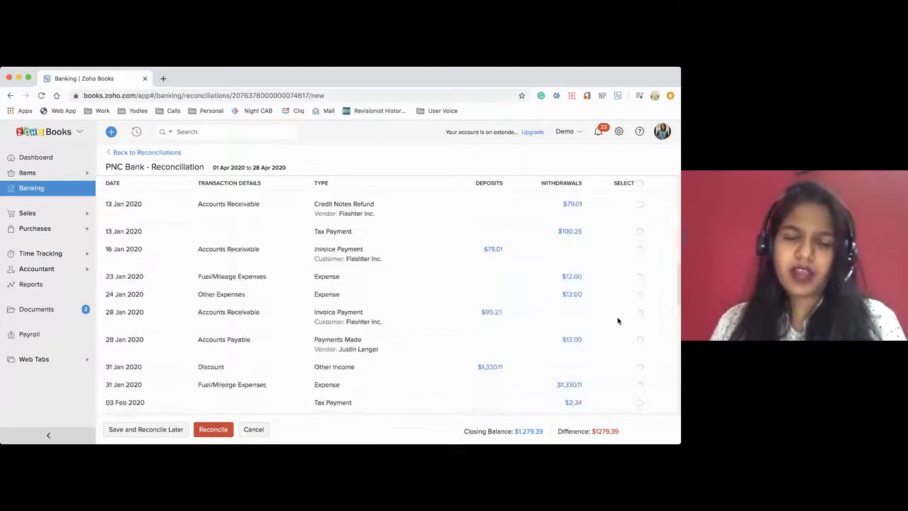
scroll(617, 321, "down", 1)
scroll(618, 321, "down", 1)
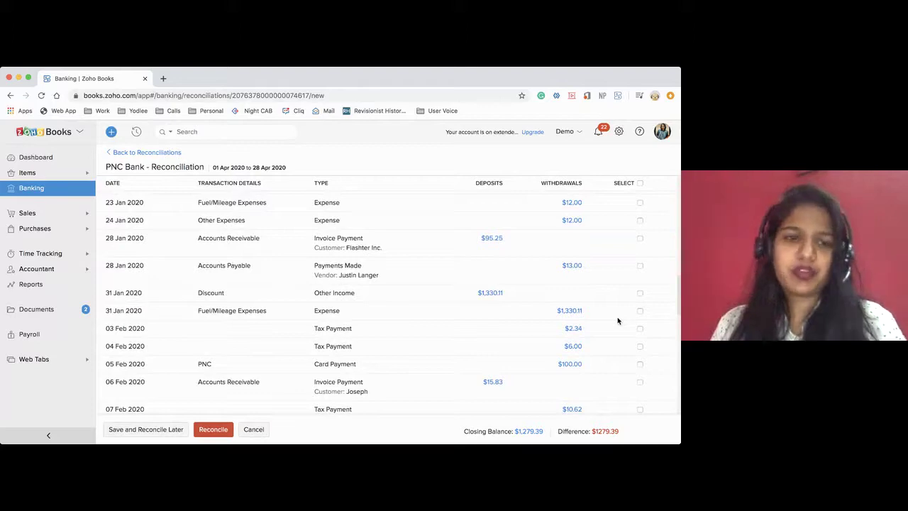
scroll(618, 320, "down", 18)
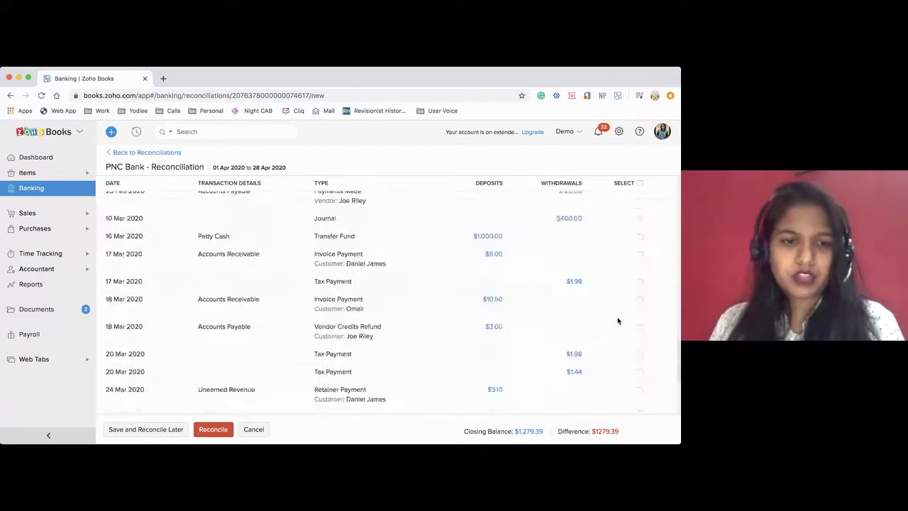
scroll(617, 321, "down", 8)
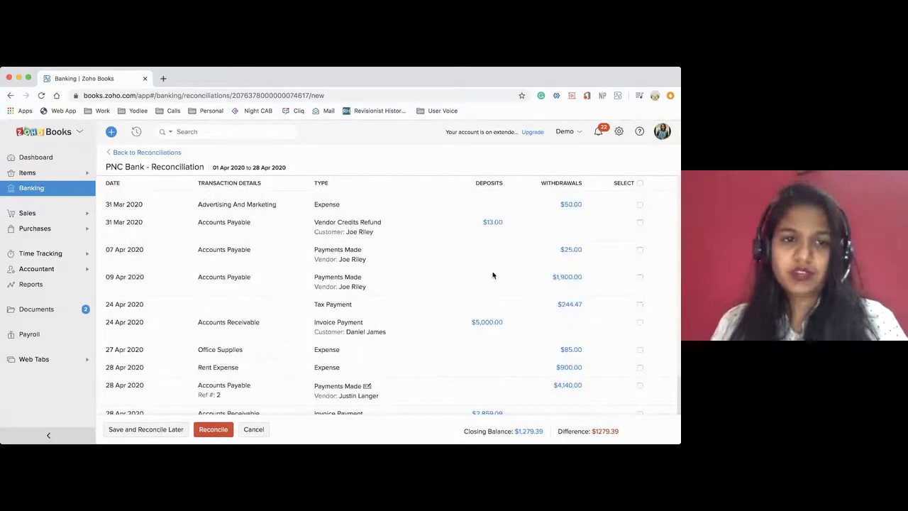
left_click(640, 250)
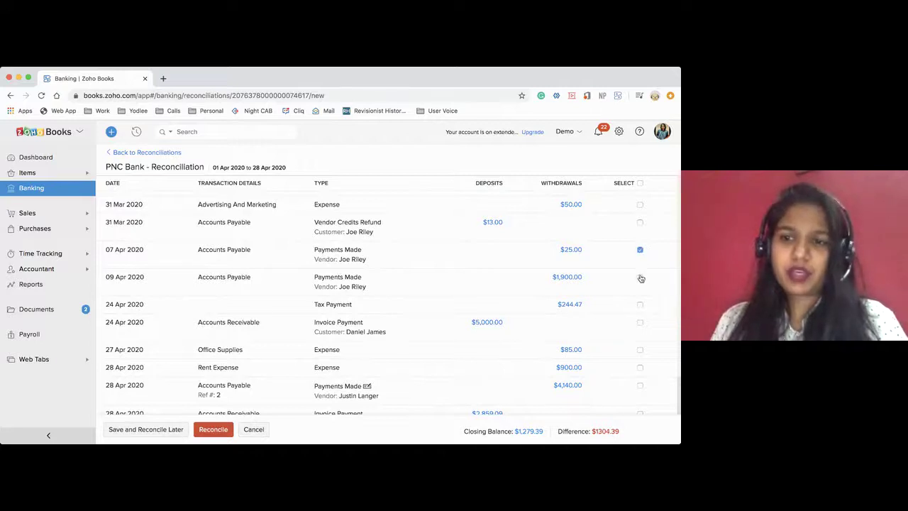
left_click(640, 277)
left_click(640, 304)
left_click(640, 323)
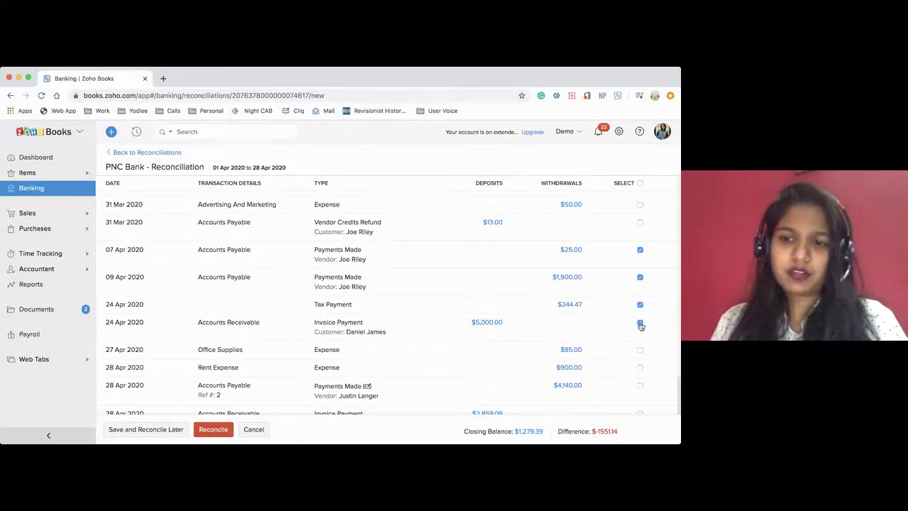
Clear the $85, $900, $4,140, $2,859.09 and $714.77 transactions and save the reconciliation
scroll(640, 323, "down", 1)
left_click(640, 314)
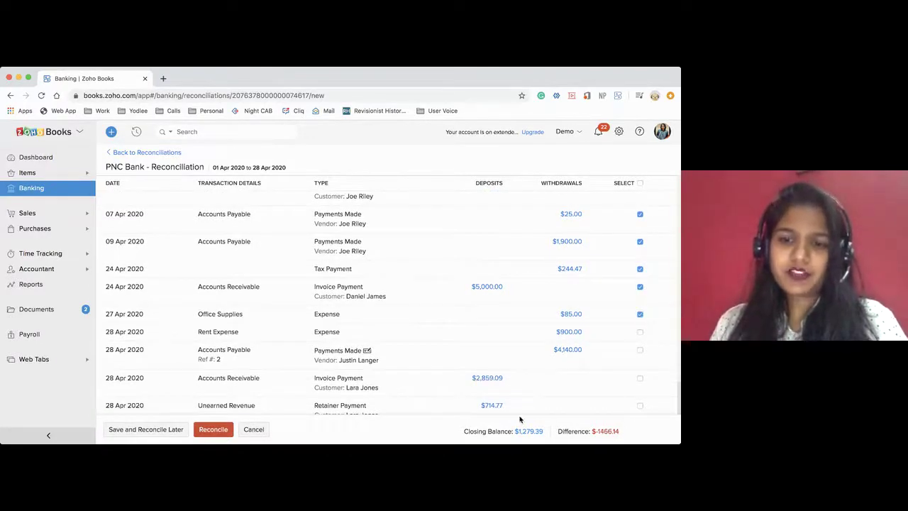
left_click_drag(469, 434, 589, 431)
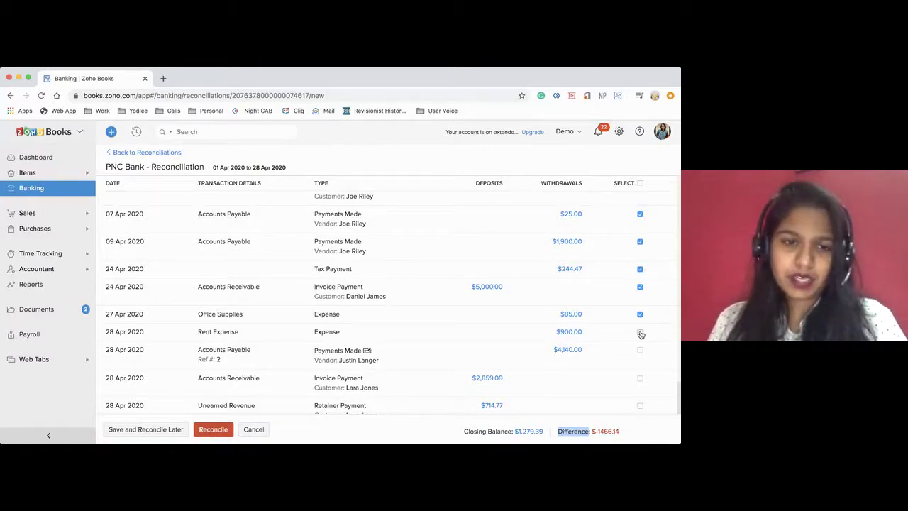
left_click(640, 334)
left_click(640, 349)
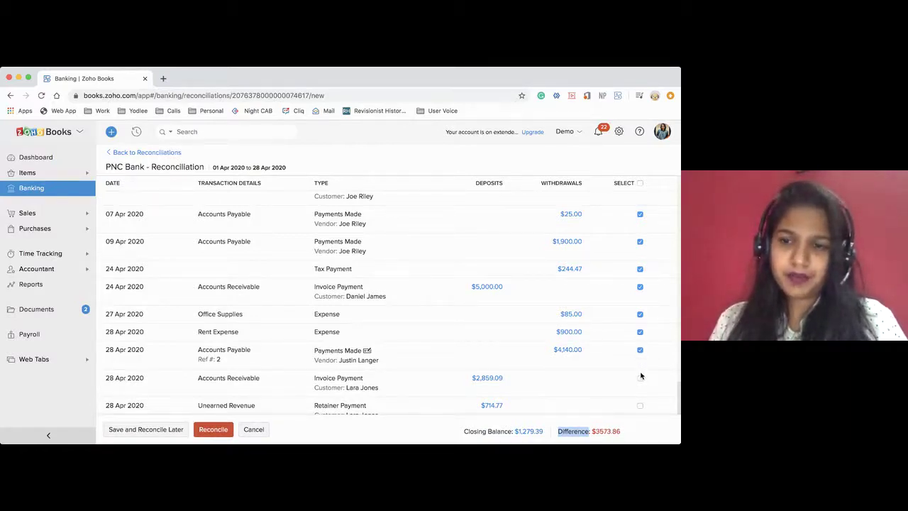
left_click(641, 376)
scroll(641, 377, "down", 2)
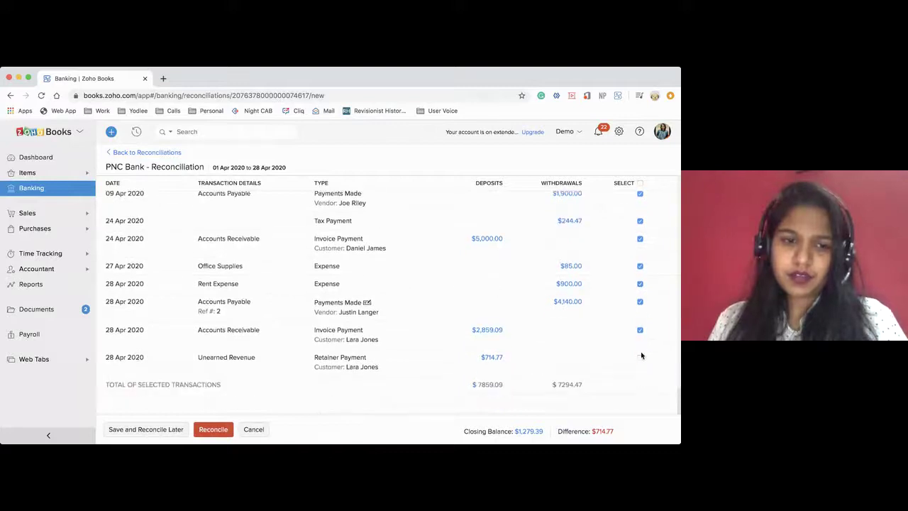
left_click(641, 357)
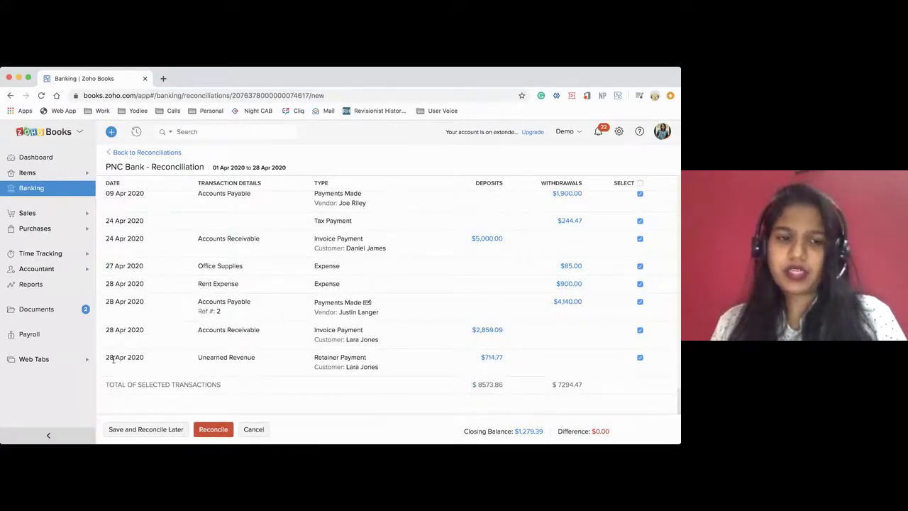
scroll(647, 327, "up", 1)
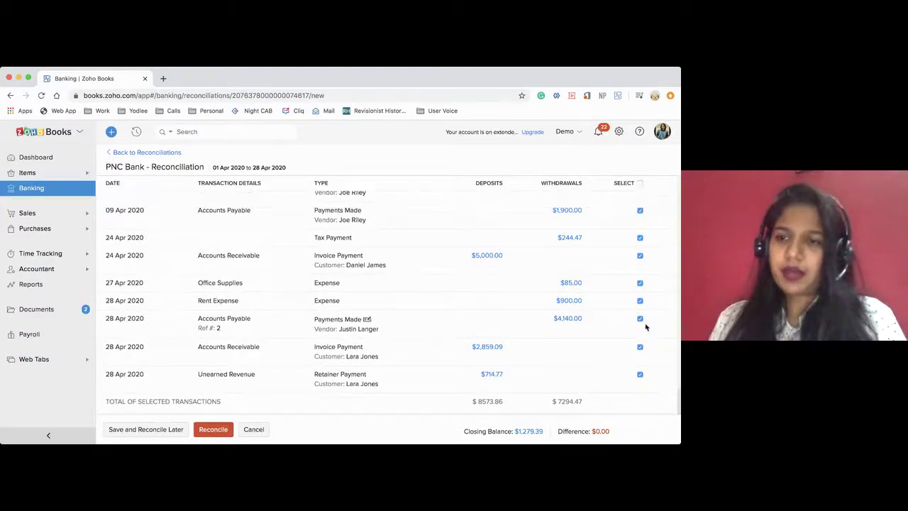
scroll(646, 325, "up", 3)
scroll(645, 324, "down", 5)
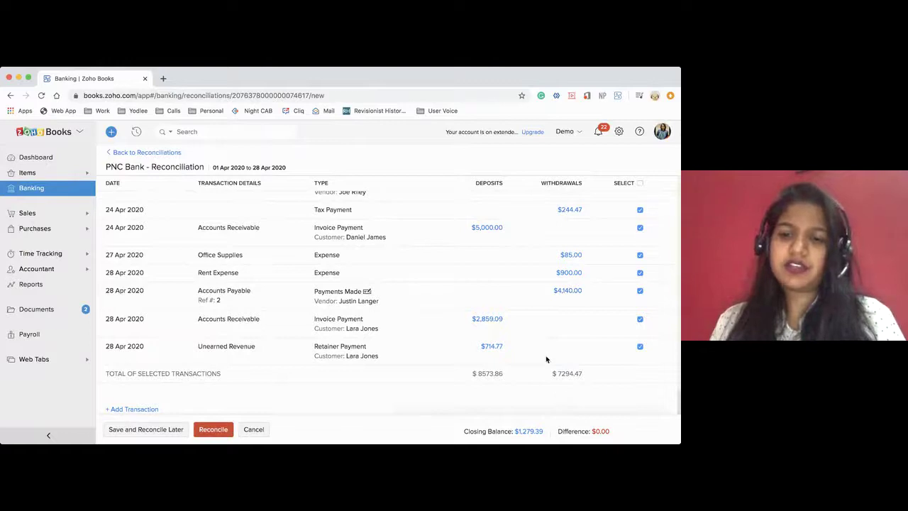
scroll(546, 360, "down", 3)
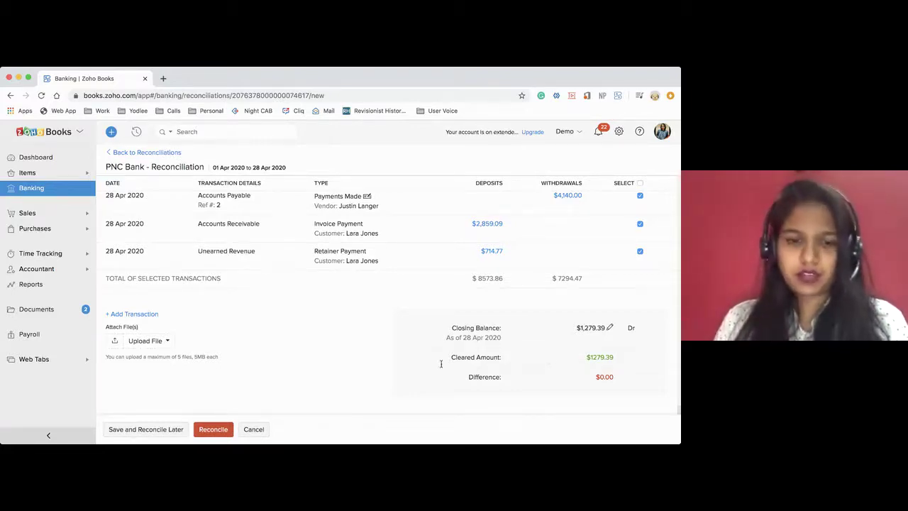
left_click(205, 432)
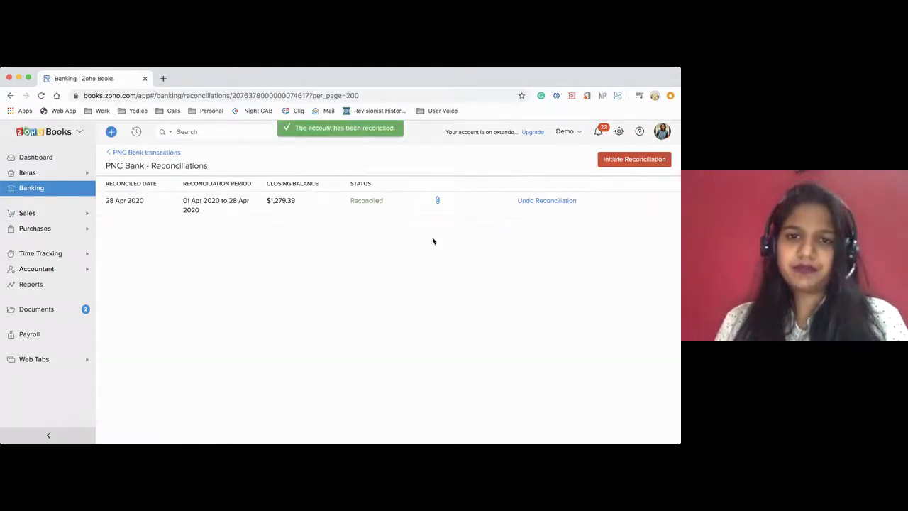
Open the reconciled April 2020 PNC Bank reconciliation details and review the cleared transactions
left_click(437, 200)
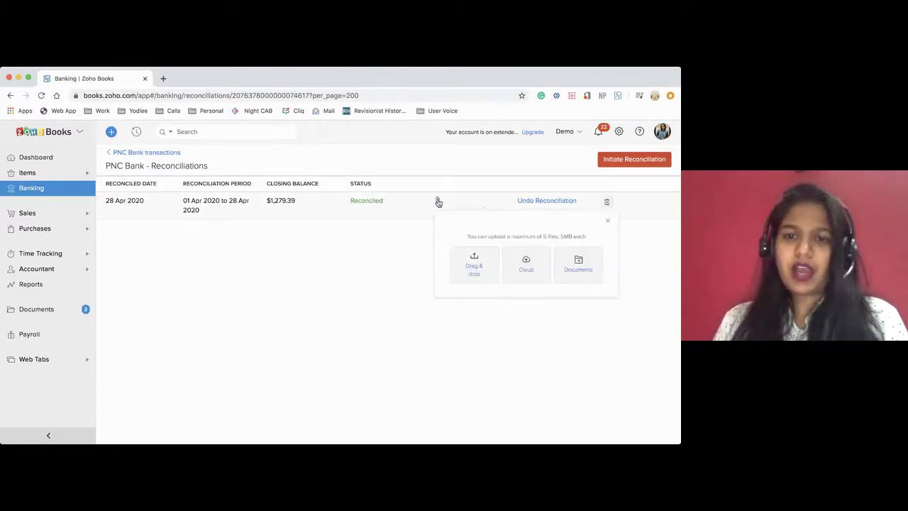
left_click(359, 202)
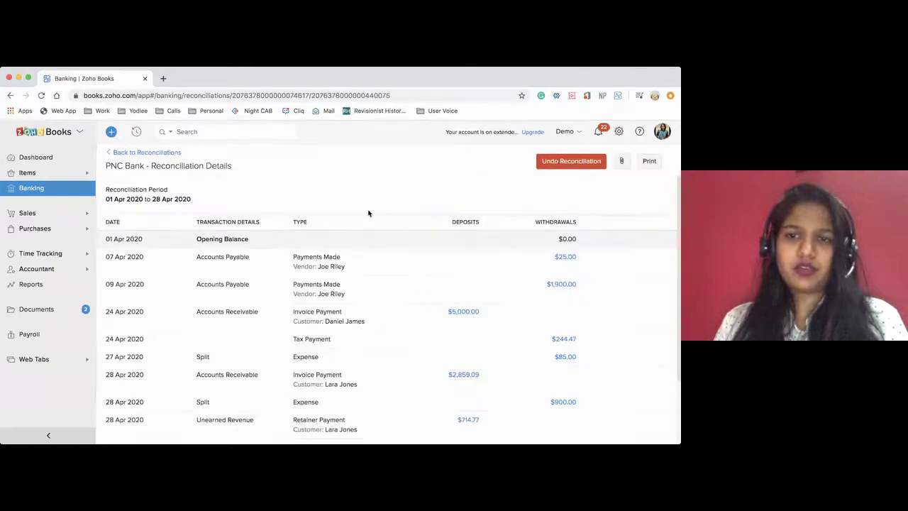
scroll(550, 277, "down", 3)
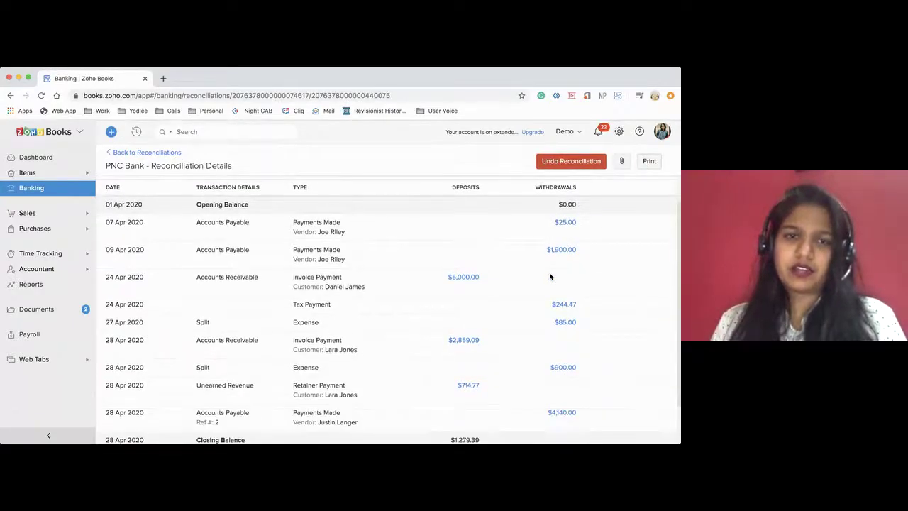
Preview the printable reconciliation report, then return to the banking overview
left_click(649, 160)
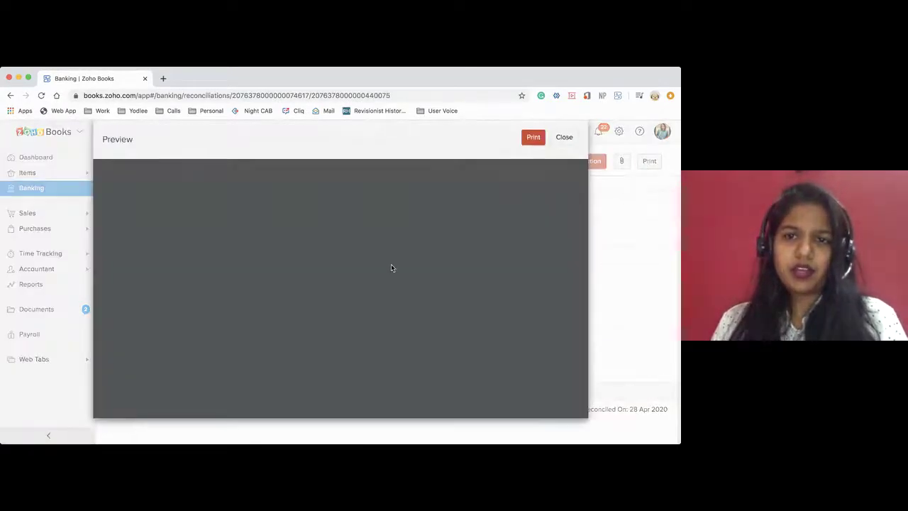
scroll(391, 264, "down", 3)
scroll(391, 264, "down", 2)
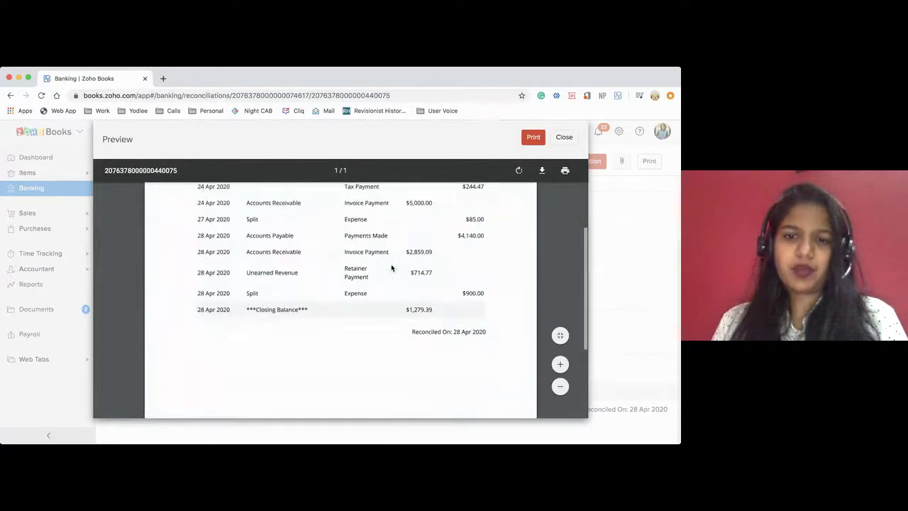
scroll(391, 257, "up", 3)
left_click(564, 138)
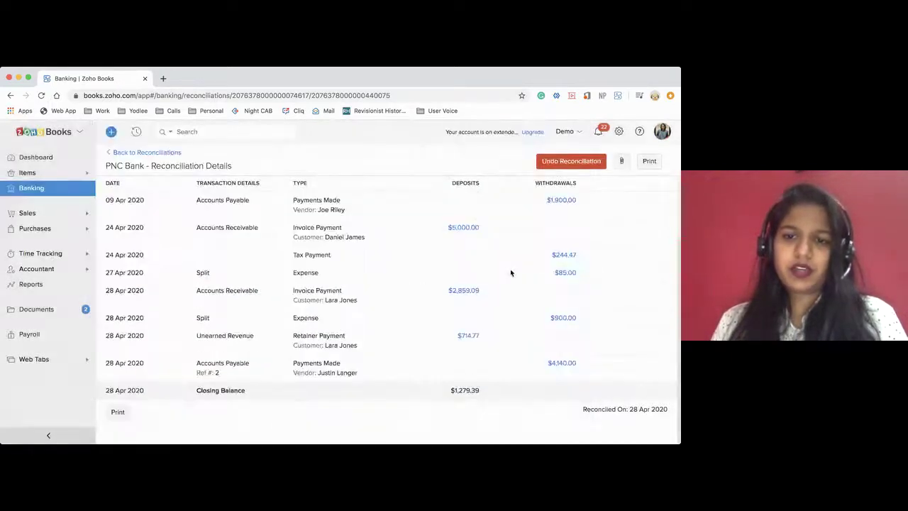
left_click(32, 196)
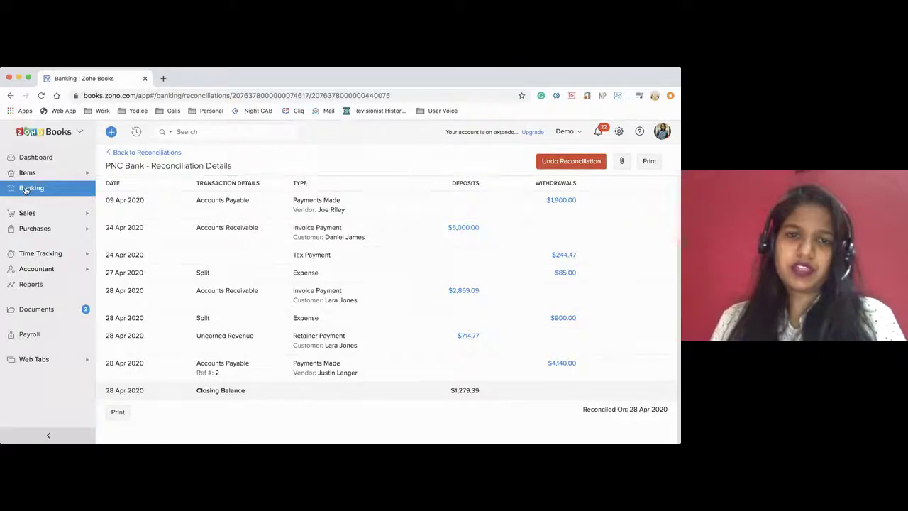
Filter PNC Bank's transactions to Matched and view the 24 Apr 2020 $5,000.00 customer payment
scroll(263, 354, "down", 5)
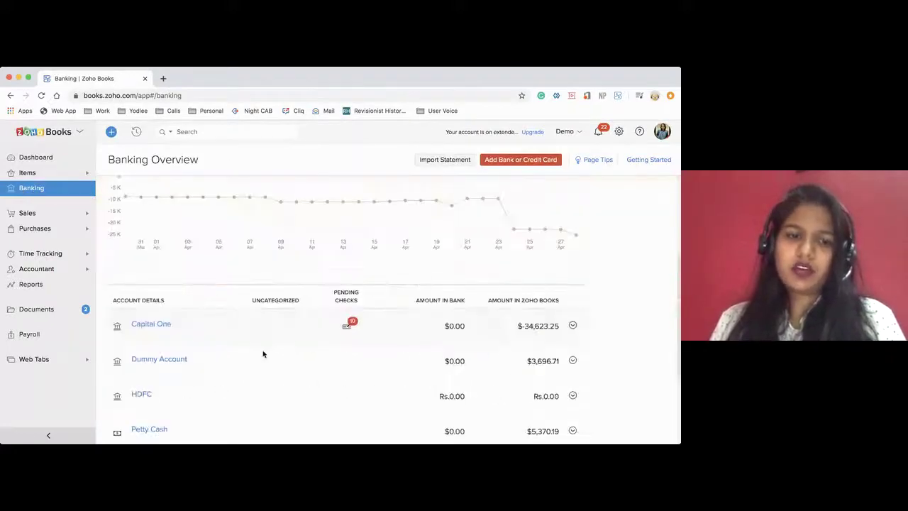
scroll(262, 354, "down", 1)
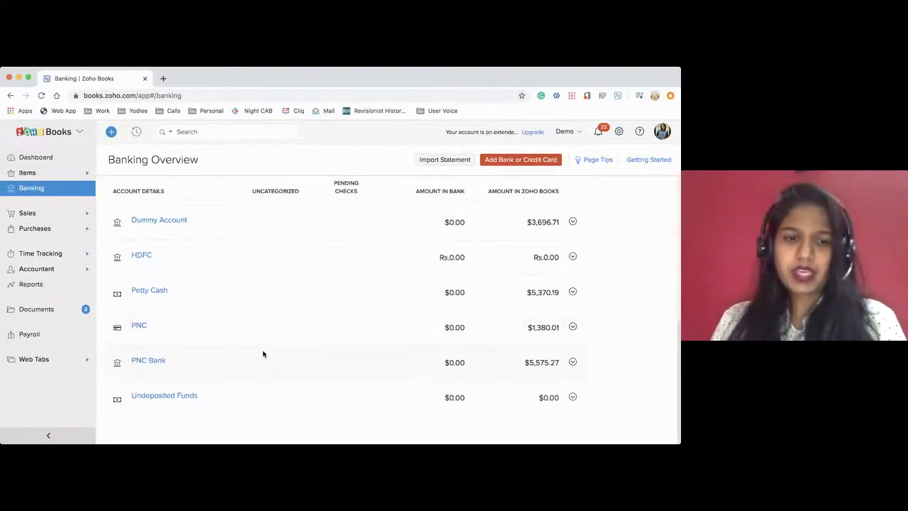
left_click(149, 362)
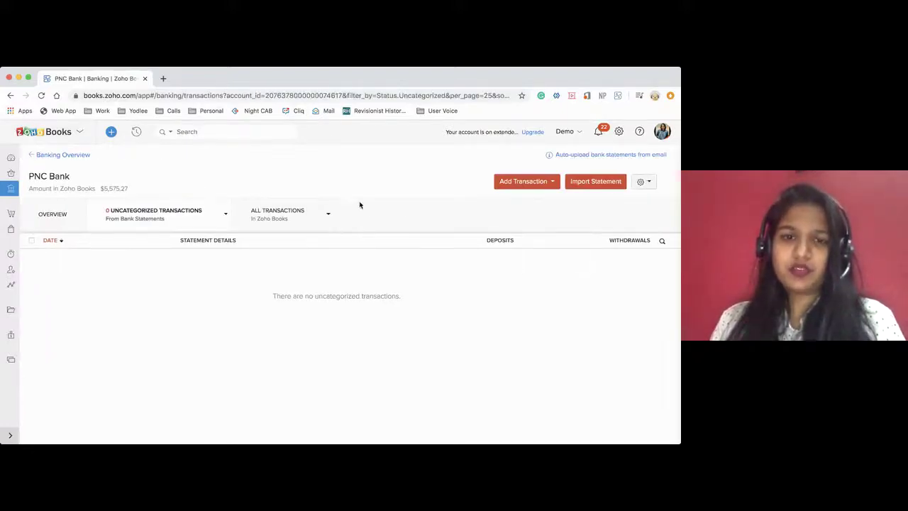
left_click(327, 216)
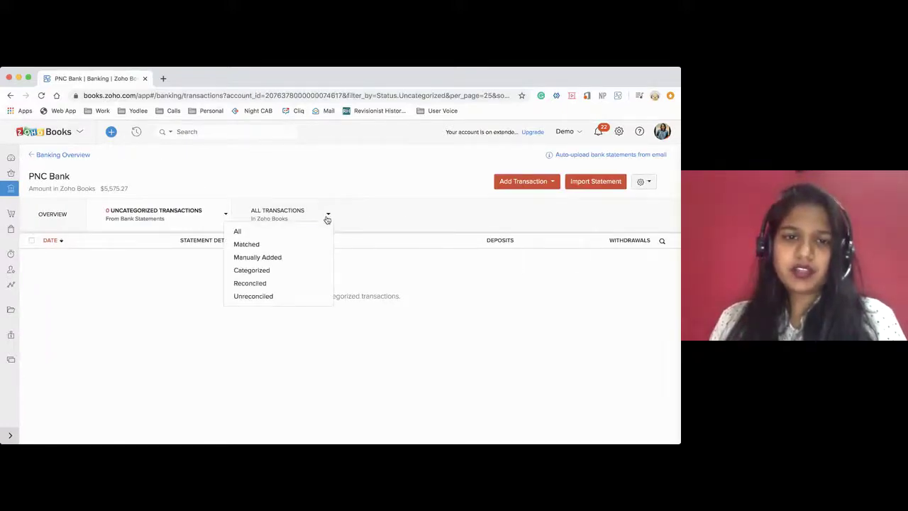
left_click(246, 246)
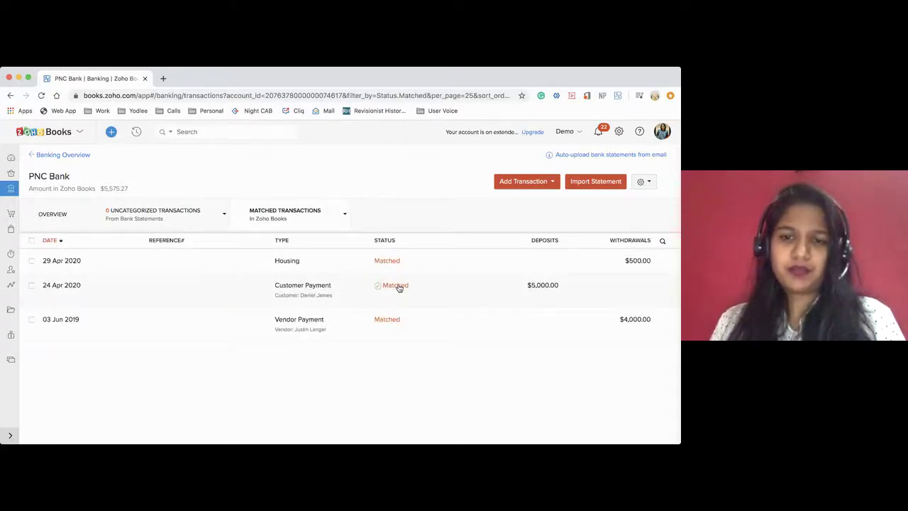
left_click(400, 288)
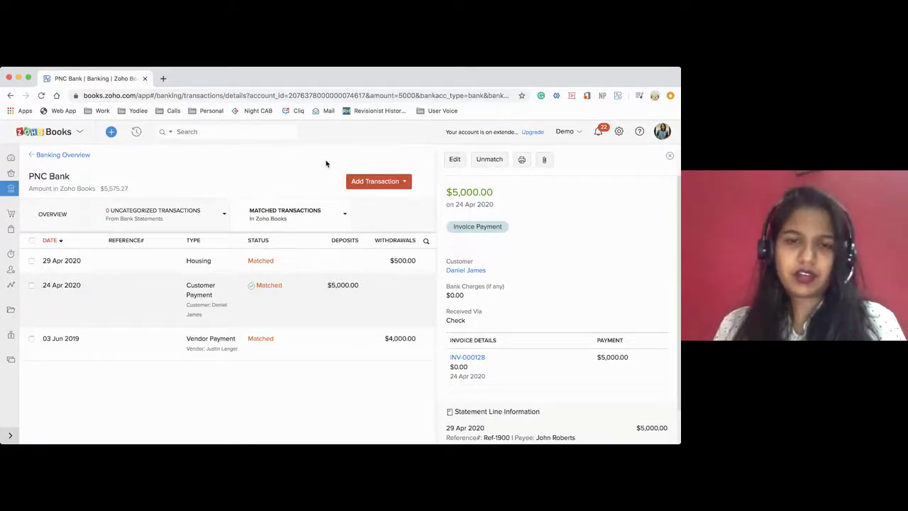
mouse_move(250, 287)
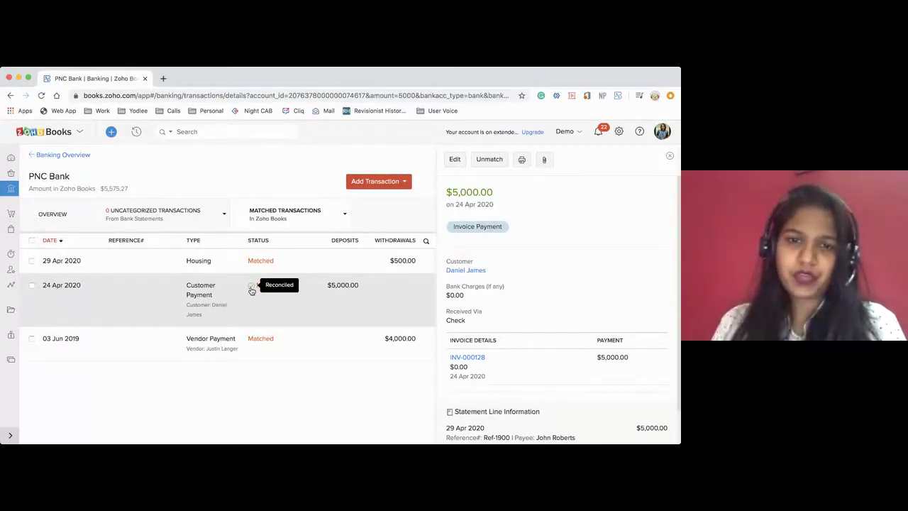
Unmatch the $500.00 Housing transaction from its 28 Apr 2020 statement line
left_click(285, 262)
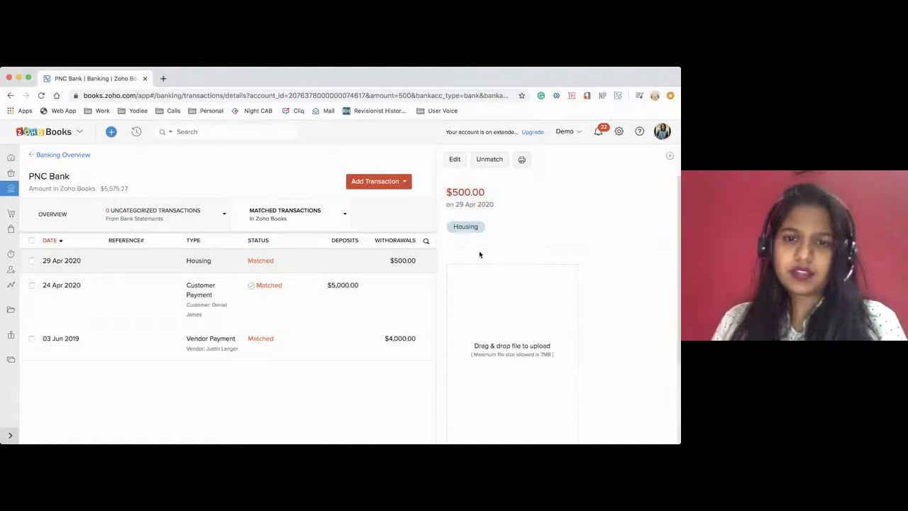
left_click(489, 162)
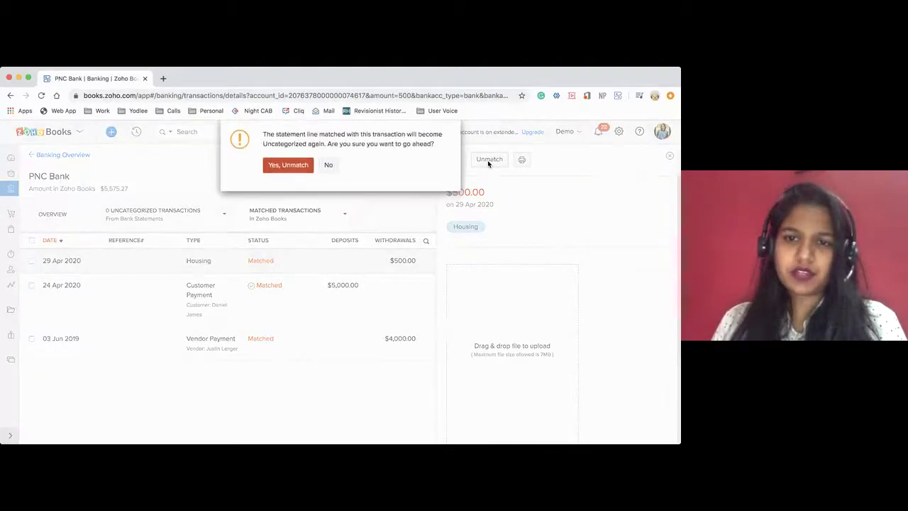
left_click(287, 165)
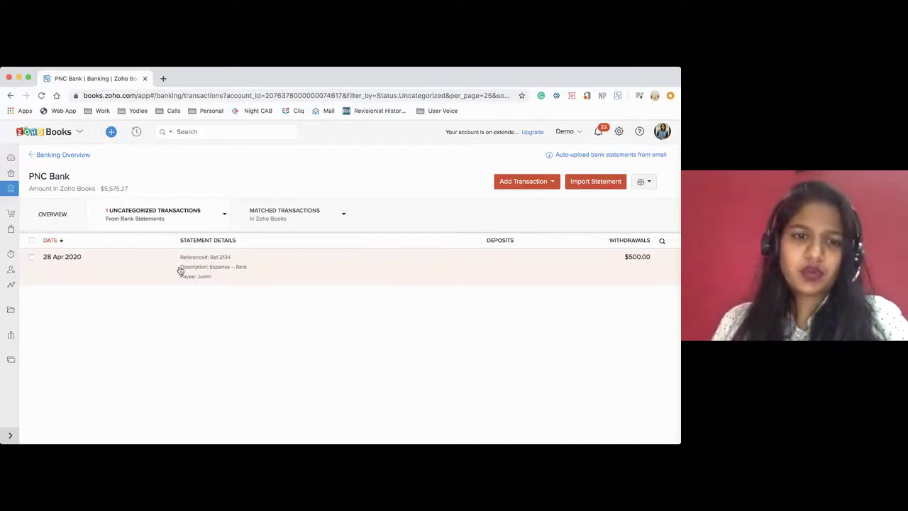
Copy the 'Expense – Rent' description text and close the matching suggestions pane
left_click_drag(181, 268, 246, 270)
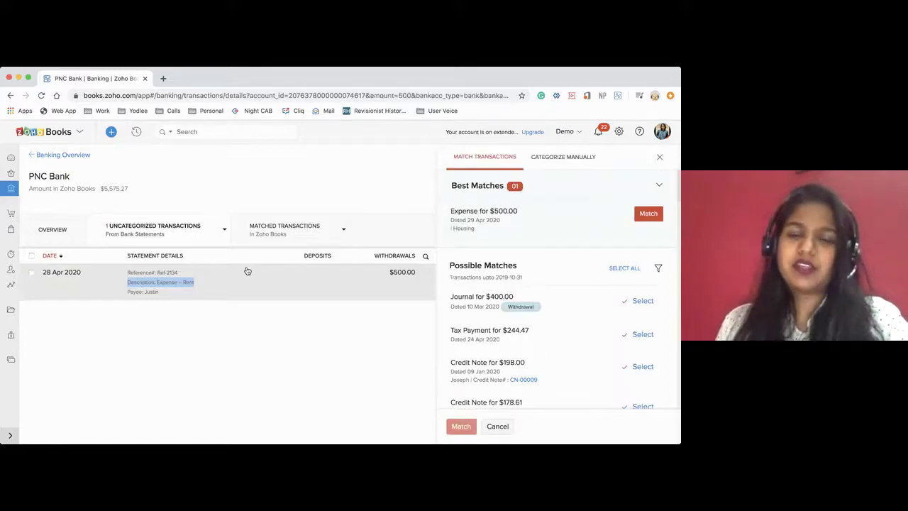
left_click(192, 300)
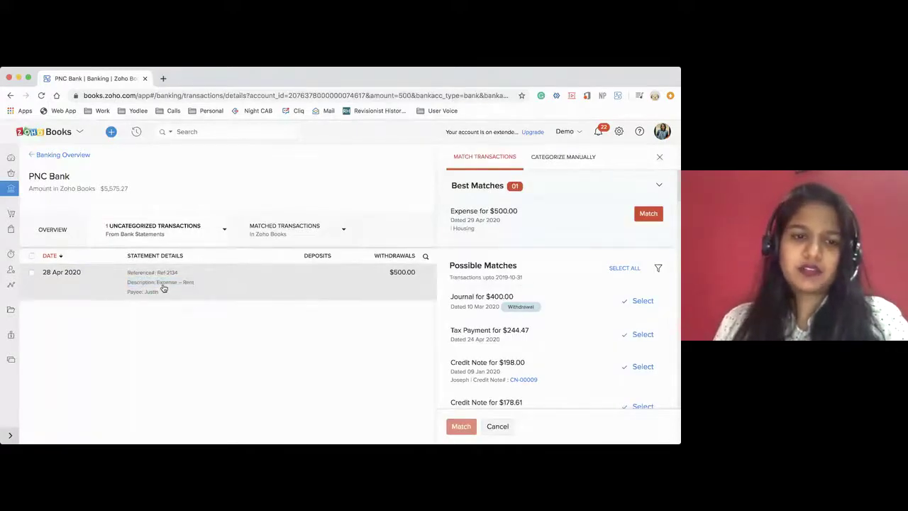
left_click_drag(158, 283, 194, 286)
key("super+c")
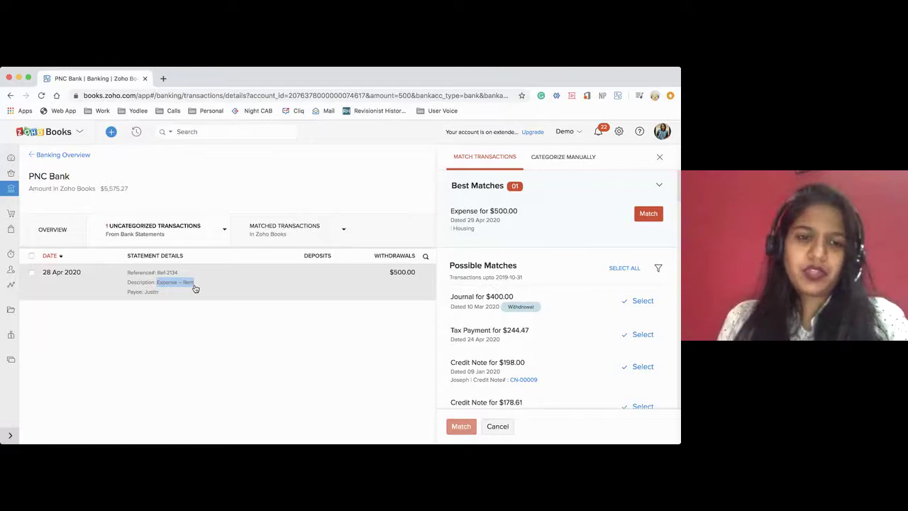
left_click(659, 158)
left_click(641, 182)
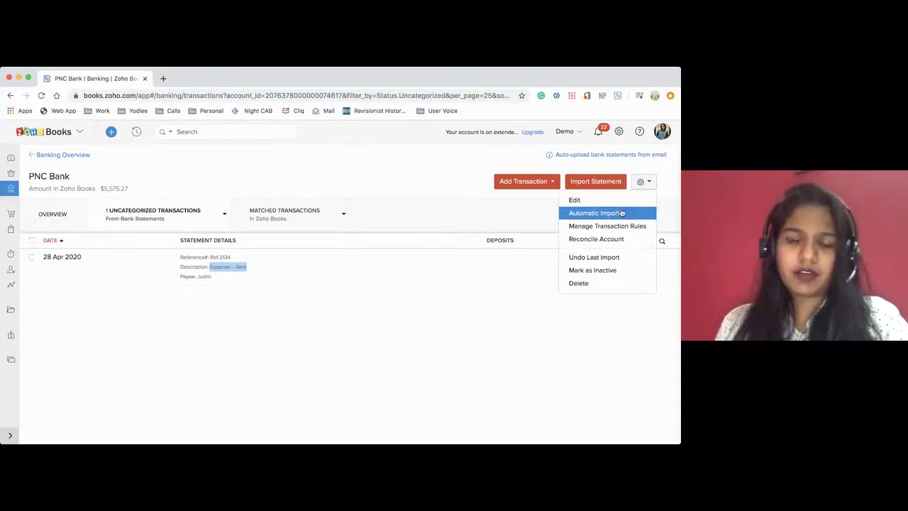
Start a PNC Bank withdrawal rule 'Rent exp' where Description contains 'Expense – Rent'
left_click(649, 184)
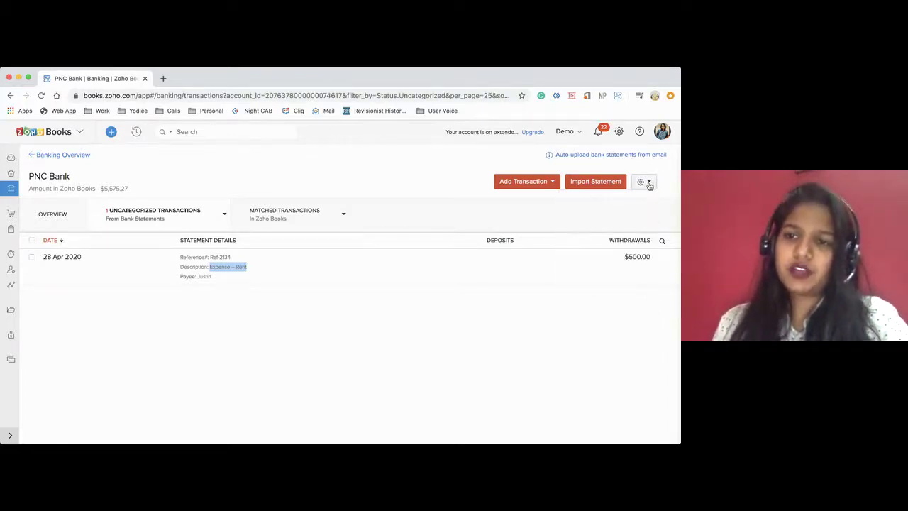
left_click(649, 183)
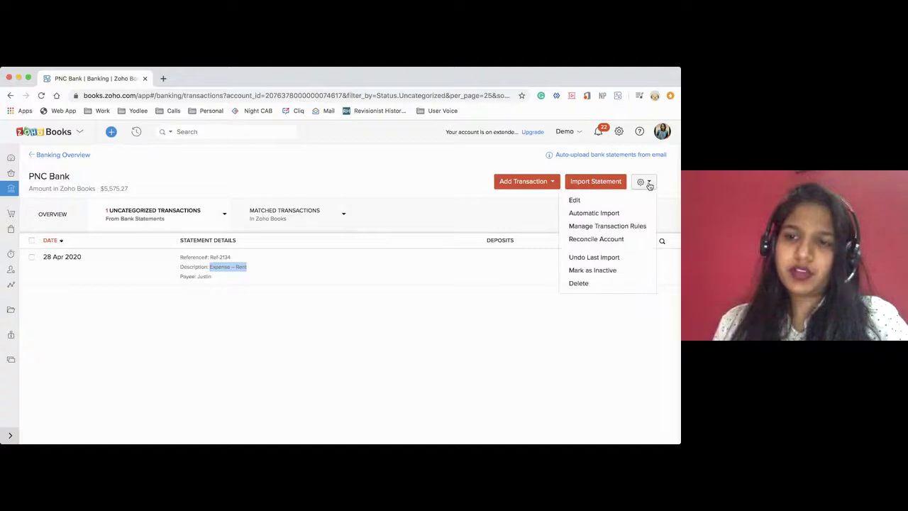
left_click(602, 227)
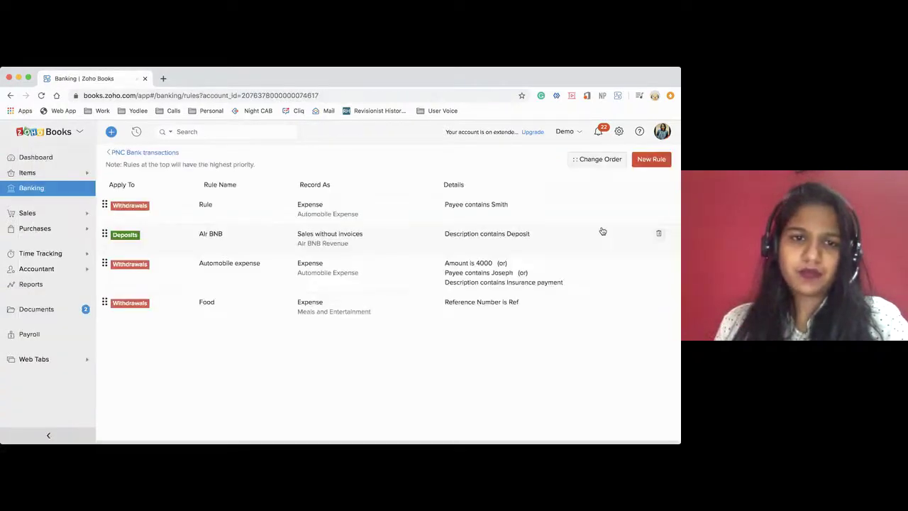
left_click(647, 159)
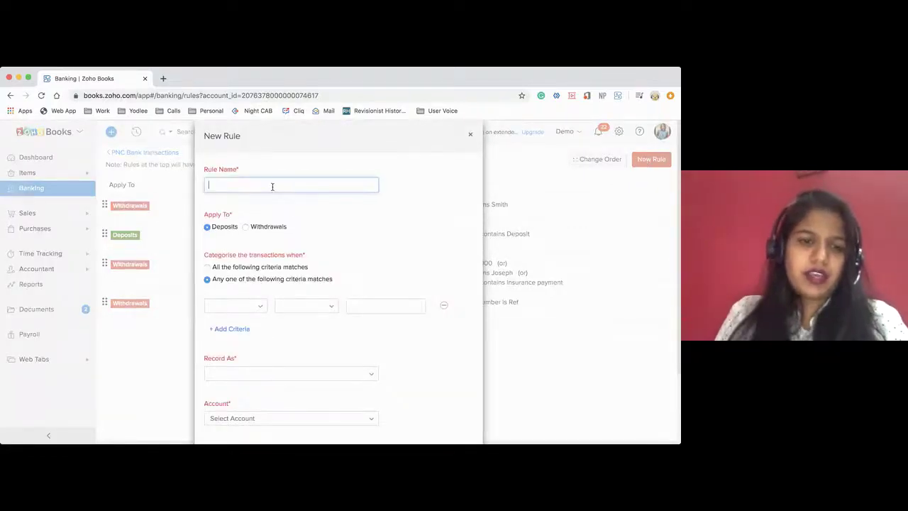
type("Rent exp")
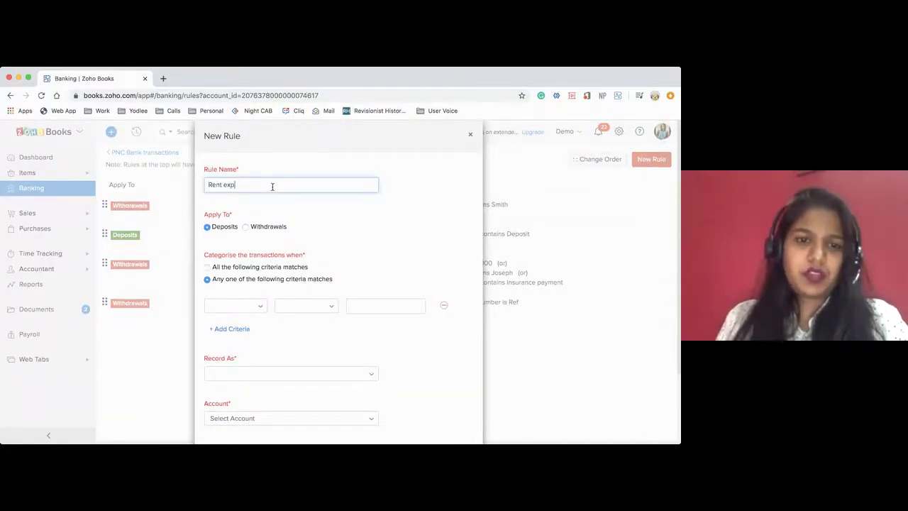
left_click(245, 228)
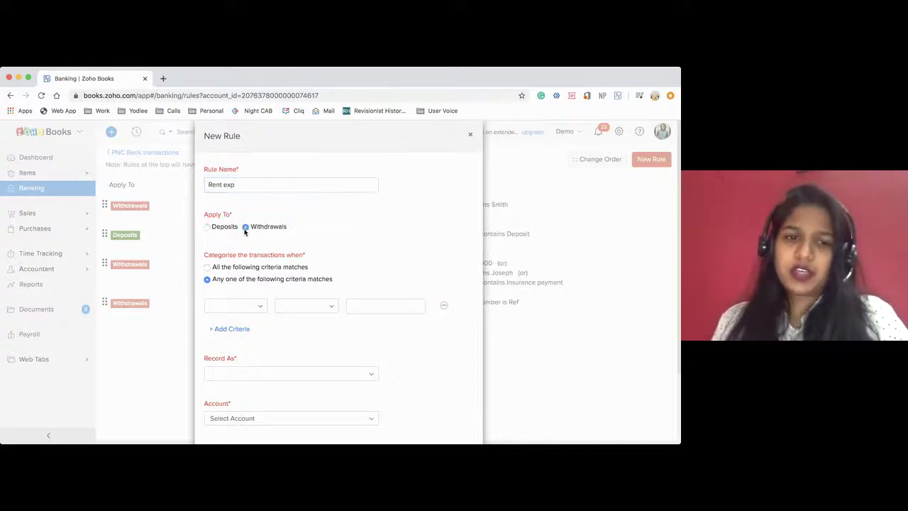
scroll(247, 280, "down", 1)
left_click(233, 262)
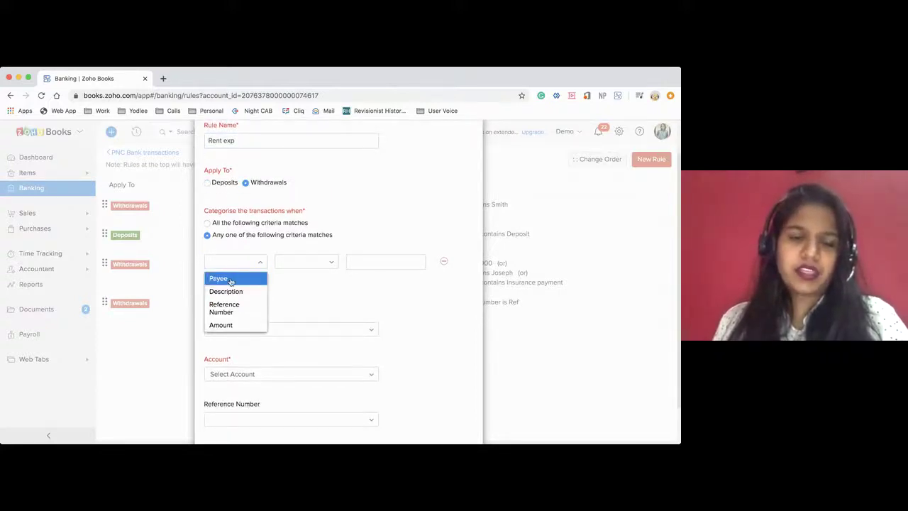
left_click(241, 292)
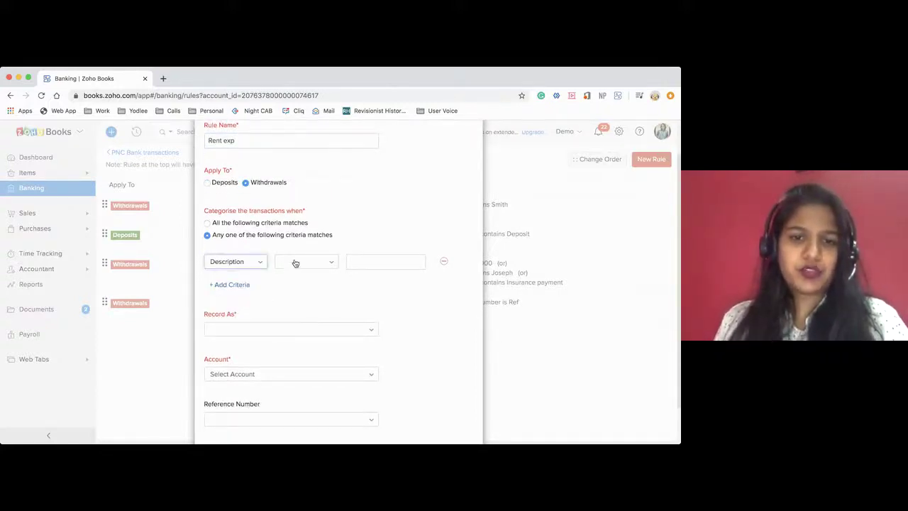
left_click(295, 262)
left_click(296, 275)
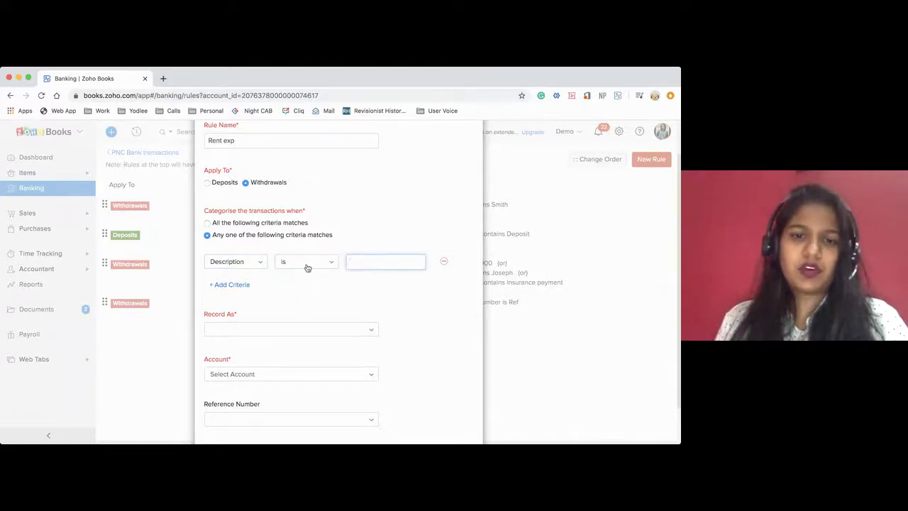
left_click(307, 264)
left_click(302, 290)
left_click(358, 261)
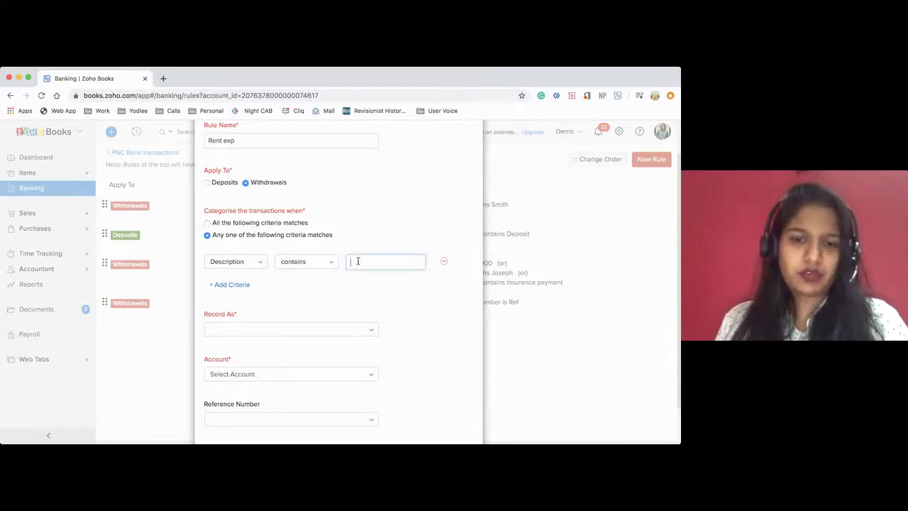
key("super+v")
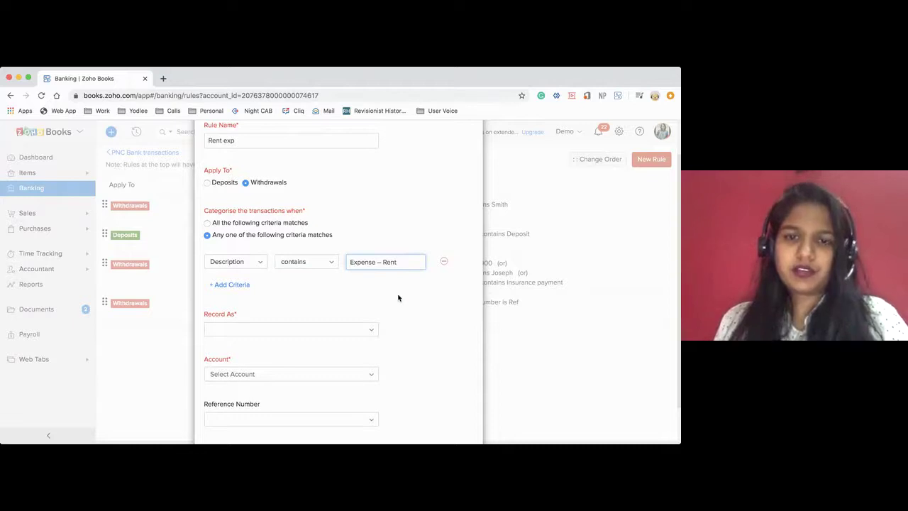
Record matches as Expense to Rent Expense, take the reference from the bank statement, and save
left_click(226, 334)
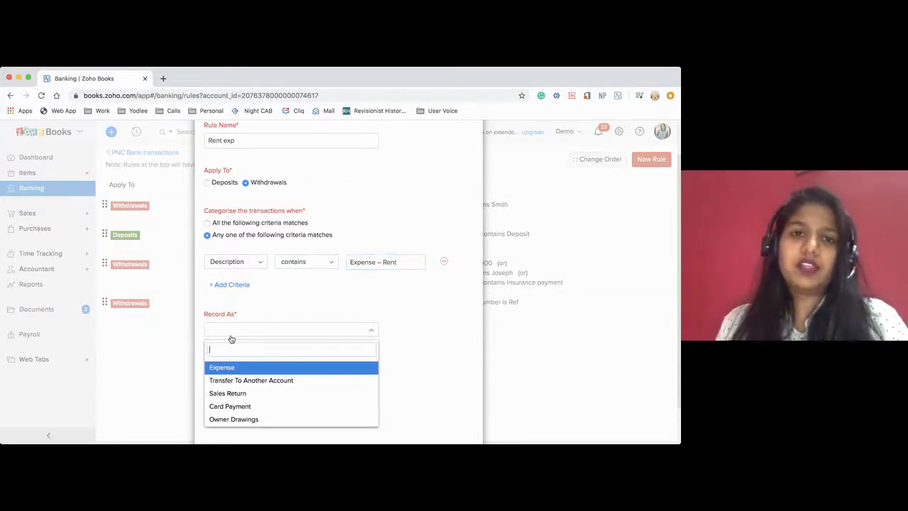
scroll(231, 339, "down", 2)
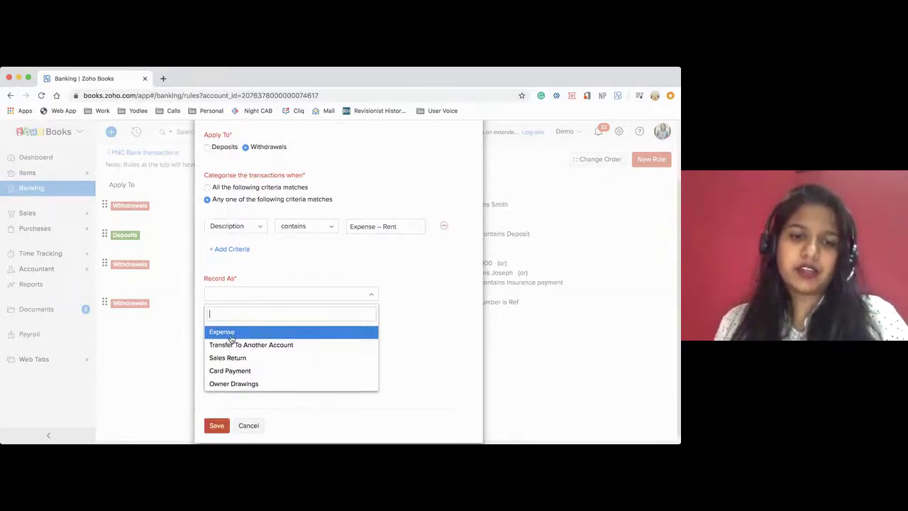
left_click(225, 335)
left_click(228, 339)
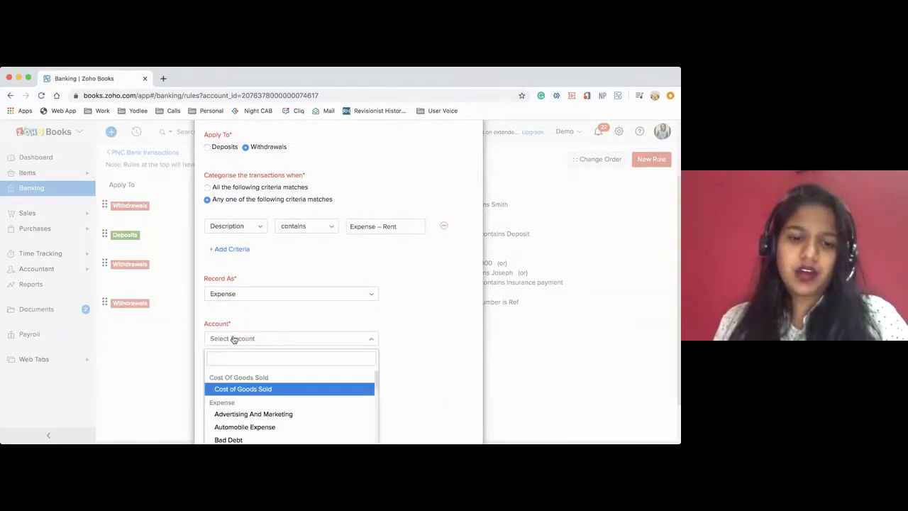
type("rent")
key("Return")
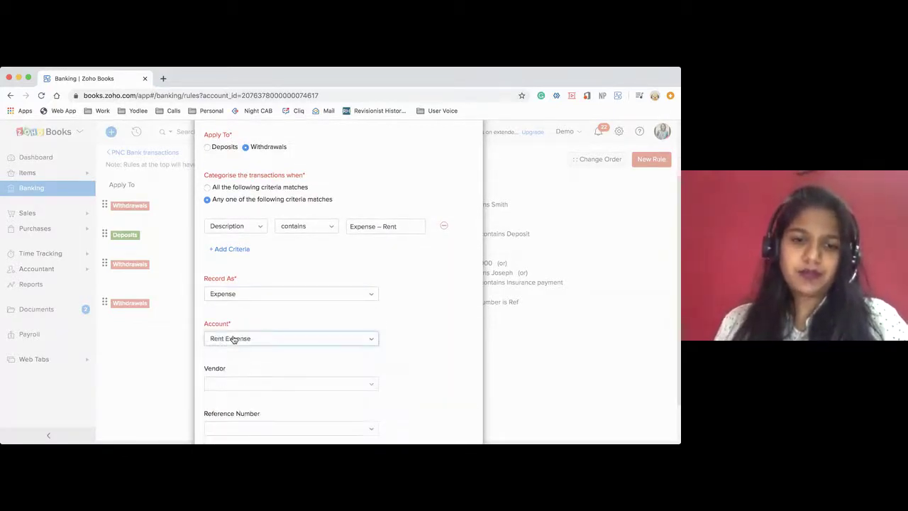
scroll(241, 337, "down", 2)
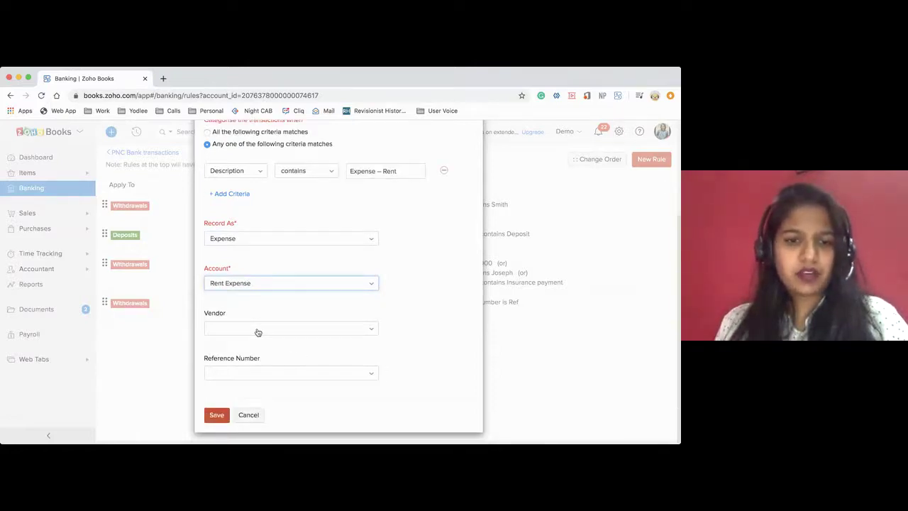
left_click(240, 374)
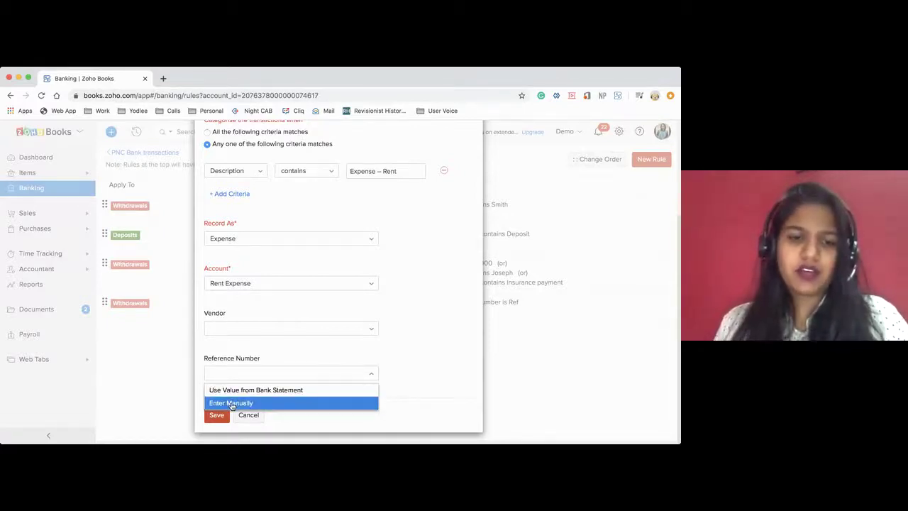
left_click(228, 392)
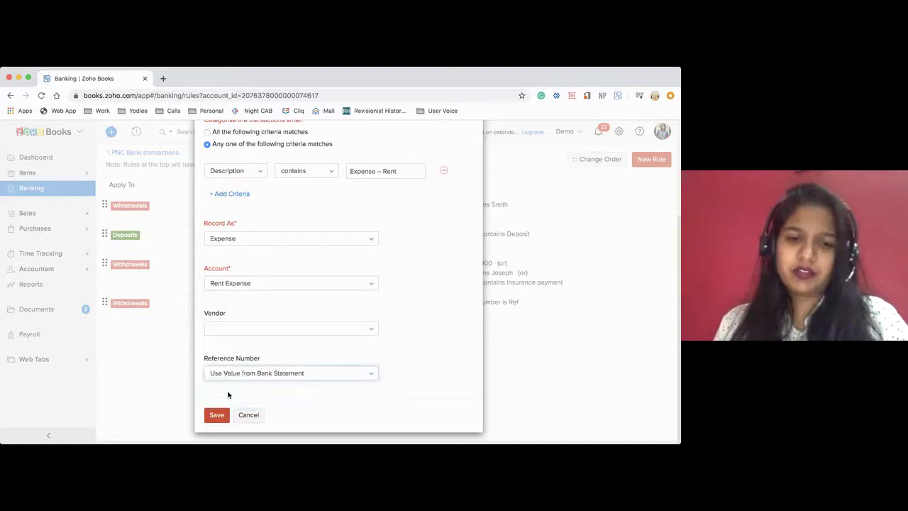
left_click(212, 417)
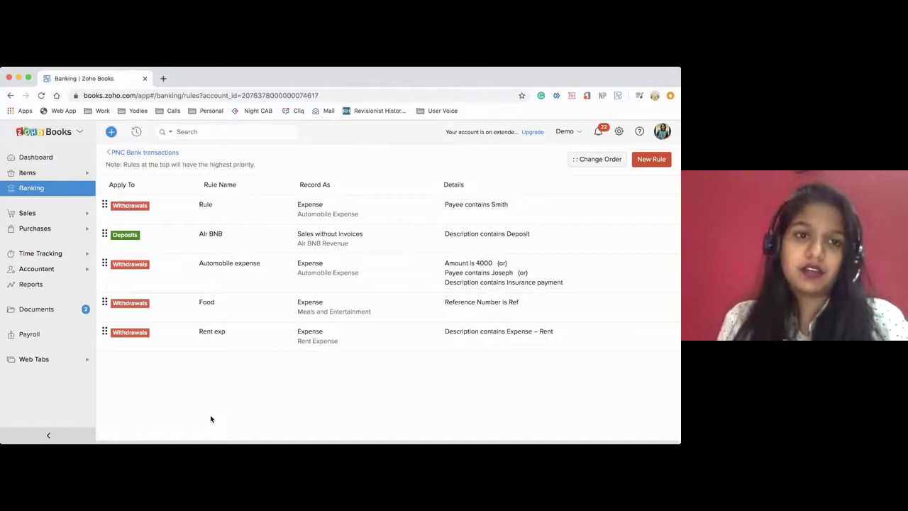
Show PNC Bank's rule-recognized transactions and review the rent withdrawal's match details
left_click(142, 152)
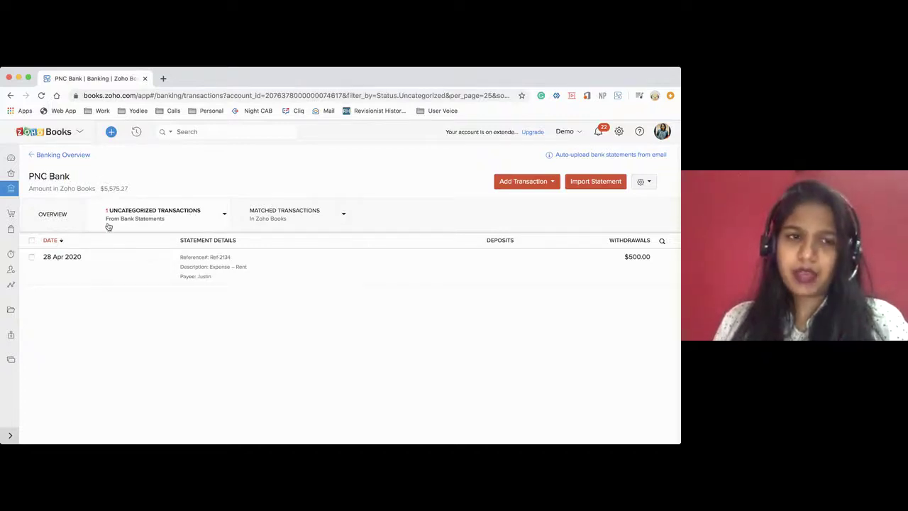
left_click(225, 215)
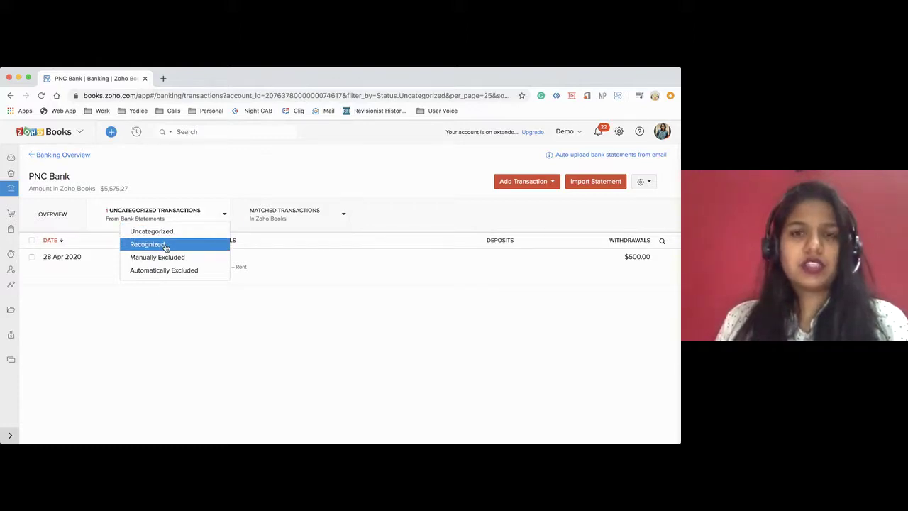
left_click(166, 244)
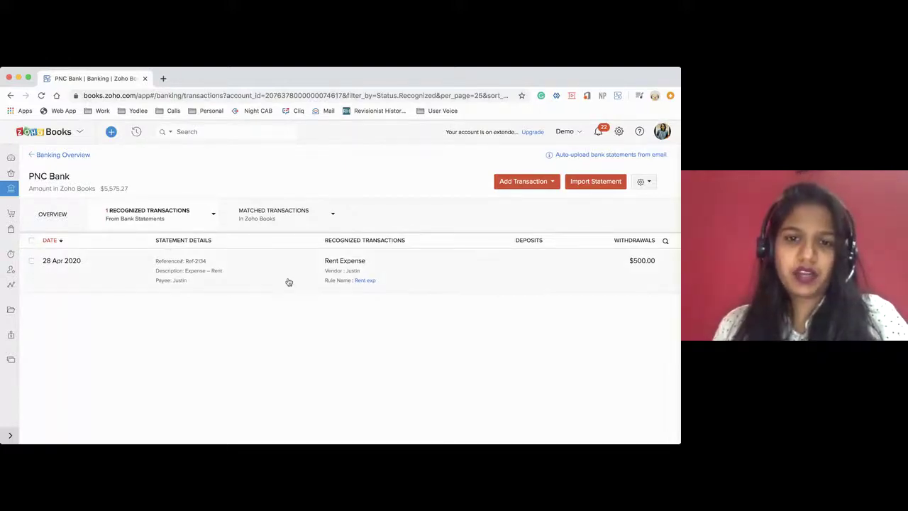
left_click_drag(325, 241, 406, 242)
left_click(409, 244)
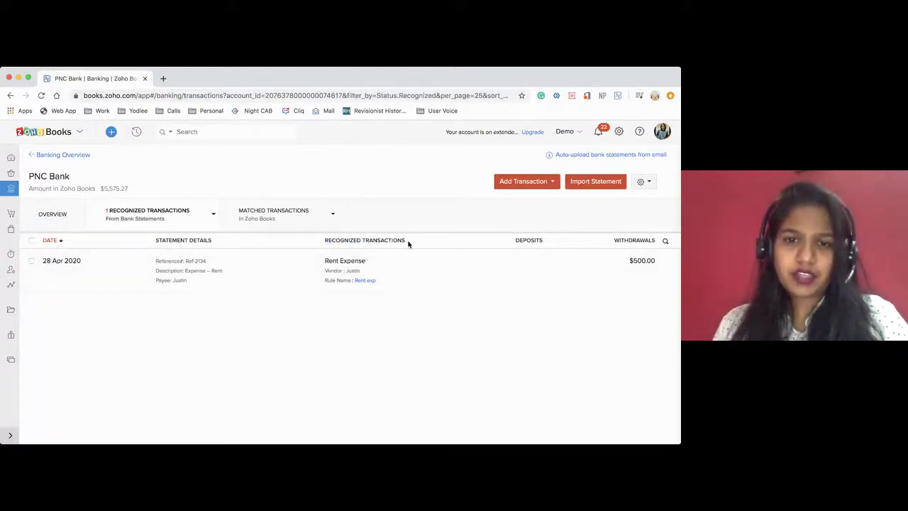
left_click_drag(319, 283, 381, 283)
left_click(381, 283)
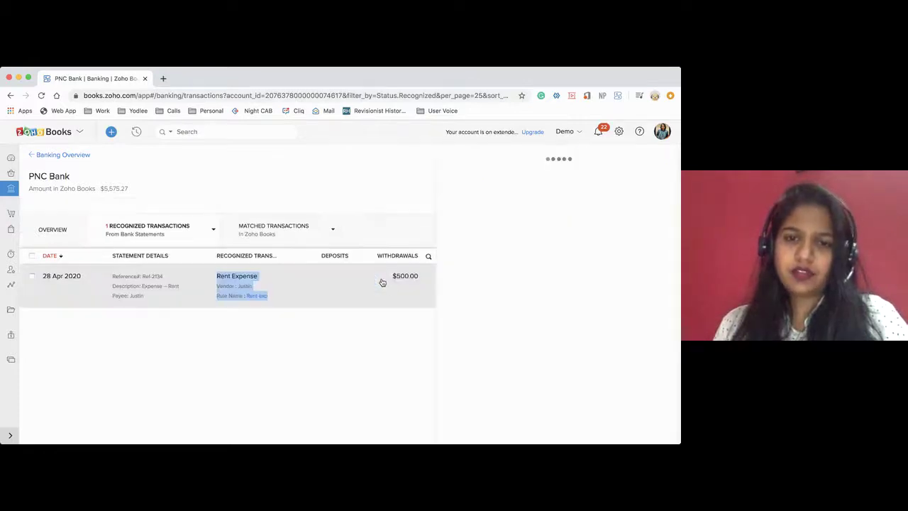
left_click(659, 157)
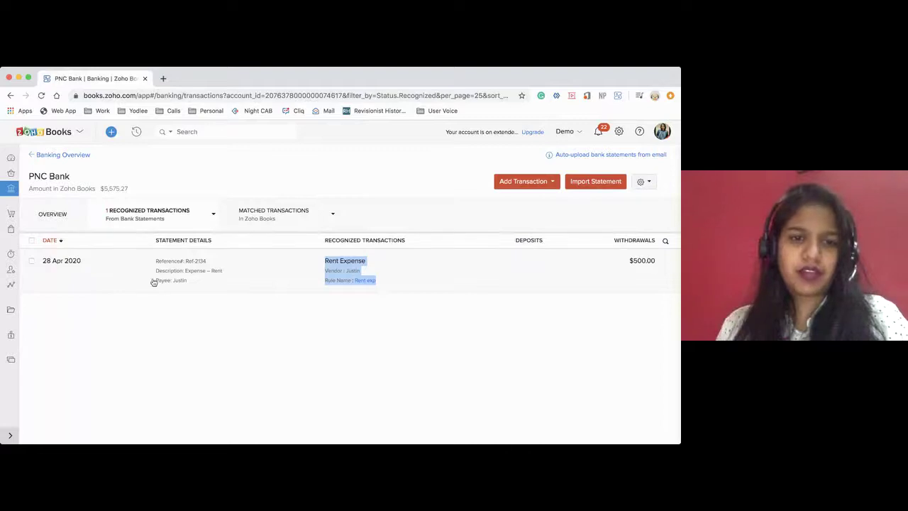
Categorize the 28 Apr 2020 $500.00 rent withdrawal and confirm no uncategorized transactions remain
left_click(32, 261)
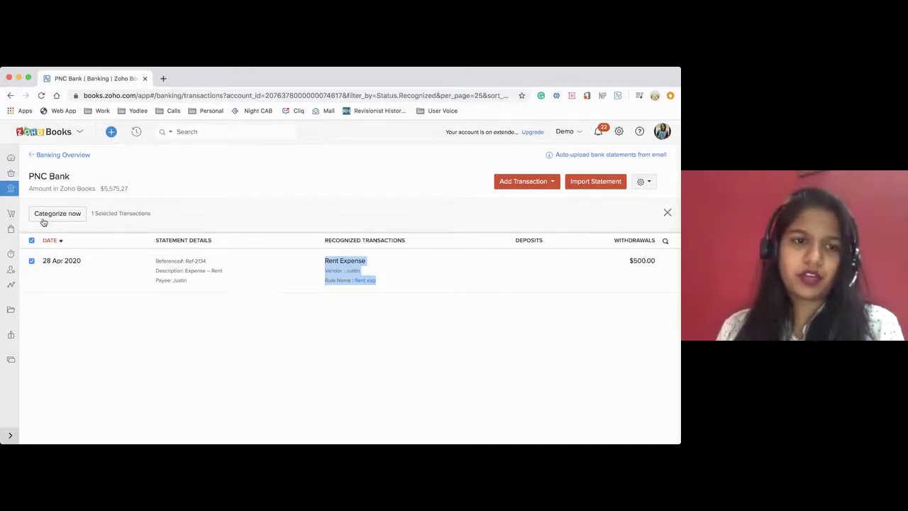
left_click(43, 222)
left_click(288, 158)
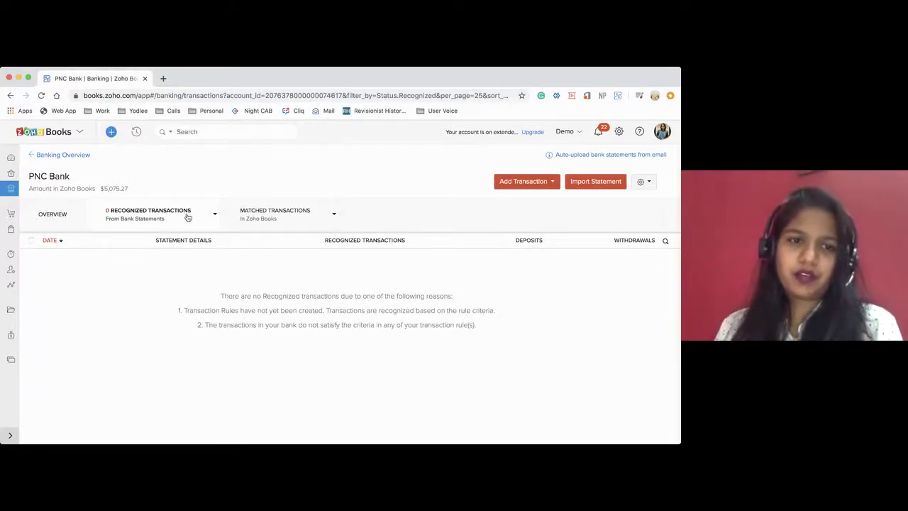
left_click(215, 213)
left_click(180, 245)
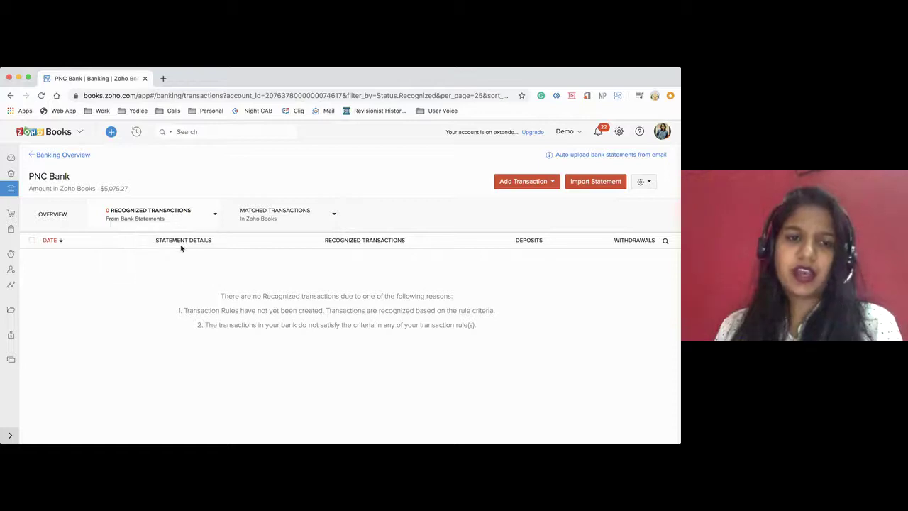
left_click(214, 215)
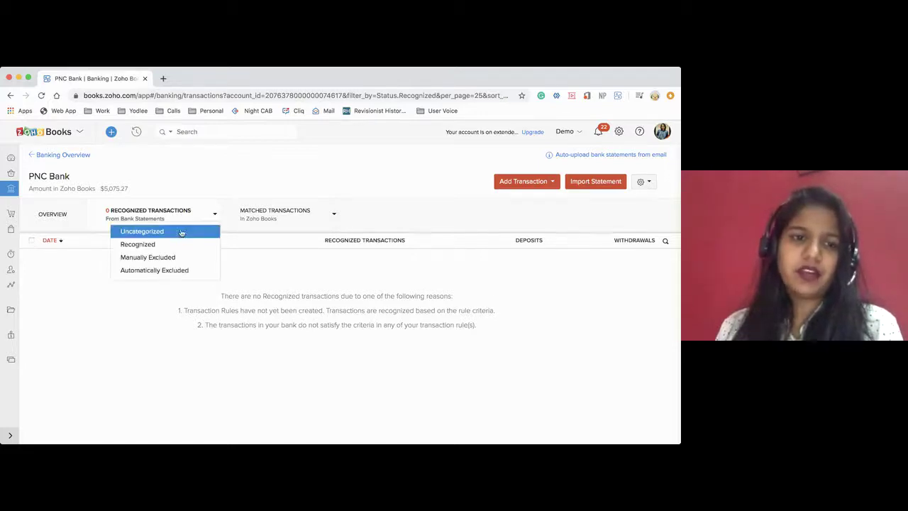
left_click(180, 232)
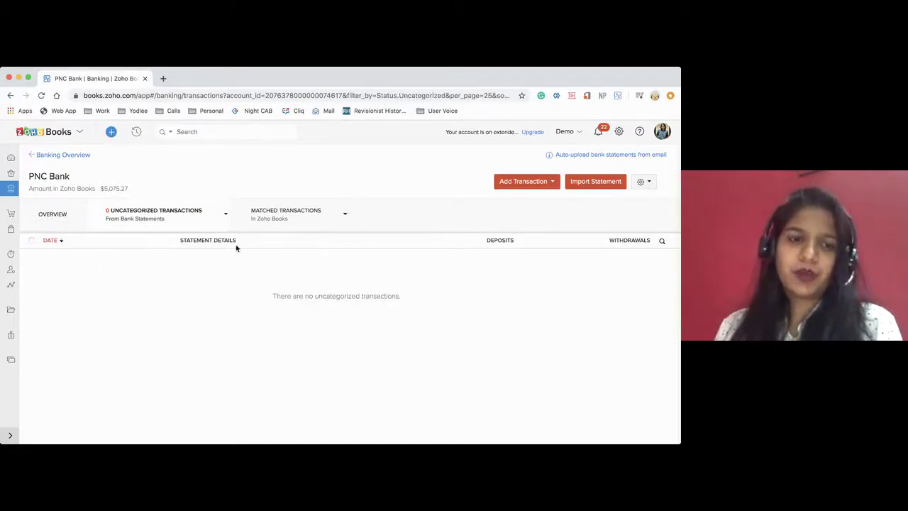
Look over the Undeposited Funds account, then return to PNC Bank's transactions
left_click(49, 156)
scroll(215, 277, "down", 5)
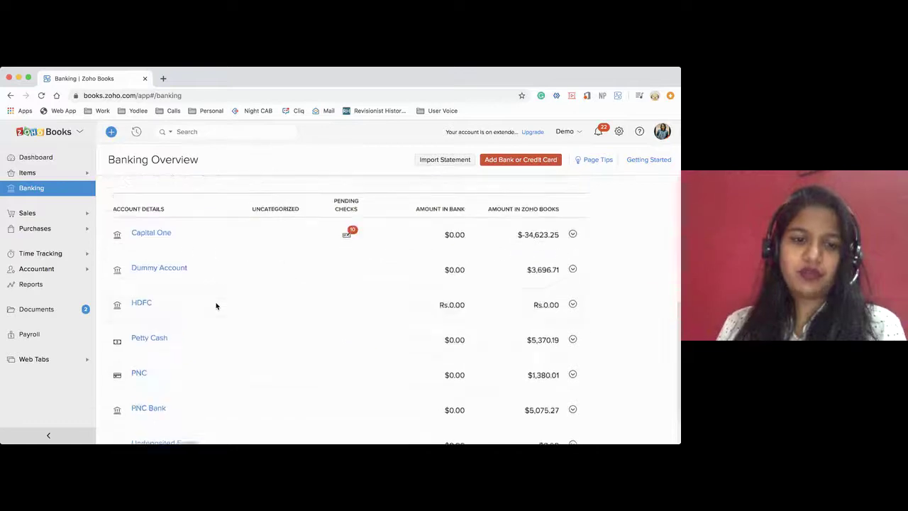
scroll(216, 306, "down", 2)
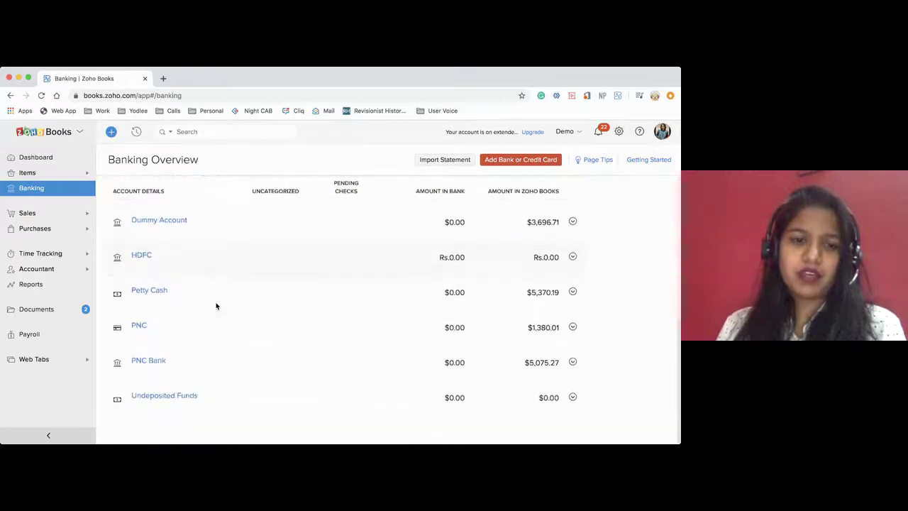
left_click(158, 396)
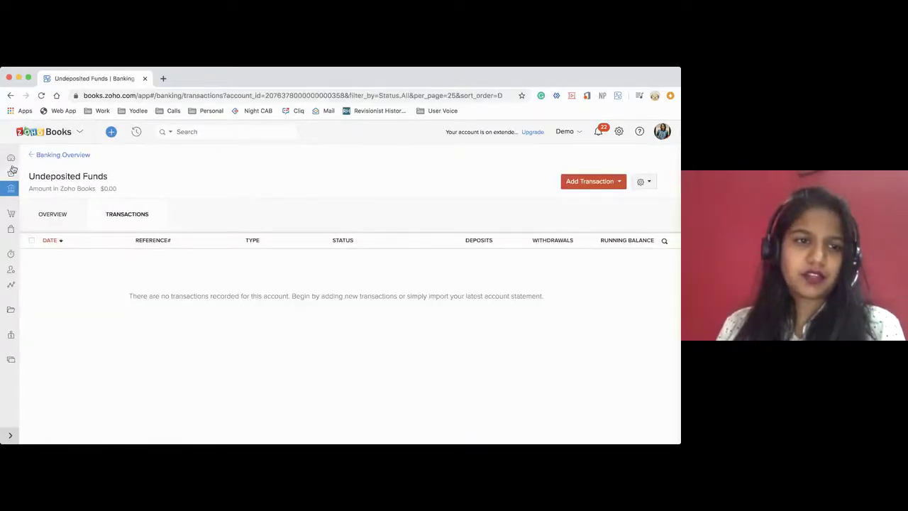
left_click(44, 156)
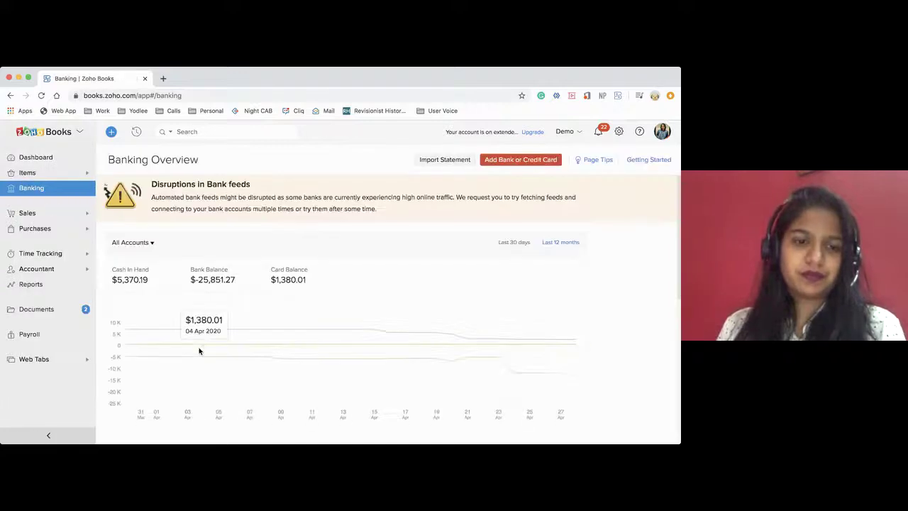
scroll(198, 349, "down", 5)
left_click(147, 361)
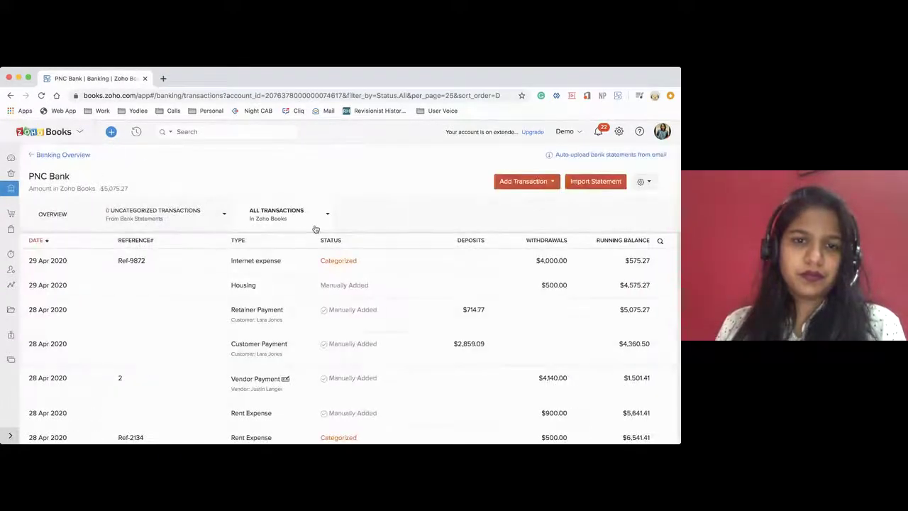
left_click(327, 217)
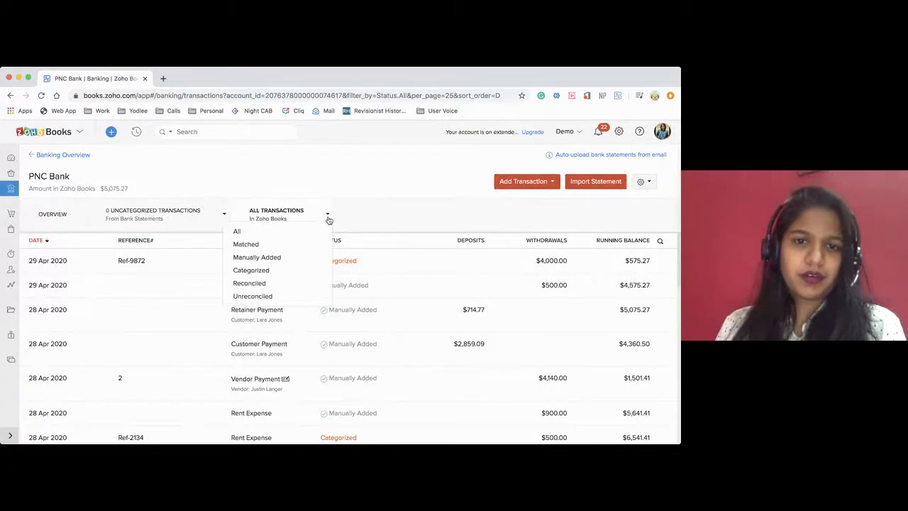
left_click(326, 217)
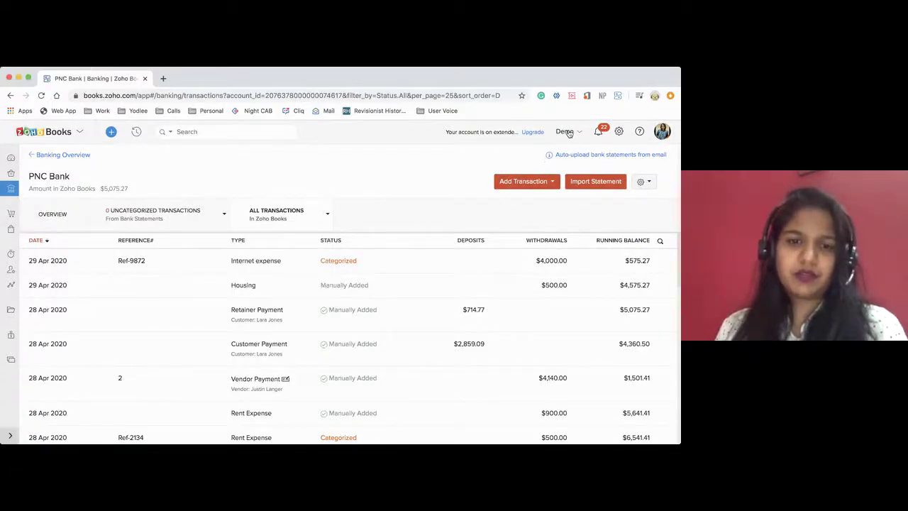
left_click(568, 132)
Search 'pr', switch to the PRJ - USA ORG organization, and open its bank accounts
type("pr")
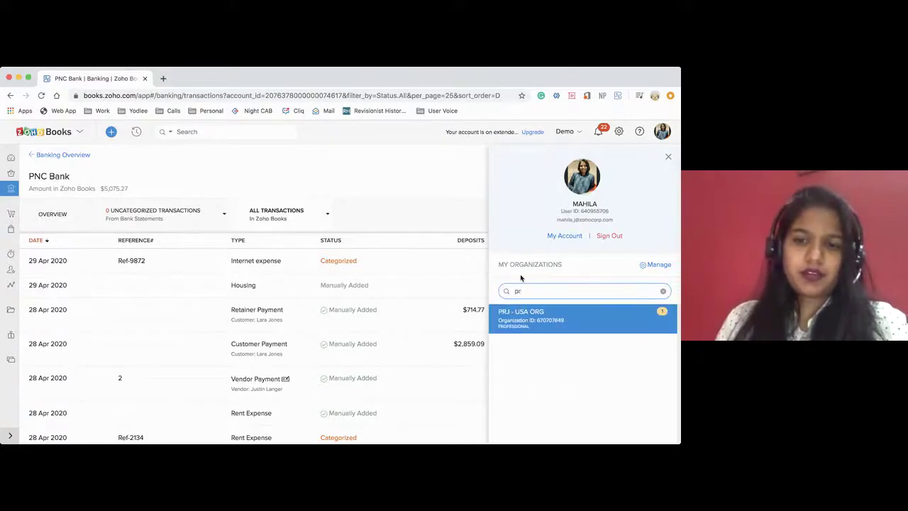
left_click(516, 320)
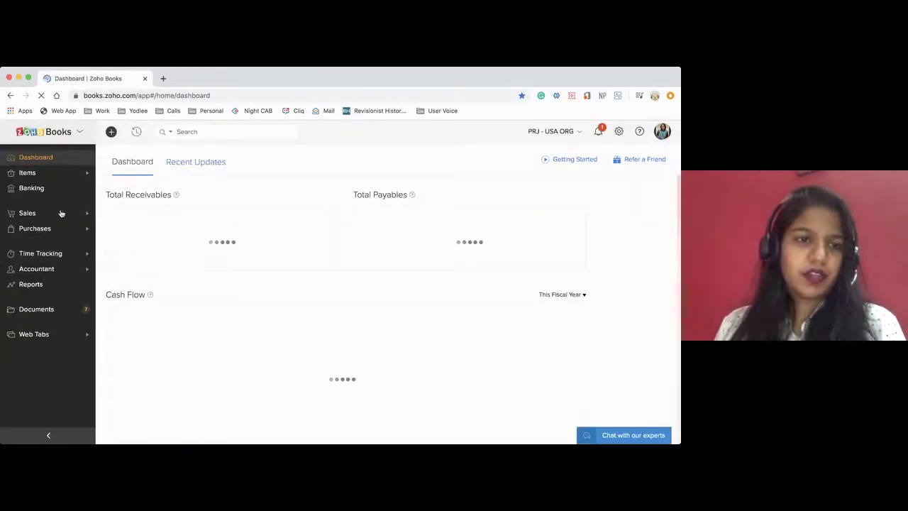
left_click(34, 188)
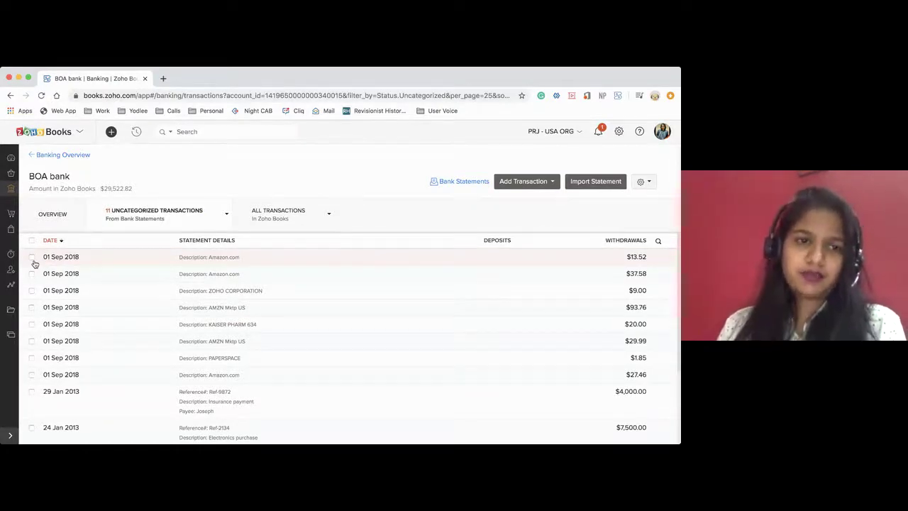
Exclude only the $37.58 Amazon.com line from BOA bank with reason 'Personal exp'
left_click(32, 258)
left_click(32, 274)
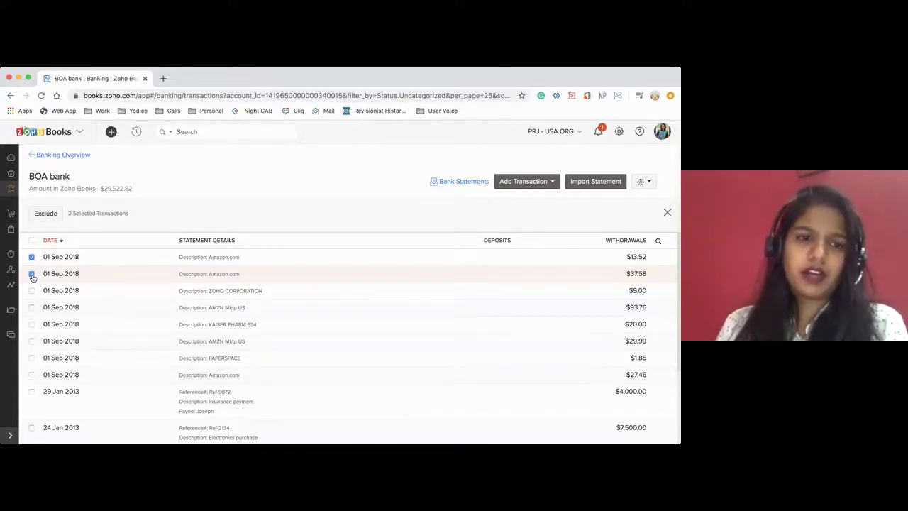
left_click(31, 257)
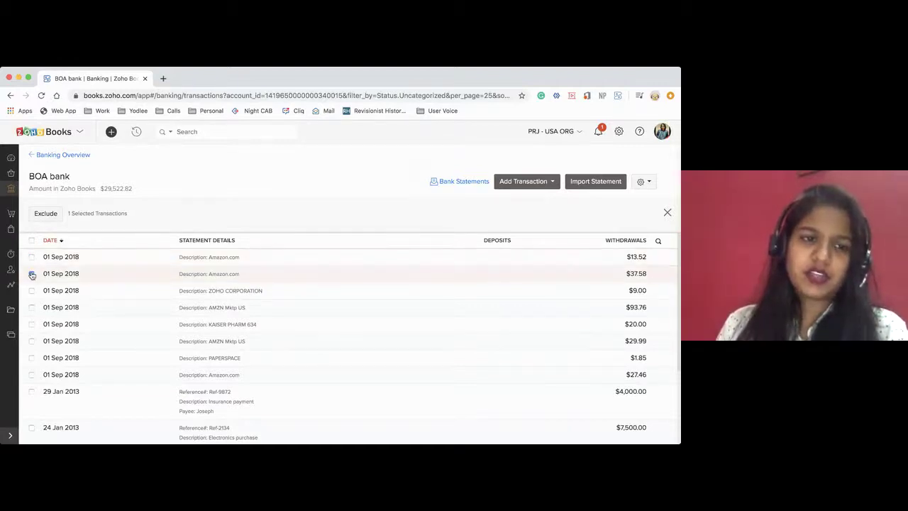
left_click(46, 213)
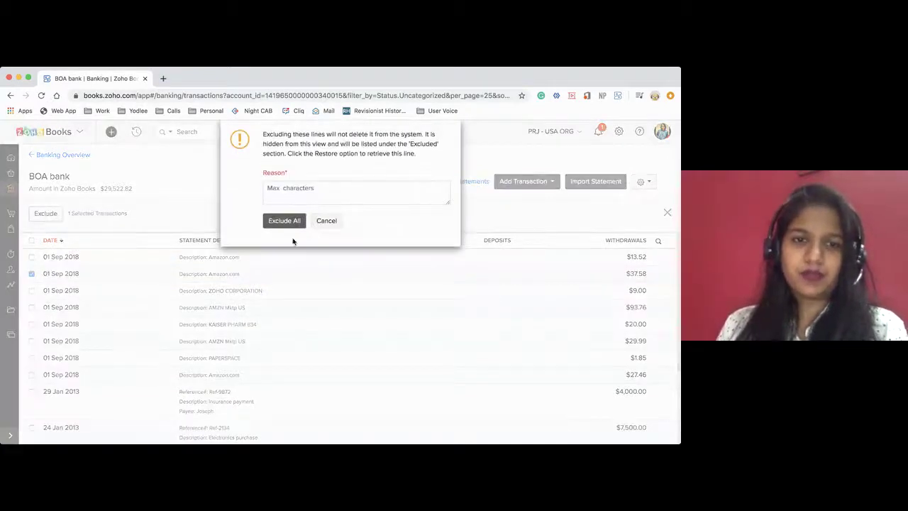
type("Per")
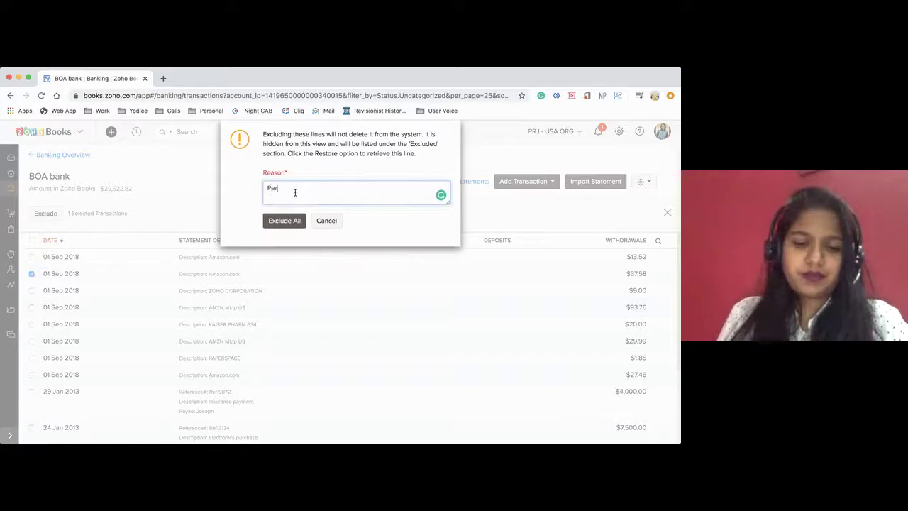
type("sonal exp")
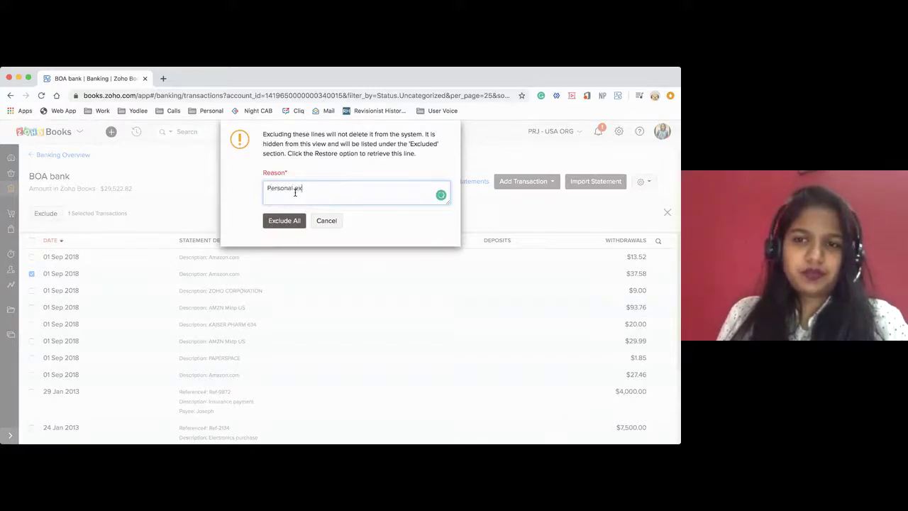
left_click(278, 221)
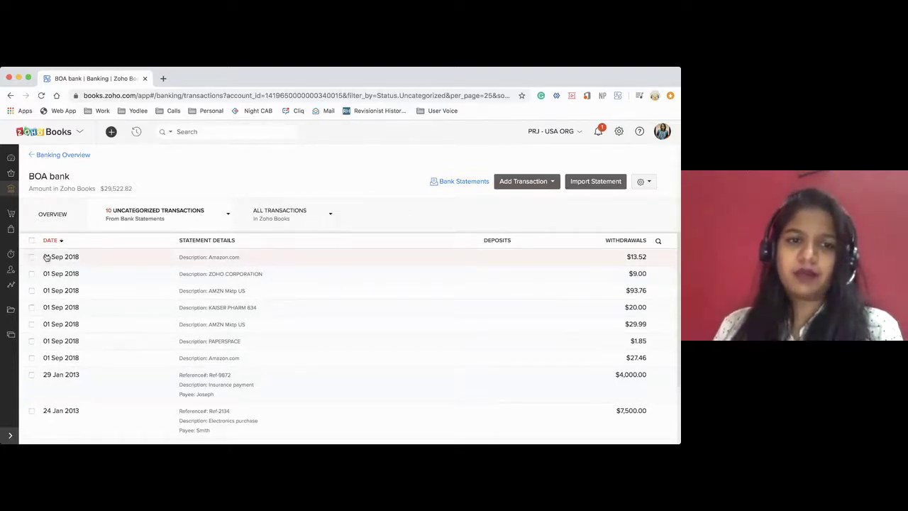
View BOA bank's manually excluded lines, return to Uncategorized, and list the addable transaction types
left_click(330, 216)
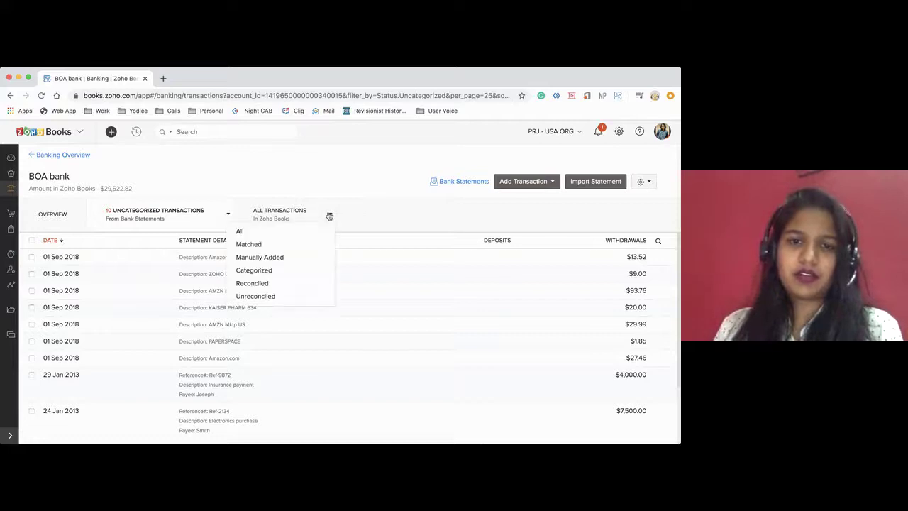
left_click(228, 214)
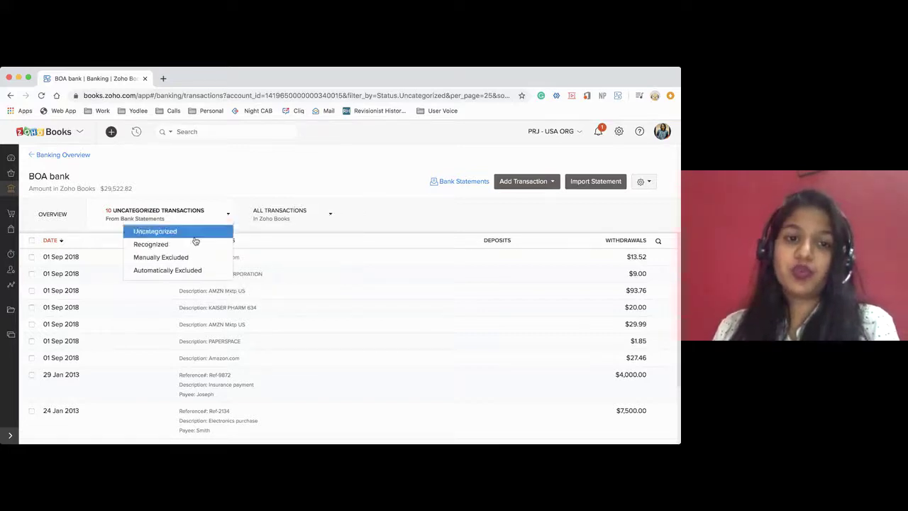
left_click(161, 260)
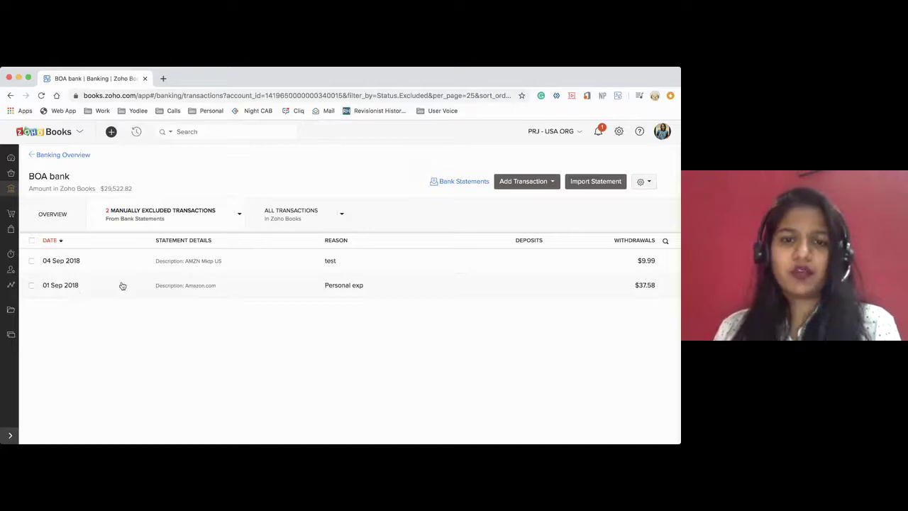
left_click(238, 216)
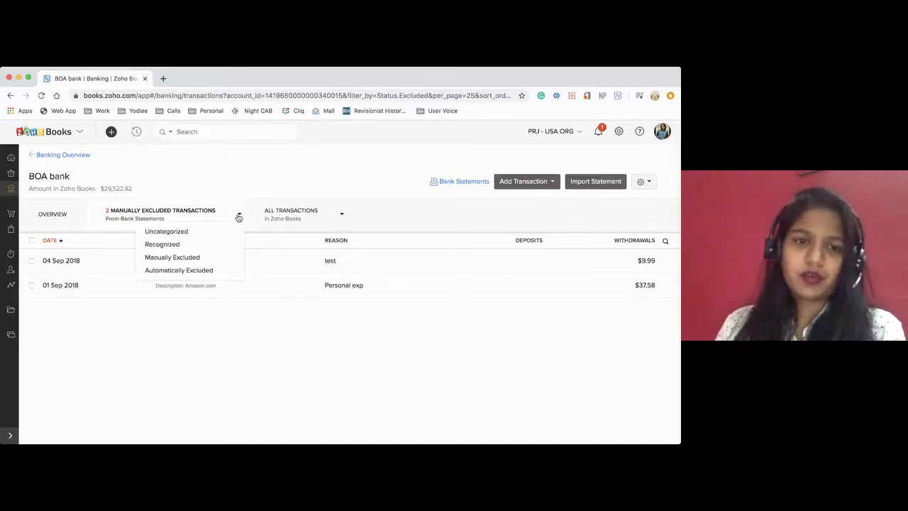
left_click(183, 231)
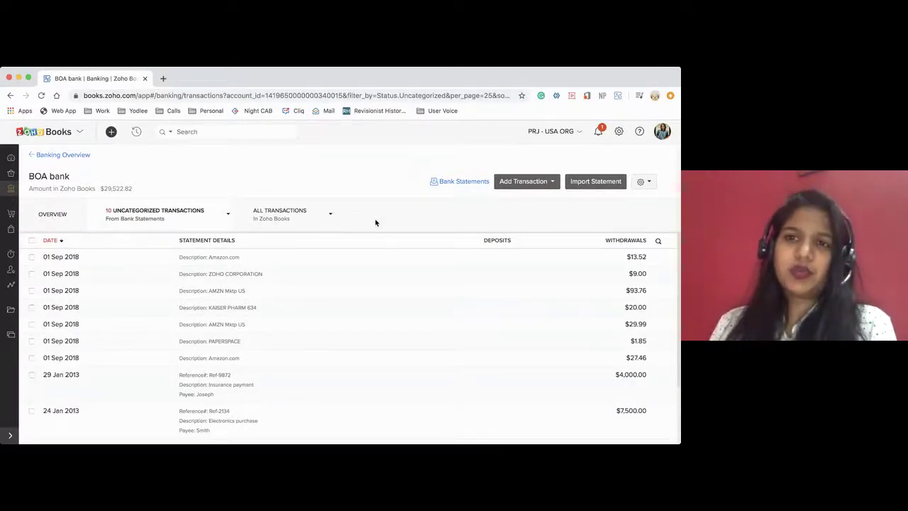
left_click(526, 181)
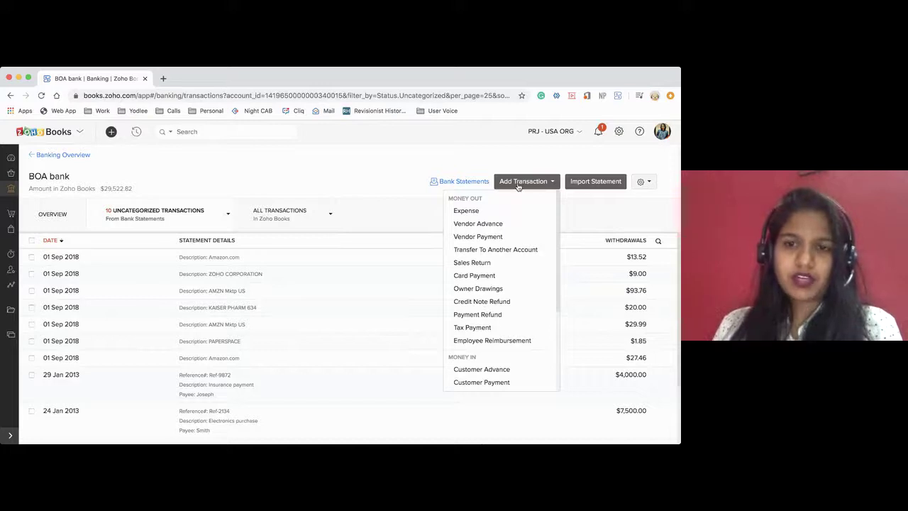
left_click(491, 211)
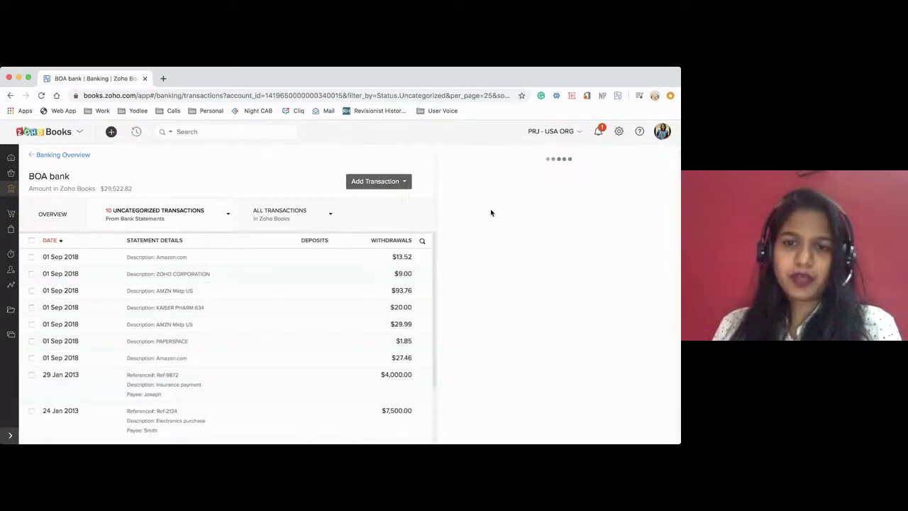
scroll(490, 282, "down", 3)
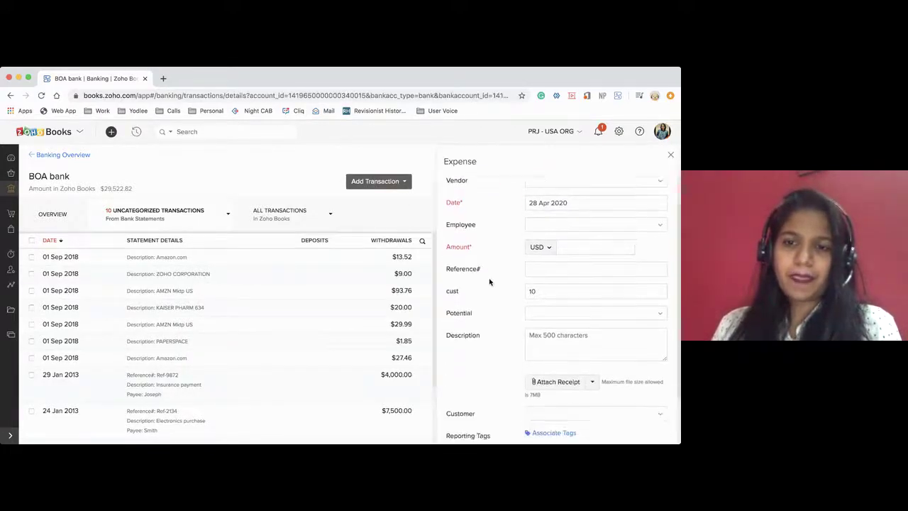
scroll(490, 281, "up", 3)
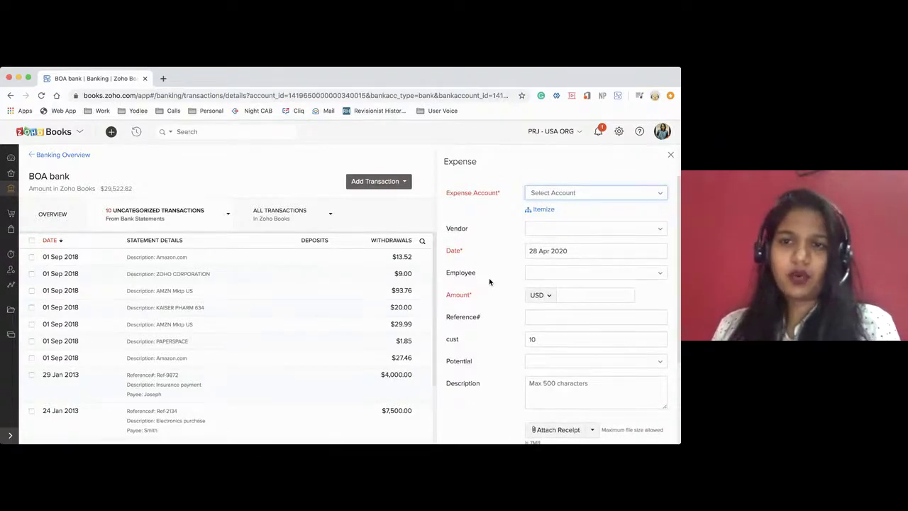
left_click(671, 156)
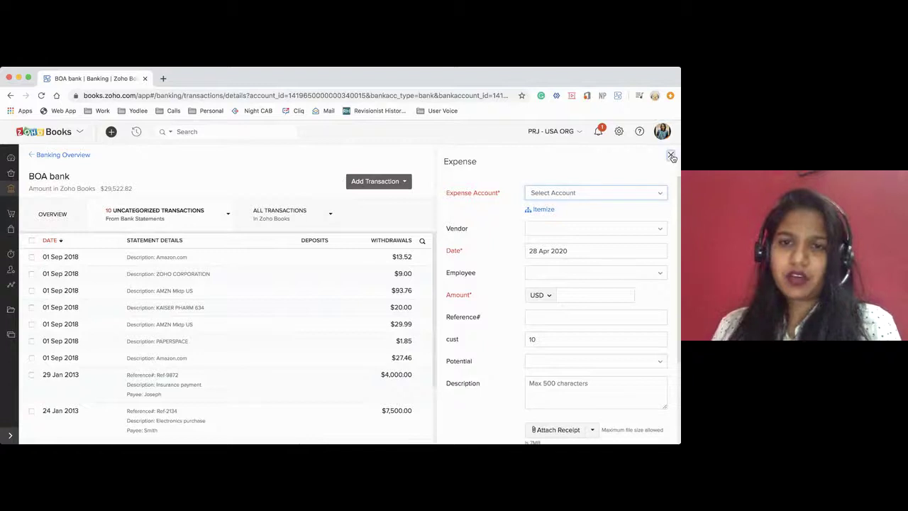
left_click(542, 182)
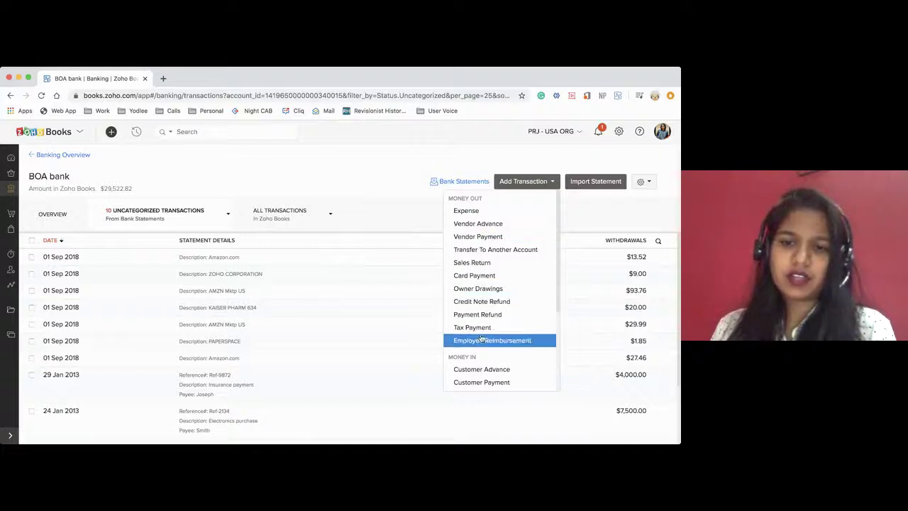
scroll(481, 339, "down", 3)
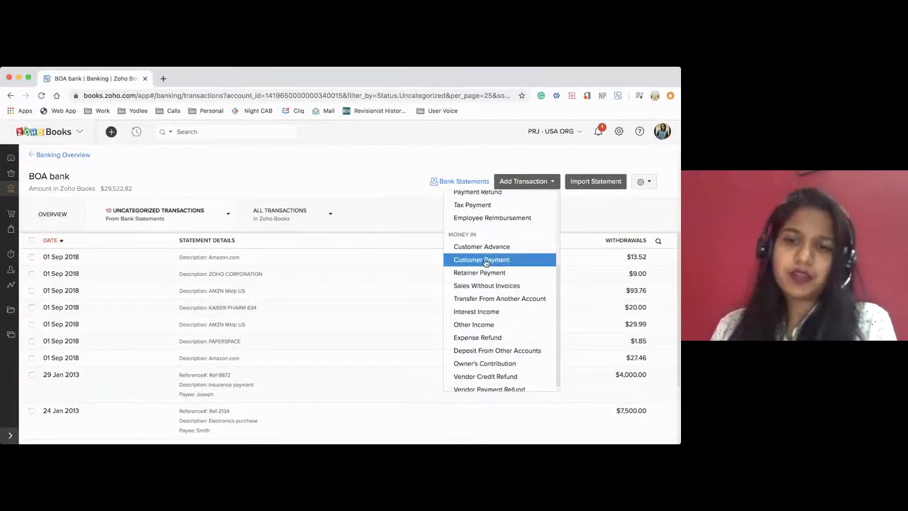
left_click(486, 261)
left_click(544, 198)
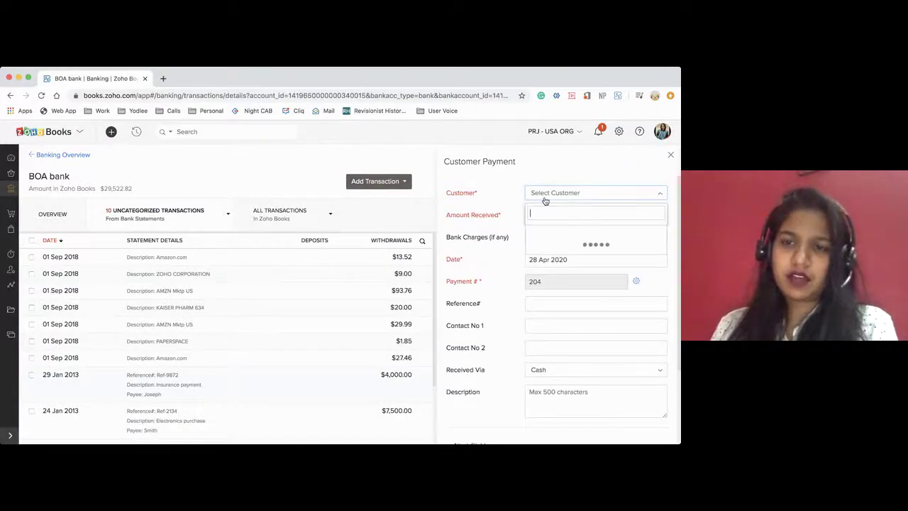
scroll(551, 281, "down", 1)
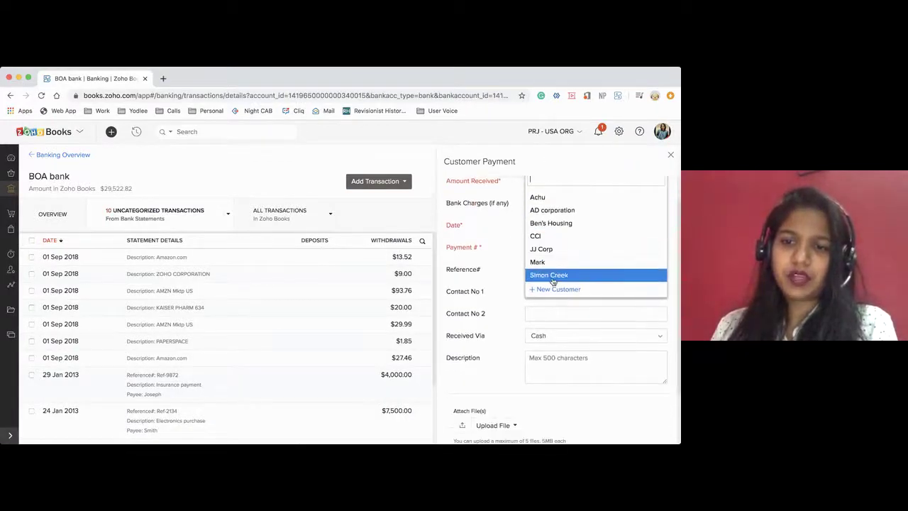
left_click(553, 275)
scroll(589, 293, "down", 3)
scroll(587, 290, "up", 5)
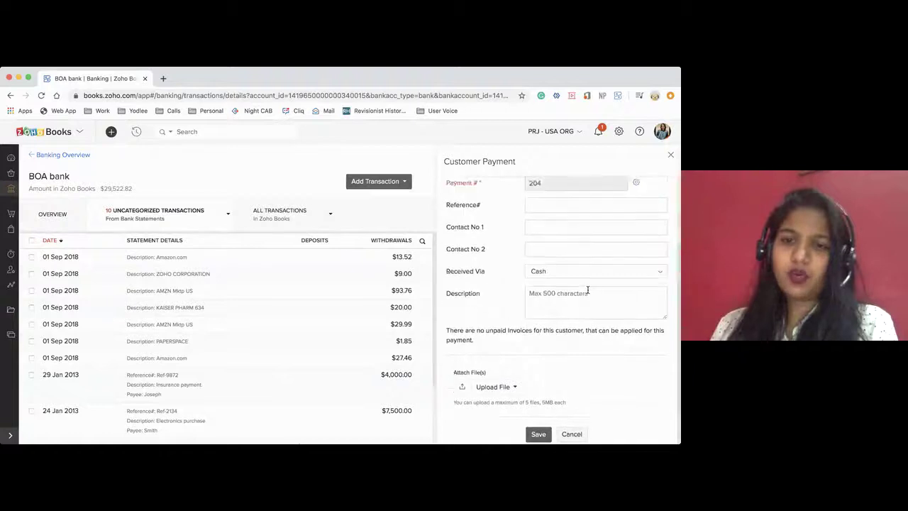
scroll(571, 317, "up", 1)
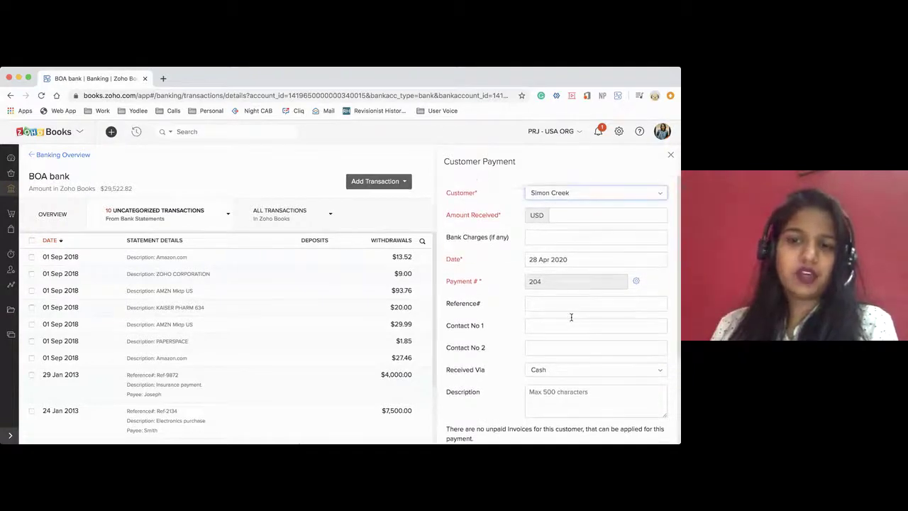
left_click(547, 197)
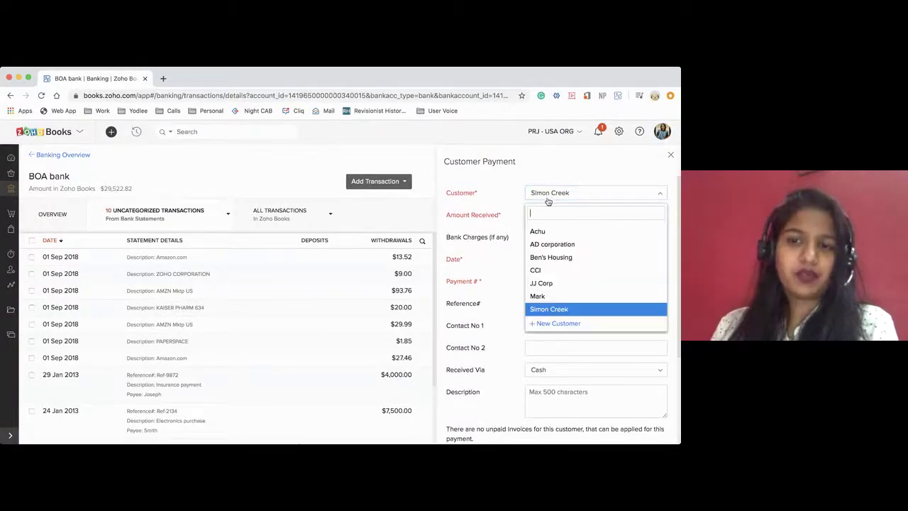
left_click(543, 270)
scroll(570, 239, "down", 2)
scroll(570, 240, "up", 3)
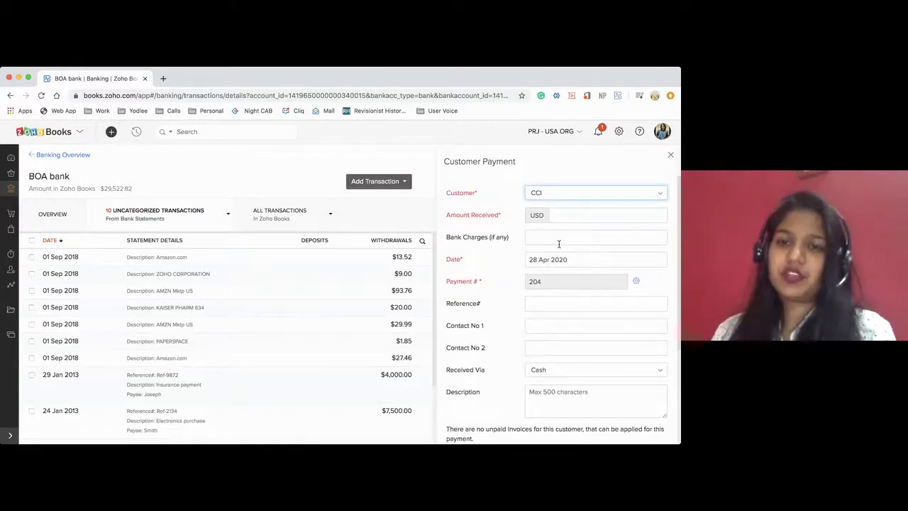
scroll(559, 243, "down", 3)
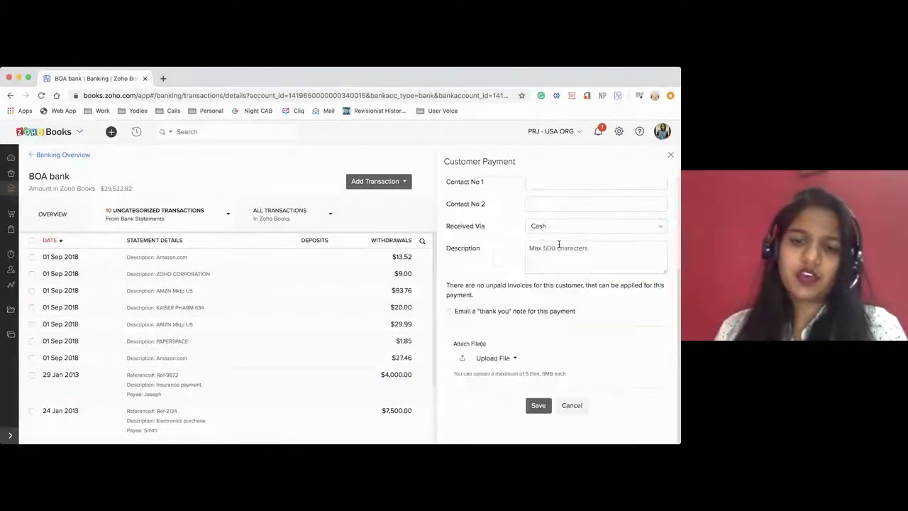
left_click(449, 313)
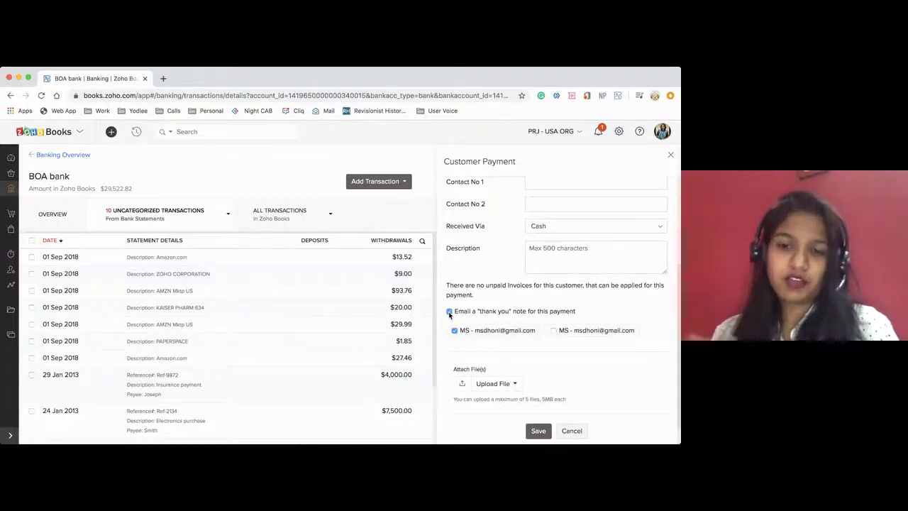
left_click(449, 312)
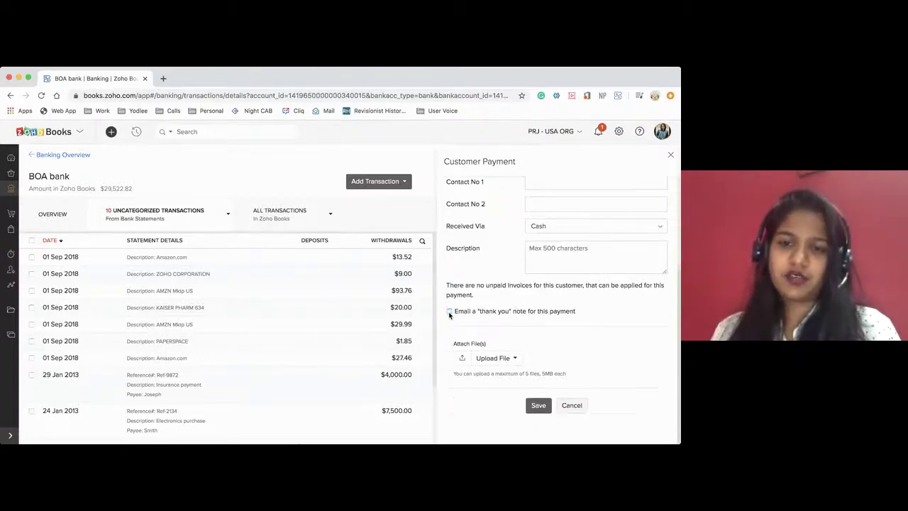
scroll(497, 270, "up", 3)
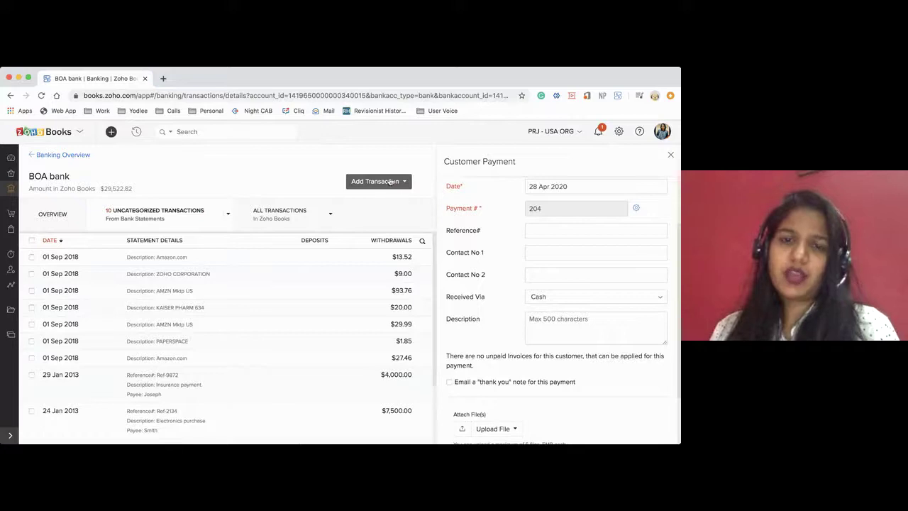
left_click(390, 182)
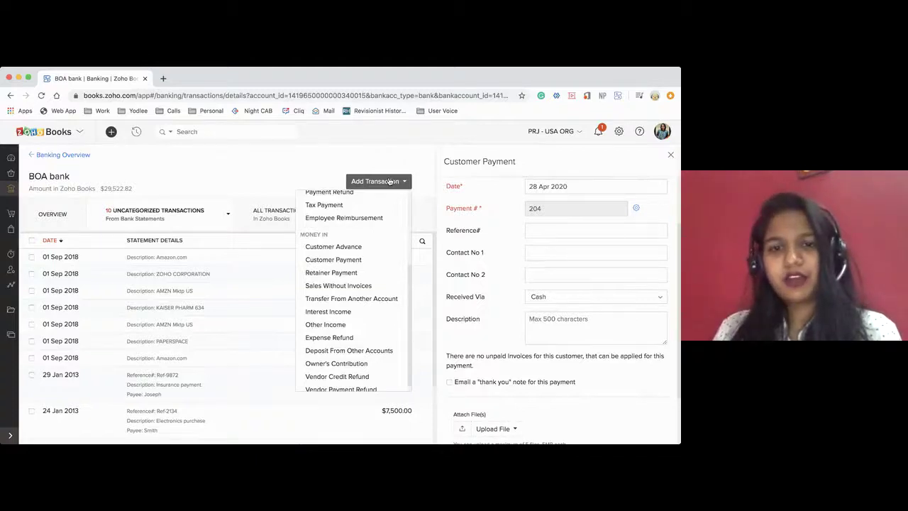
left_click(670, 155)
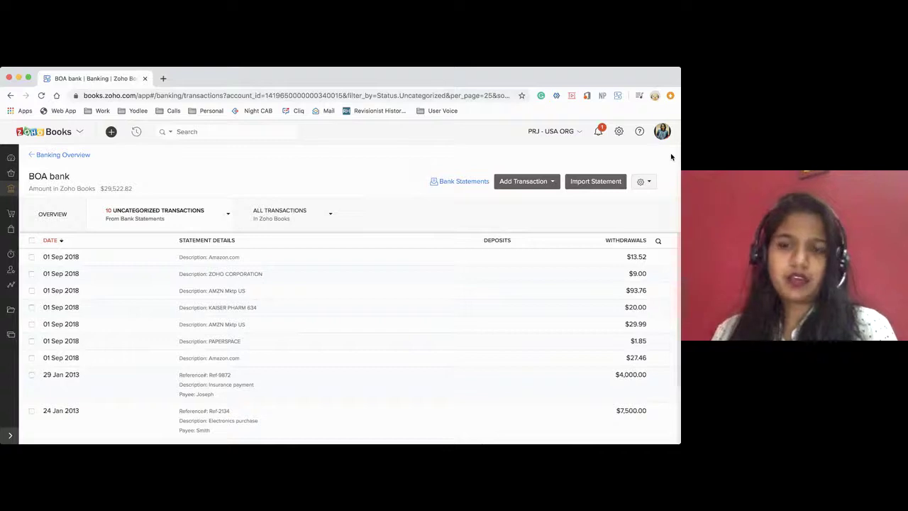